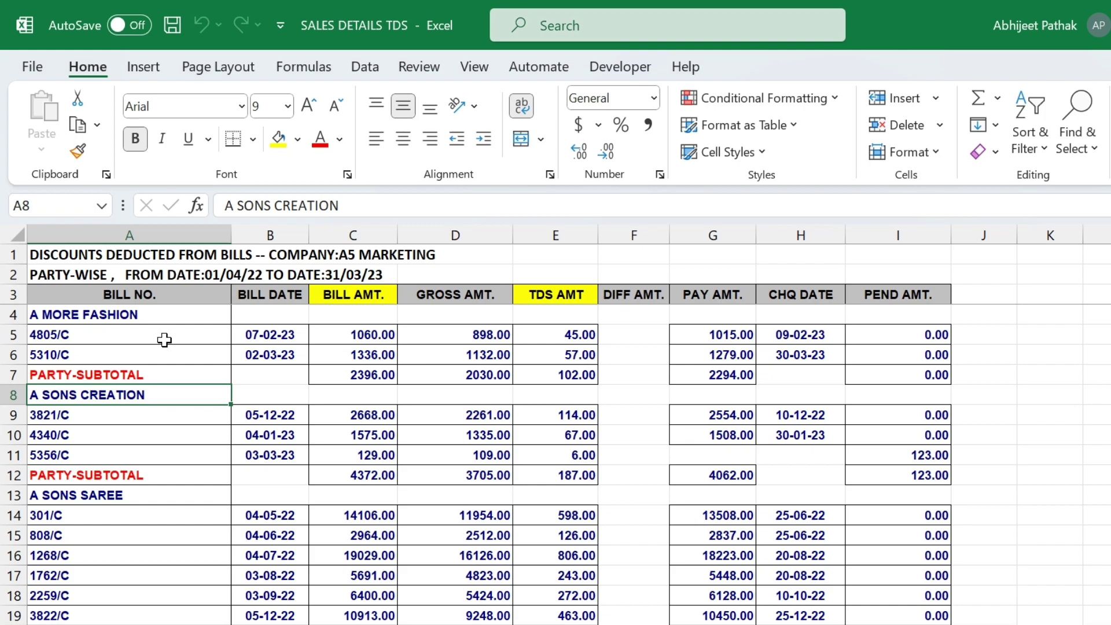
Examine the party names in column A that head each group of bills, from A MORE FASHION to A SONS SAREE
click(150, 320)
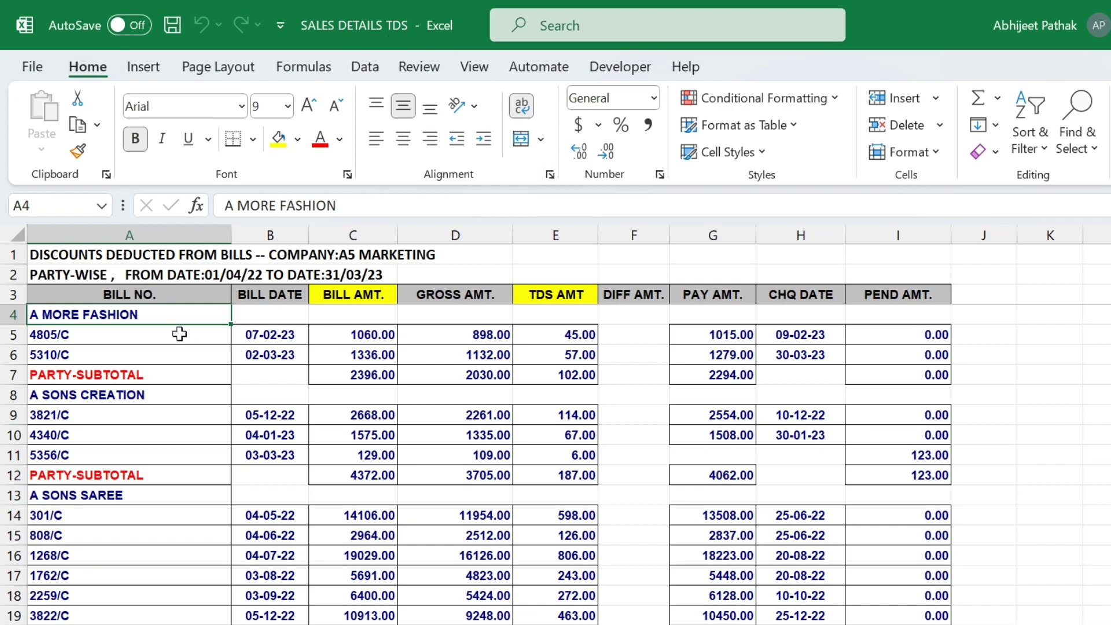
click(127, 293)
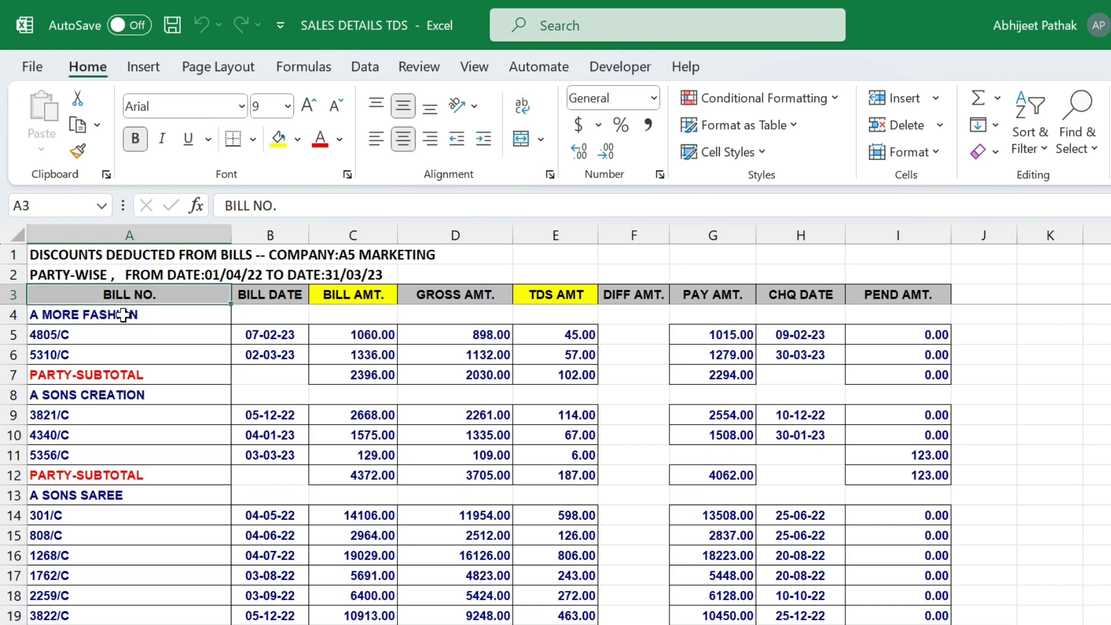
click(126, 314)
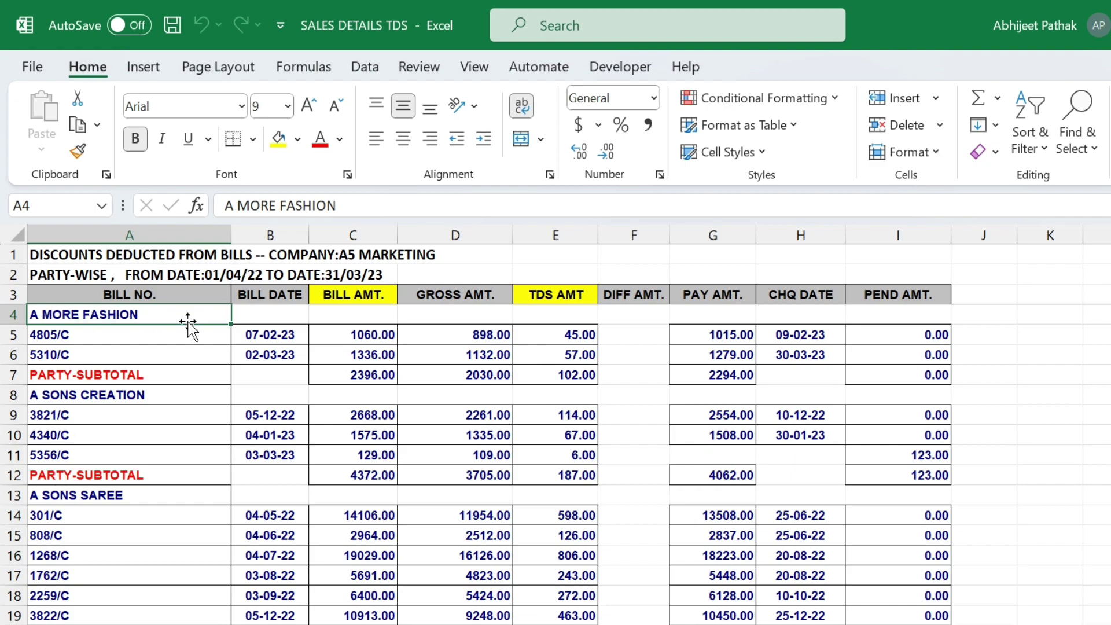
click(96, 395)
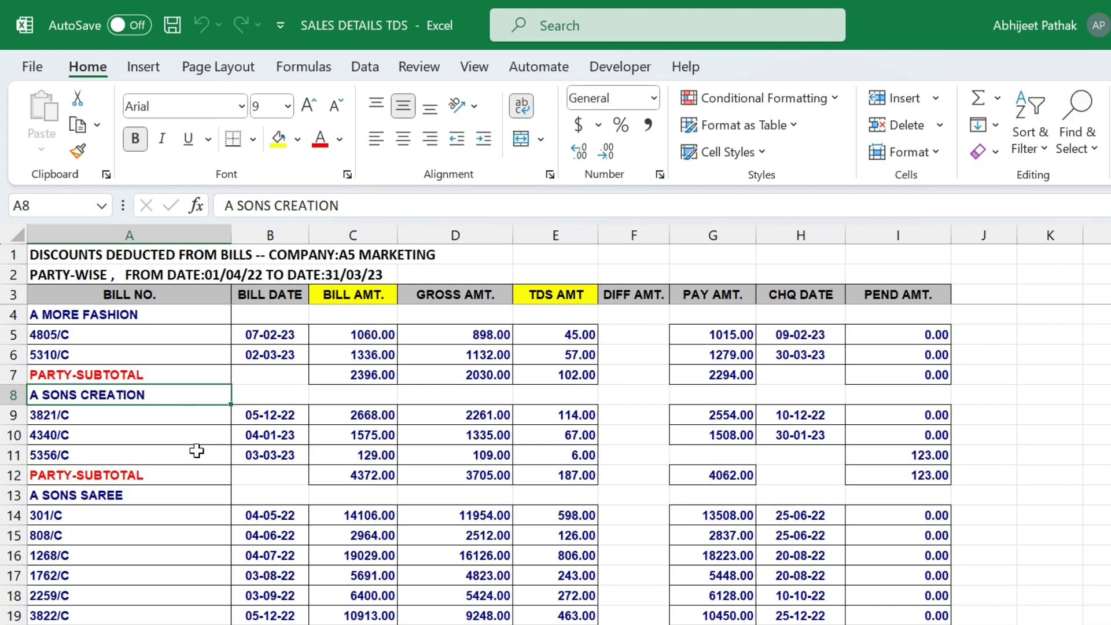
click(84, 496)
scroll(202, 531, down, 4)
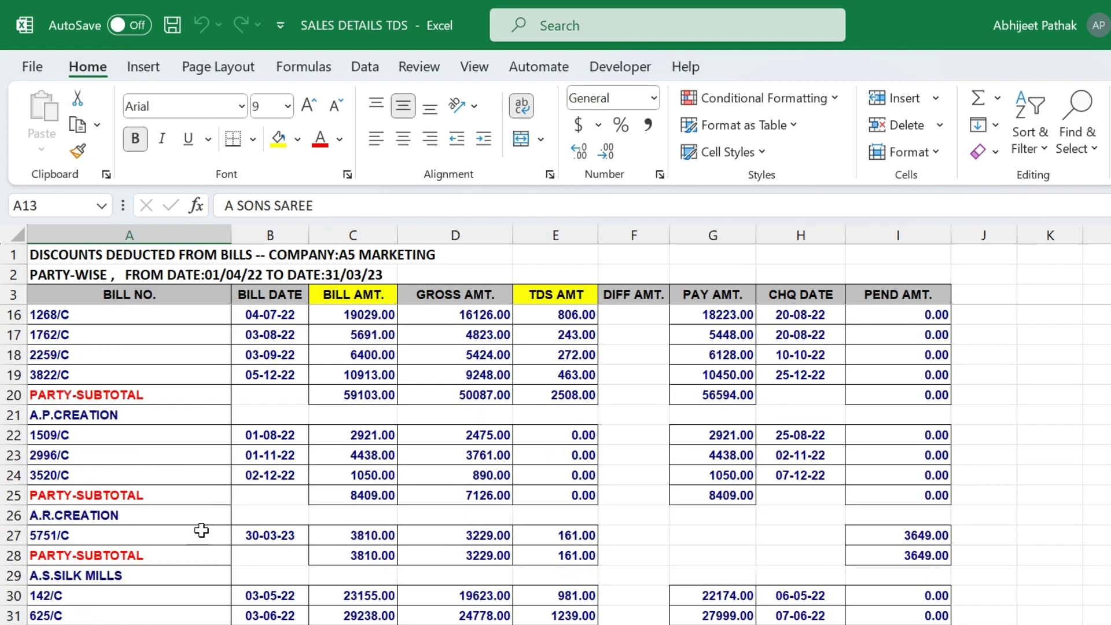
scroll(176, 510, up, 4)
scroll(164, 504, down, 3)
scroll(134, 353, up, 3)
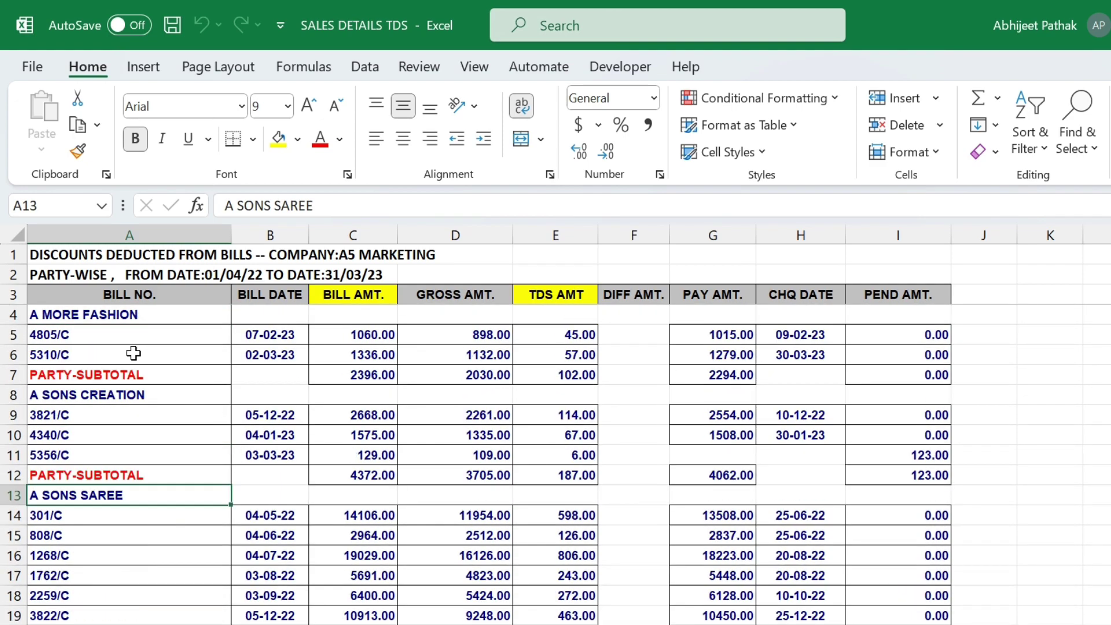
click(144, 314)
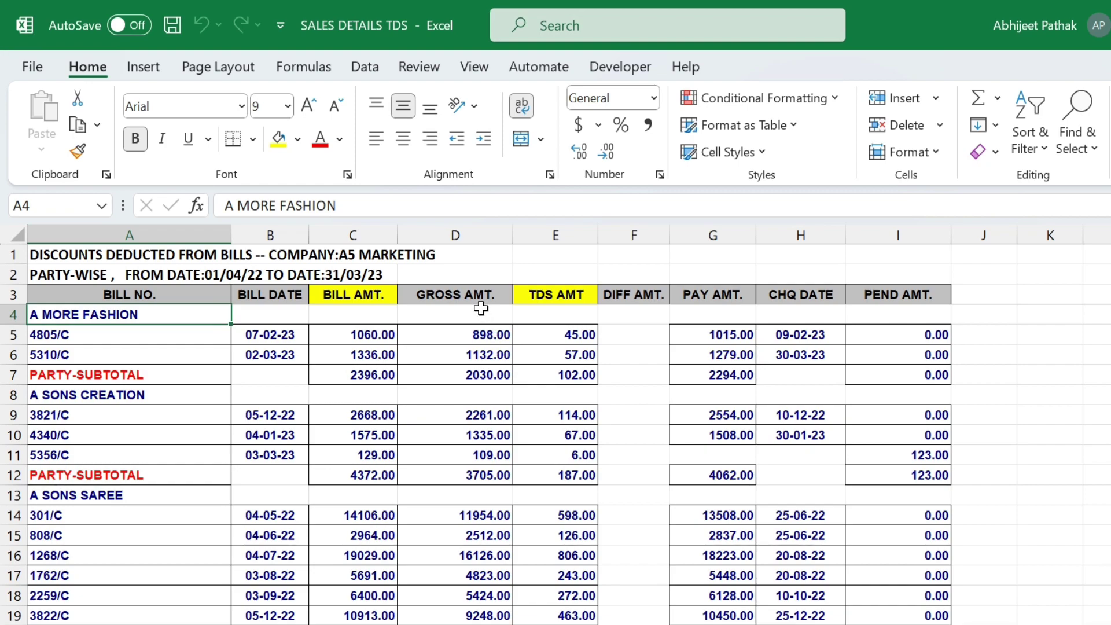
Examine the gross and TDS amounts of A MORE FASHION's bills together with their party subtotals in row 7
click(492, 373)
drag(492, 335, 495, 347)
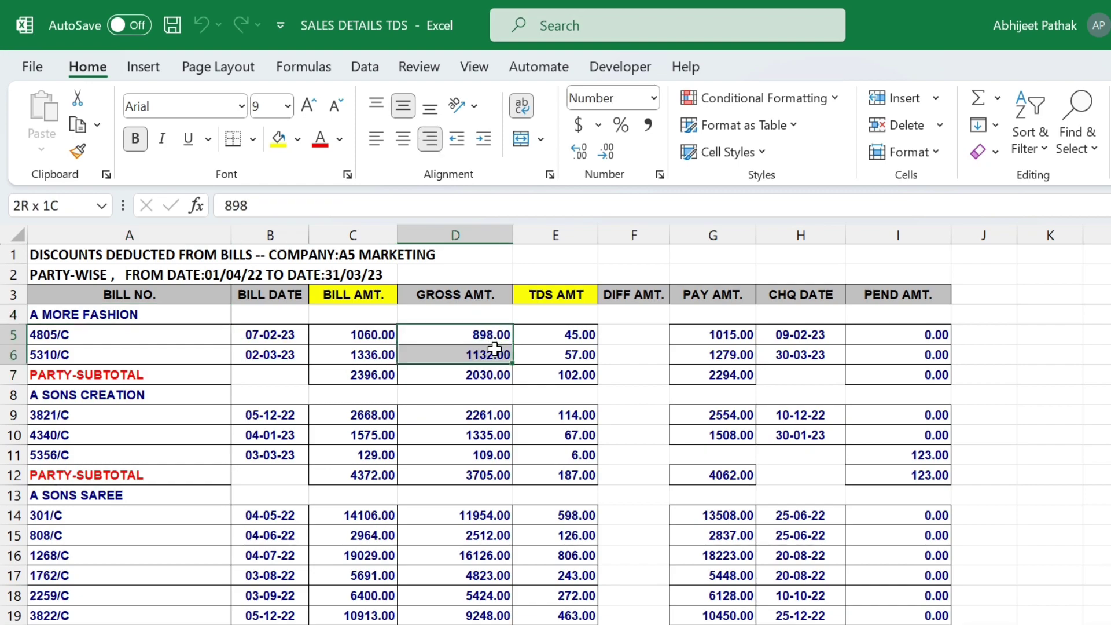
click(495, 376)
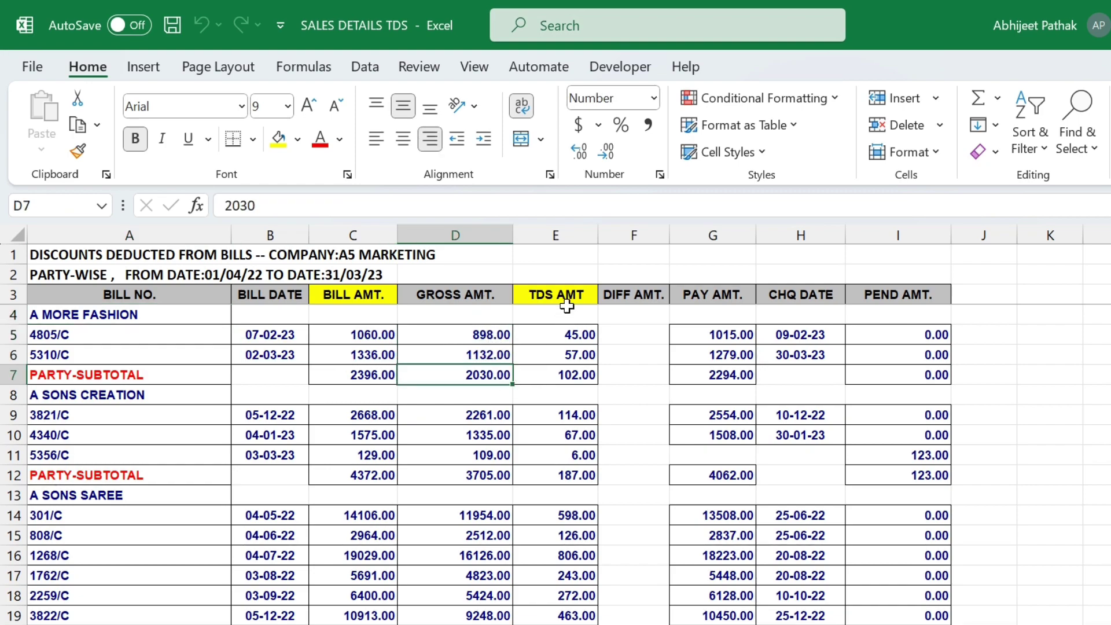
click(576, 375)
drag(502, 375, 539, 376)
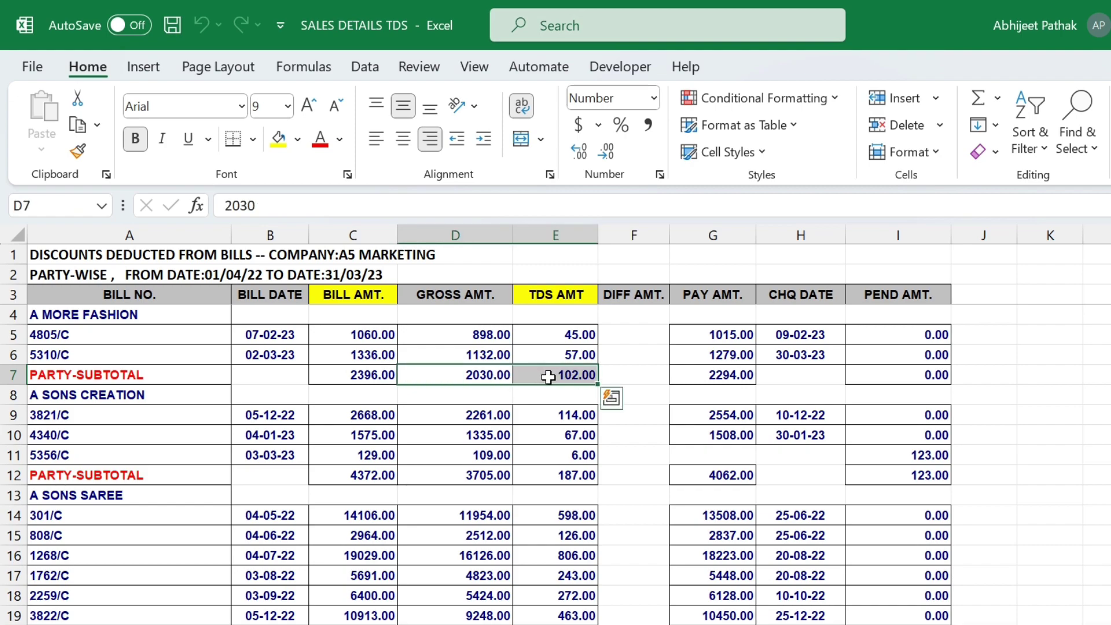
Examine A SONS CREATION's gross and TDS amounts in rows 9 to 11 and their subtotals in row 12
click(111, 398)
click(493, 476)
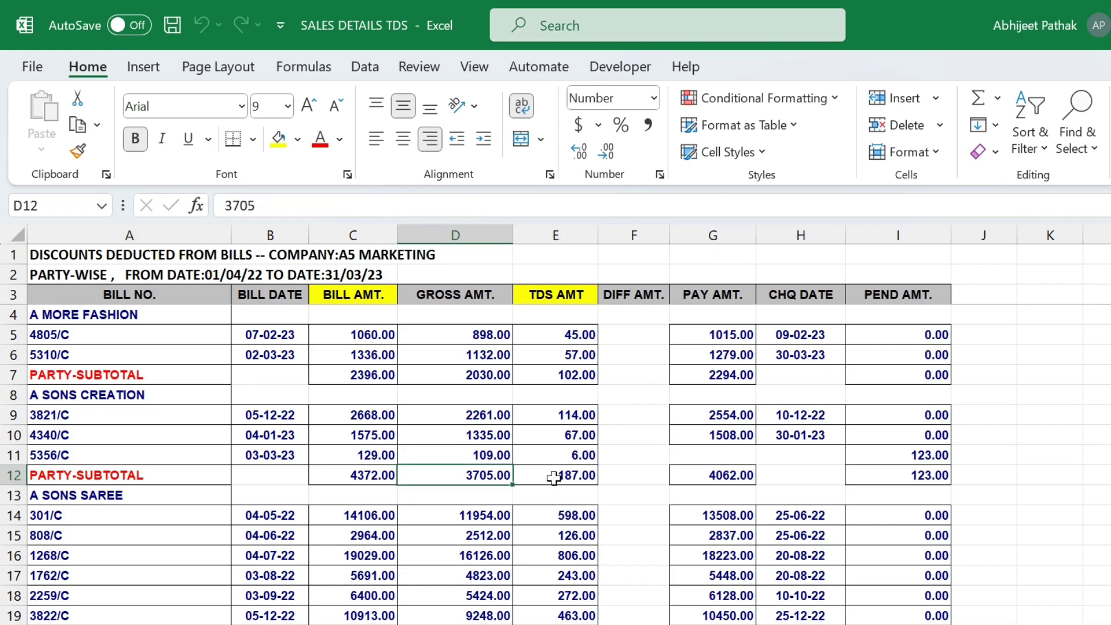
click(554, 476)
drag(498, 420, 497, 446)
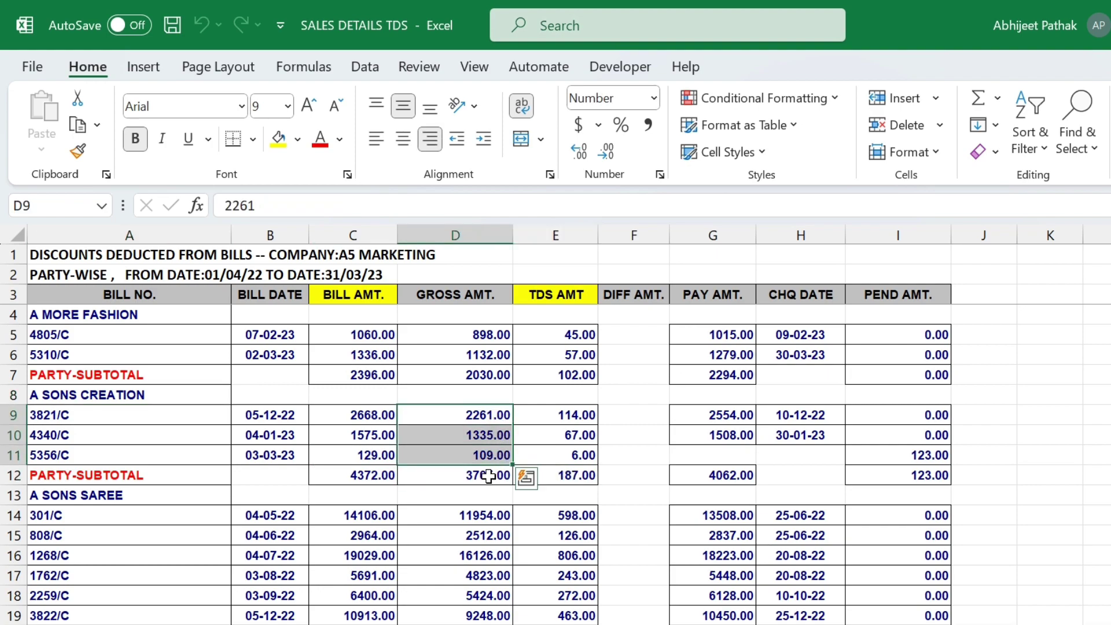
drag(558, 418, 566, 460)
click(571, 476)
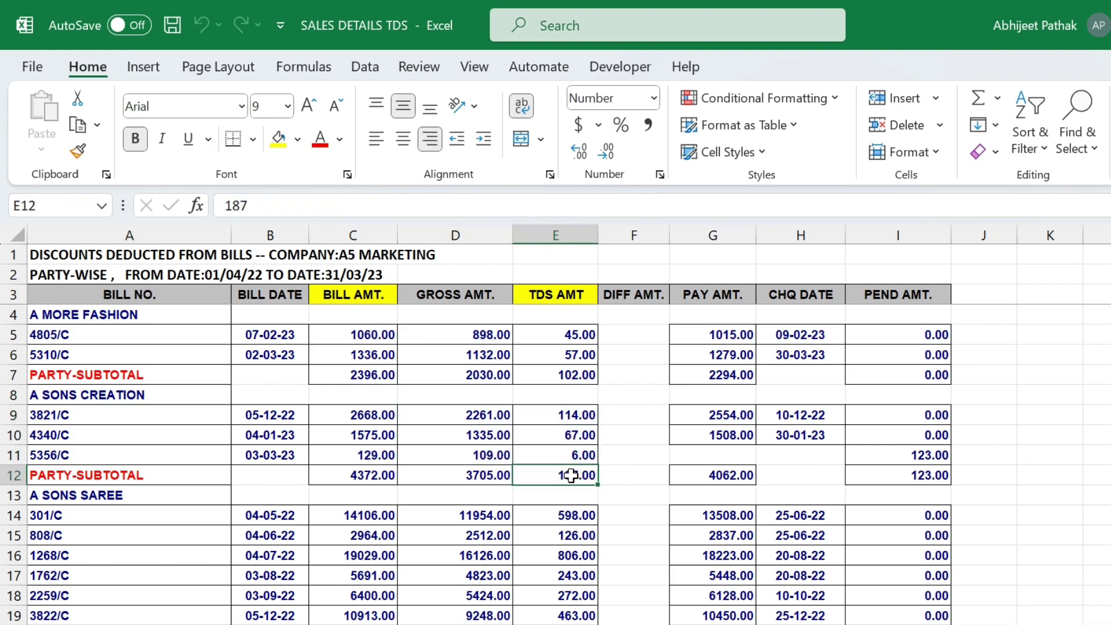
Check the bill, gross and TDS subtotals of A.S.SILK MILLS in row 42
ctrl+scroll(598, 457, up, 1)
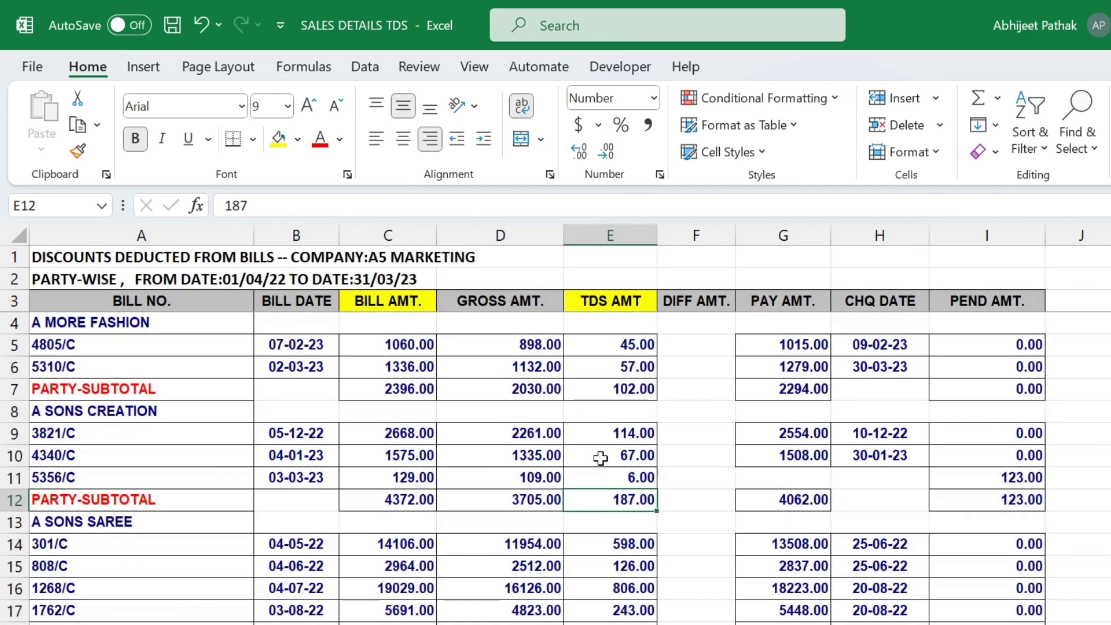
scroll(367, 454, down, 10)
scroll(368, 454, up, 3)
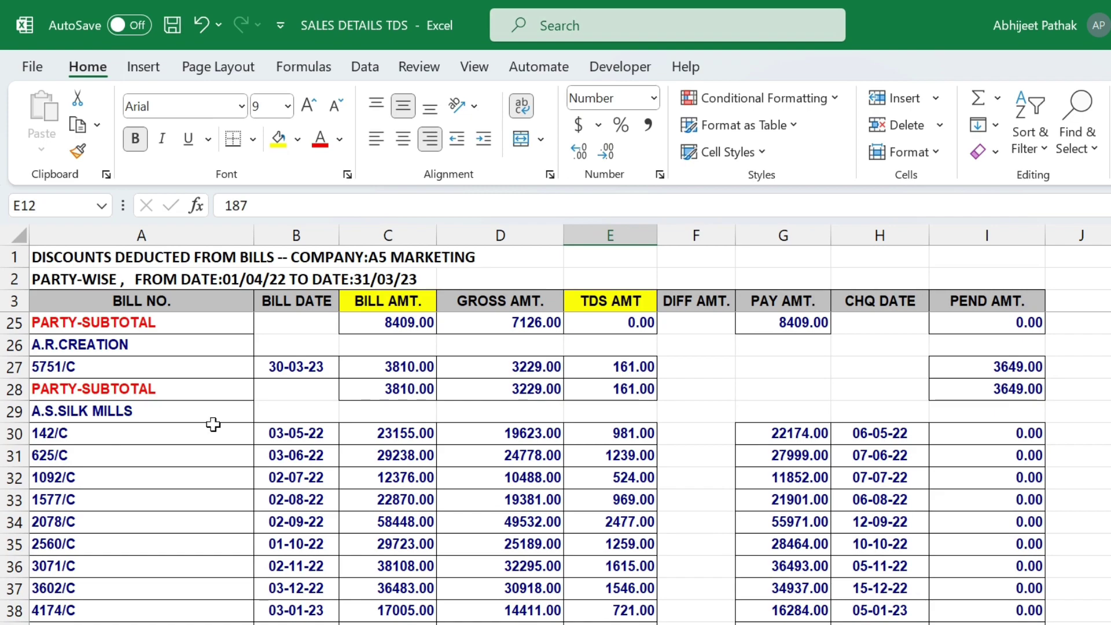
scroll(421, 498, down, 3)
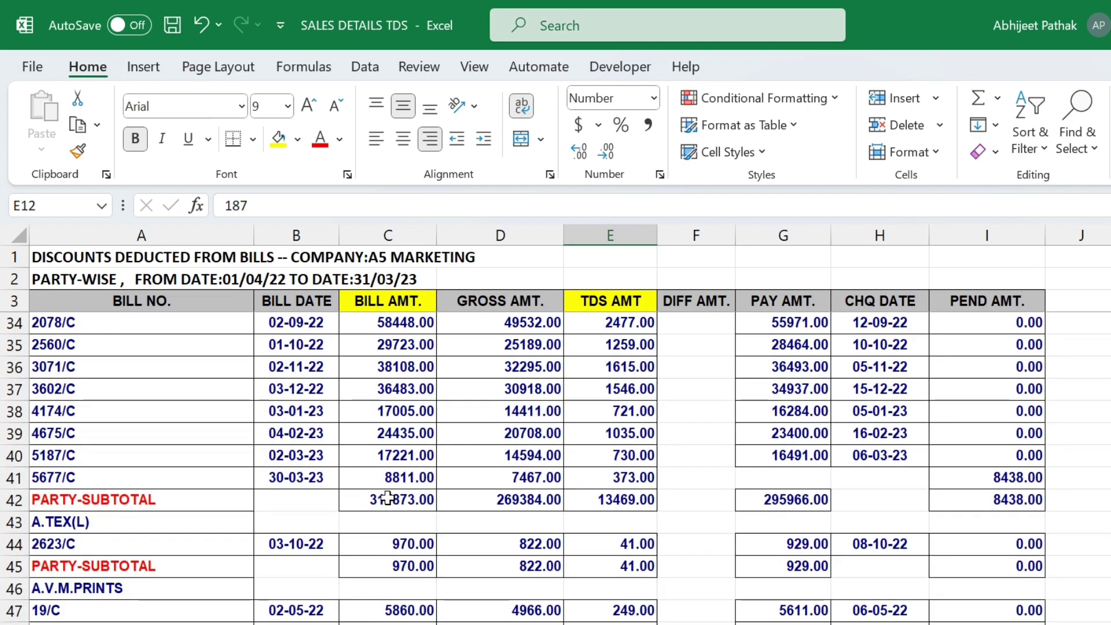
click(398, 499)
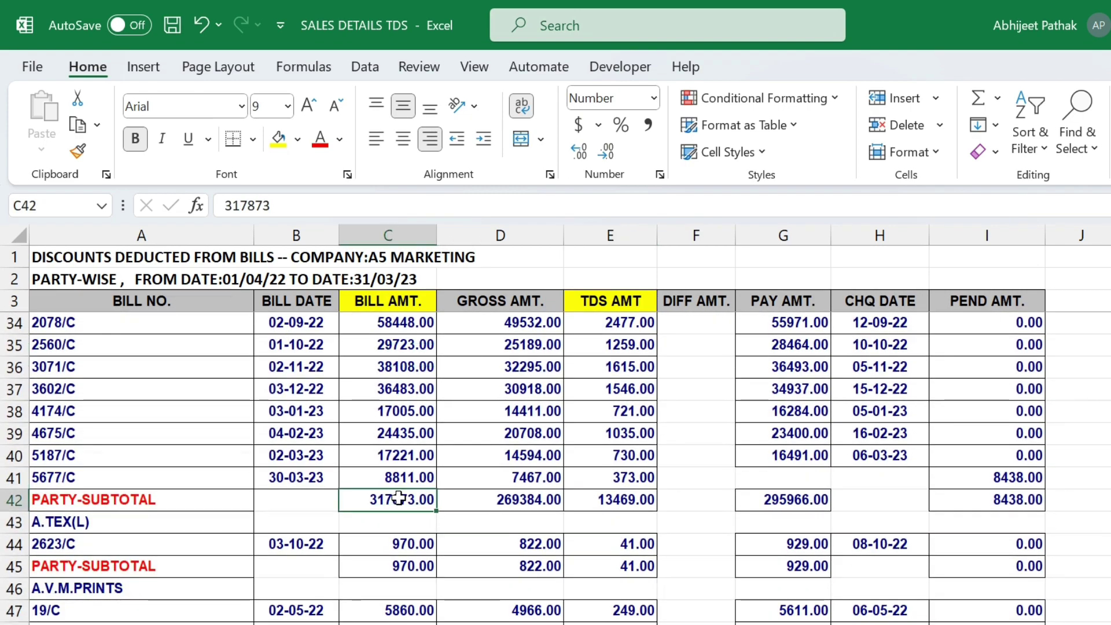
click(530, 502)
click(638, 507)
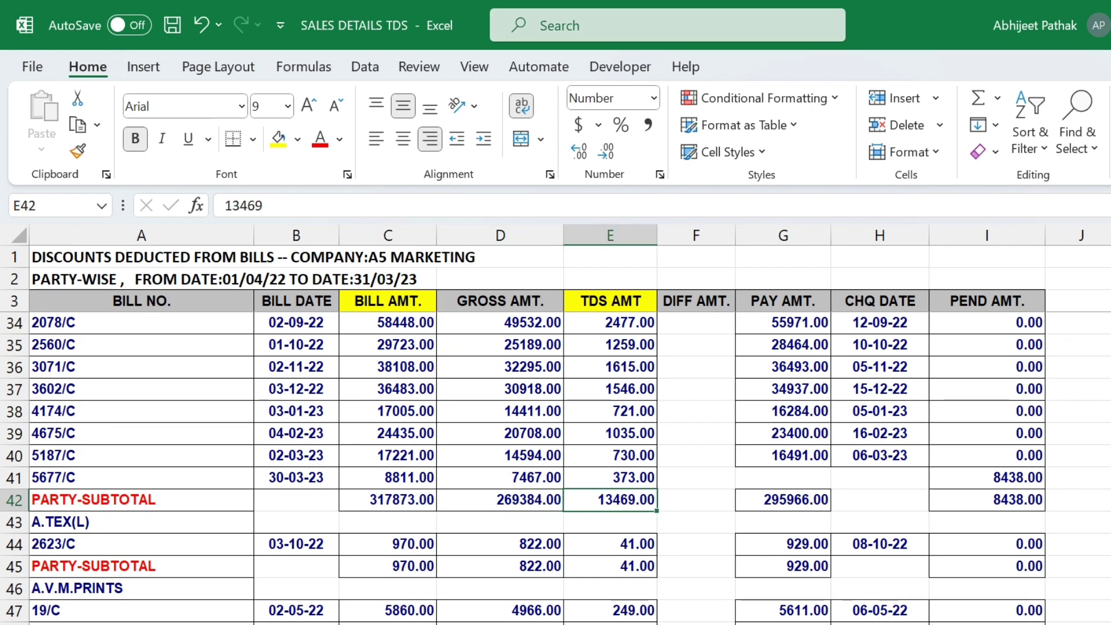
Switch to the A5 MARKETING 26 workbook and check the credit and TDS subtotals of ABHINANDAN SILK MILLS PVT LTD
mouse_move(934, 624)
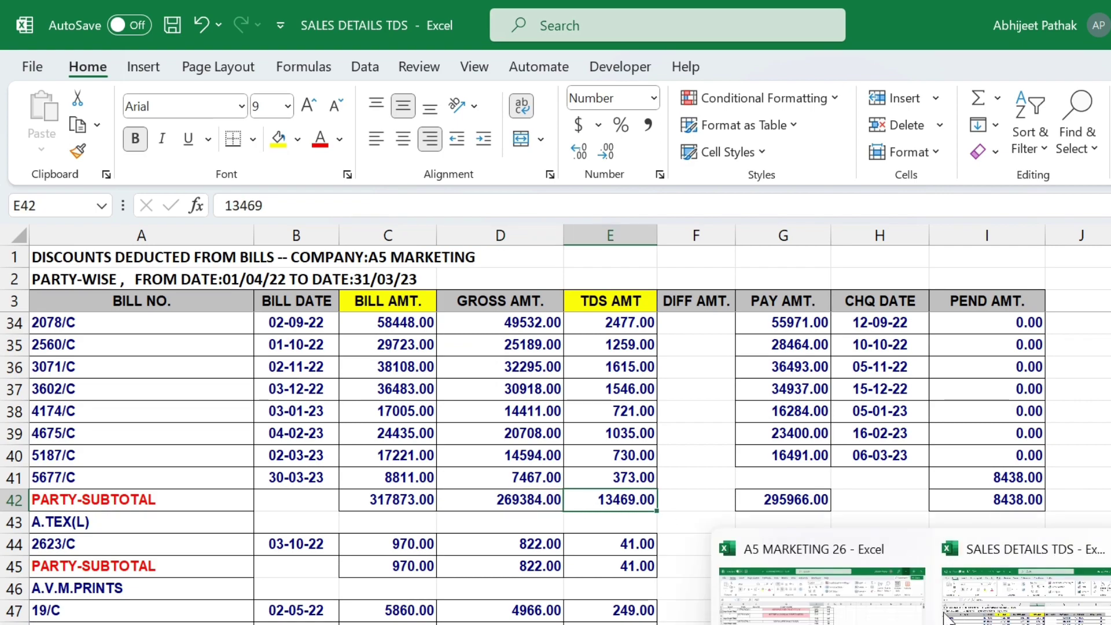
click(819, 603)
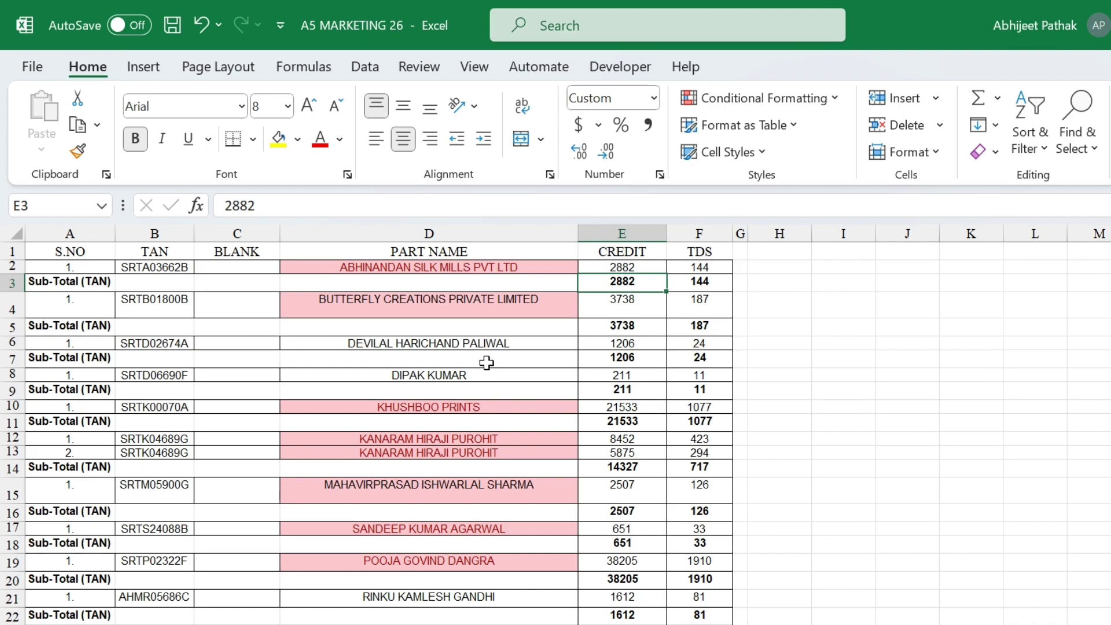
click(382, 270)
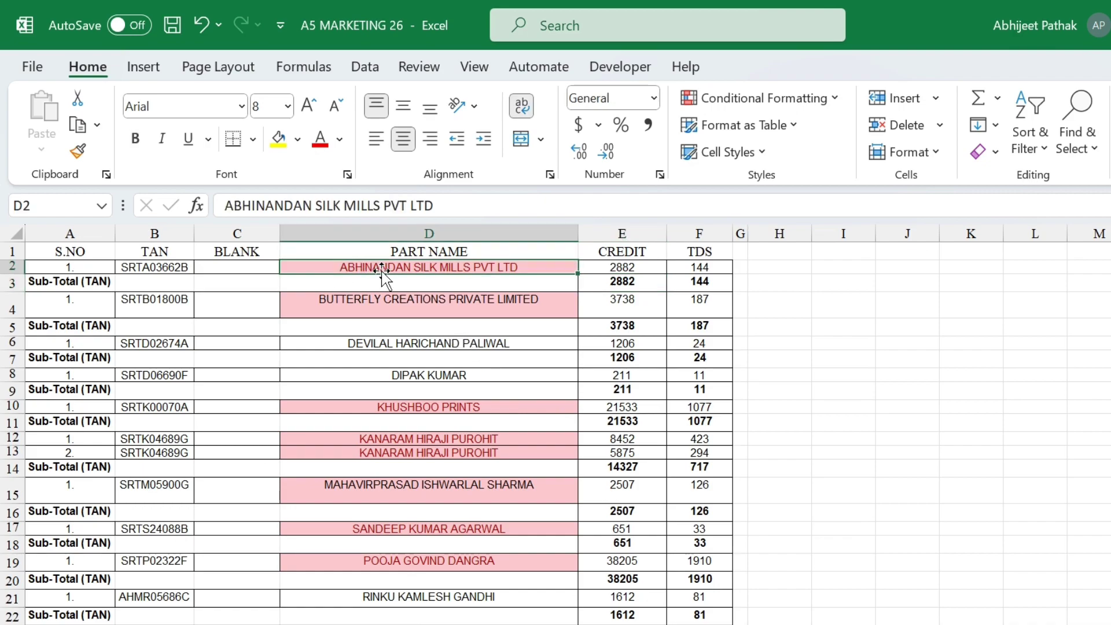
click(625, 284)
click(705, 288)
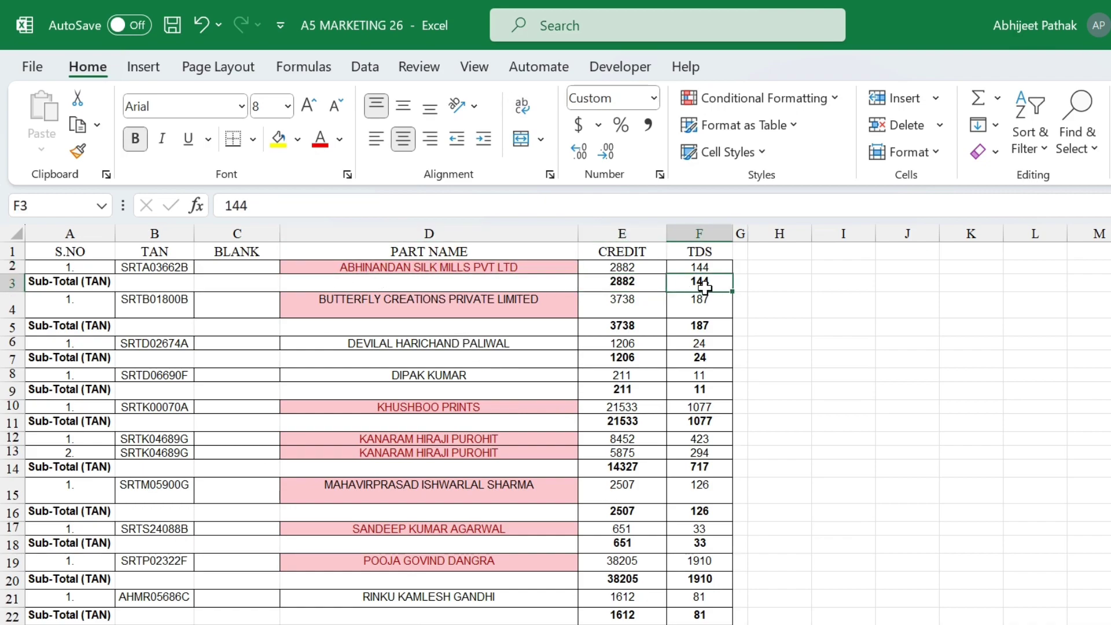
Examine the repeated party entries in rows 23 to 31 and their credit and TDS subtotals in row 32
scroll(524, 459, down, 4)
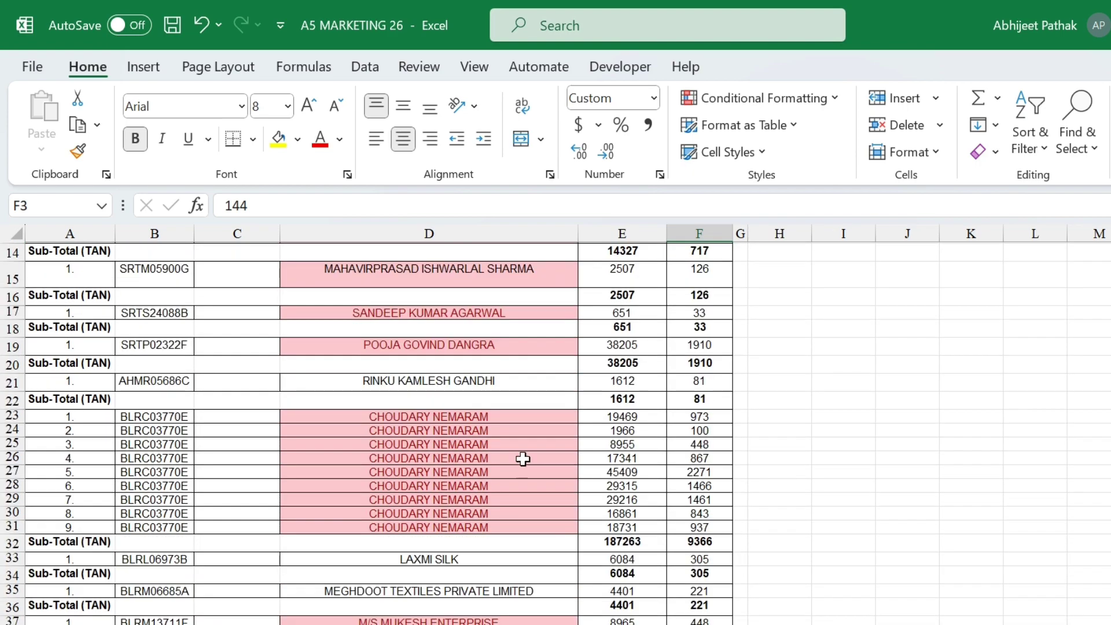
scroll(523, 459, down, 1)
click(436, 363)
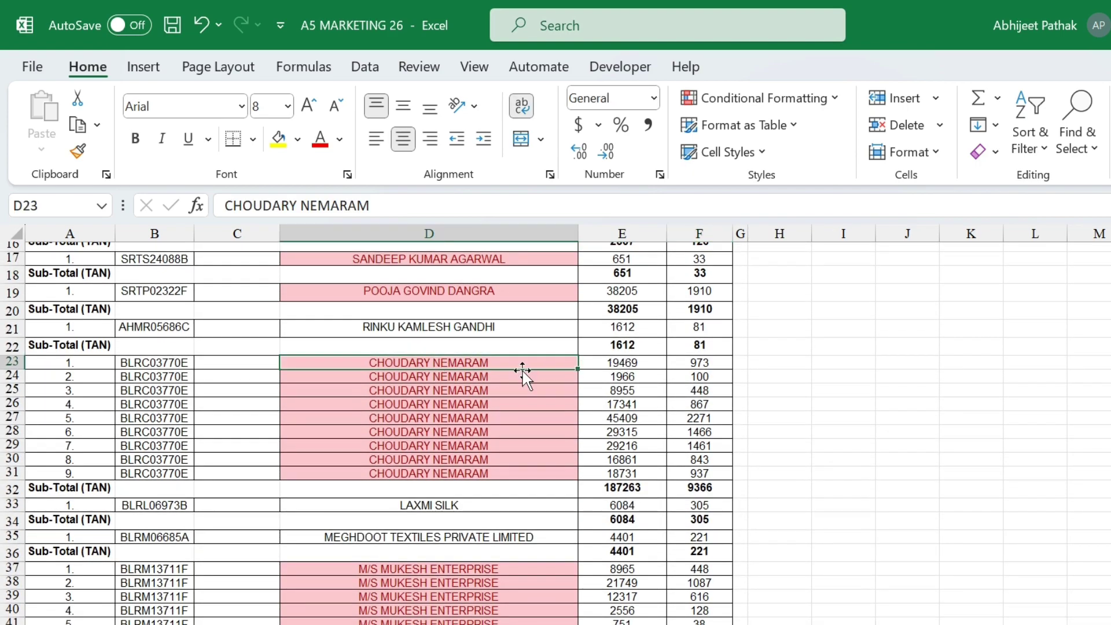
drag(508, 362, 508, 464)
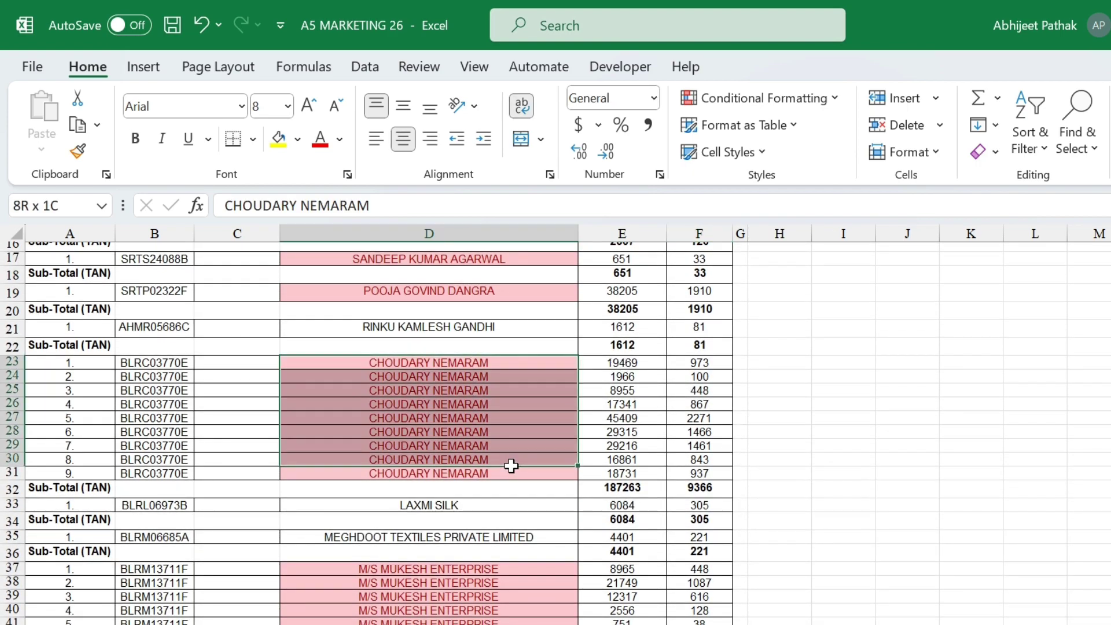
click(524, 367)
click(636, 486)
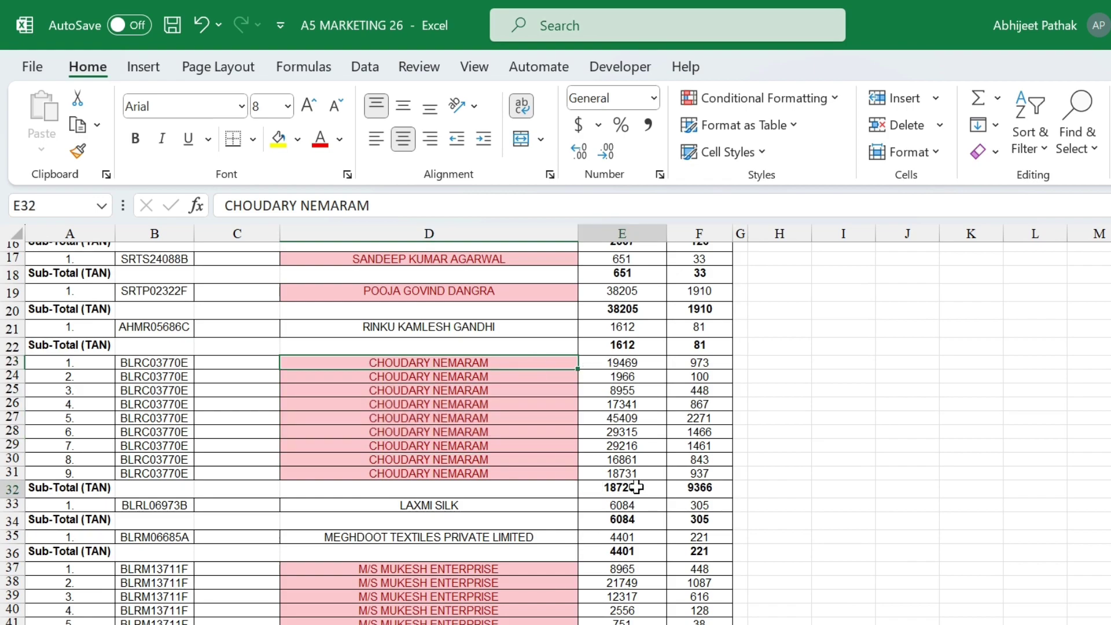
click(702, 487)
Compare the row 42 gross and TDS subtotals in SALES DETAILS TDS with the row 32 credit and TDS subtotals in A5 MARKETING 26
key(alt+Tab)
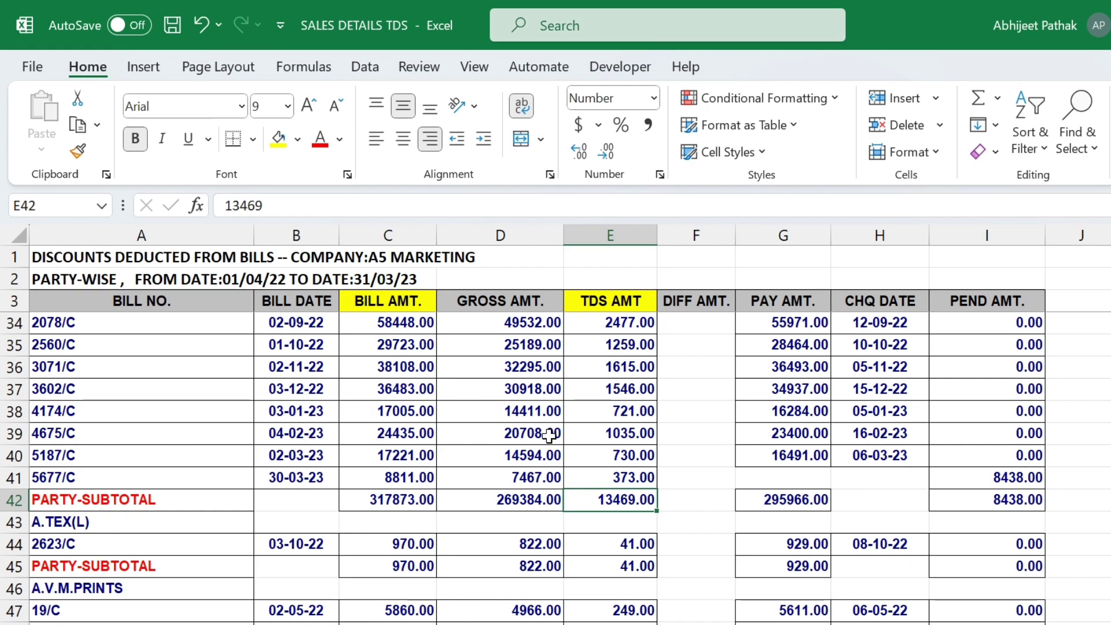
click(527, 501)
click(623, 499)
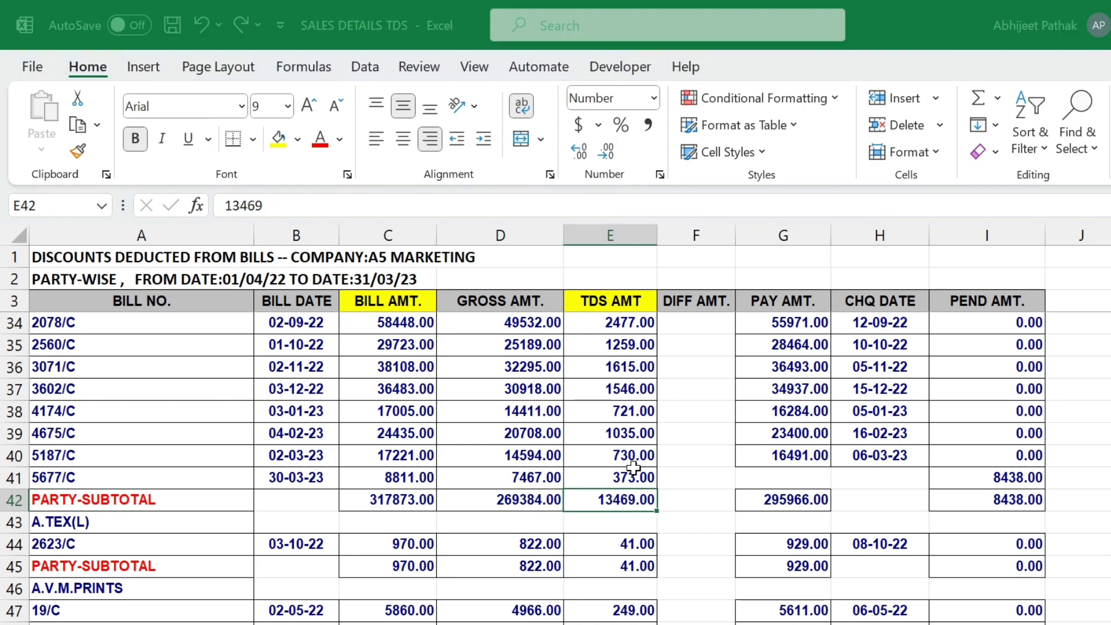
key(alt+Tab)
click(467, 367)
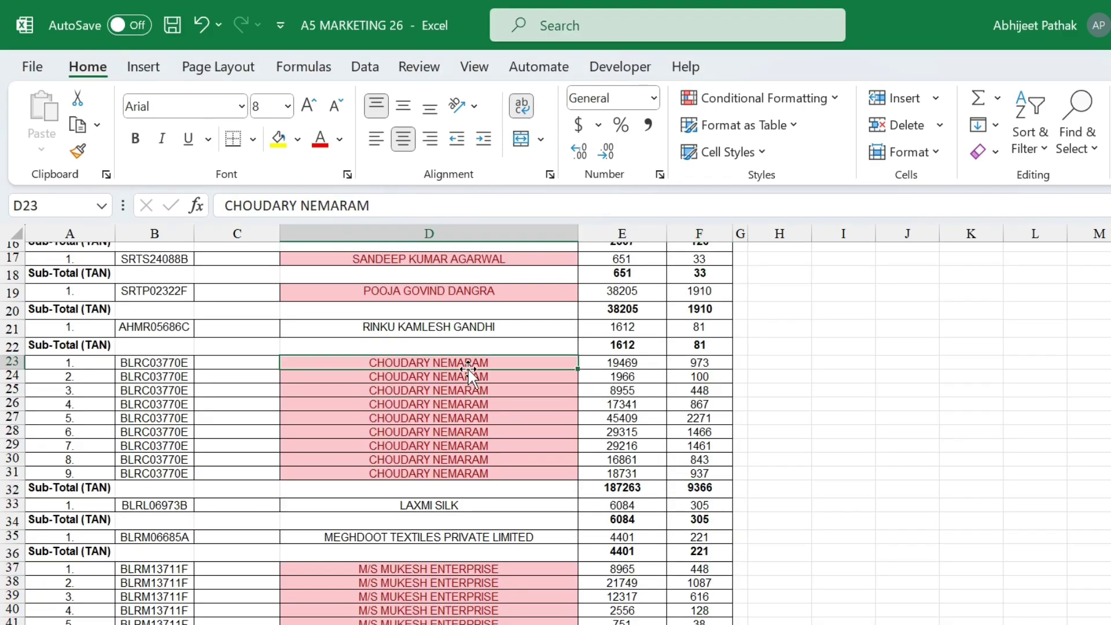
key(alt+Tab)
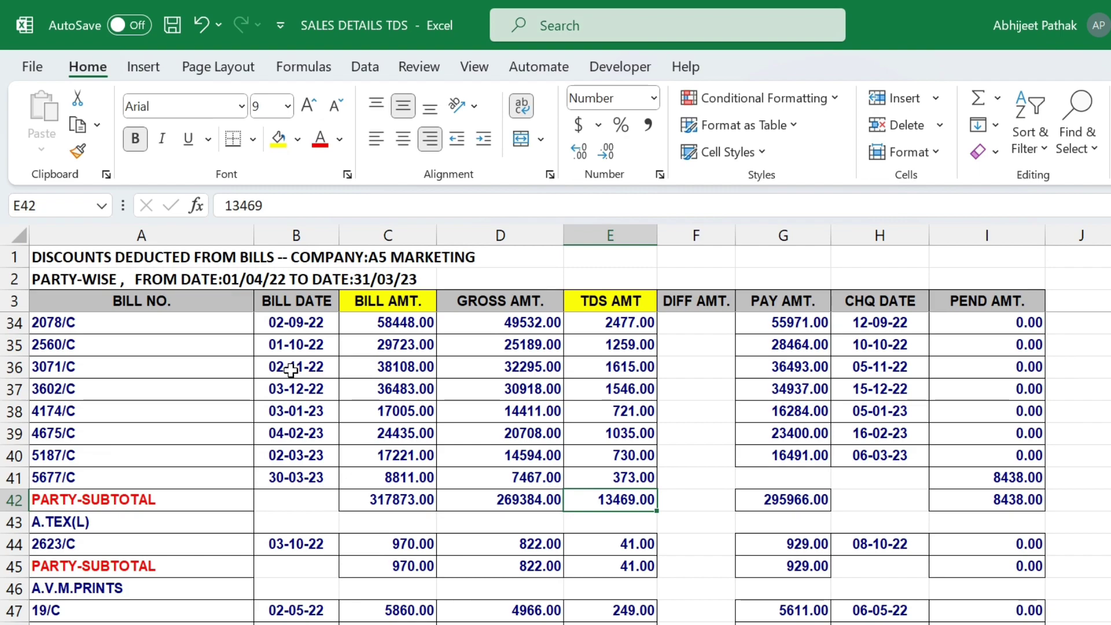
key(alt+Tab)
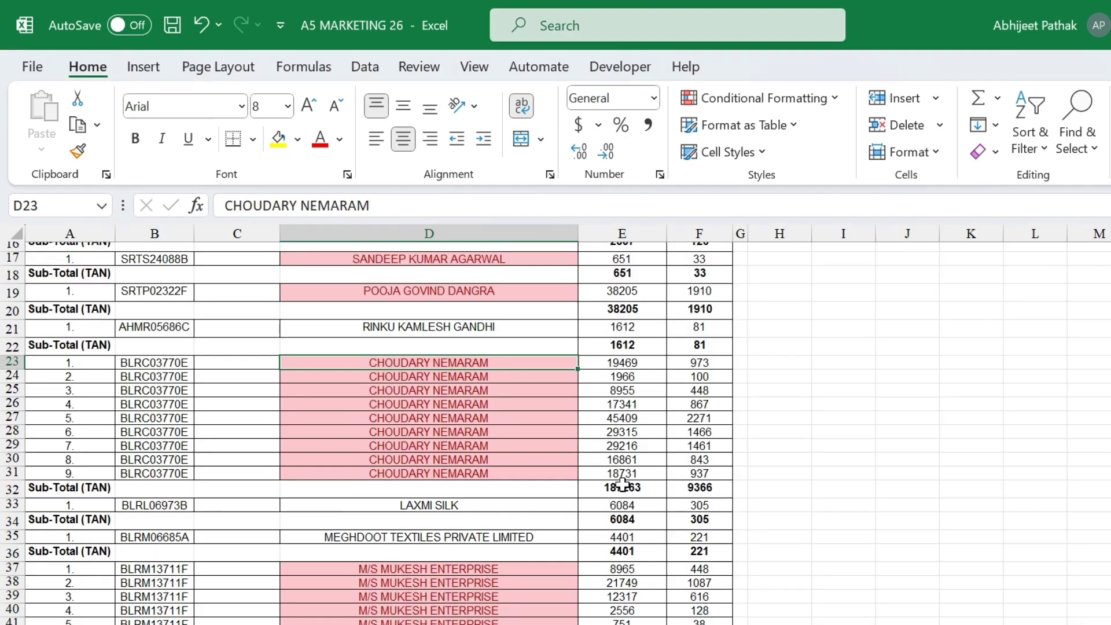
click(623, 487)
click(717, 488)
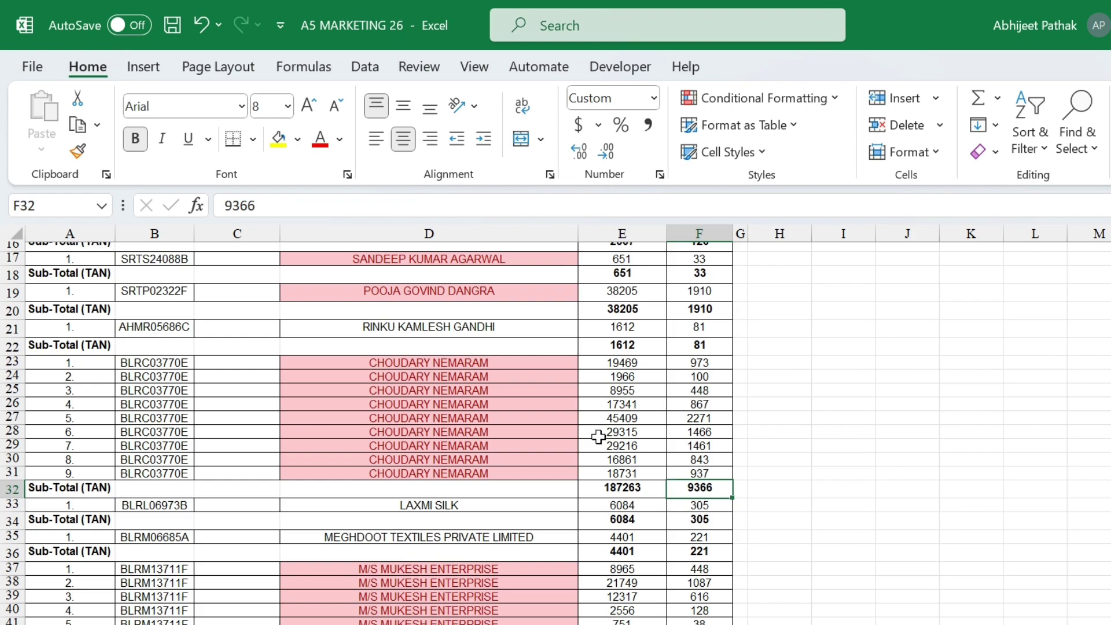
Look over the repeated part names in rows 25 and 37, including M/S MUKESH ENTERPRISE, and return to the list's beginning
click(461, 392)
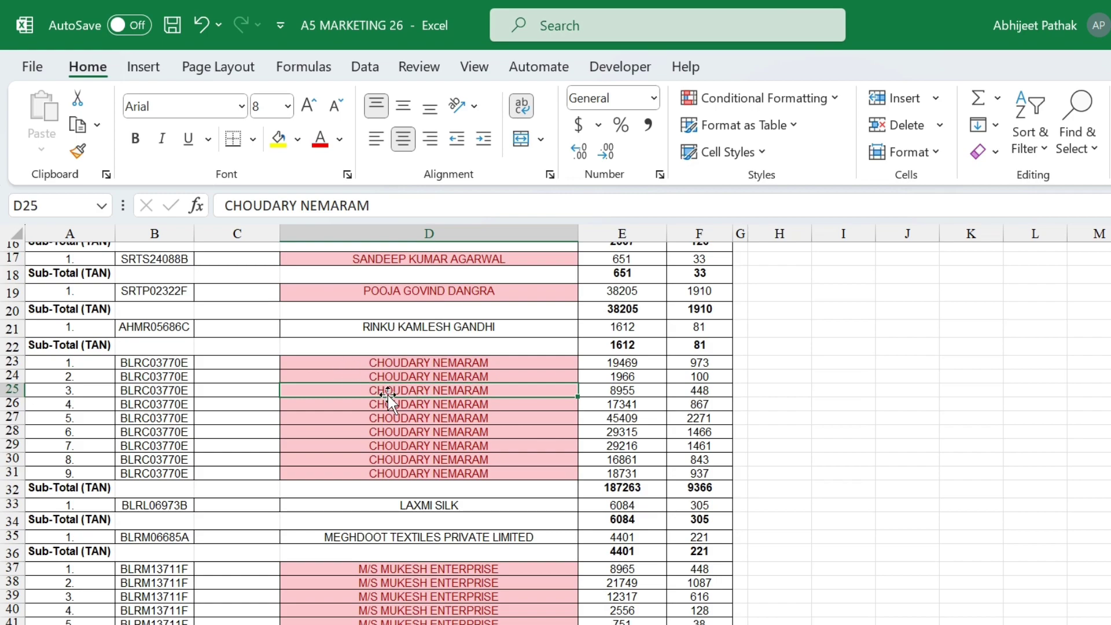
click(485, 576)
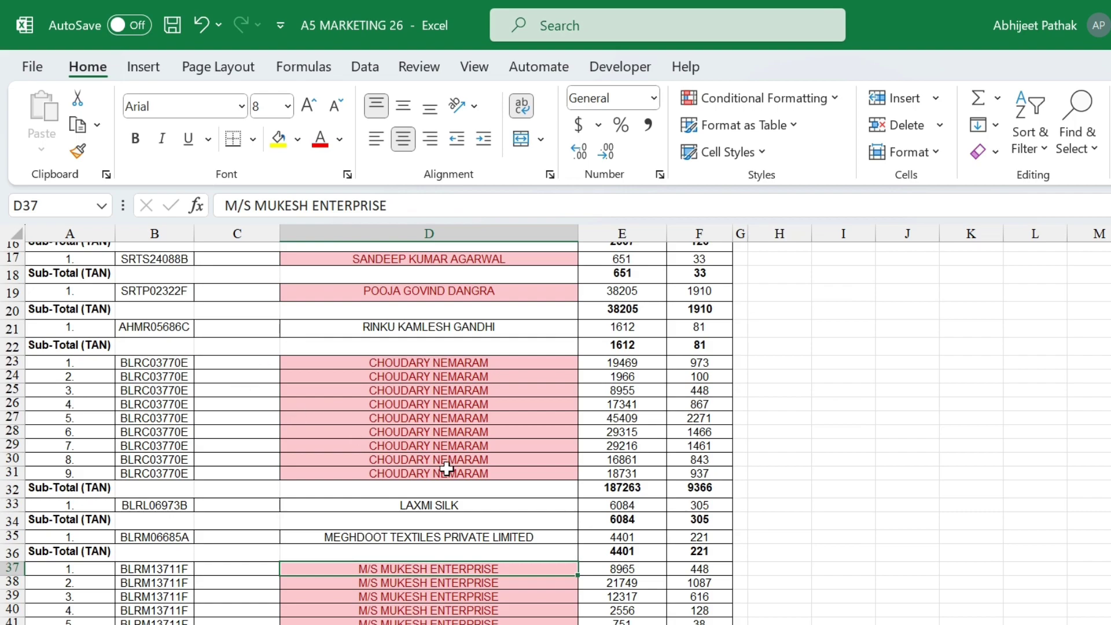
scroll(420, 440, up, 5)
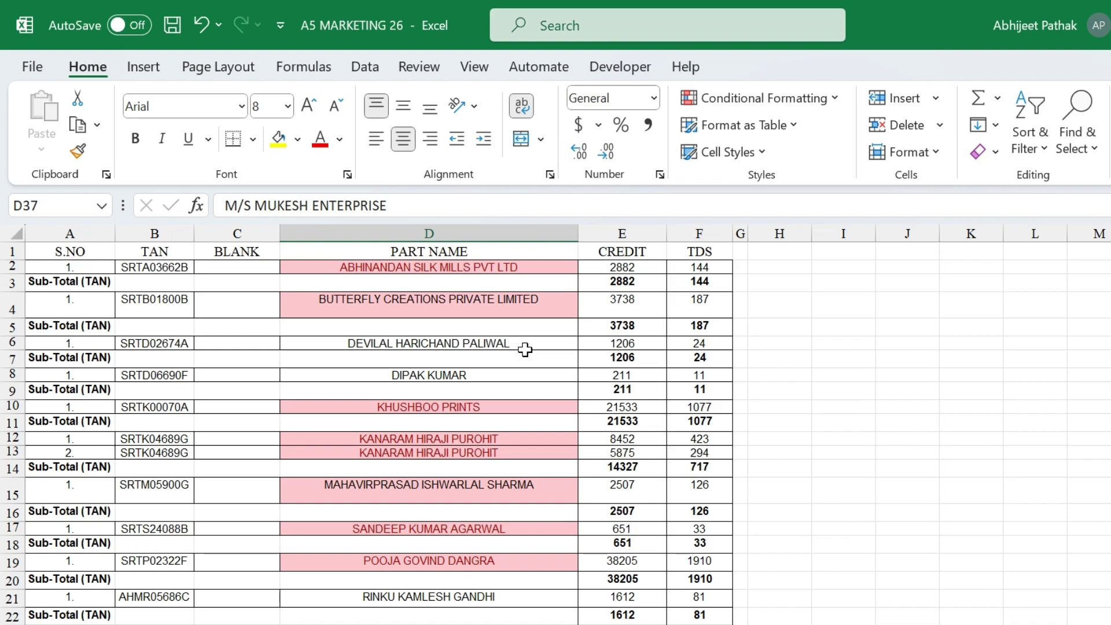
Compare the GROSS AMT. column in SALES DETAILS TDS with the PART NAME column in A5 MARKETING 26
key(alt+Tab)
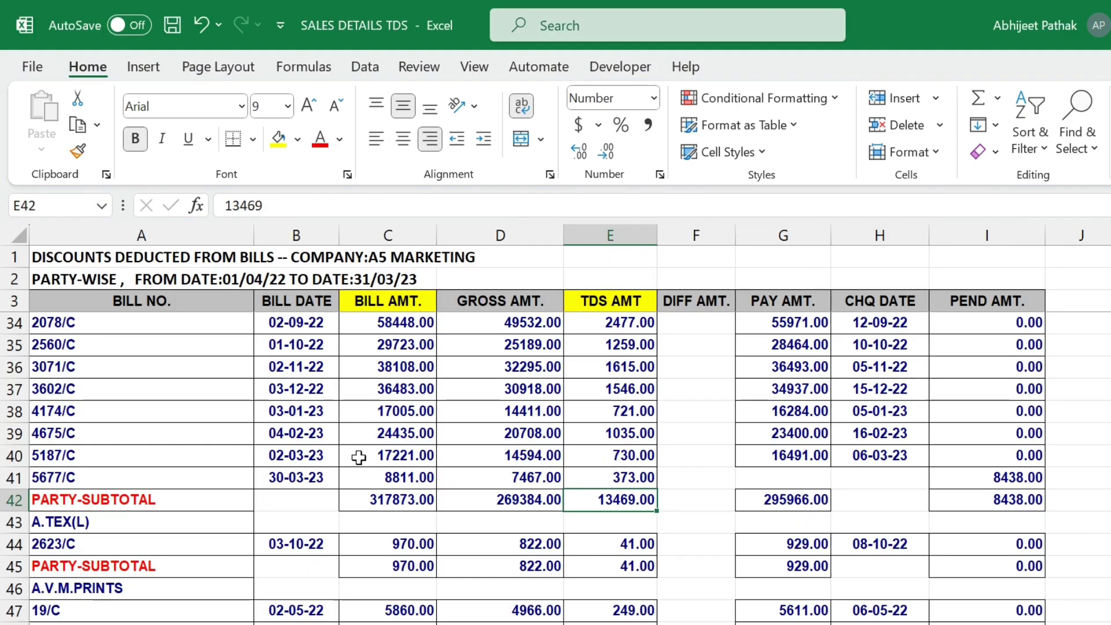
click(445, 328)
key(alt+Tab)
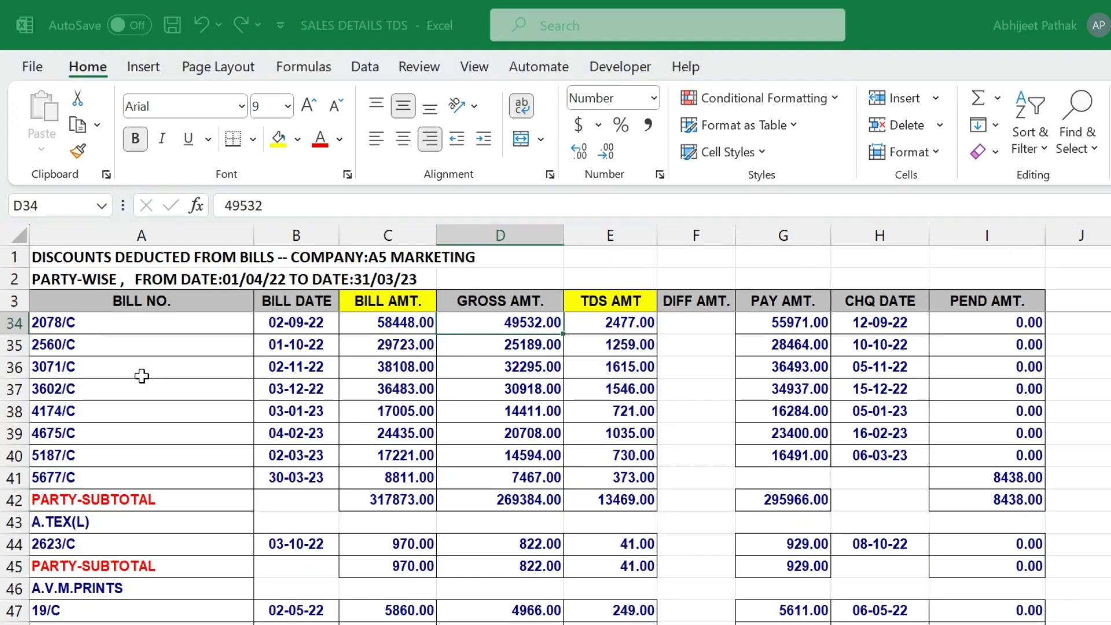
click(497, 250)
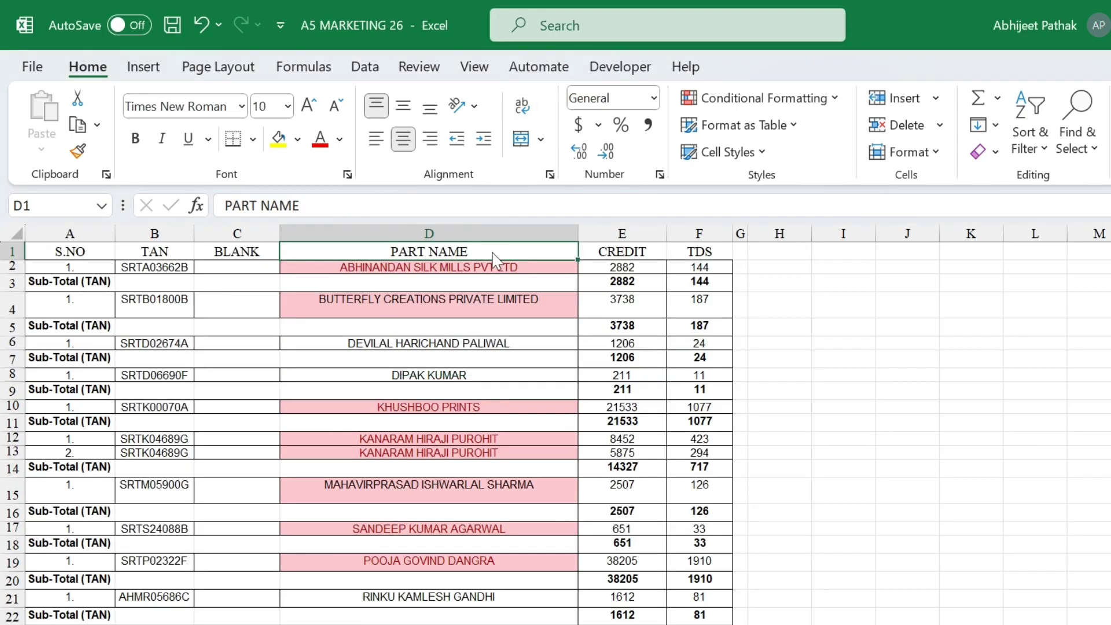
Switch to the SALES DETAILS TDS workbook and delete title rows 1 and 2 above the column headers
key(alt+Tab)
click(216, 283)
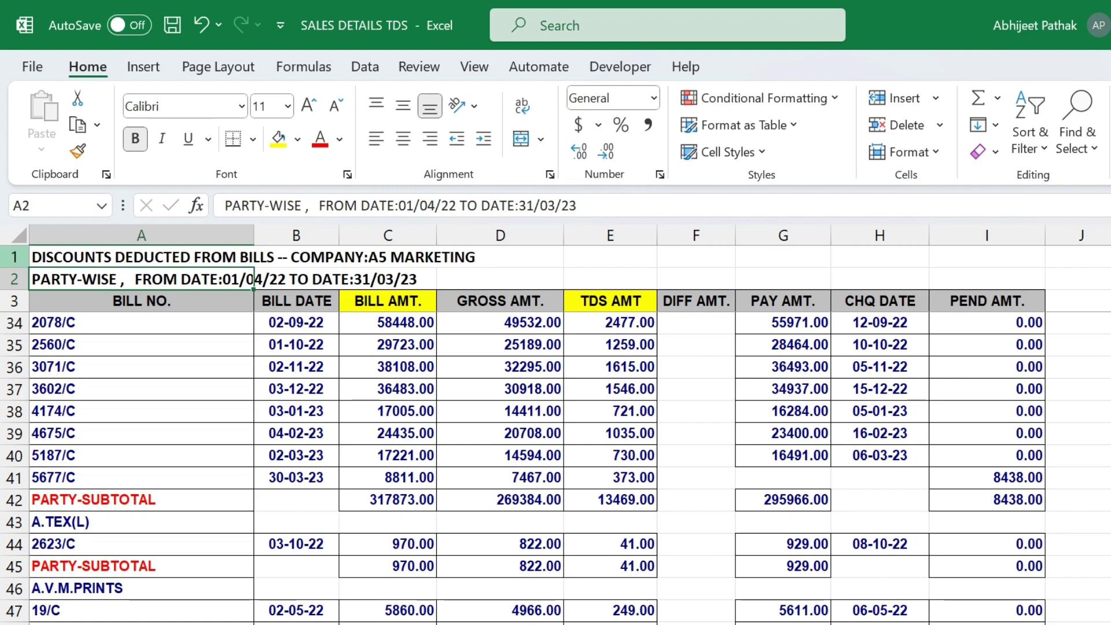
drag(14, 257, 16, 271)
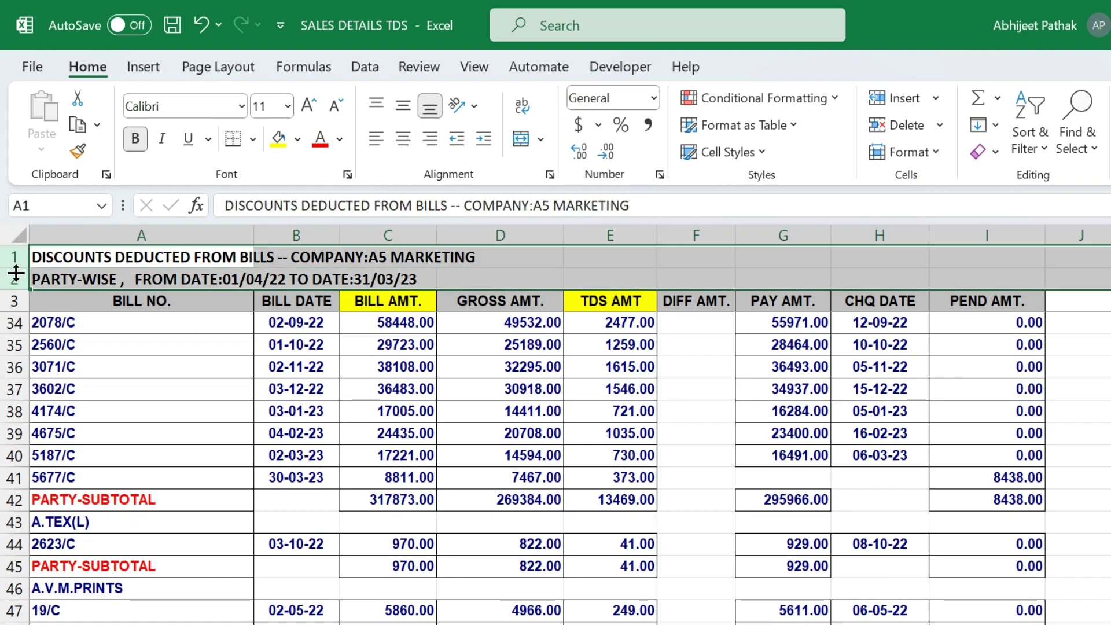
right_click(21, 261)
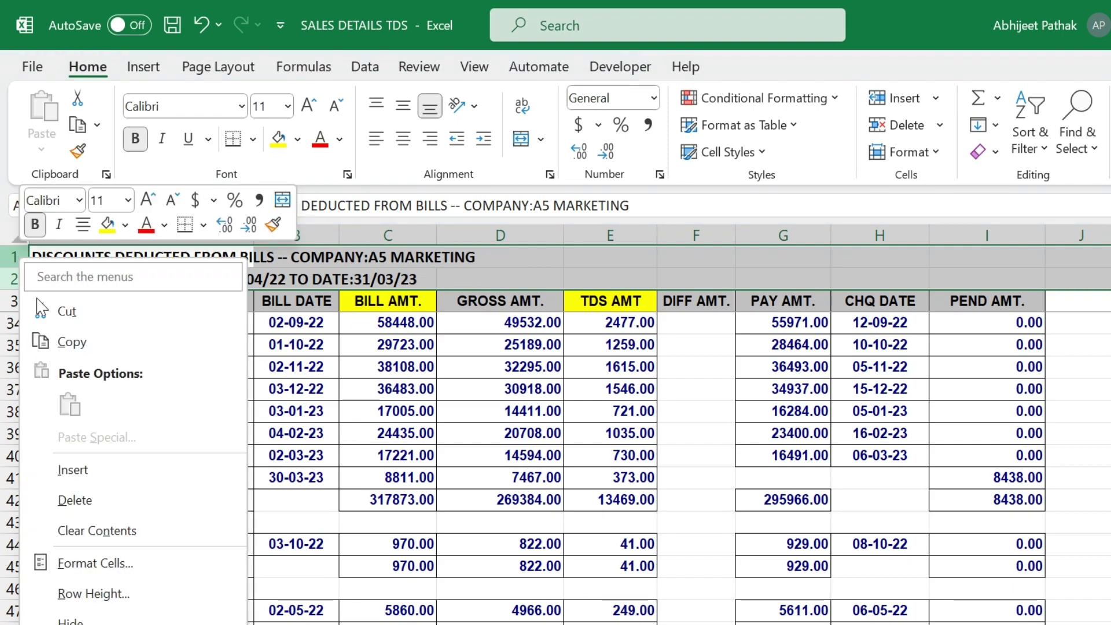
click(87, 501)
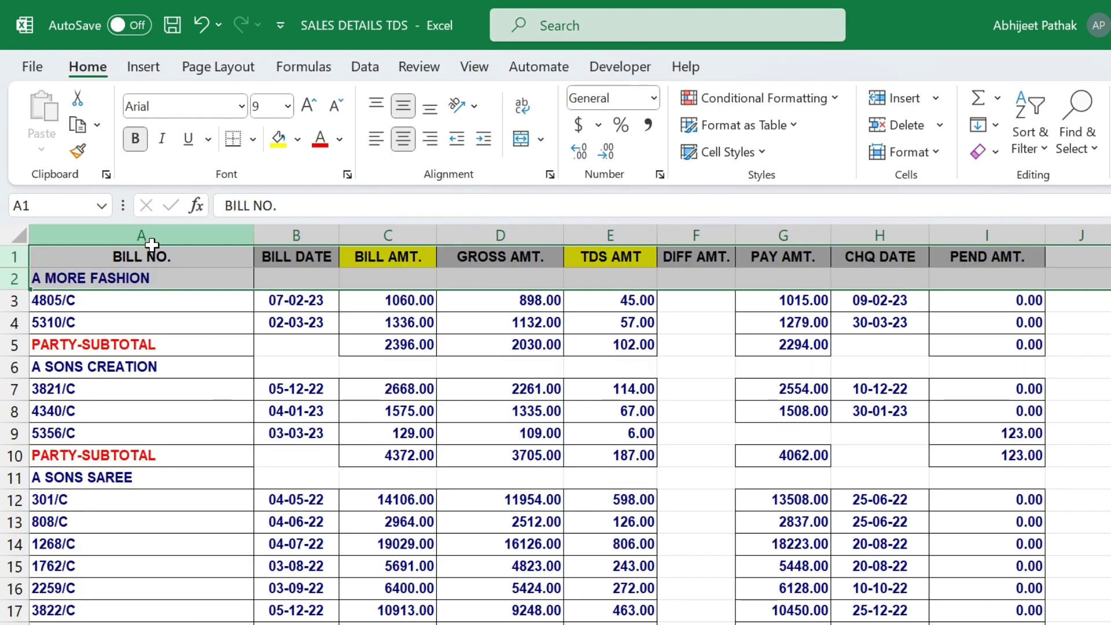
Delete the GRAND TOTAL row at the end of the sales data in SALES DETAILS TDS
click(153, 255)
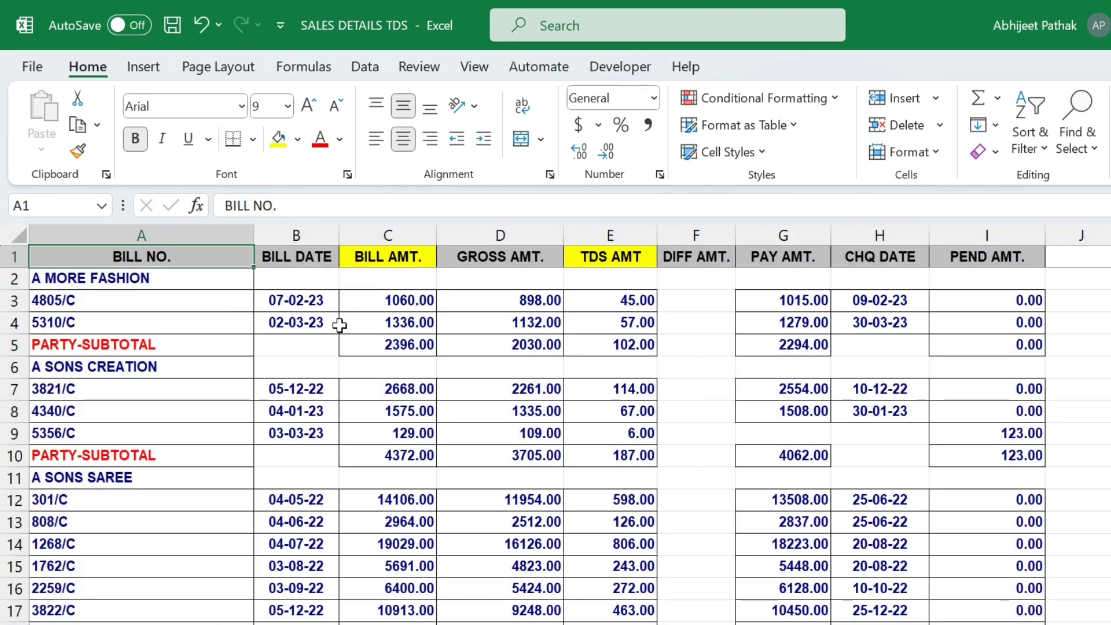
key(ctrl+Down)
key(Down)
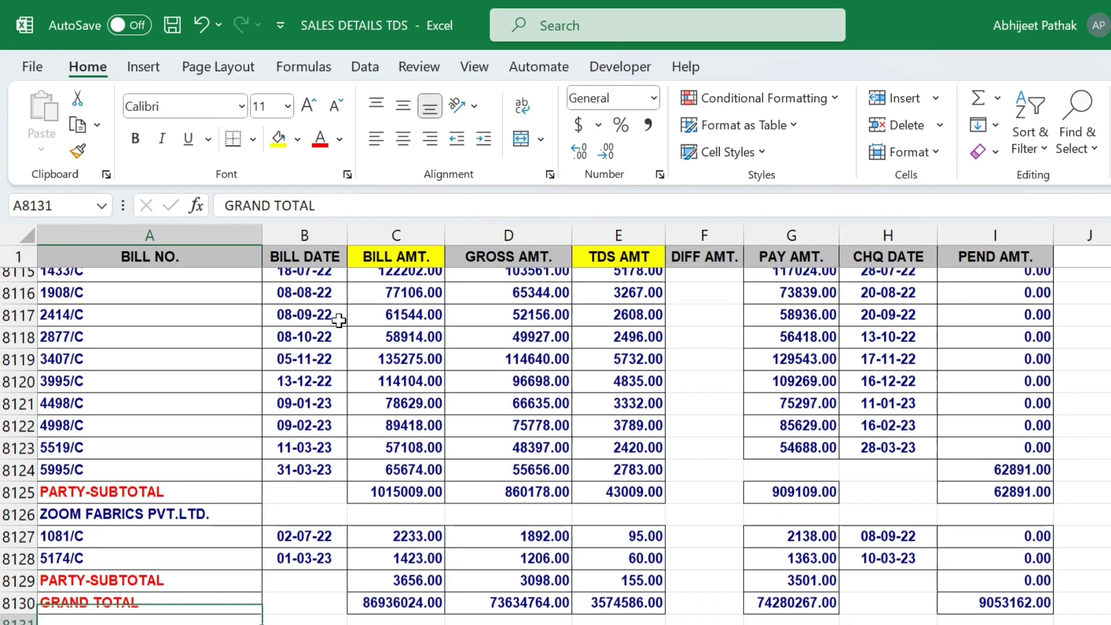
scroll(338, 321, down, 1)
key(Up)
key(Up)
key(Down)
key(shift+space)
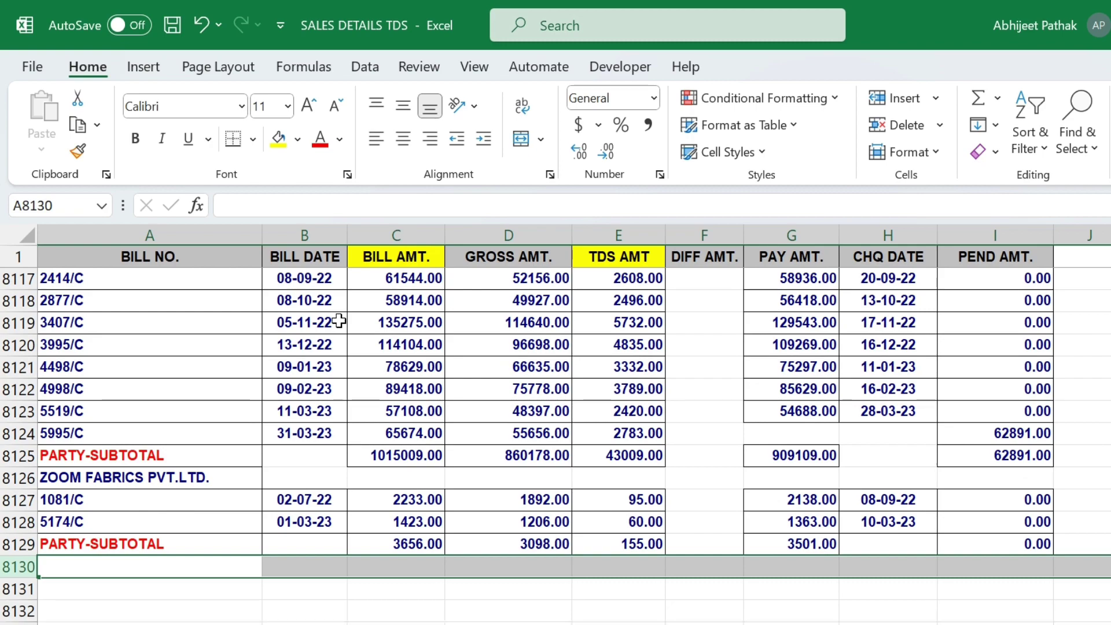
Return to the BILL NO. header in row 1 and add filters to the header row
key(Up)
key(ctrl+Up)
key(Down)
key(Up)
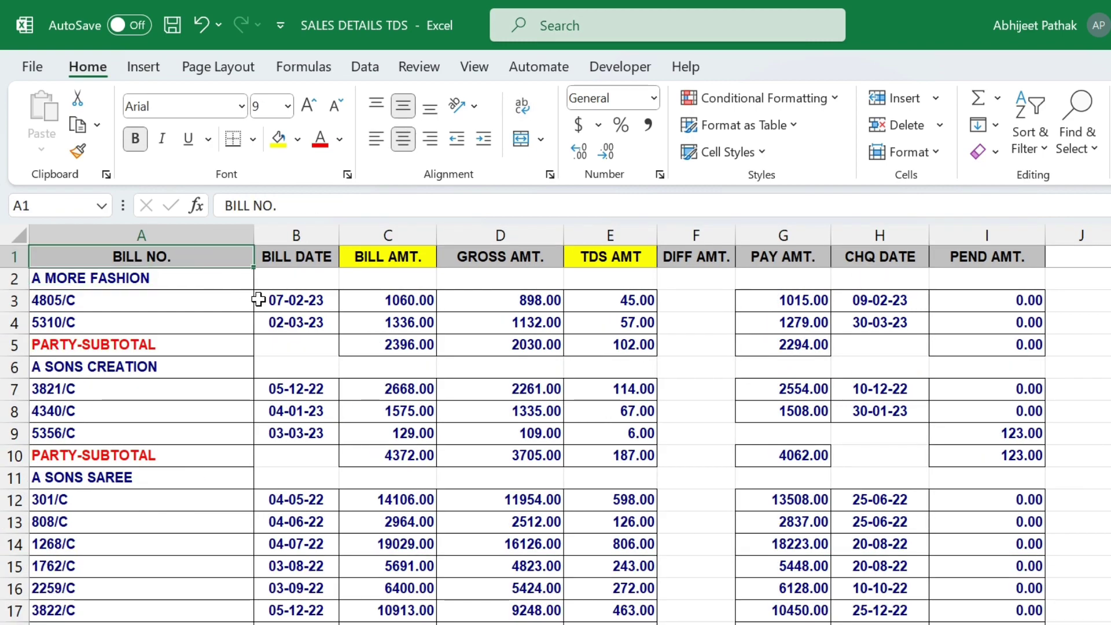
key(ctrl+shift+l)
Check the BILL NO. column's extent from its header to the last party subtotal
key(Down)
key(ctrl+Down)
key(Down)
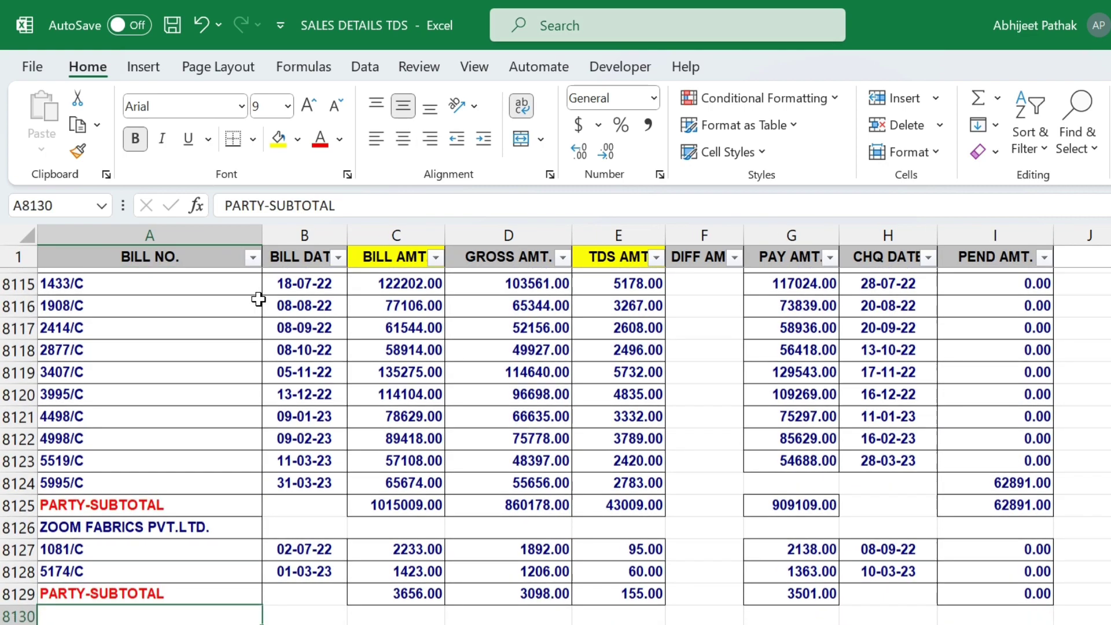
key(Up)
key(ctrl+Up)
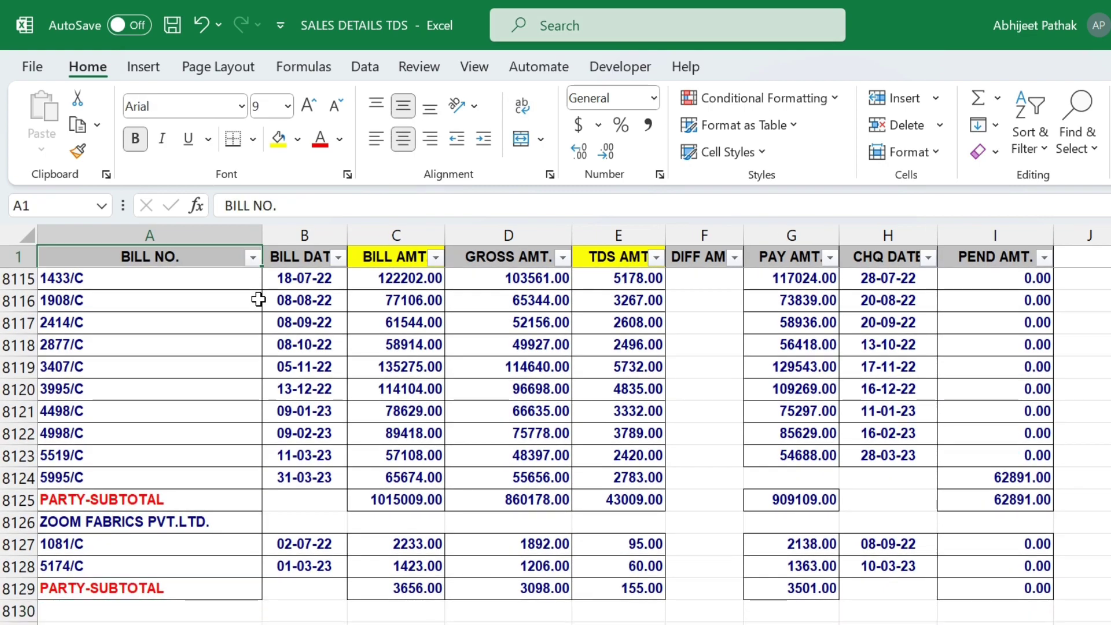
key(ctrl+Down)
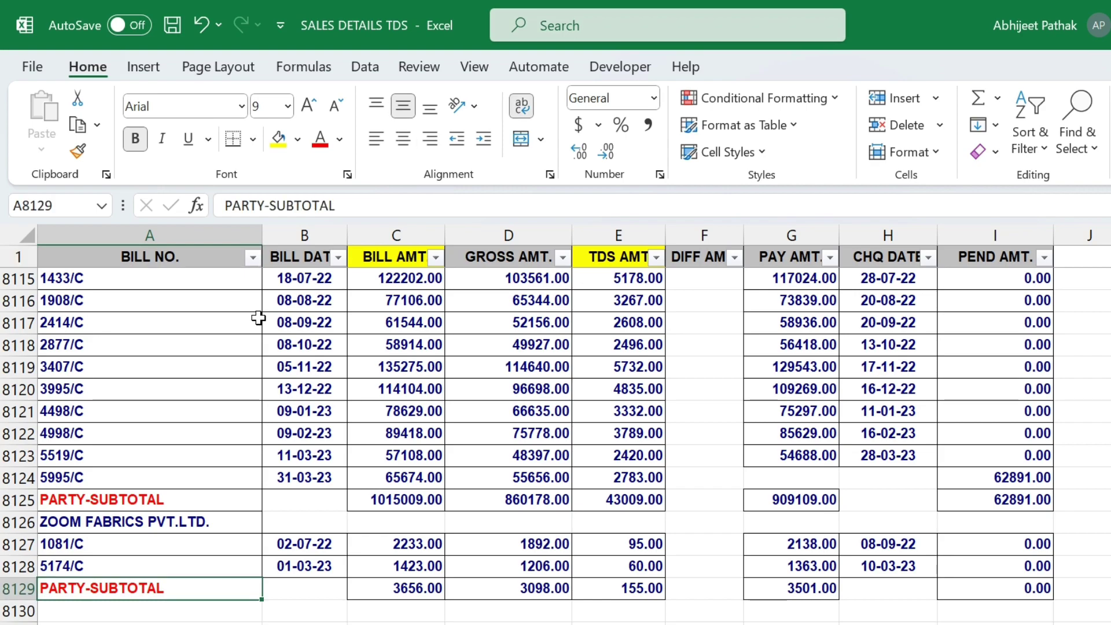
key(ctrl+Up)
key(Down)
Examine the bill numbers under A MORE FASHION, A SONS CREATION and A SONS SAREE, and the gross subtotal in row 10
drag(142, 307, 137, 328)
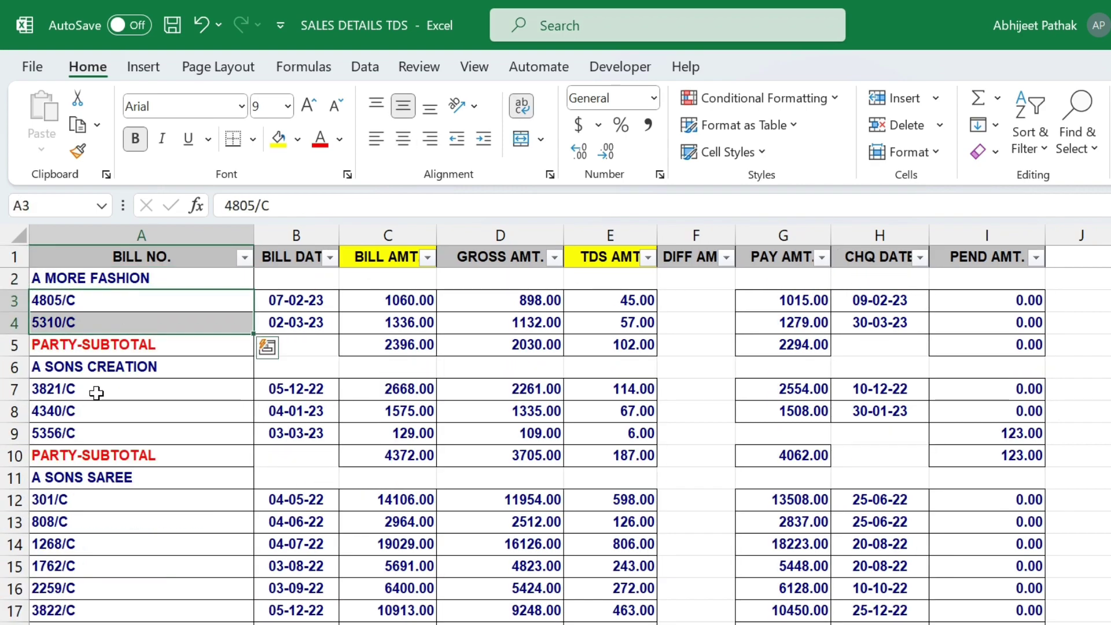
drag(96, 393, 101, 431)
click(165, 368)
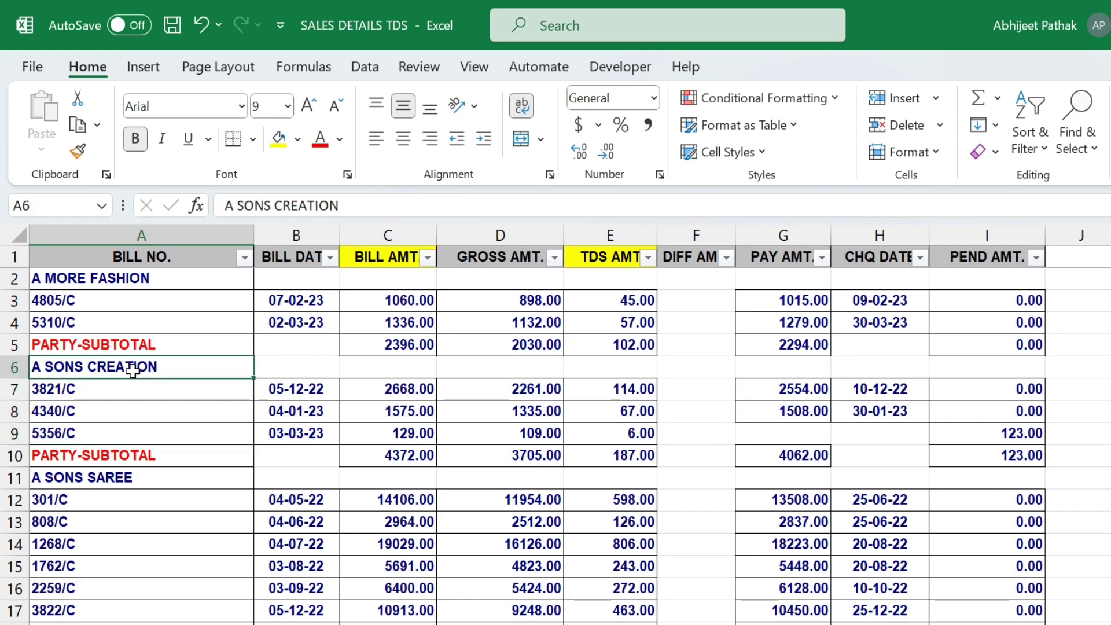
click(511, 457)
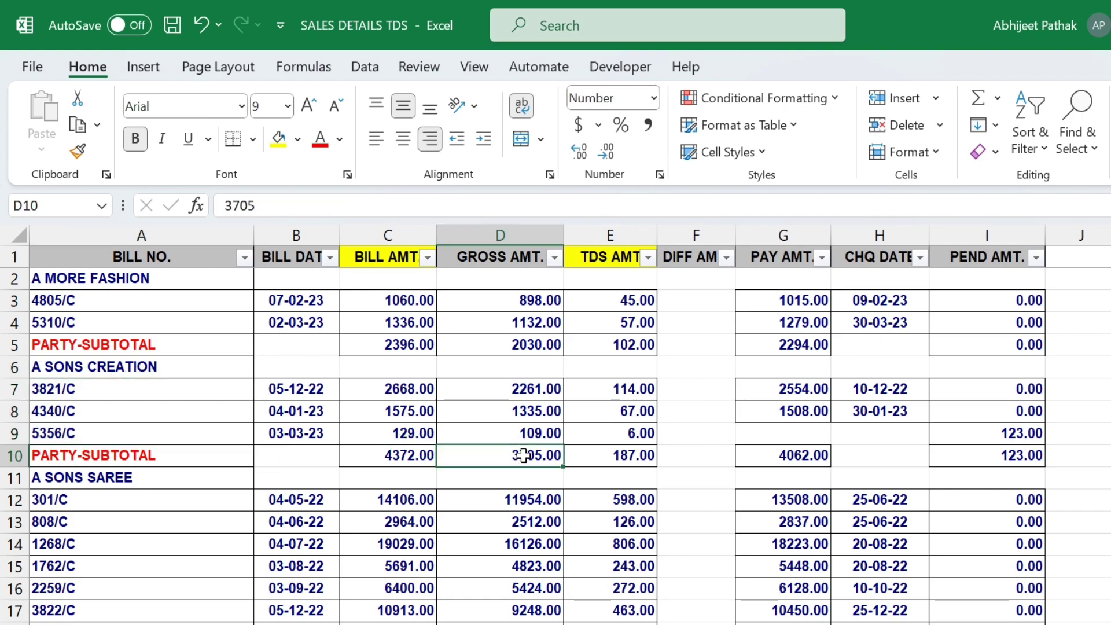
drag(170, 393, 293, 431)
drag(149, 301, 155, 336)
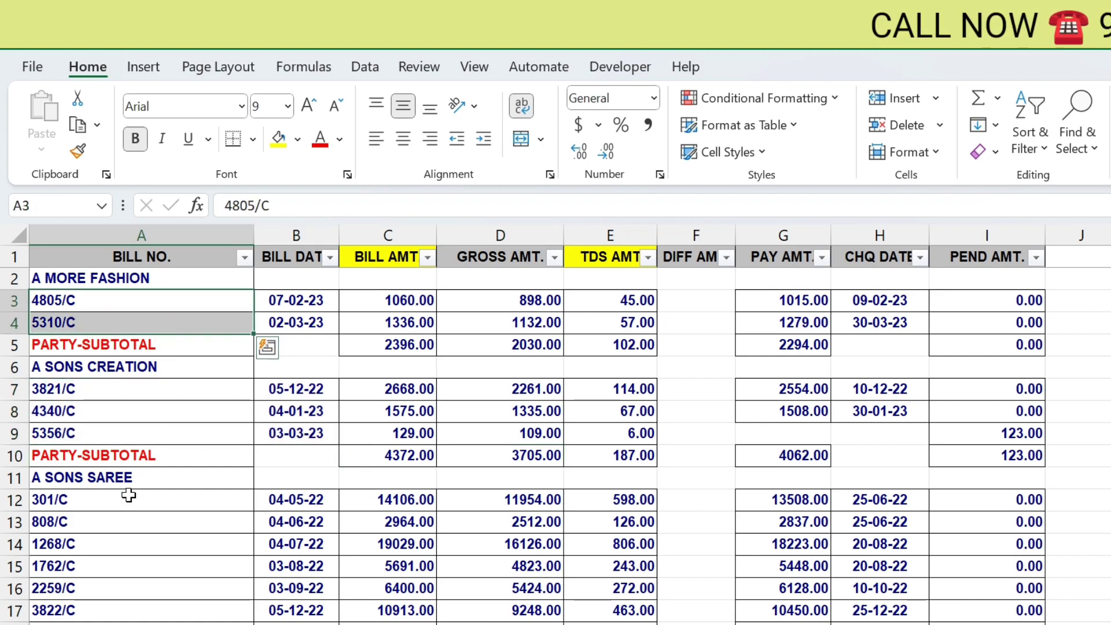
drag(142, 500, 146, 602)
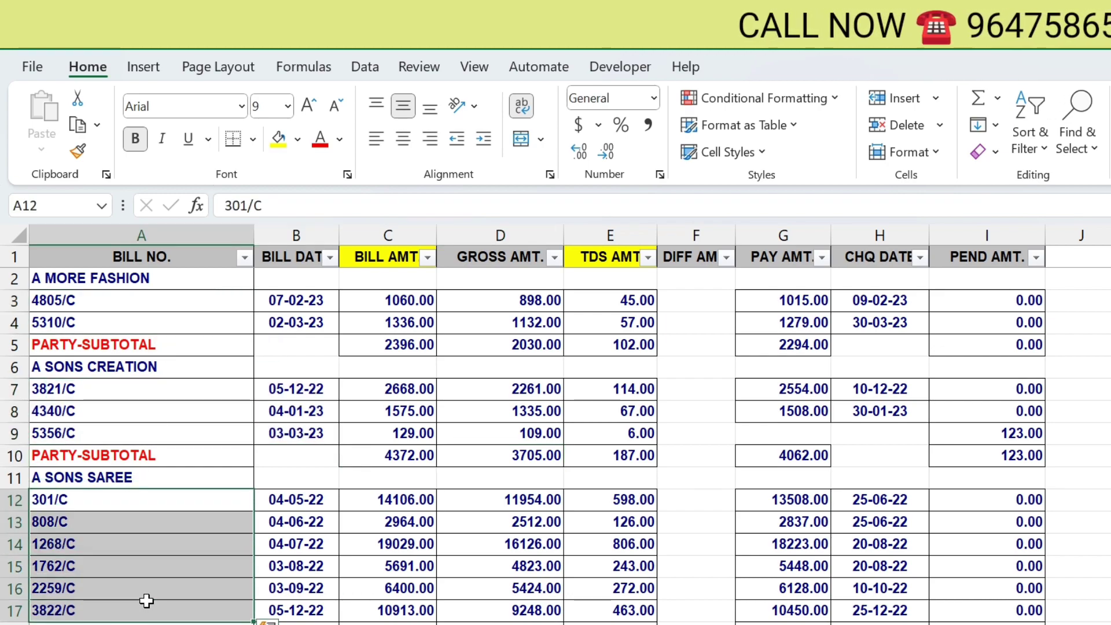
click(128, 501)
click(244, 258)
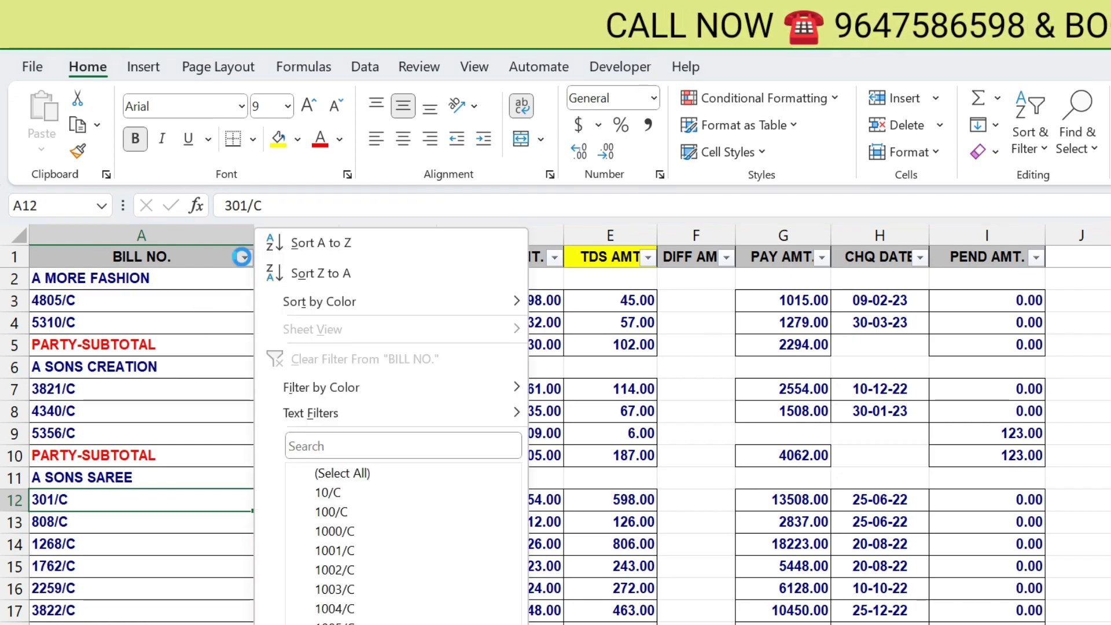
mouse_move(306, 413)
click(173, 303)
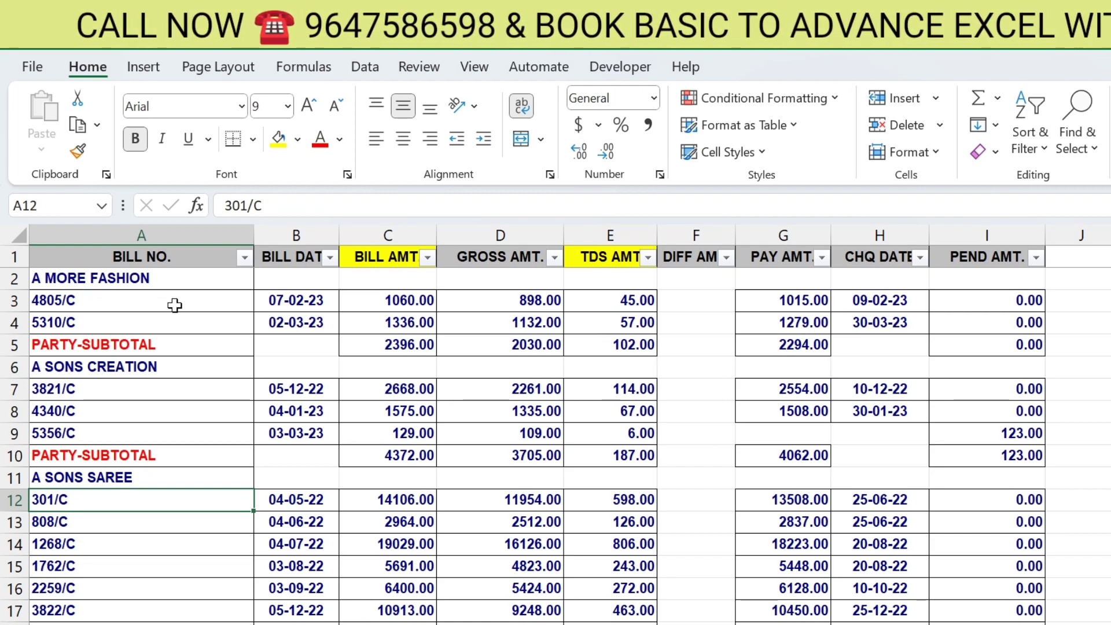
Examine the /C ending shared by the bill numbers of each party, down to the A.S.SILK MILLS entries
click(175, 305)
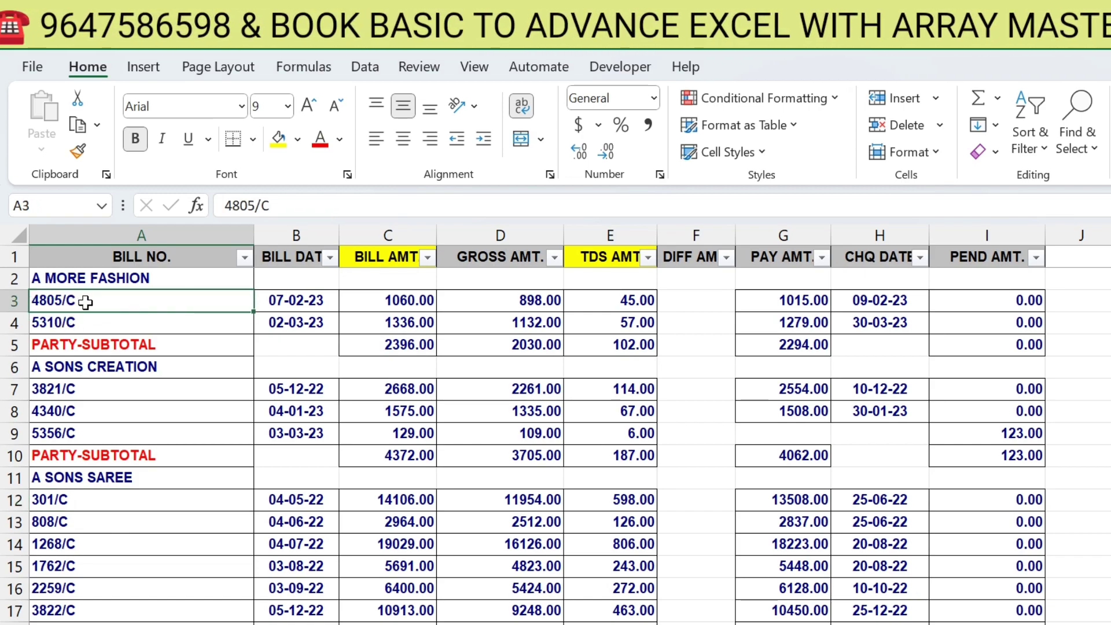
drag(85, 301, 90, 315)
click(91, 279)
click(94, 301)
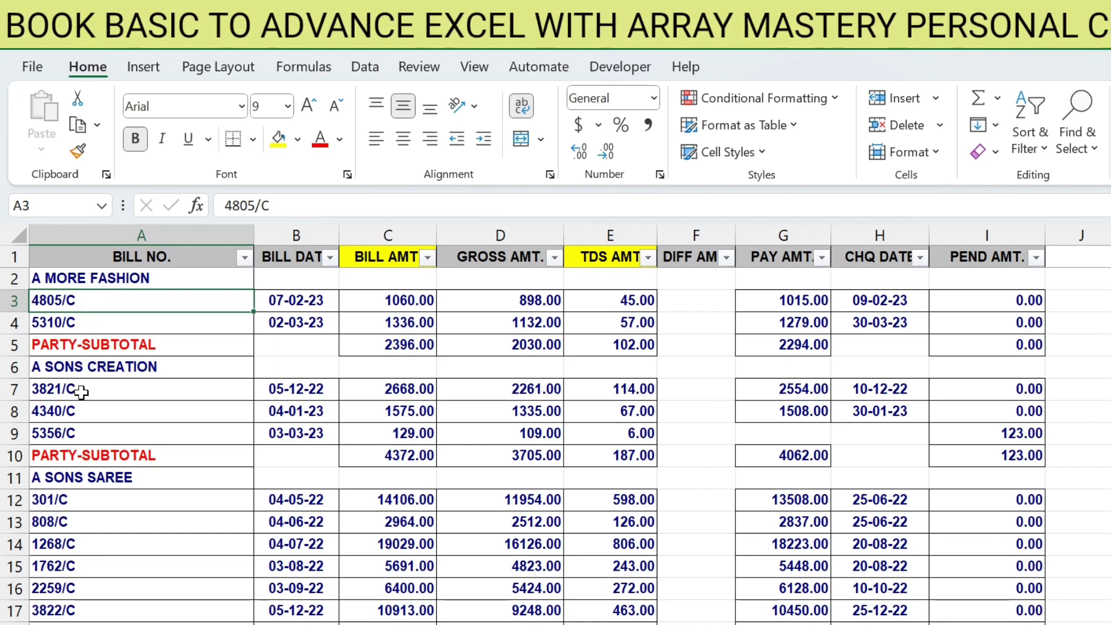
drag(81, 393, 94, 442)
drag(87, 501, 104, 559)
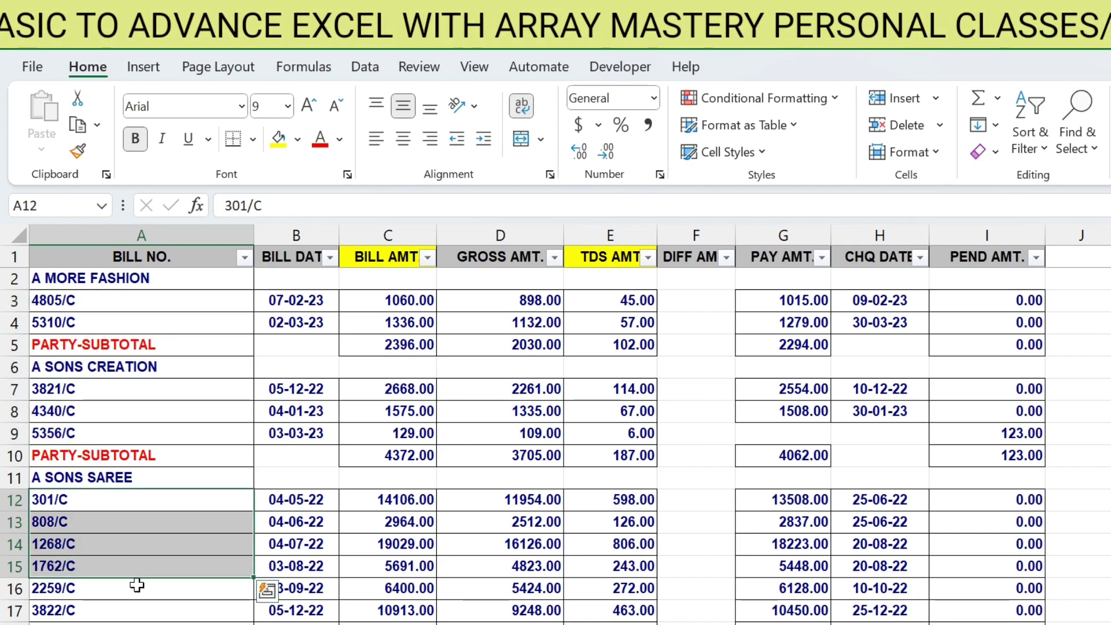
scroll(136, 586, down, 3)
drag(112, 466, 119, 503)
scroll(137, 509, down, 5)
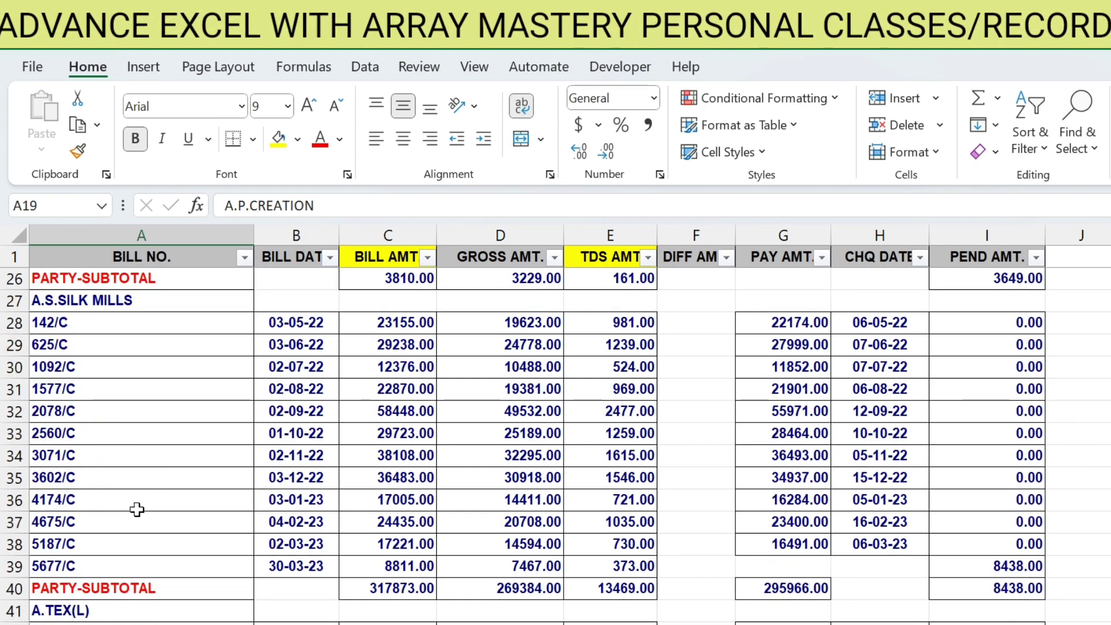
drag(130, 394, 142, 458)
scroll(221, 299, up, 8)
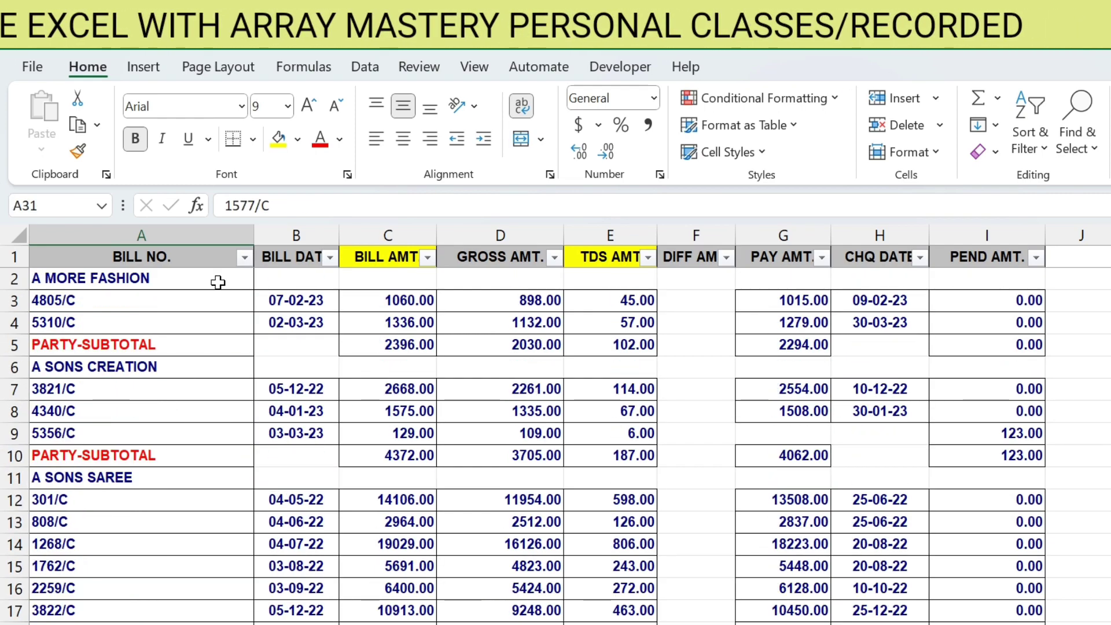
Filter the BILL NO. column with a custom text filter for rows that contain /C
click(218, 282)
click(244, 257)
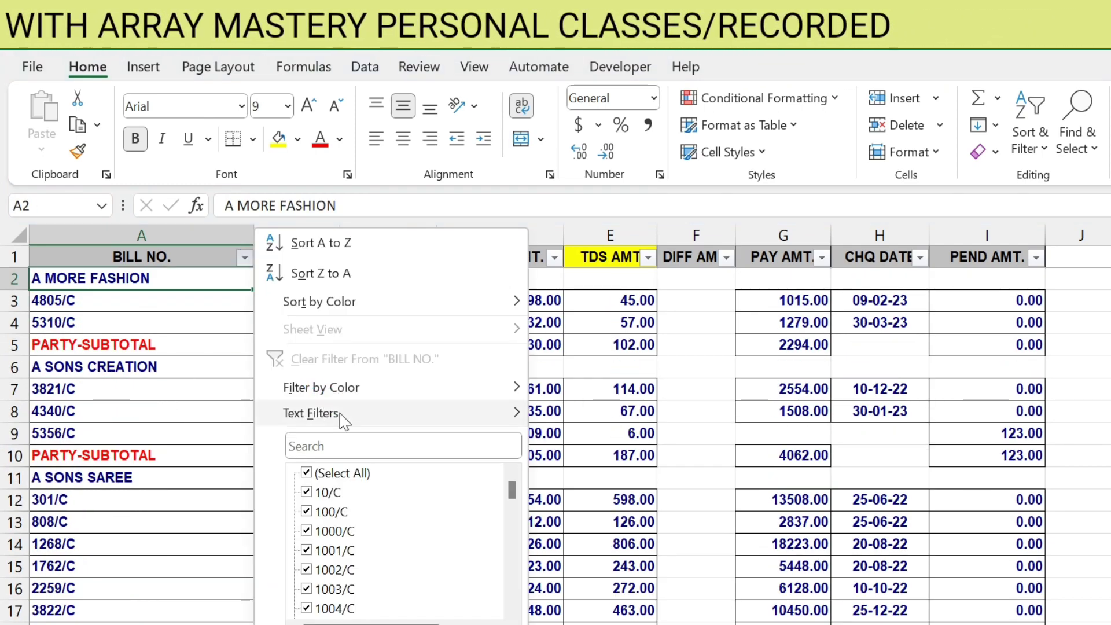
mouse_move(345, 417)
click(601, 542)
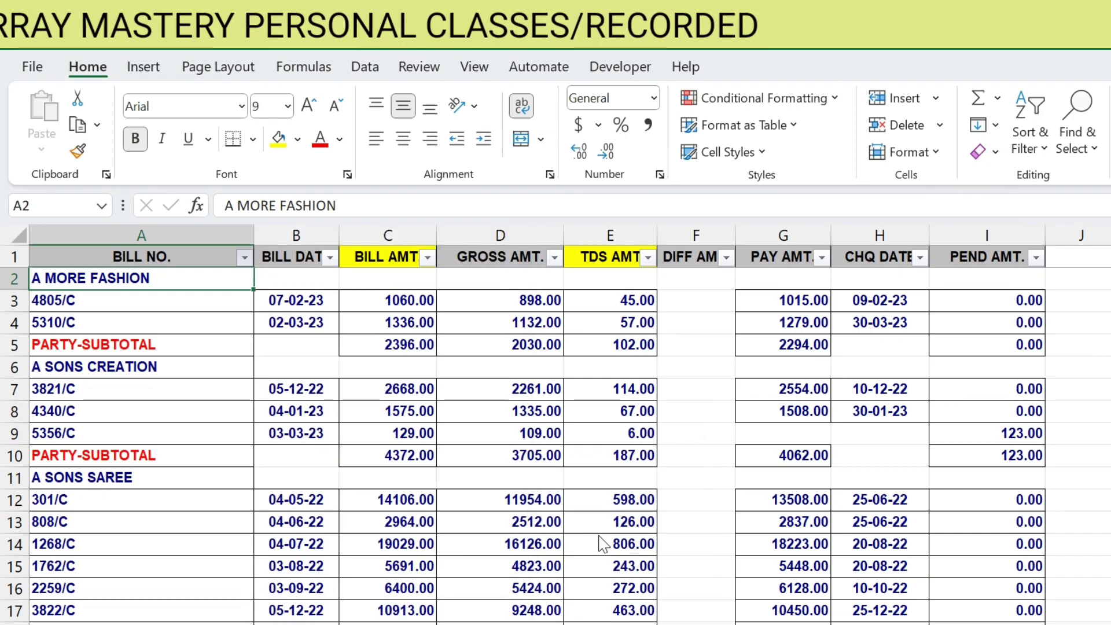
text(/C)
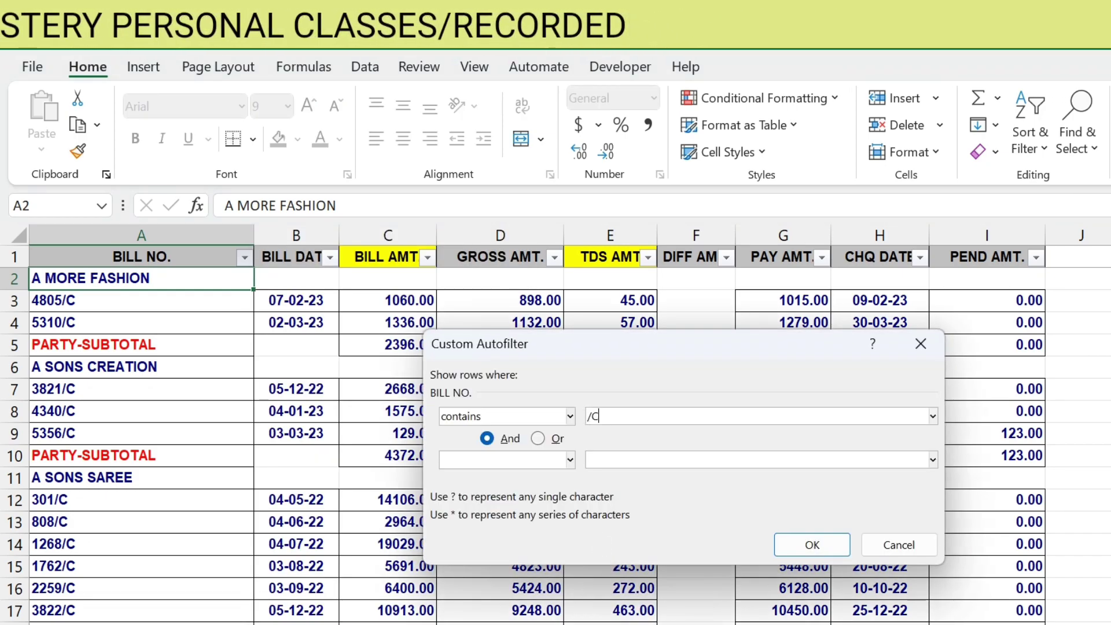
key(Return)
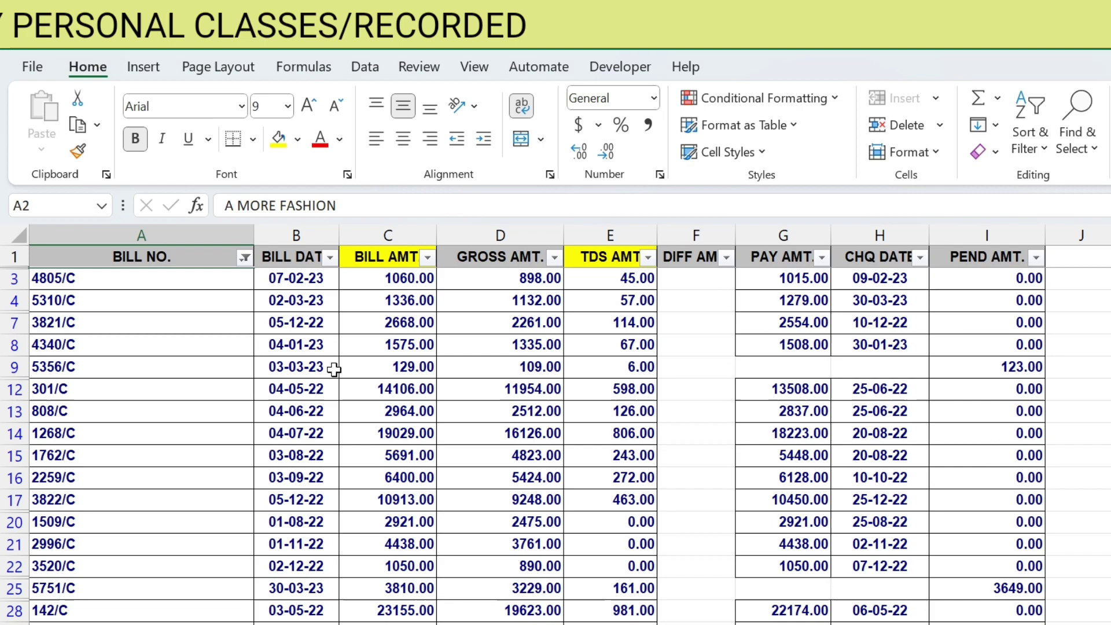
Delete all filtered bill rows from row 3 through row 8128
click(168, 288)
key(ctrl+Down)
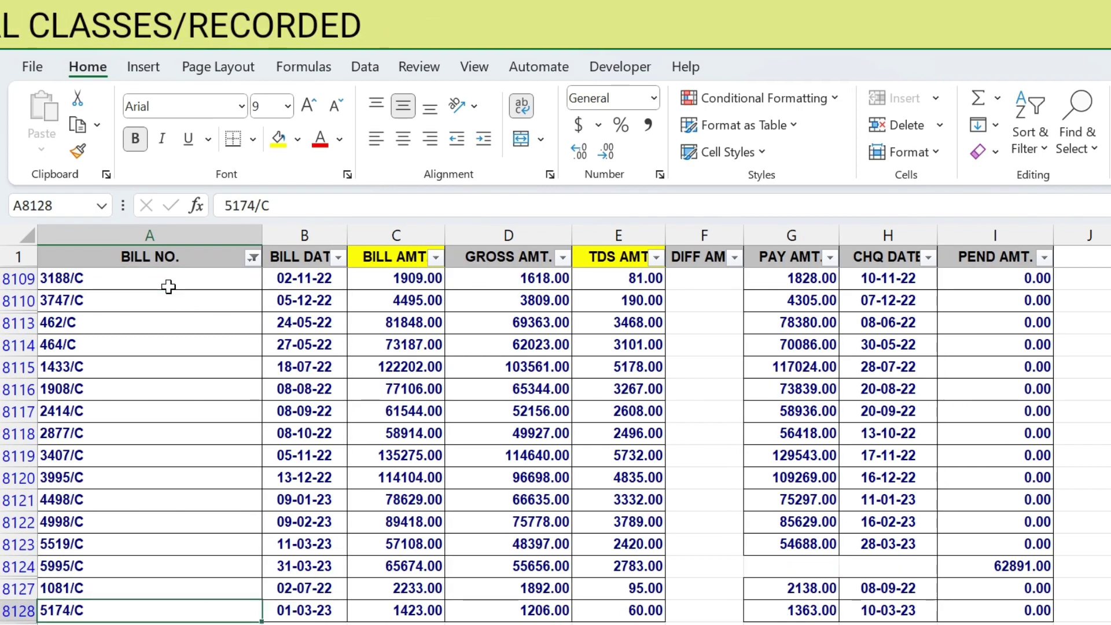
key(Up)
key(ctrl+Up)
key(Down)
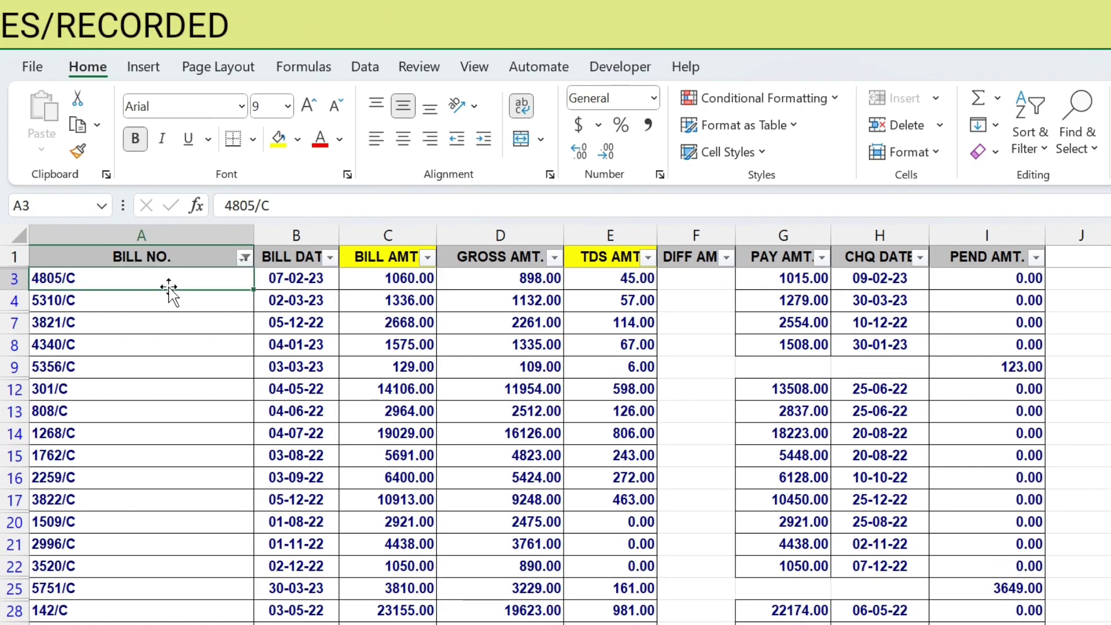
key(shift+space)
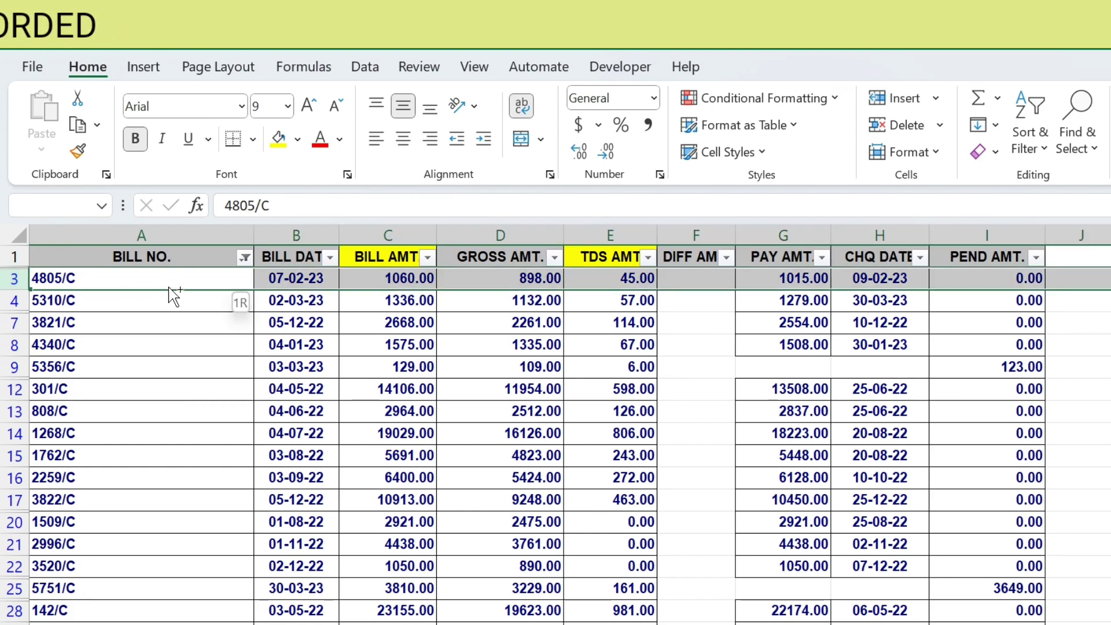
key(ctrl+shift+Down)
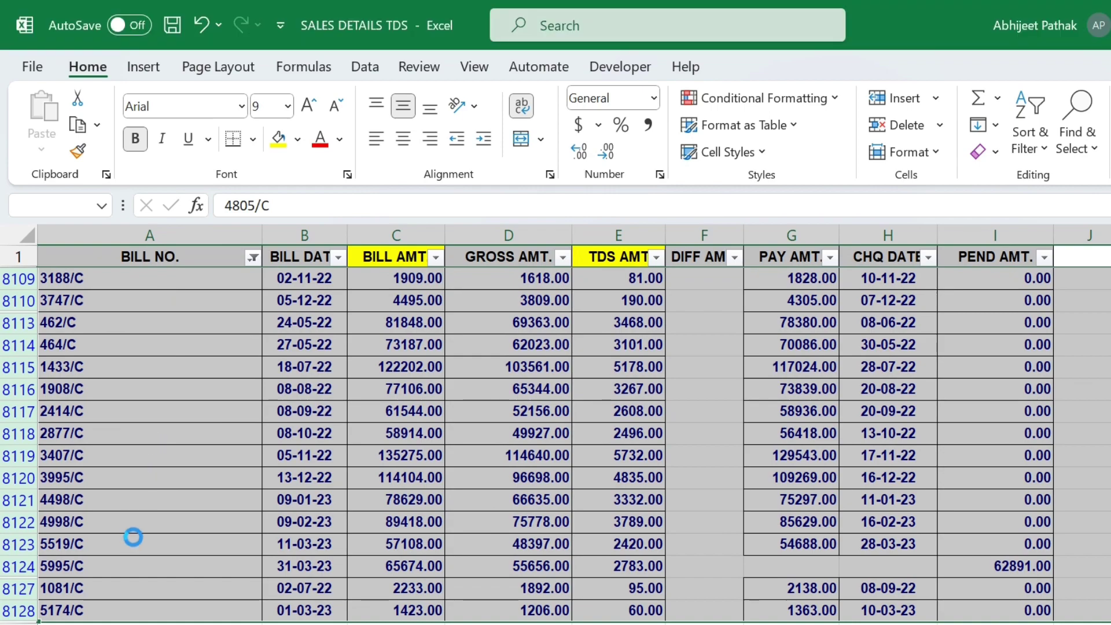
scroll(555, 446, up, 20)
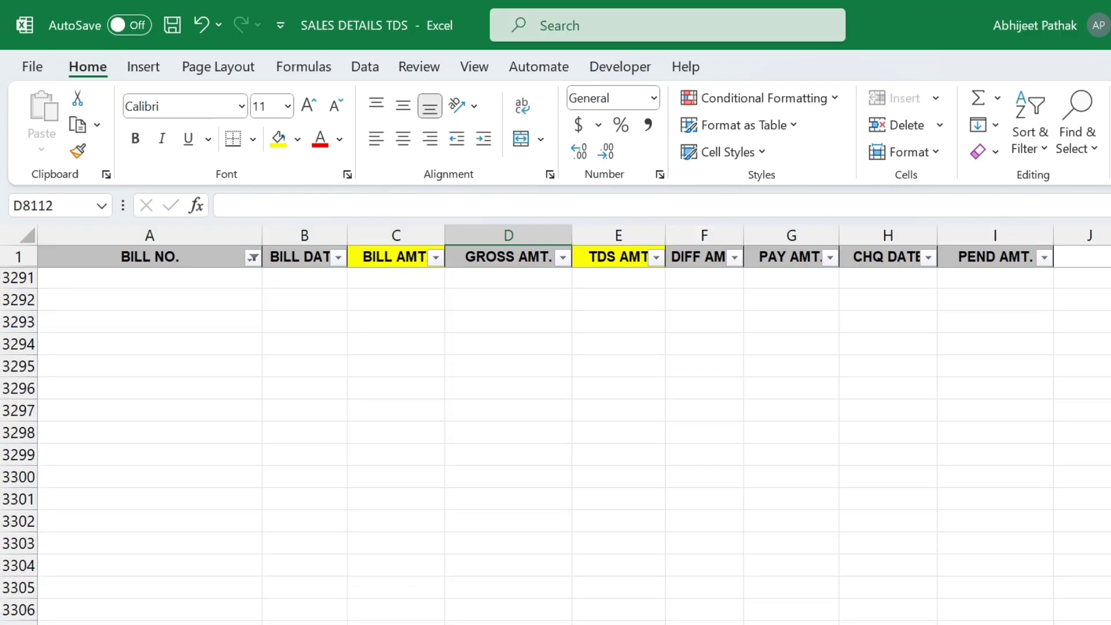
Remove the filter from the header row and check the bill, gross and TDS subtotals of A MORE FASHION
click(180, 259)
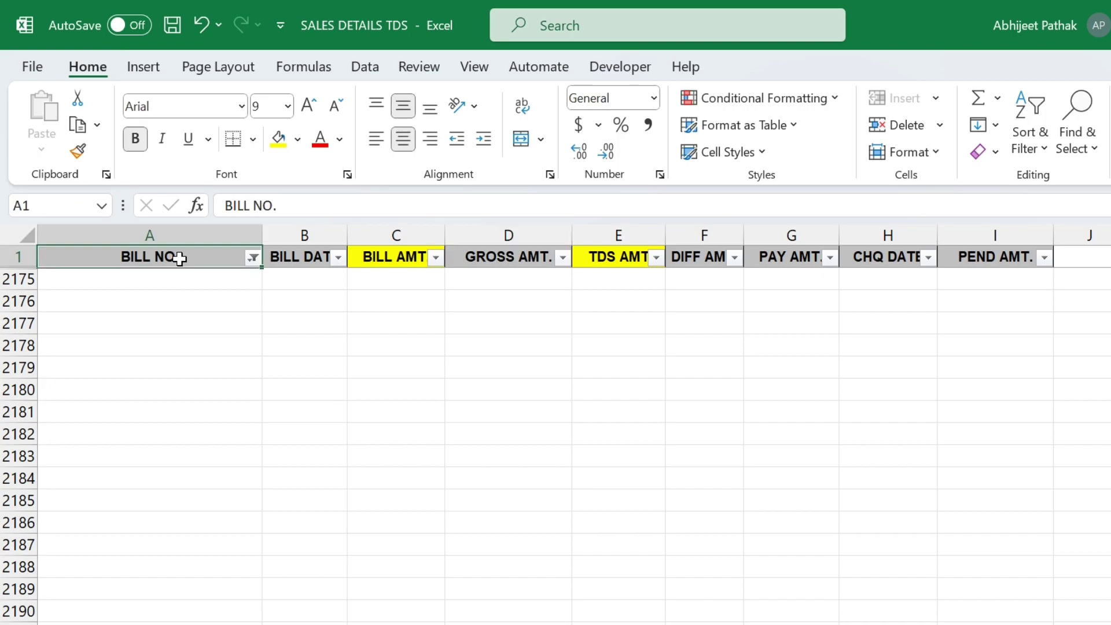
key(ctrl+shift+l)
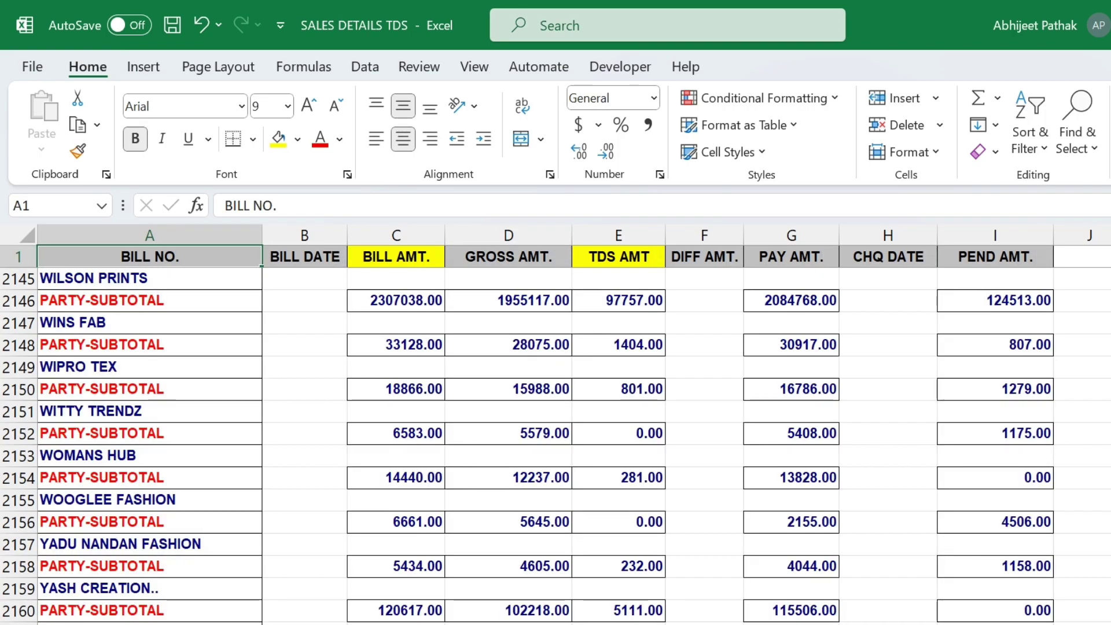
scroll(556, 423, up, 20)
click(170, 278)
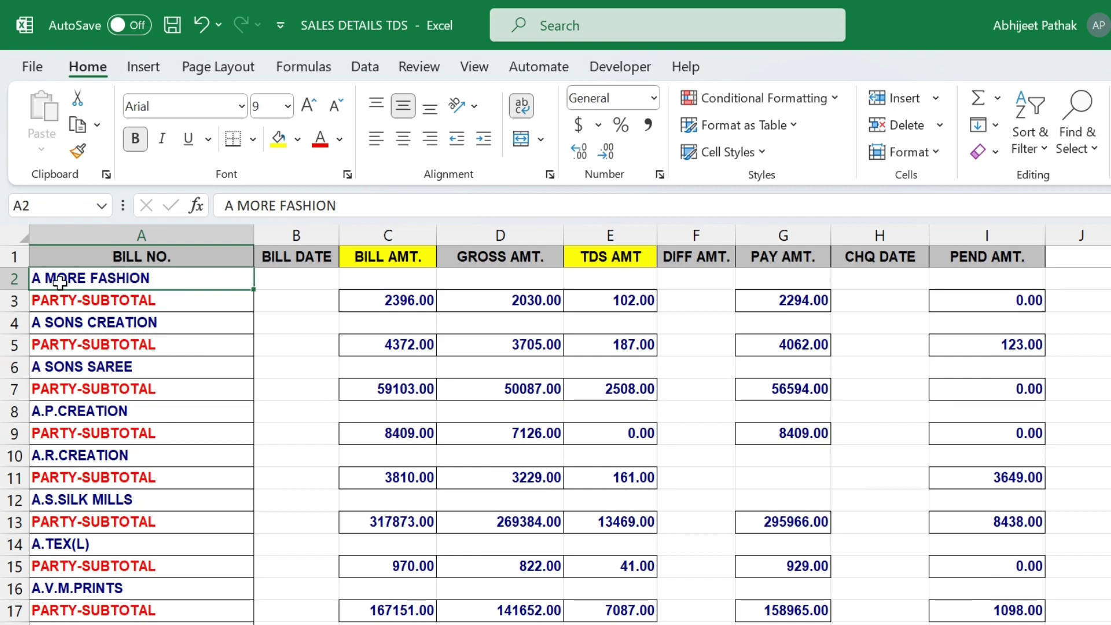
click(537, 301)
click(635, 303)
click(399, 299)
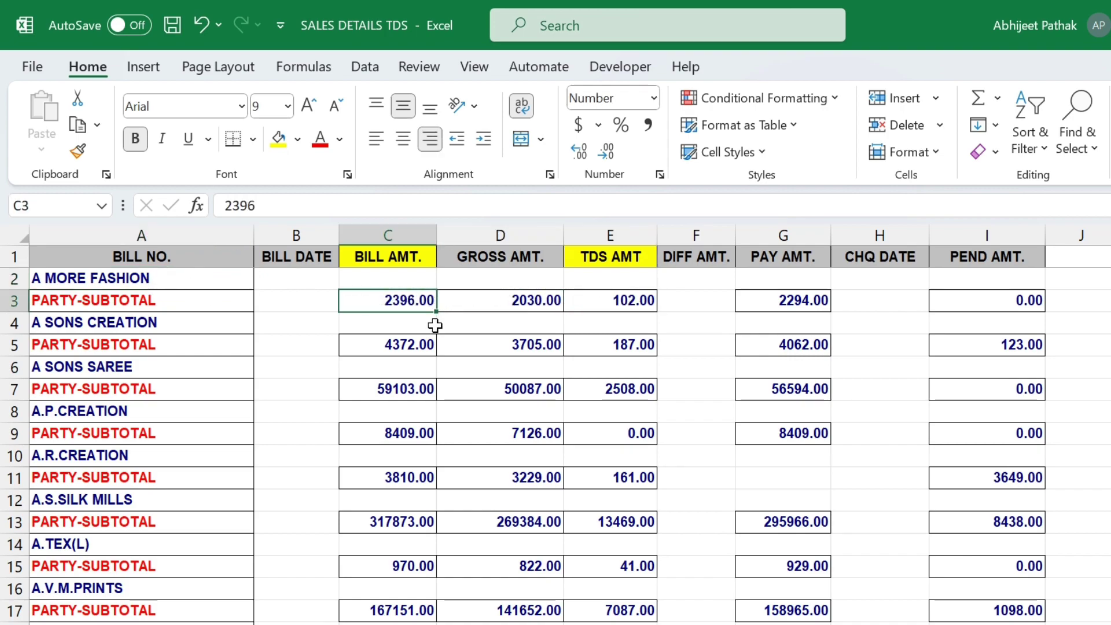
Fill all blank cells from A1 to the end of the data with a relative reference to the cell below, =C3 for C2
click(174, 258)
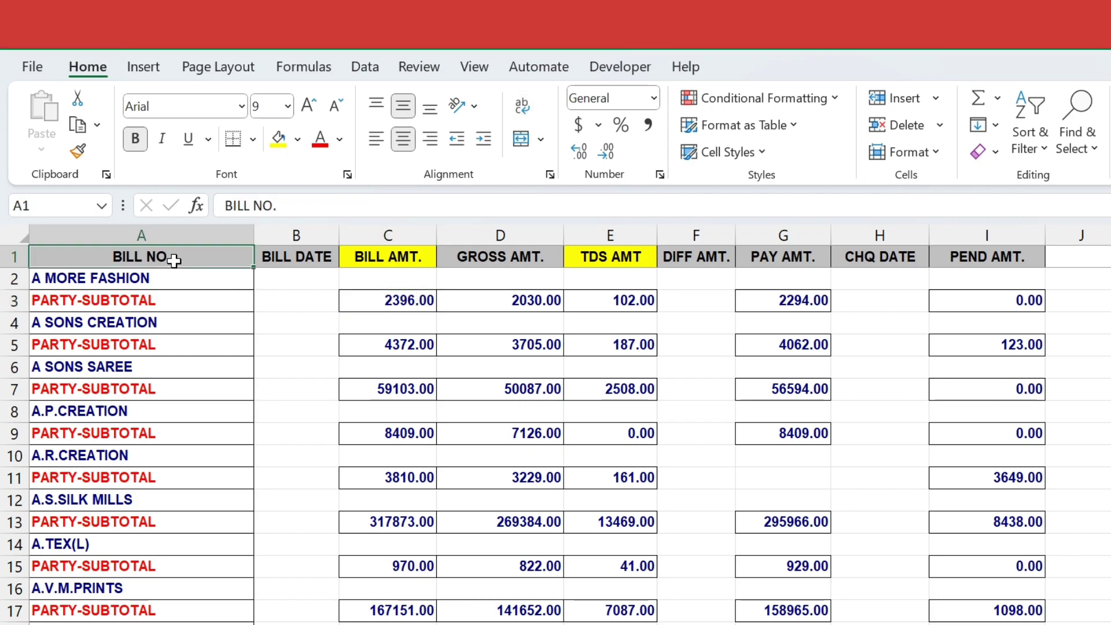
key(ctrl+shift+End)
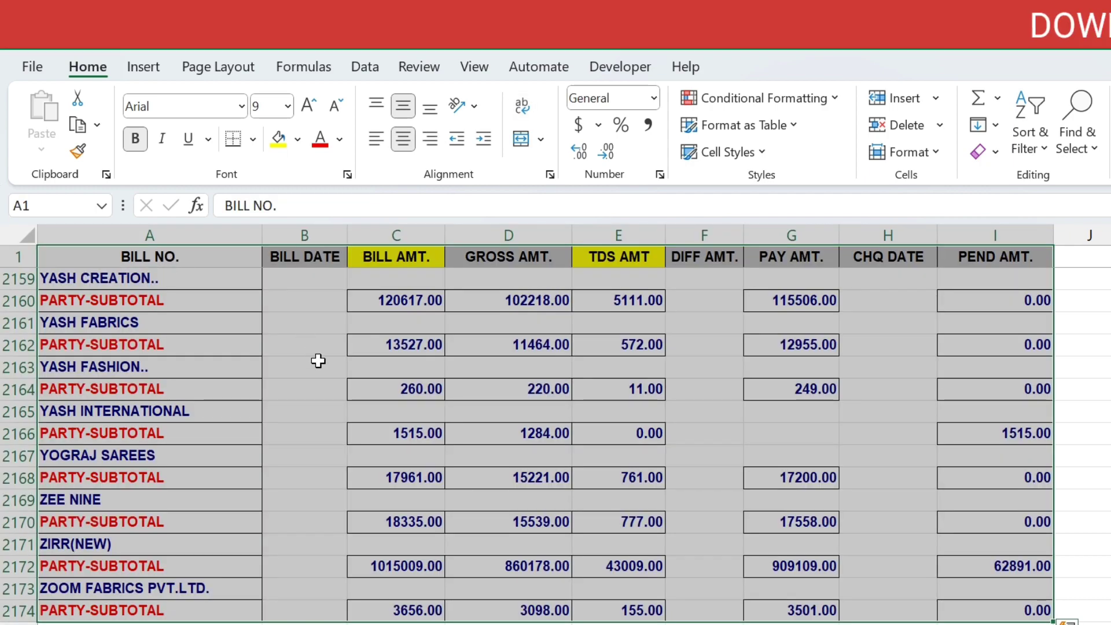
key(ctrl+g)
click(571, 536)
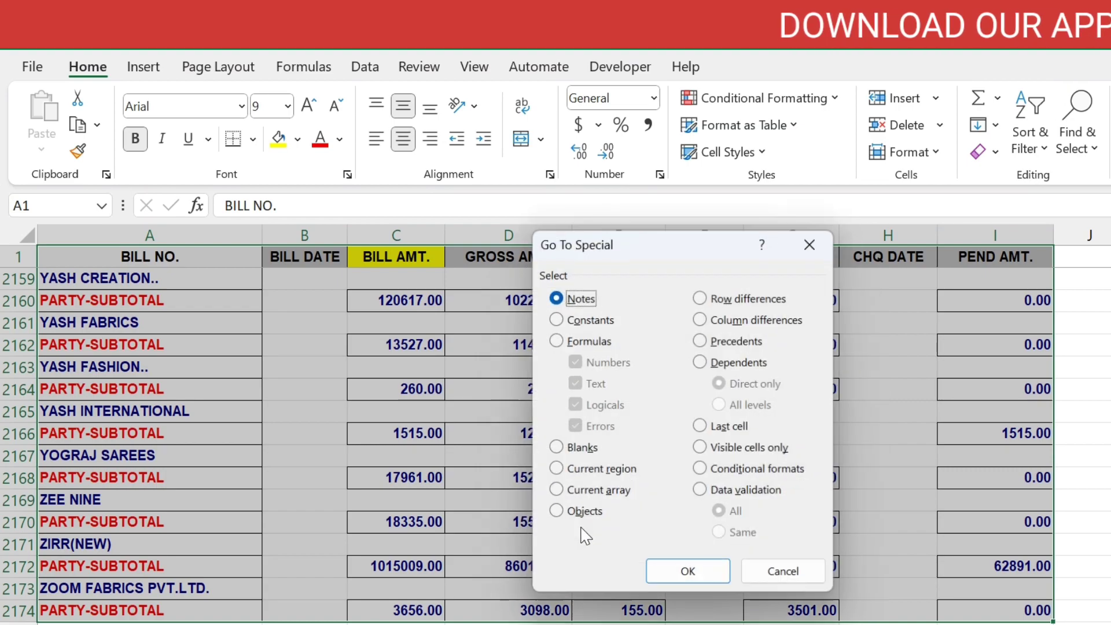
click(580, 449)
click(688, 573)
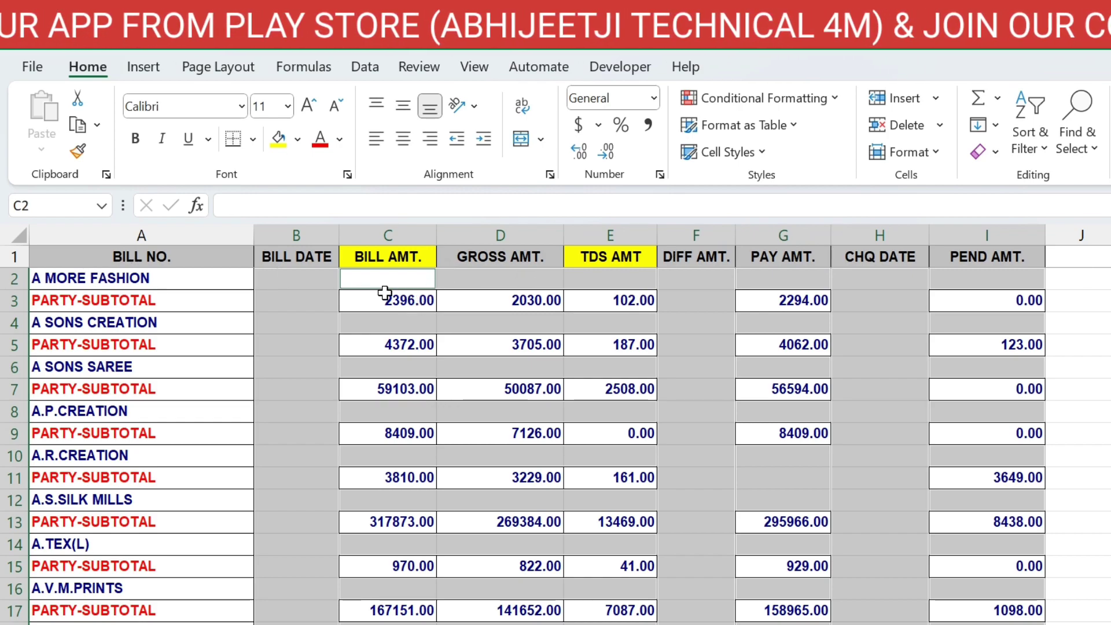
text(=)
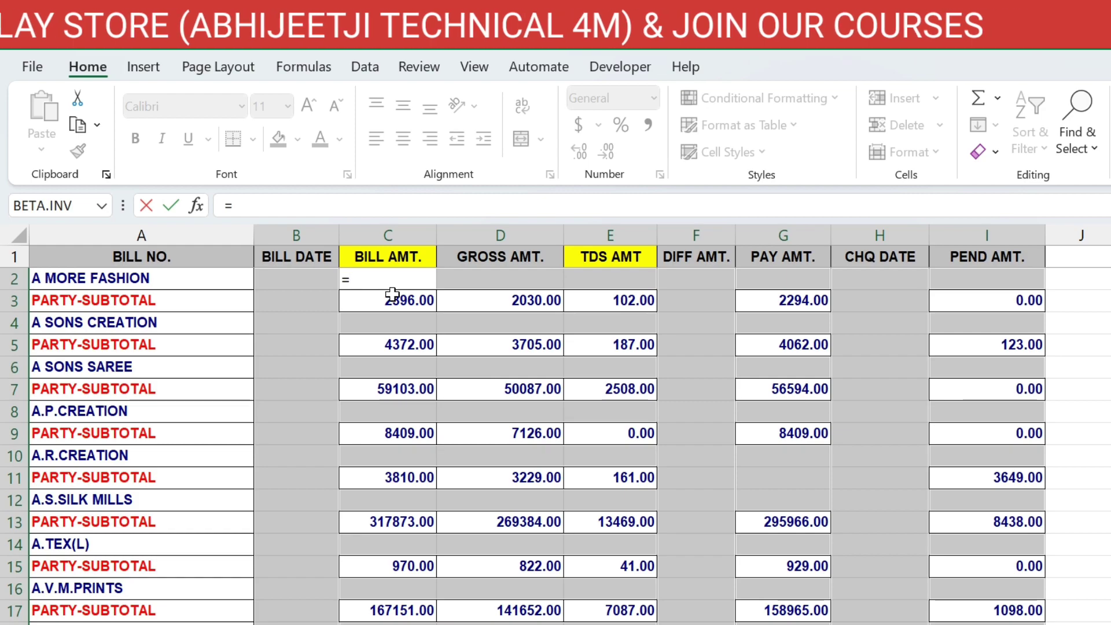
click(399, 298)
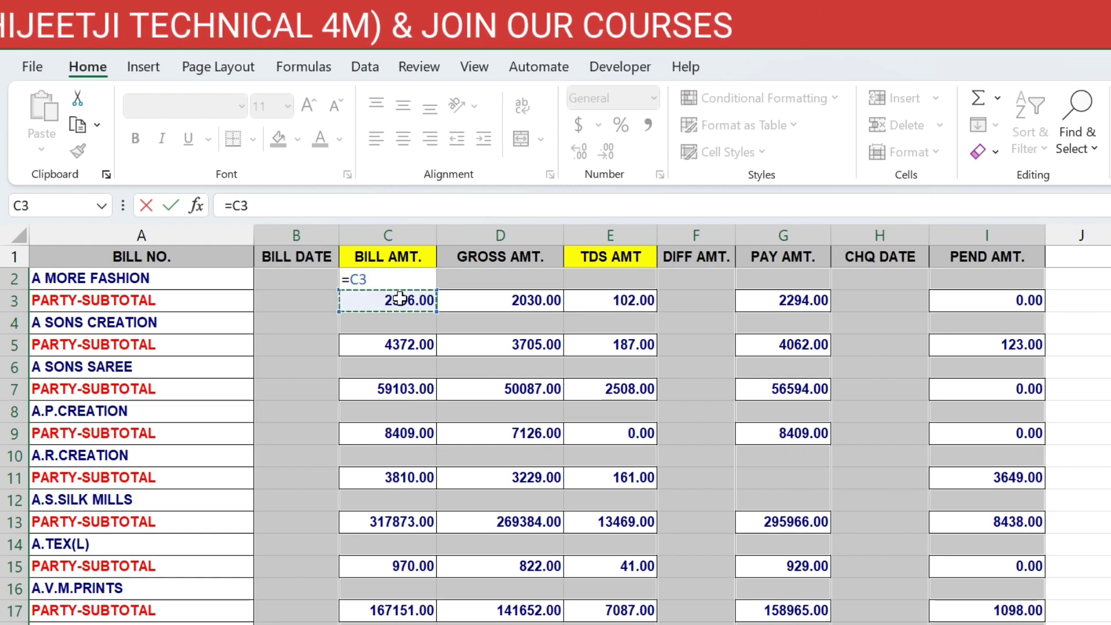
key(ctrl+Return)
Convert the formulas from B2 through row 2174 into plain values by copying the range and pasting it over itself
key(Left)
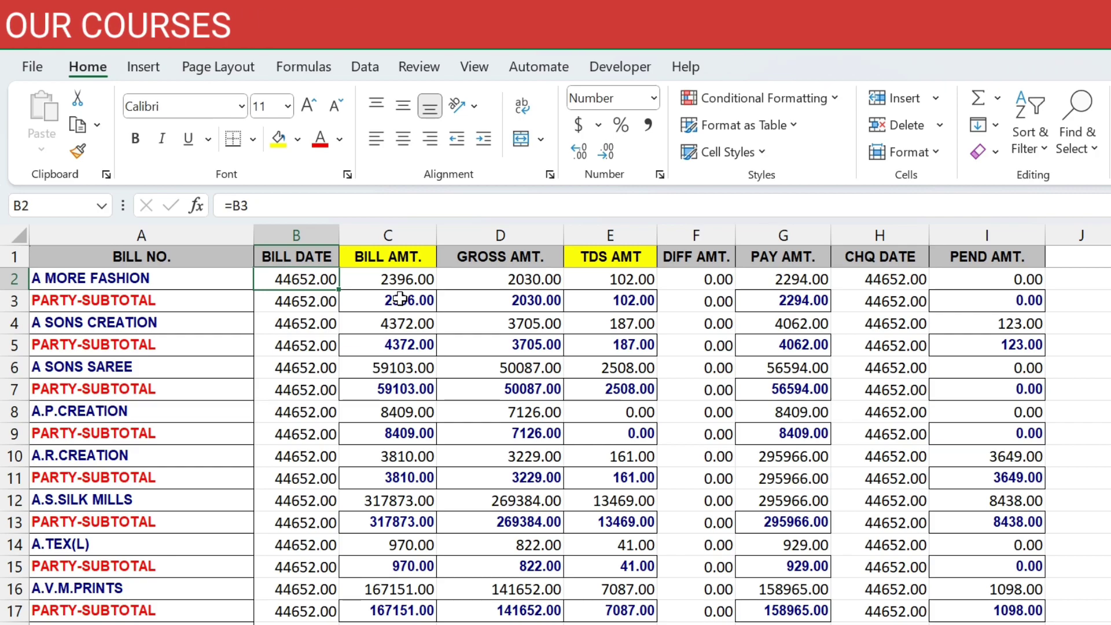
key(ctrl+Down)
key(ctrl+Up)
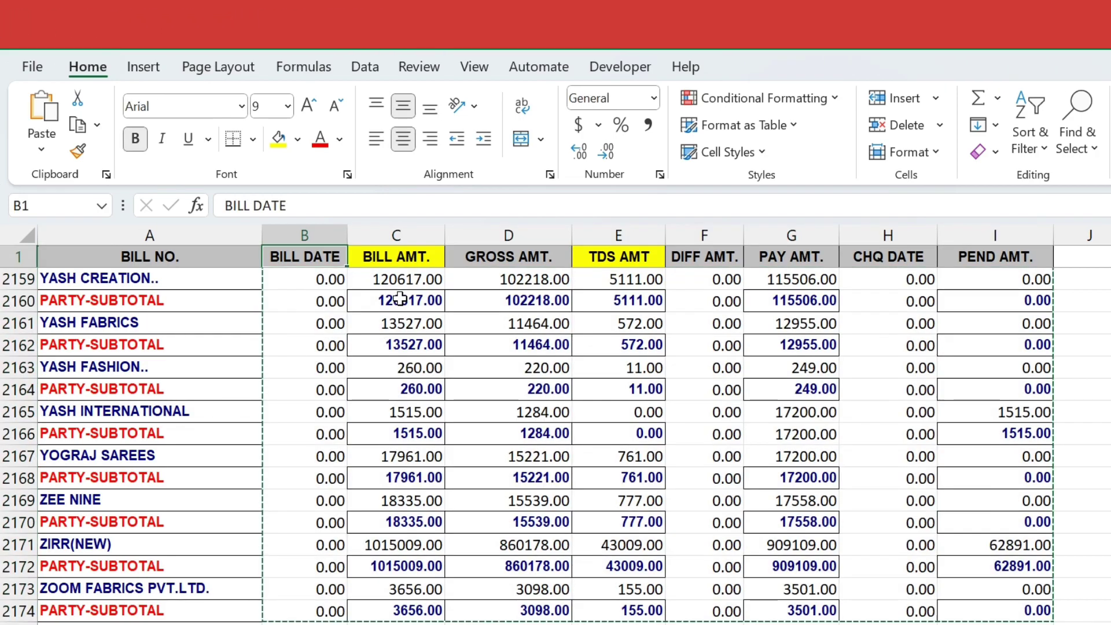
key(Down)
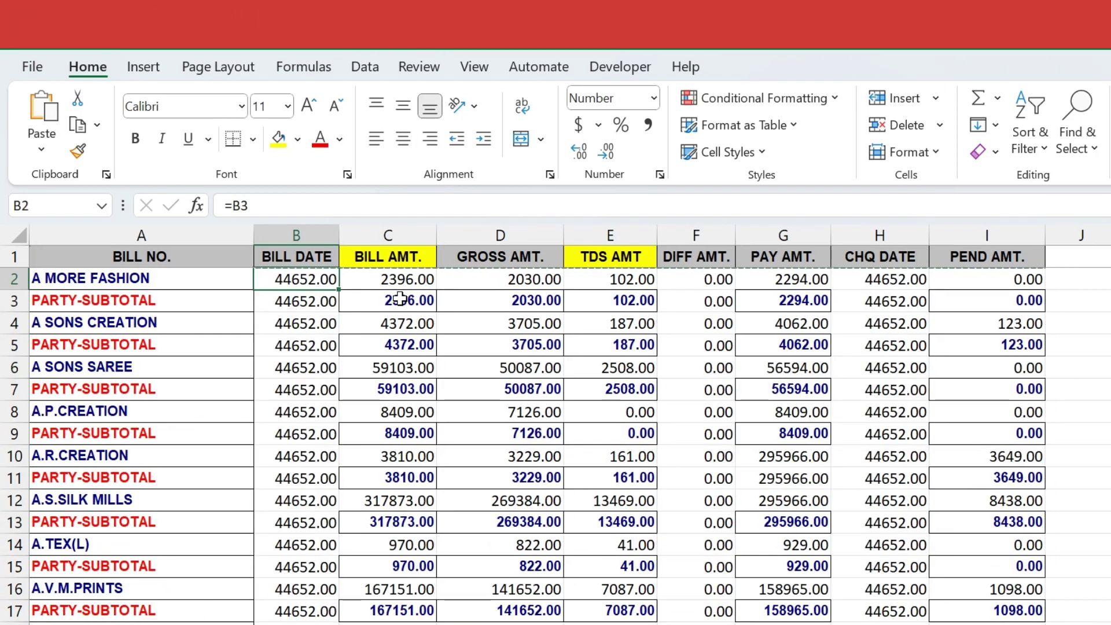
right_click(302, 284)
click(370, 271)
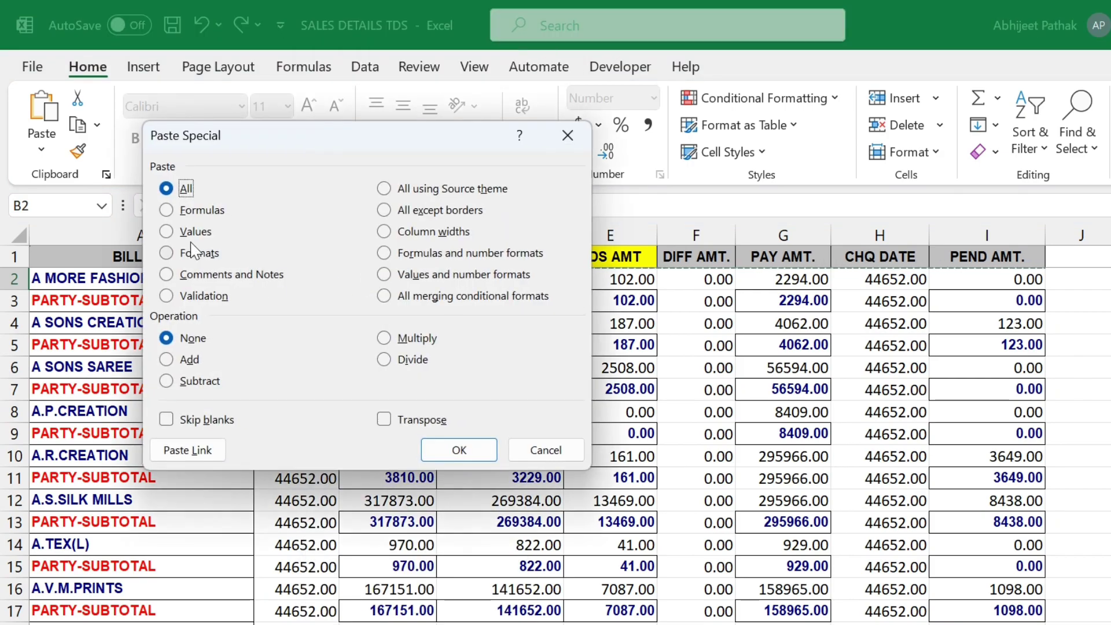
click(194, 232)
click(458, 450)
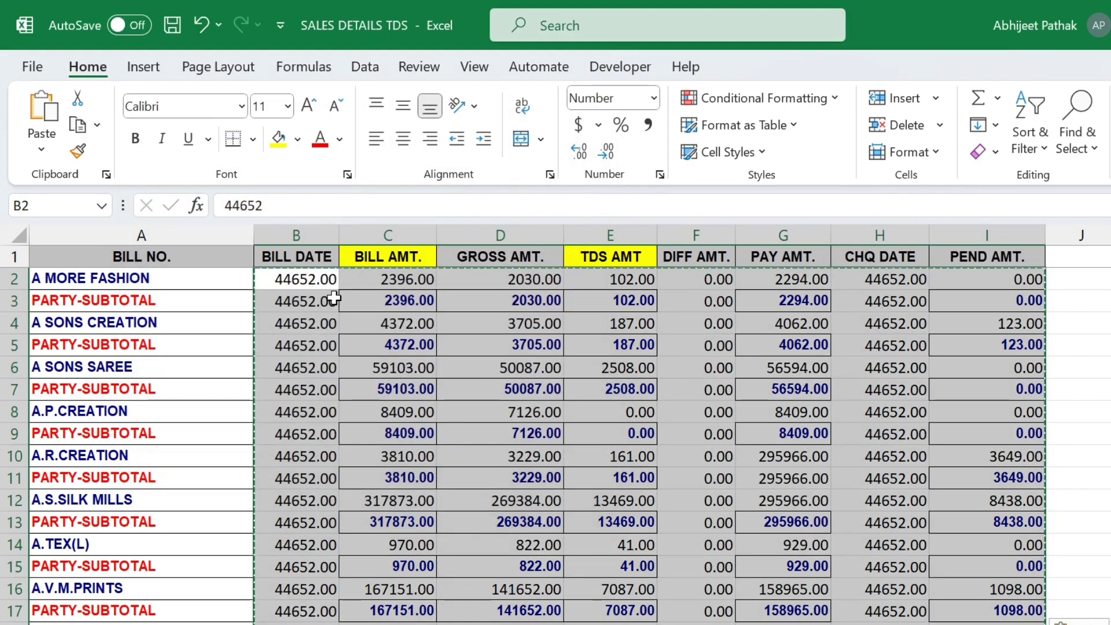
Delete the BILL DATE column and check the bill, gross and TDS amounts in the A MORE FASHION row
click(312, 234)
right_click(313, 238)
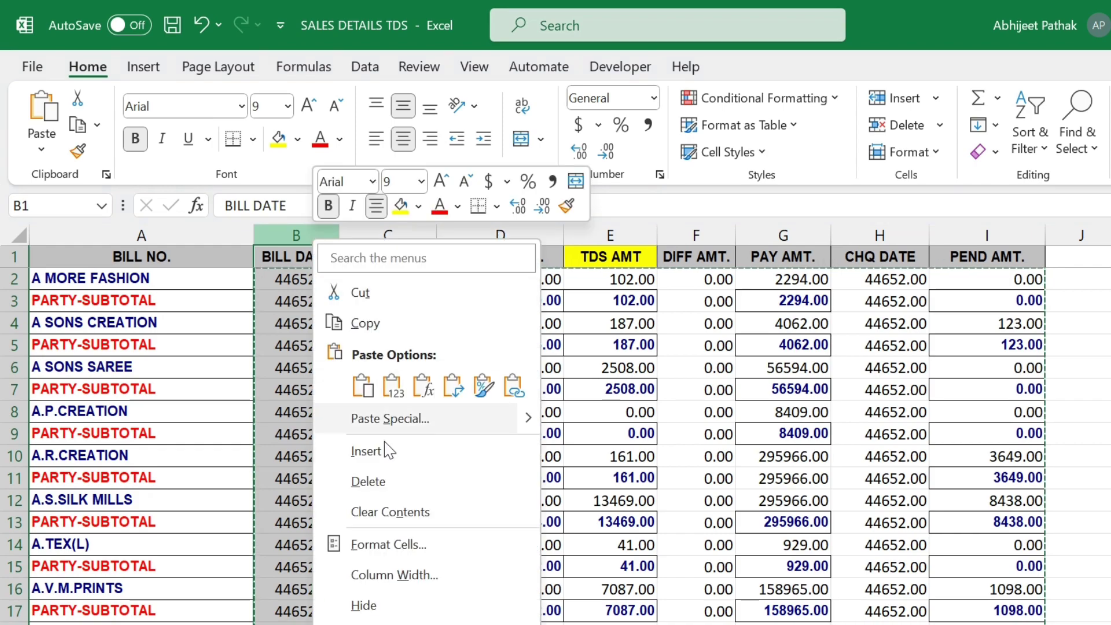
click(389, 481)
click(303, 299)
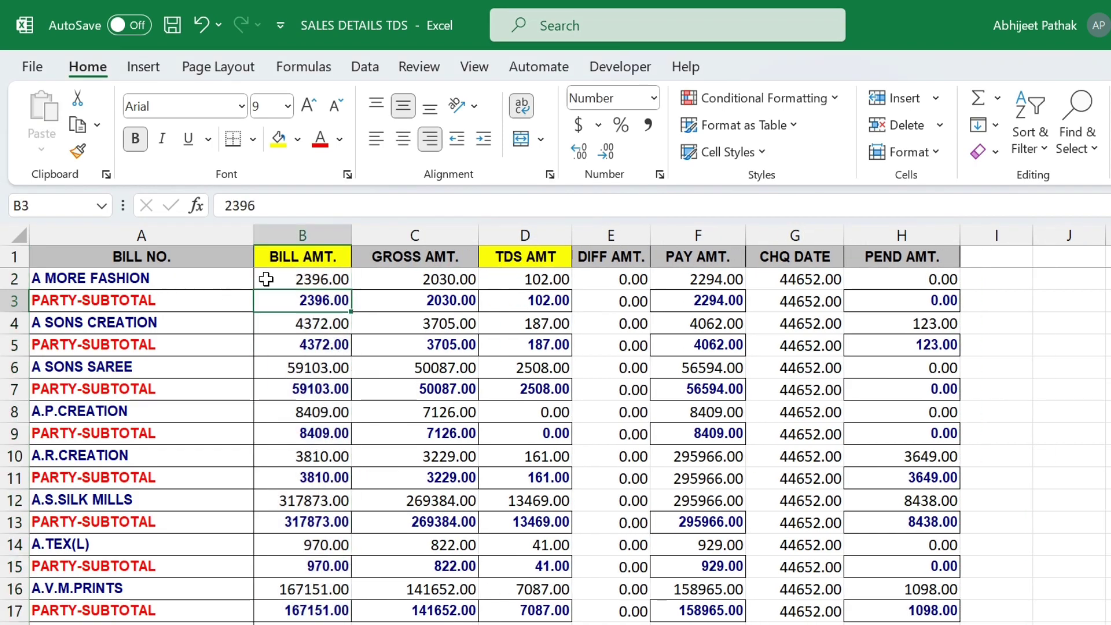
click(307, 281)
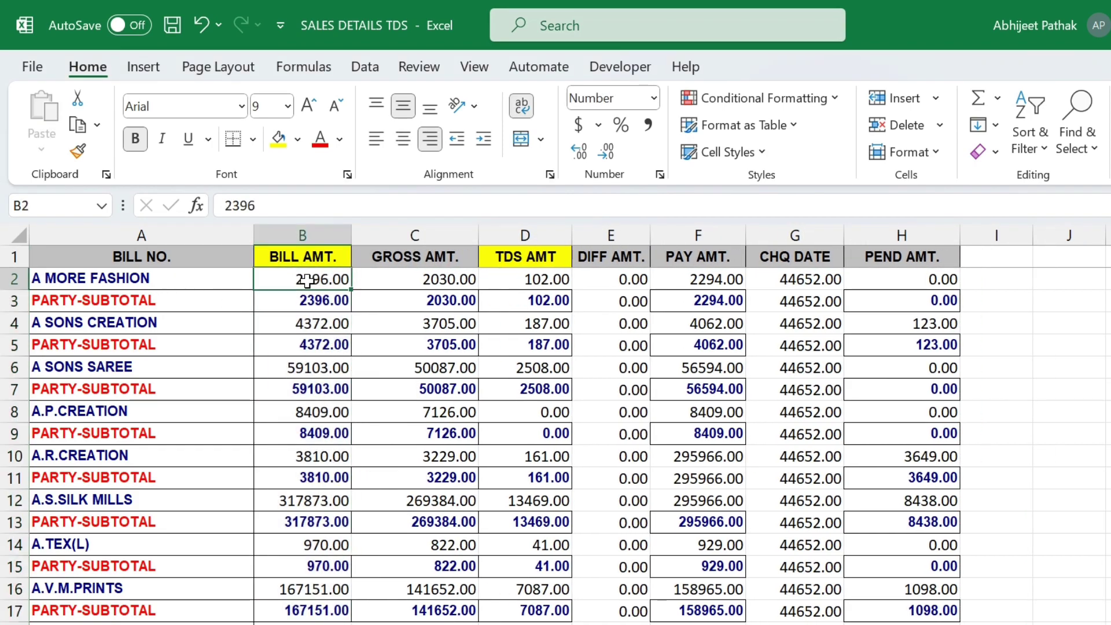
click(455, 282)
click(542, 283)
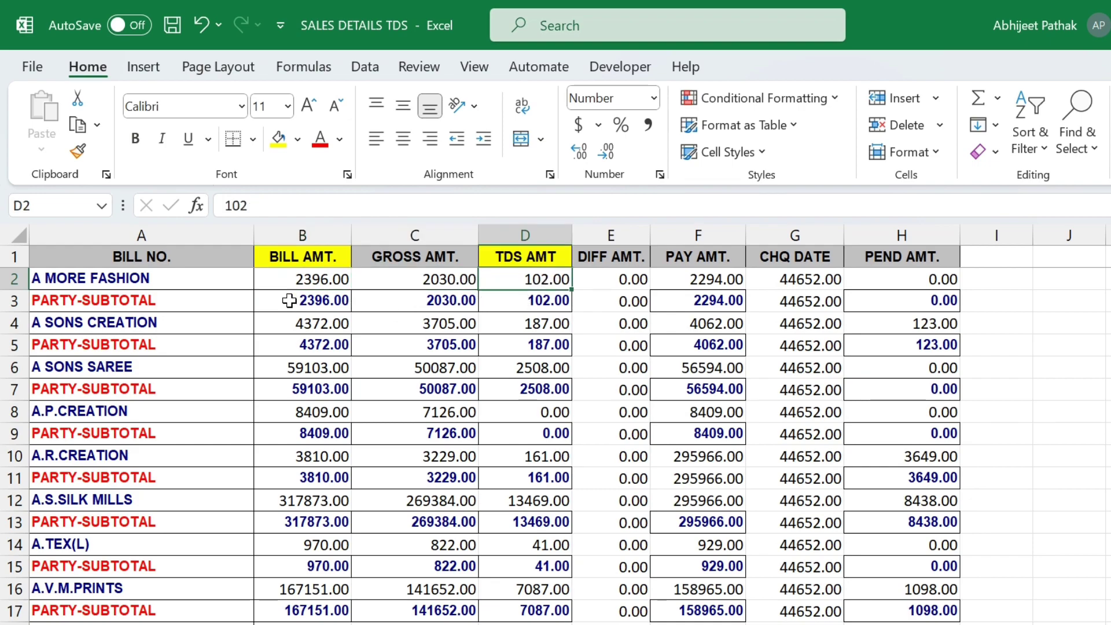
click(289, 301)
Filter the BILL NO. column to show only the leftover bill entries from 1011 C* through 69 B*
click(204, 281)
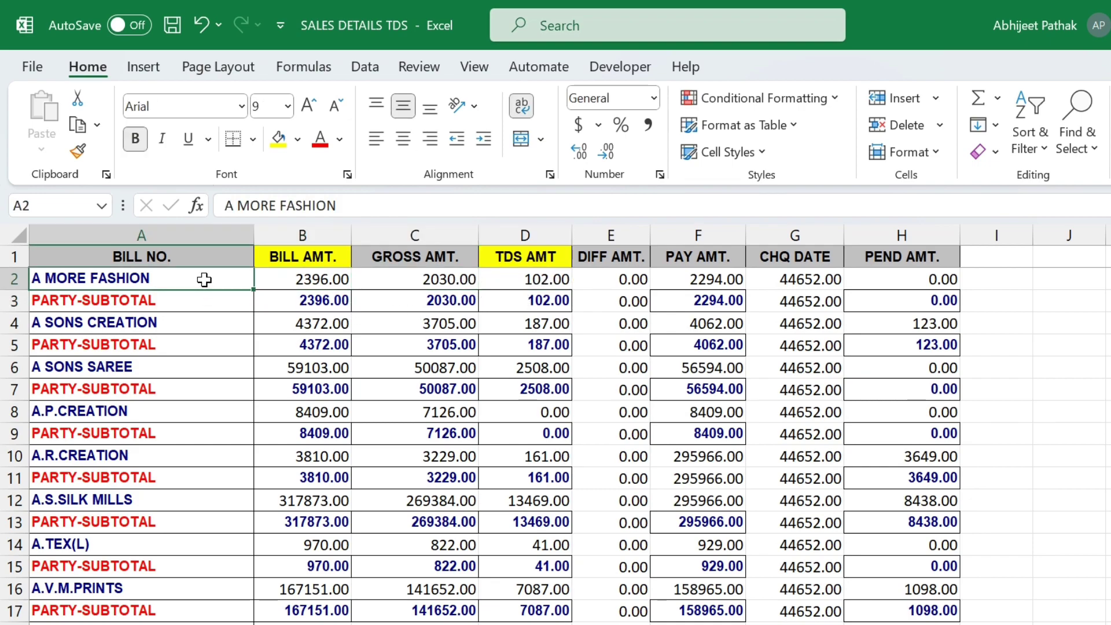
key(Up)
key(ctrl+shift+l)
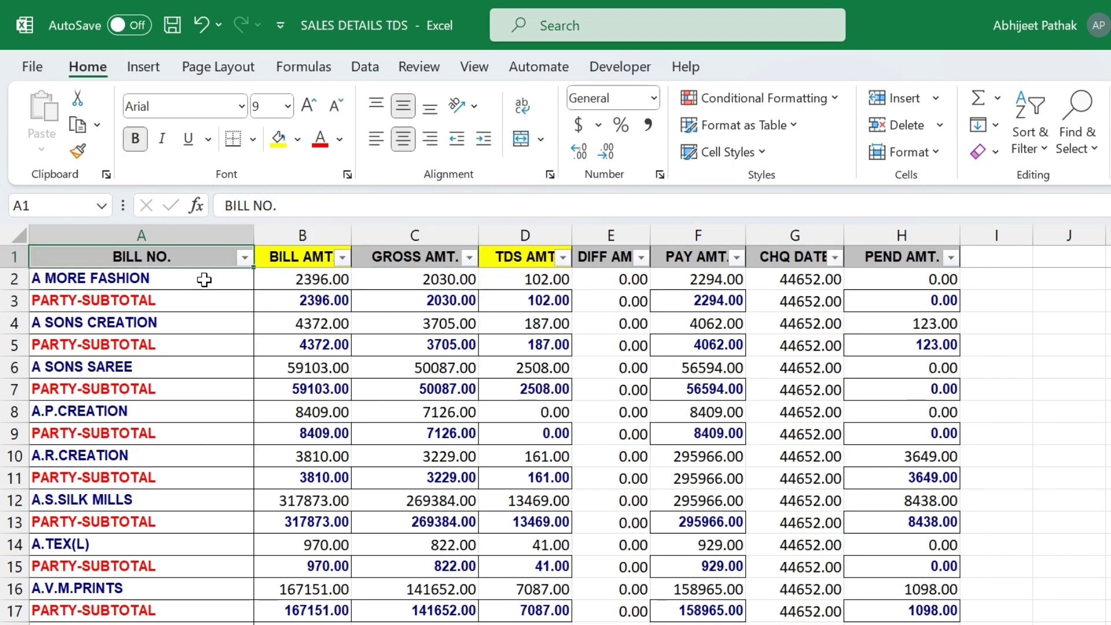
click(239, 257)
click(307, 473)
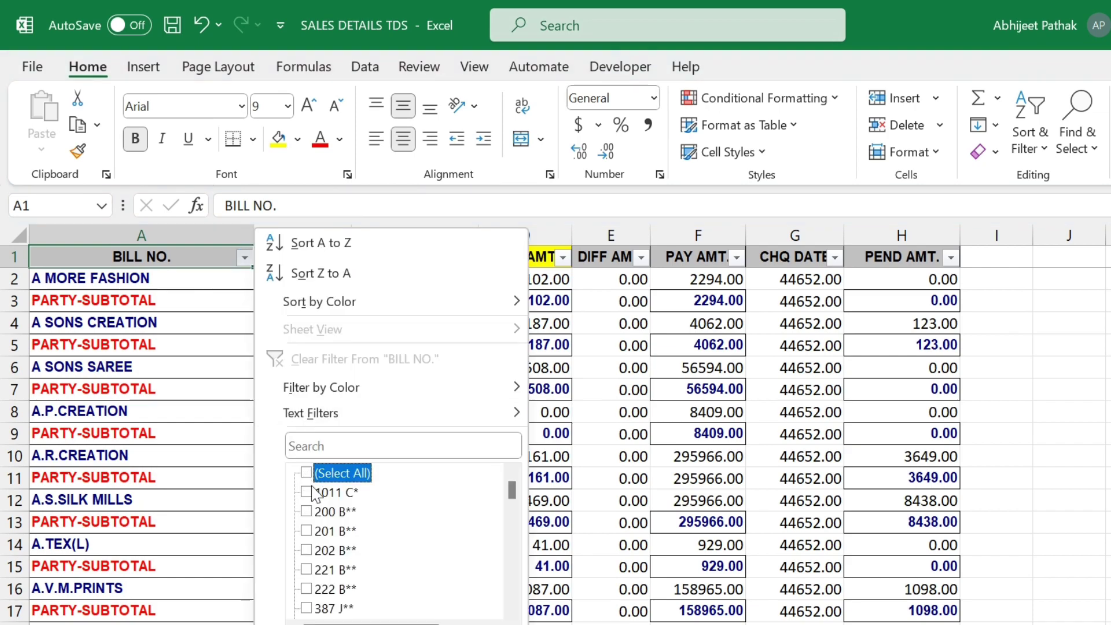
click(306, 493)
key(Down)
key(space)
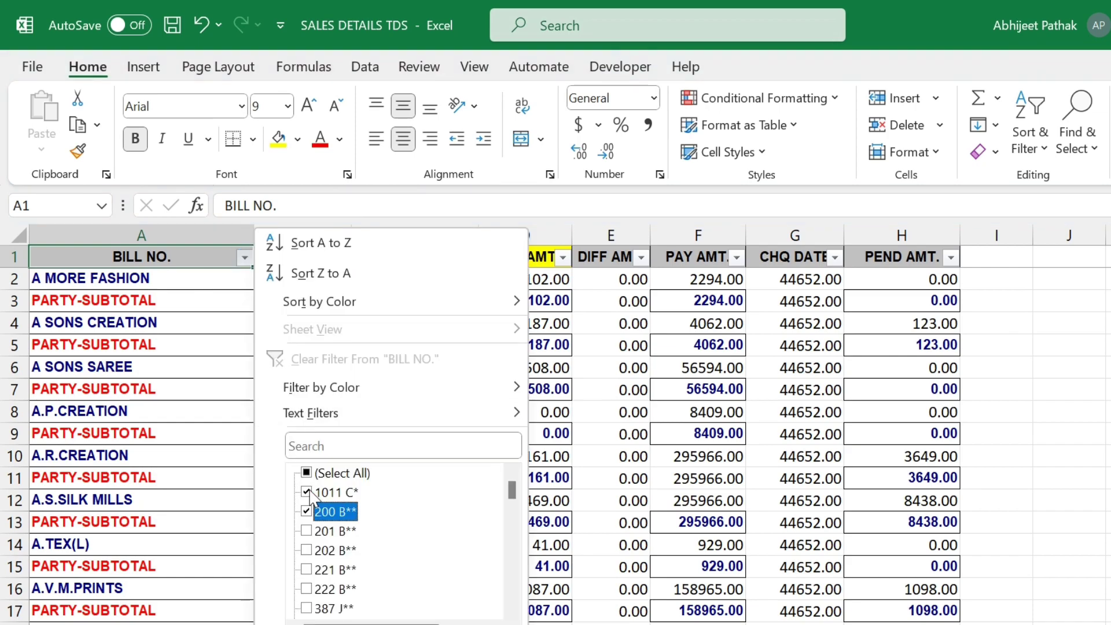
key(Down)
key(space)
key(Down)
key(space)
key(Down)
key(space)
key(Down)
key(space)
key(Down)
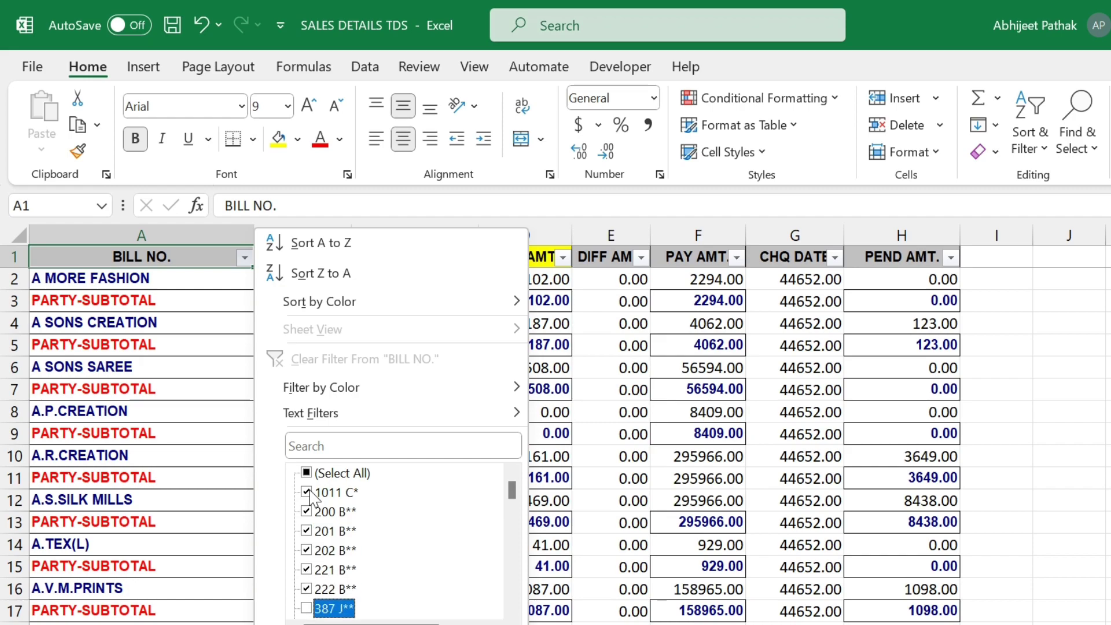
key(Down)
key(Down)
key(Up)
key(Up)
key(space)
key(Down)
key(space)
key(Down)
key(Down)
key(space)
key(Down)
key(space)
key(Down)
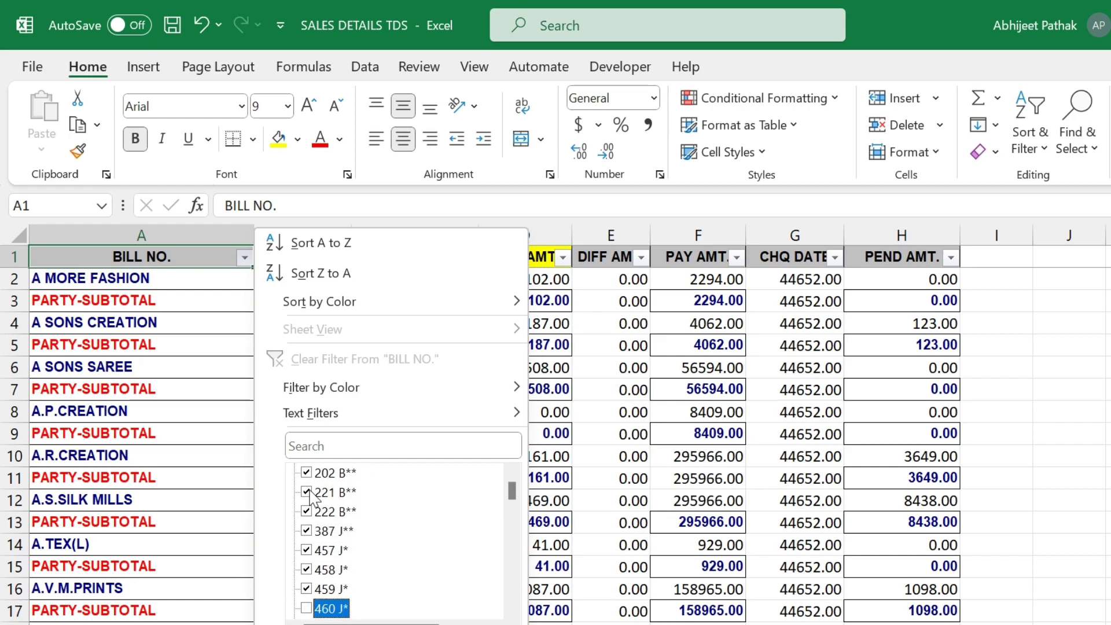
key(space)
key(Down)
key(space)
key(Down)
key(space)
key(Down)
key(space)
key(Down)
key(space)
key(Down)
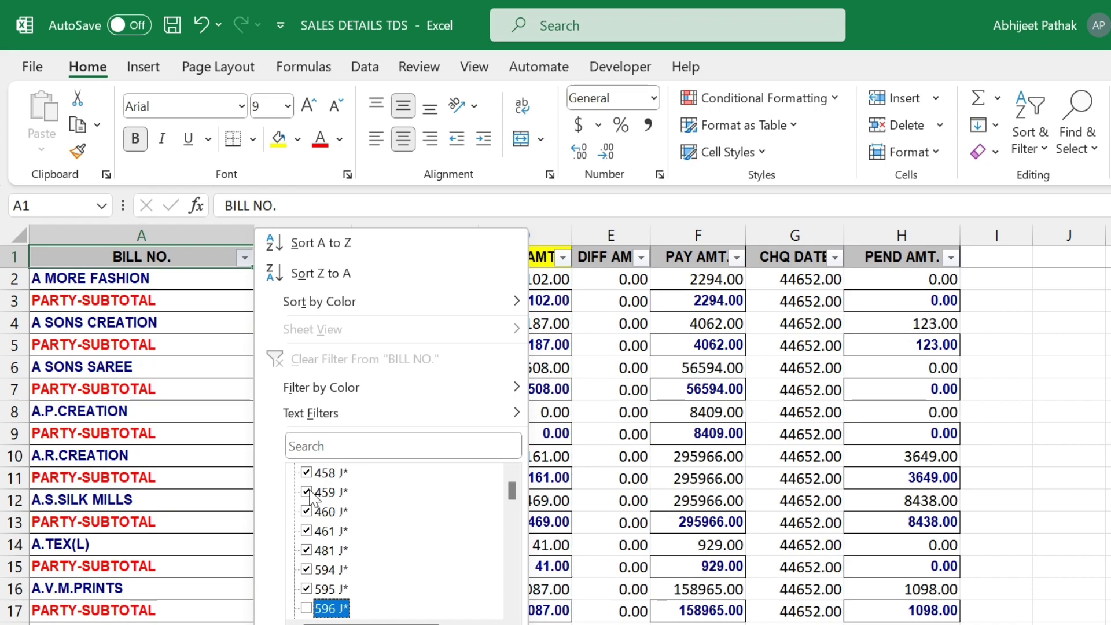
key(space)
key(Down)
key(space)
key(Down)
key(space)
key(Down)
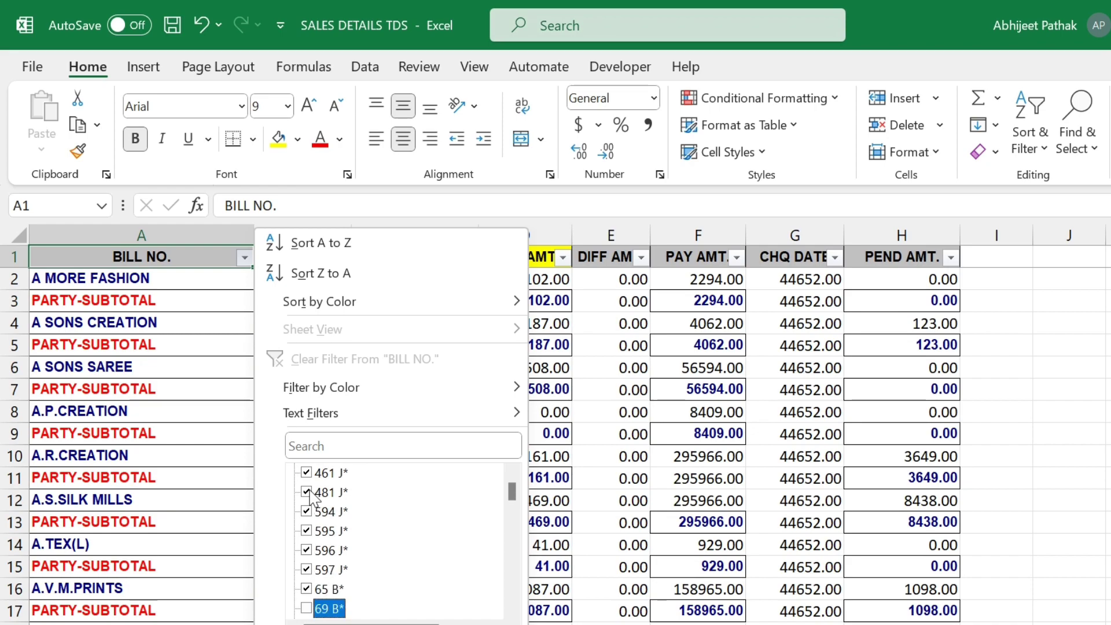
key(Return)
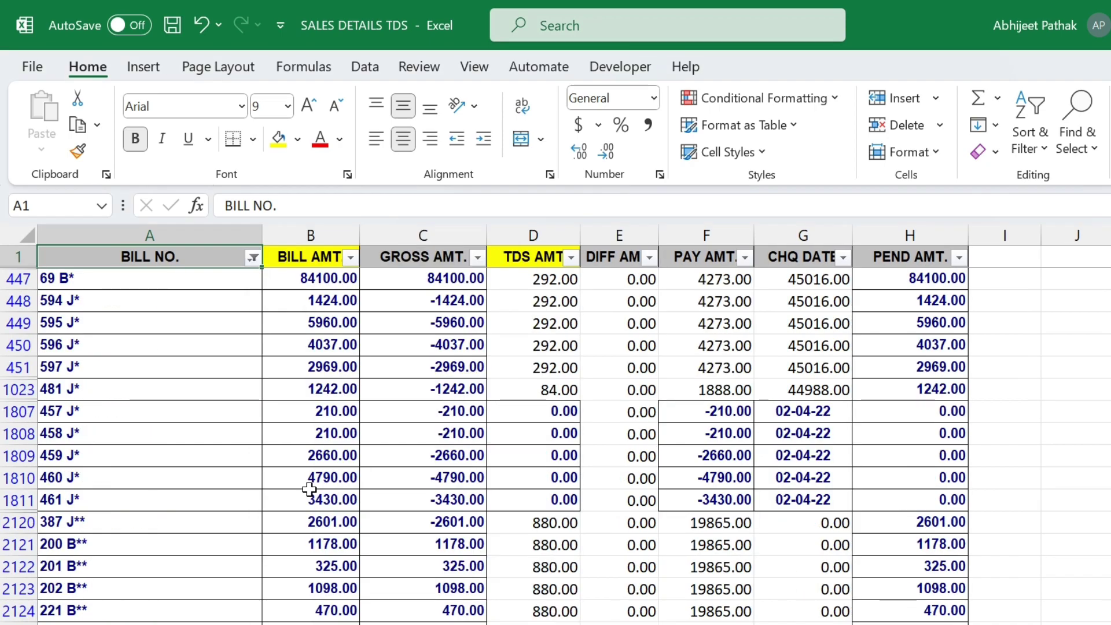
Delete the filtered leftover bill rows from row 447 through row 2127 and clear the filter
key(Down)
key(shift+space)
key(ctrl+shift+Down)
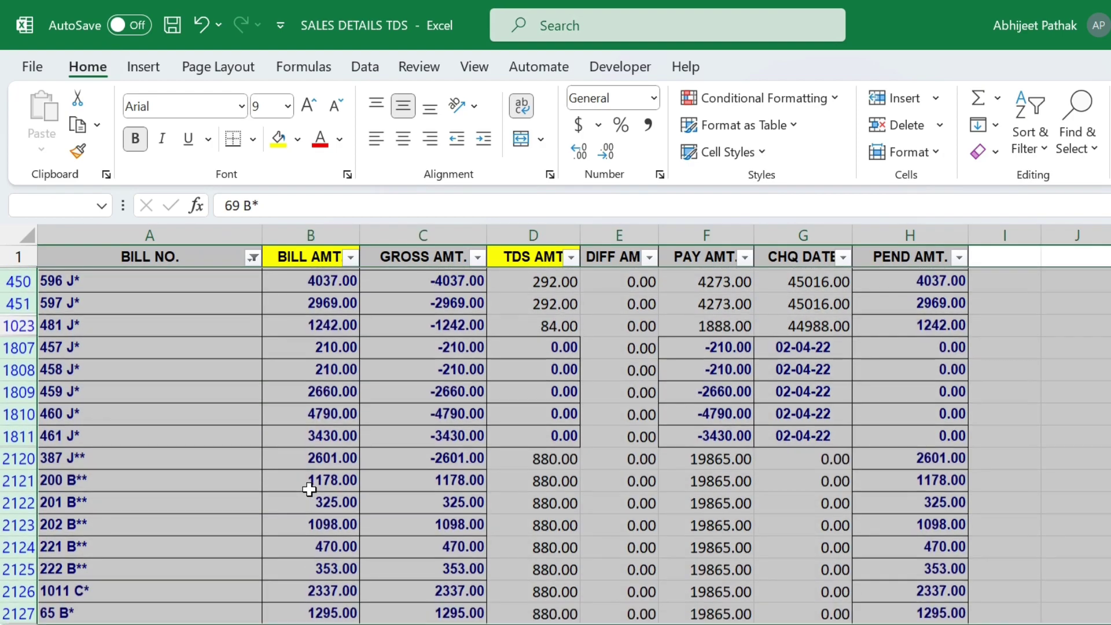
key(ctrl+shift+Up)
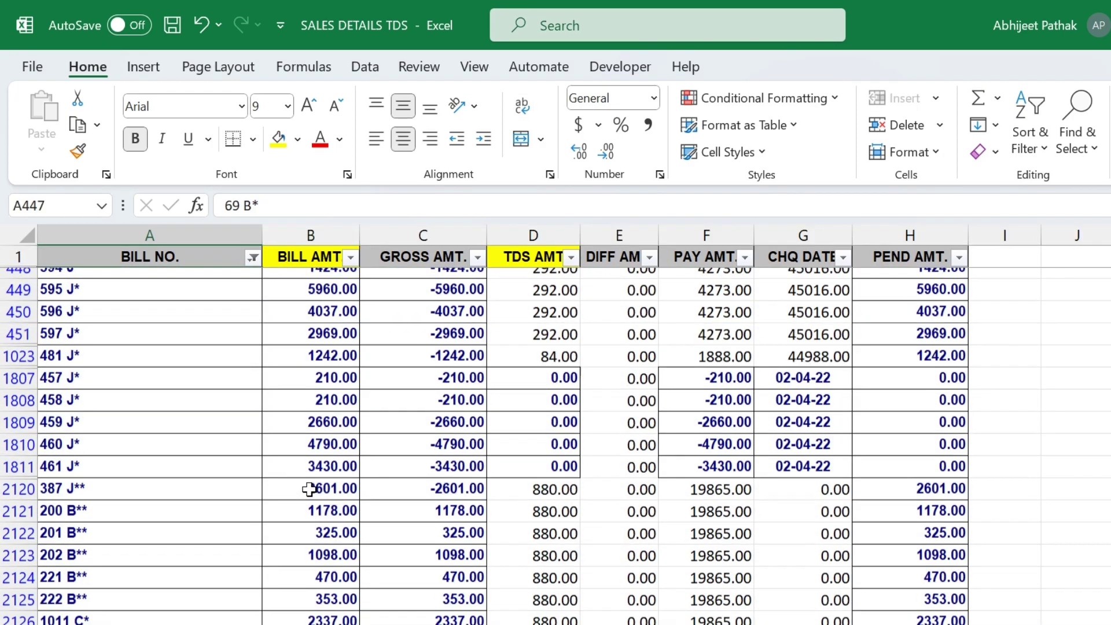
key(ctrl+shift+Down)
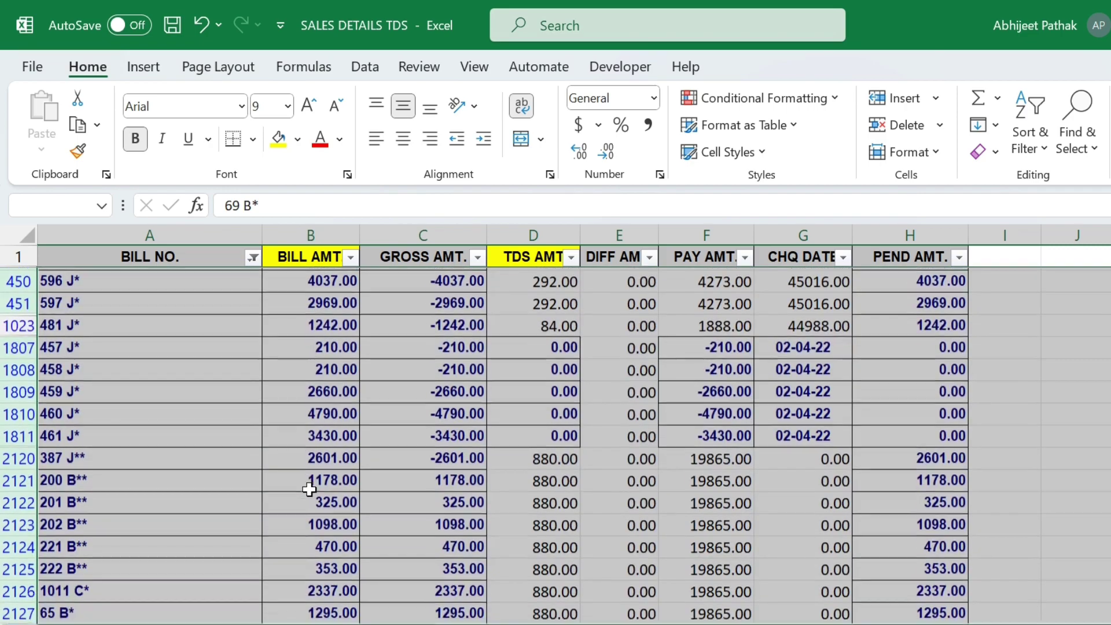
key(ctrl+minus)
key(ctrl+Up)
key(ctrl+shift+l)
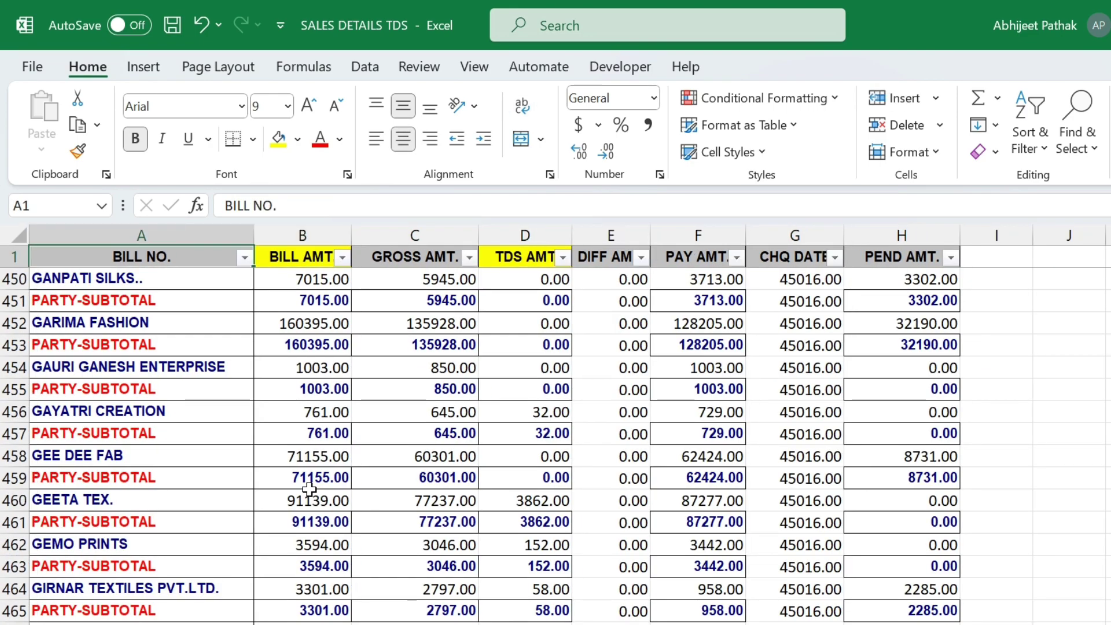
Check the BILL NO. filter list and the top party rows for any remaining bill numbers
key(Right)
key(Right)
key(Down)
key(Down)
key(ctrl+shift+l)
key(Left)
key(Left)
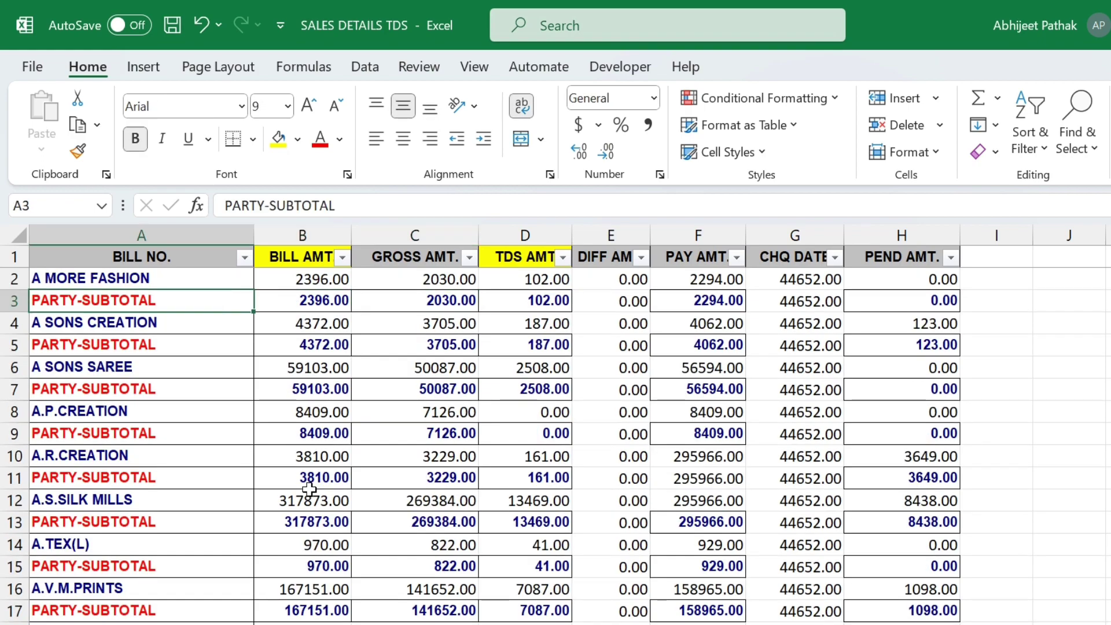
key(ctrl+Up)
click(246, 259)
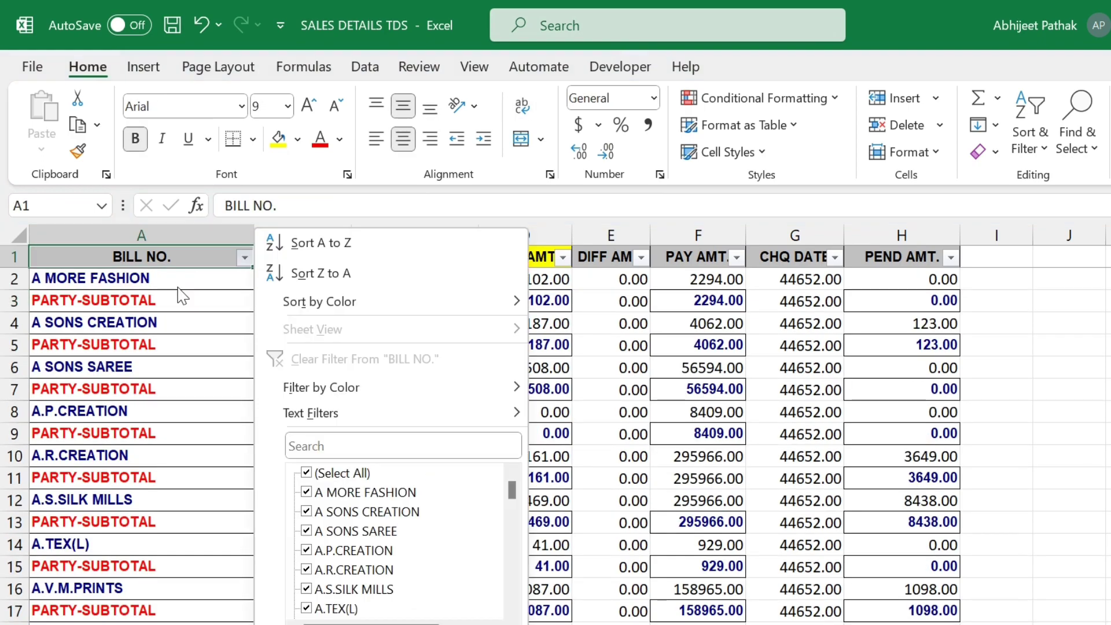
key(Escape)
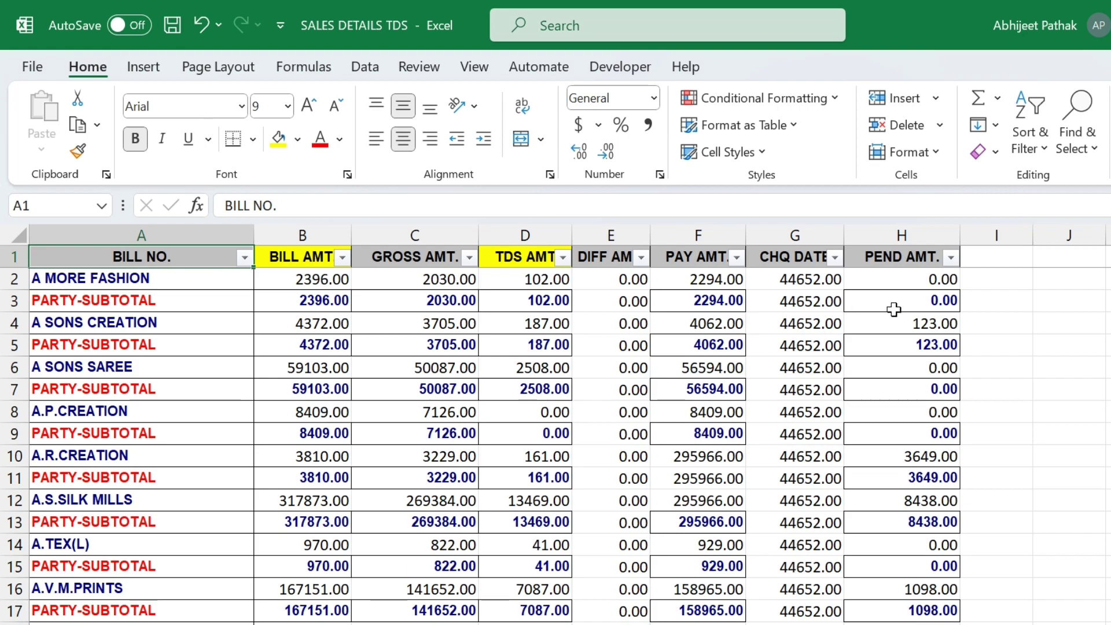
Filter the BILL NO. column to show only the PARTY-SUBTOTAL rows
drag(138, 308, 877, 300)
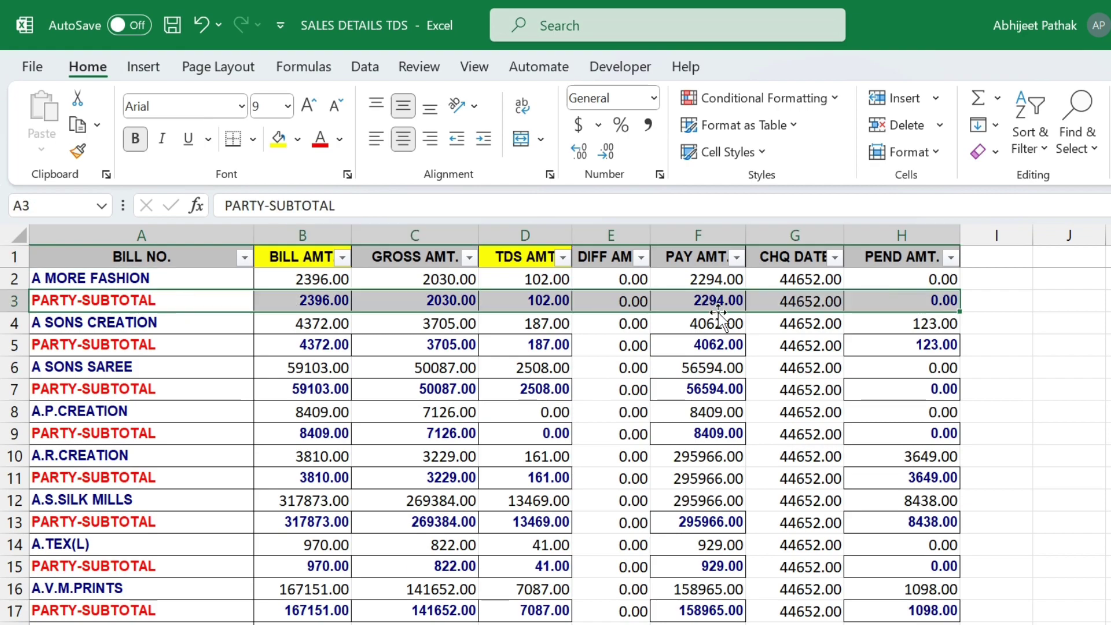
click(242, 261)
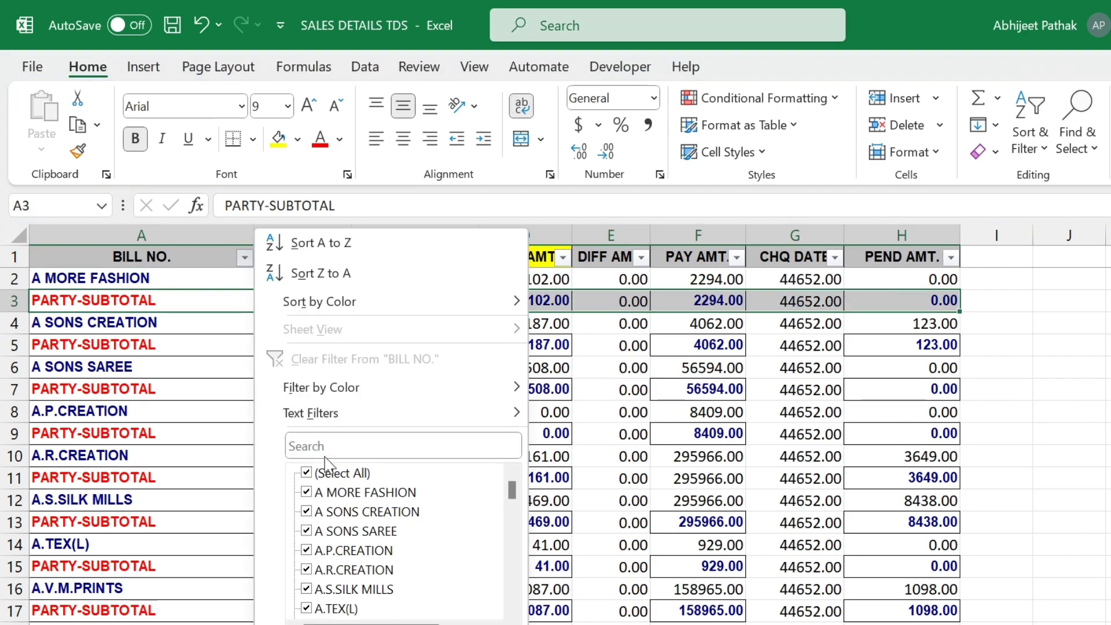
click(339, 446)
text(PARTY)
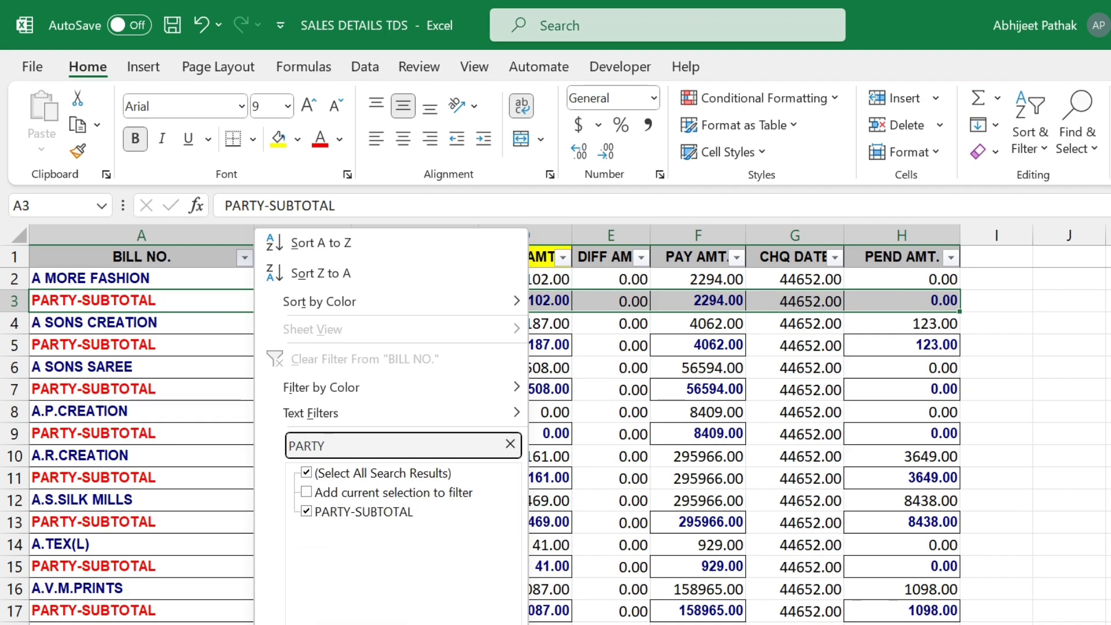
key(Return)
Delete all the filtered PARTY-SUBTOTAL rows from row 3 through the end of the data and remove the filter
click(195, 277)
key(shift+space)
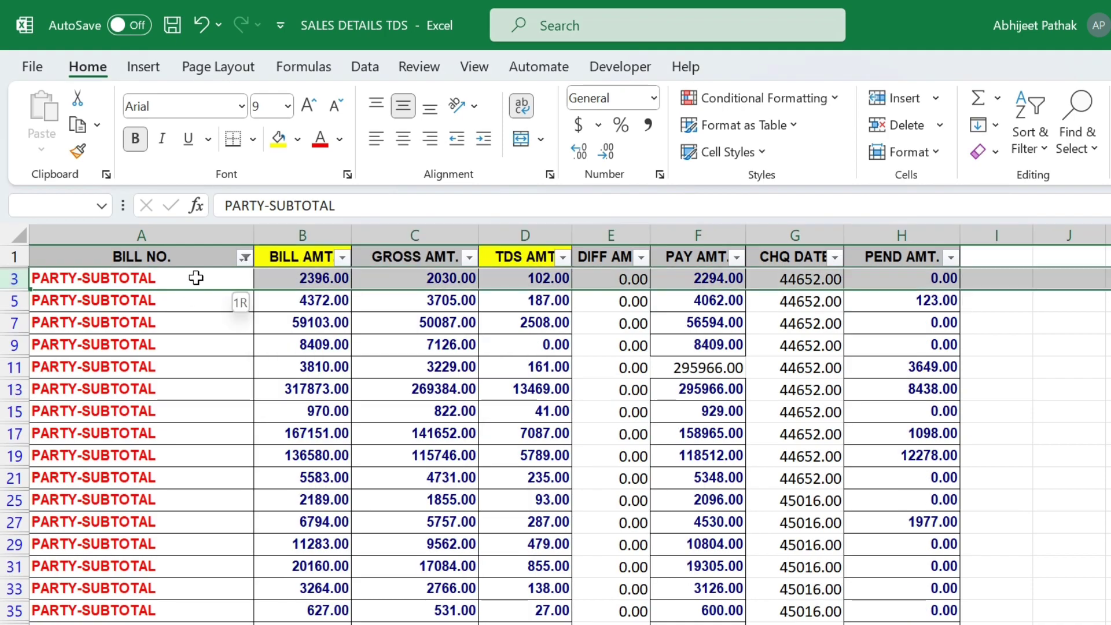
key(ctrl+shift+Down)
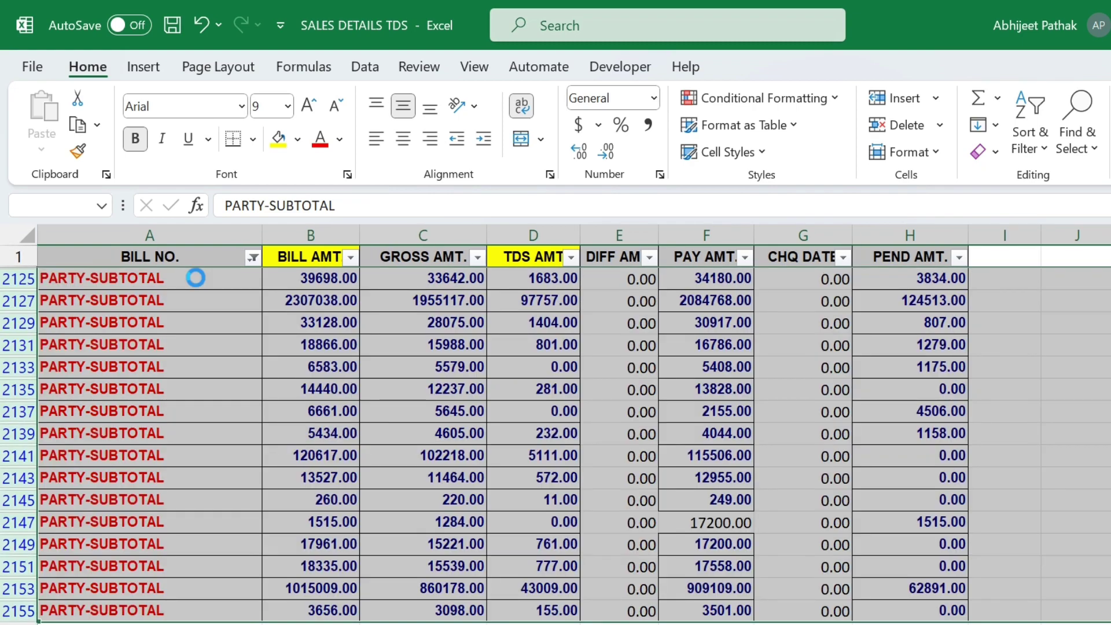
click(339, 380)
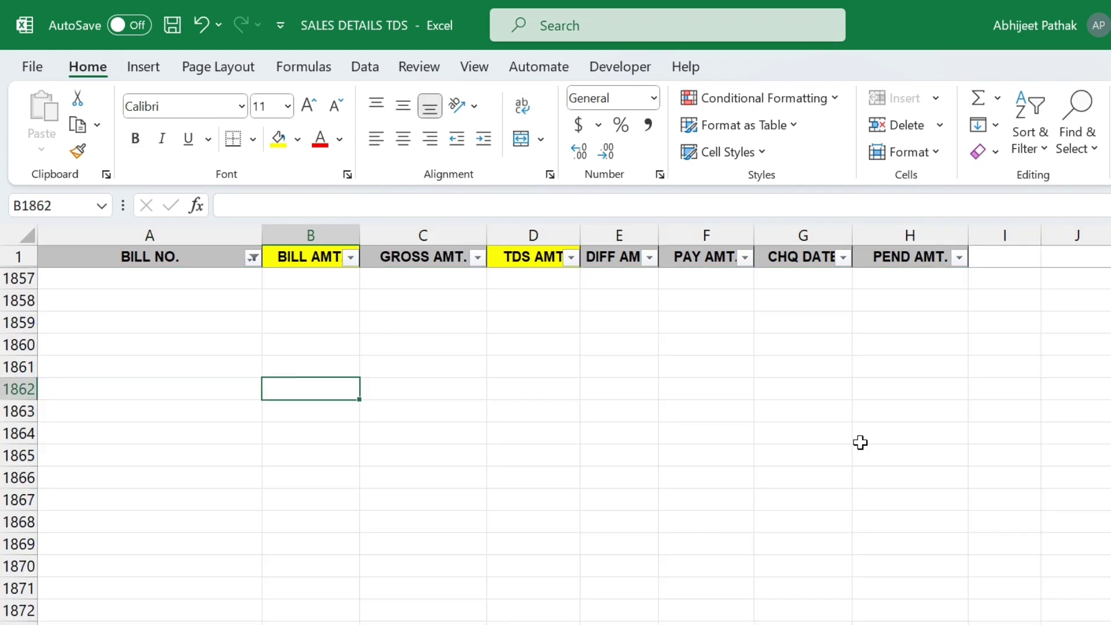
scroll(311, 271, up, 20)
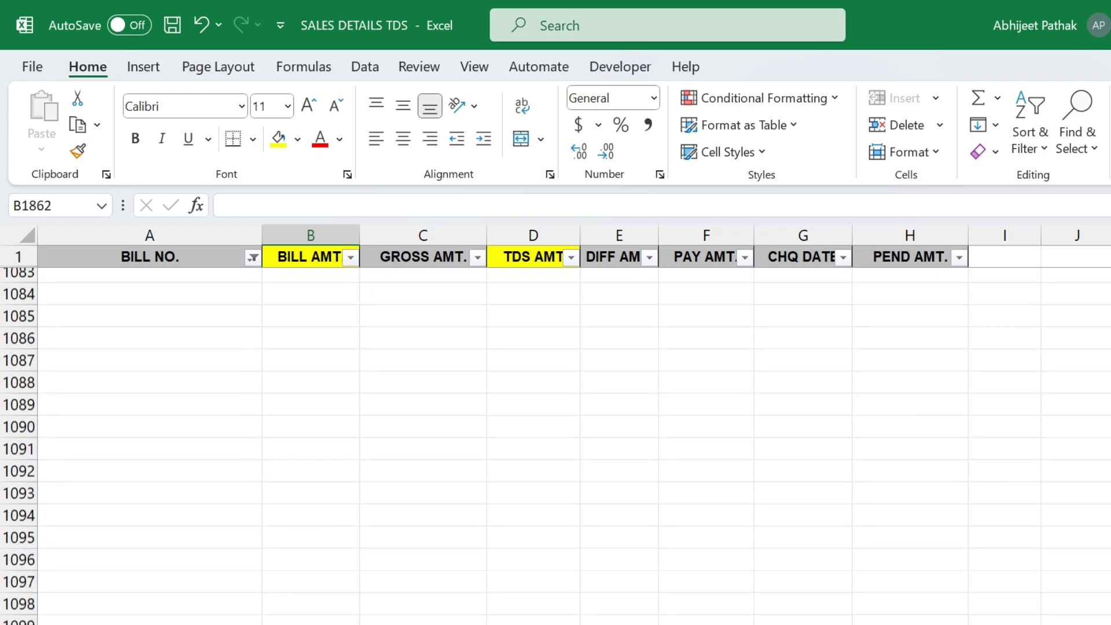
click(234, 253)
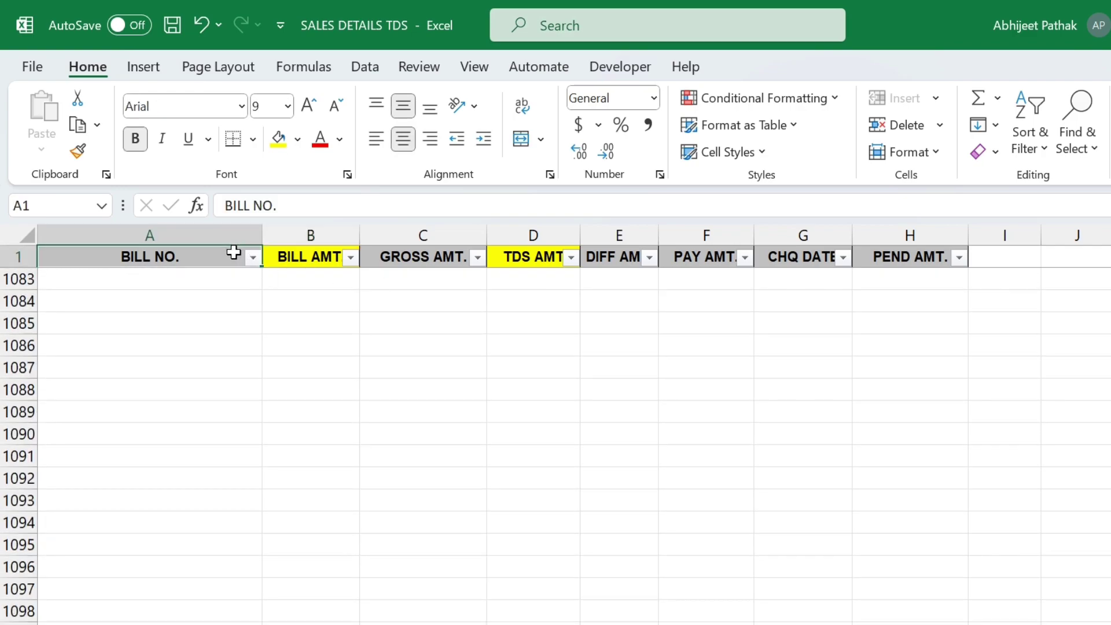
key(ctrl+shift+l)
scroll(533, 440, up, 20)
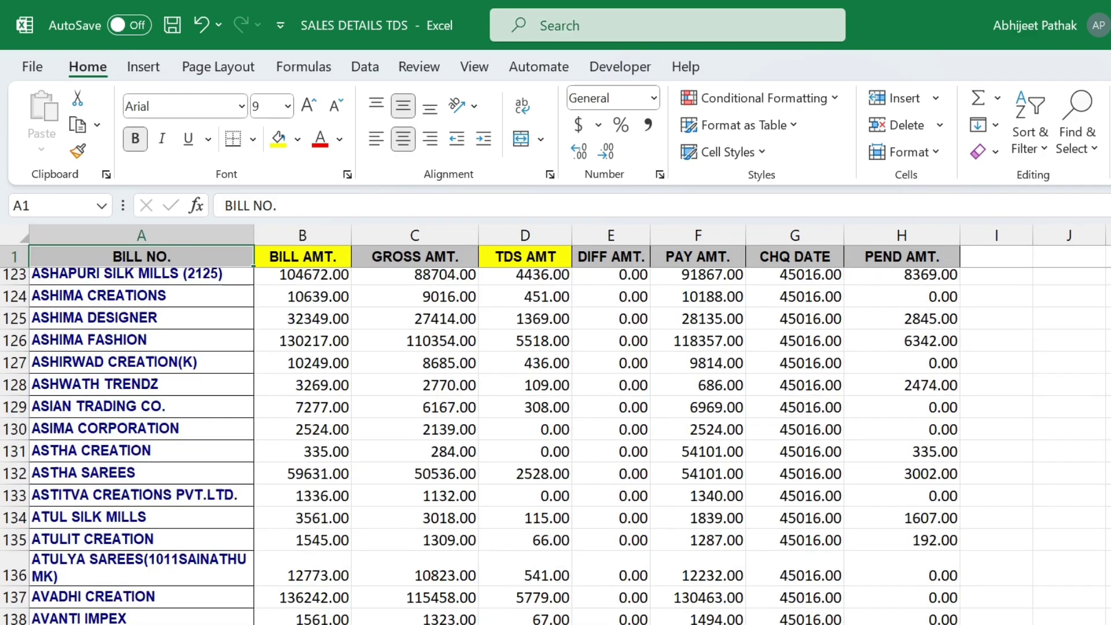
Copy all party names from A2 down and paste them as values only at A2 of the blank sheet
click(185, 282)
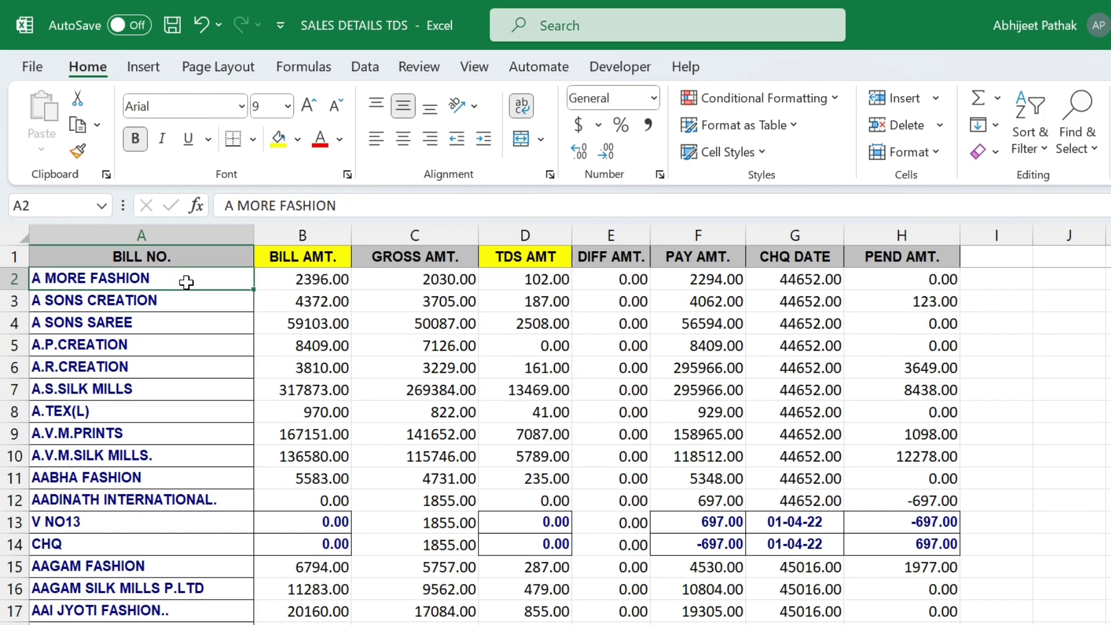
key(ctrl+shift+Down)
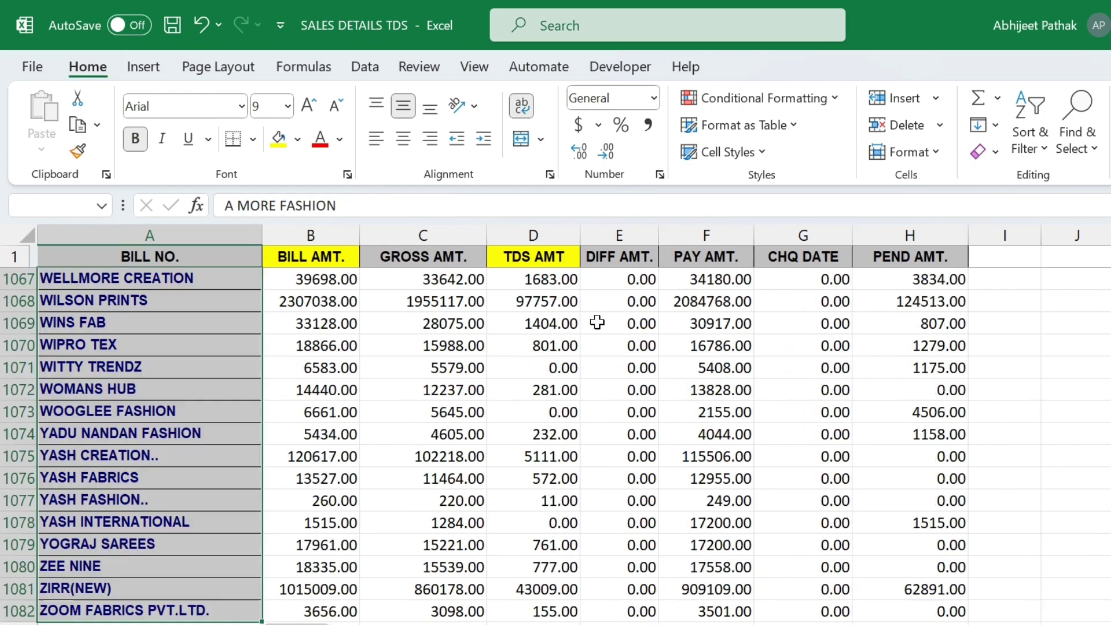
key(ctrl+c)
key(ctrl+Page_Down)
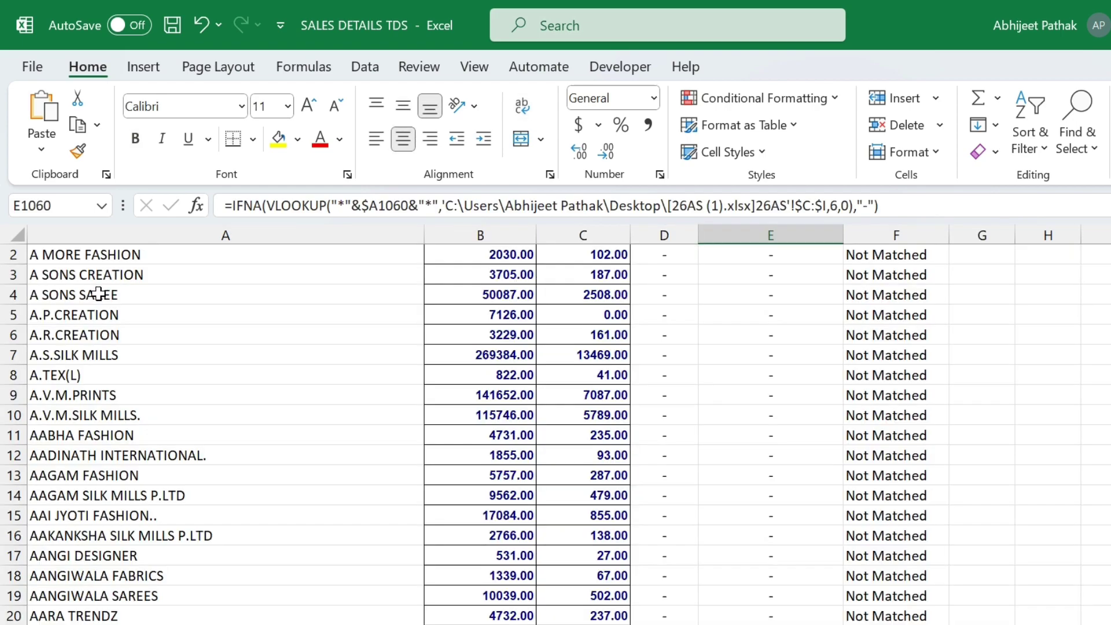
key(ctrl+Page_Down)
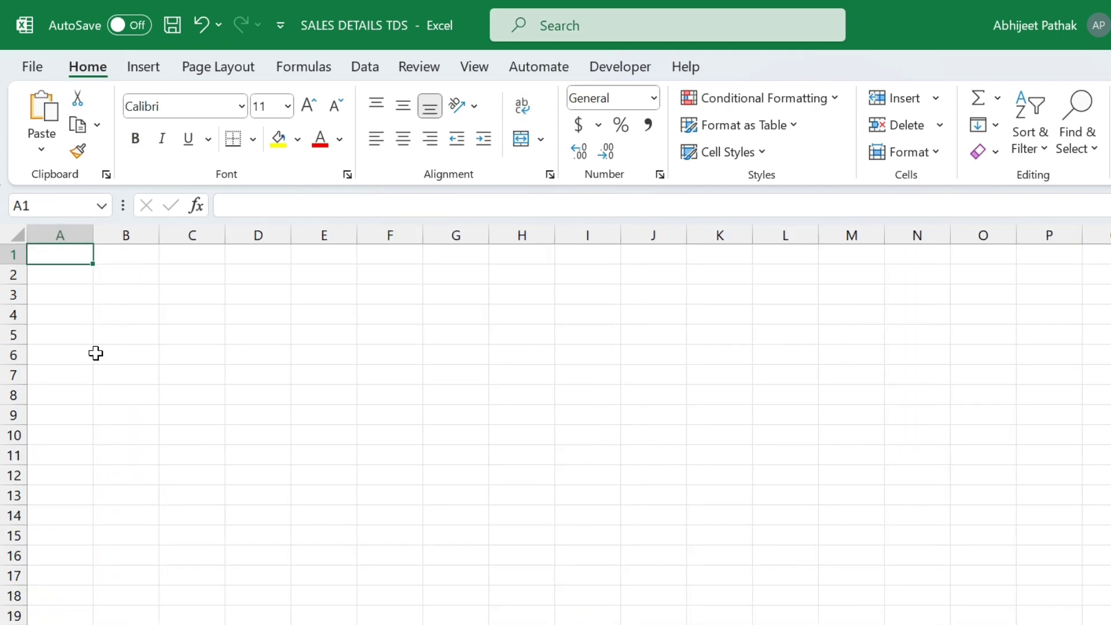
key(alt+e)
click(64, 275)
key(alt+e)
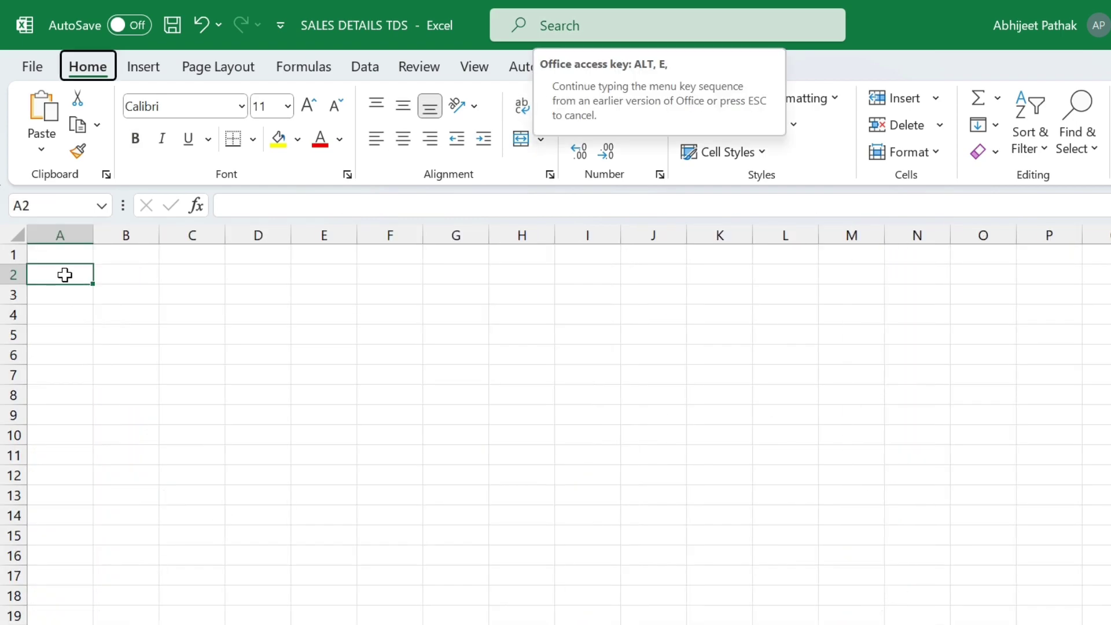
key(s)
key(v)
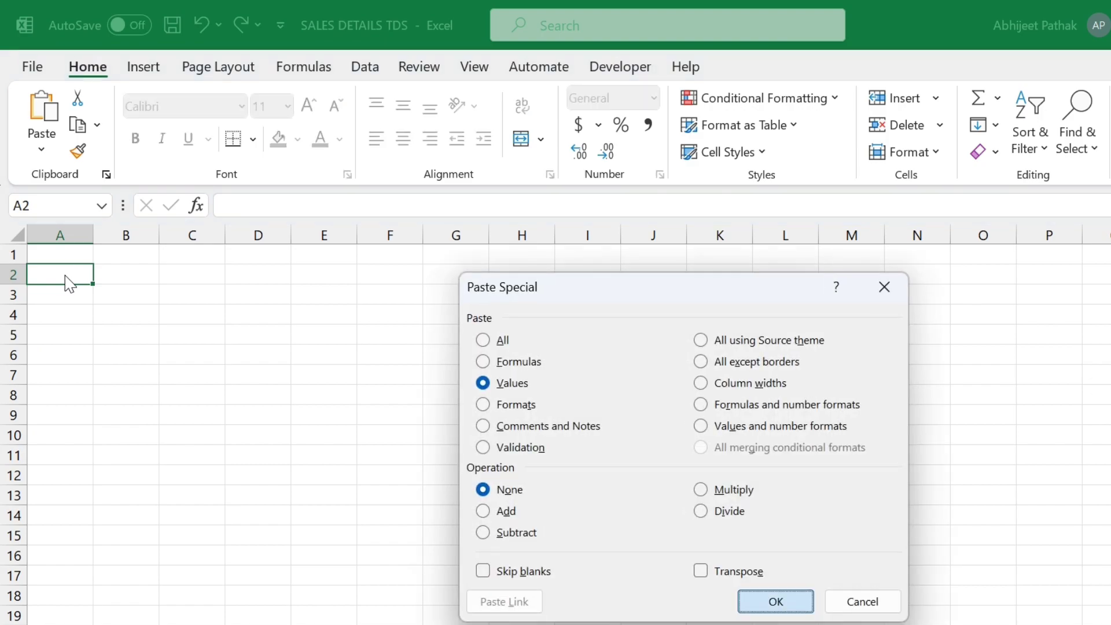
key(Return)
Fit column A to the party names and enter PARTY NAME as its header in A1
double_click(93, 239)
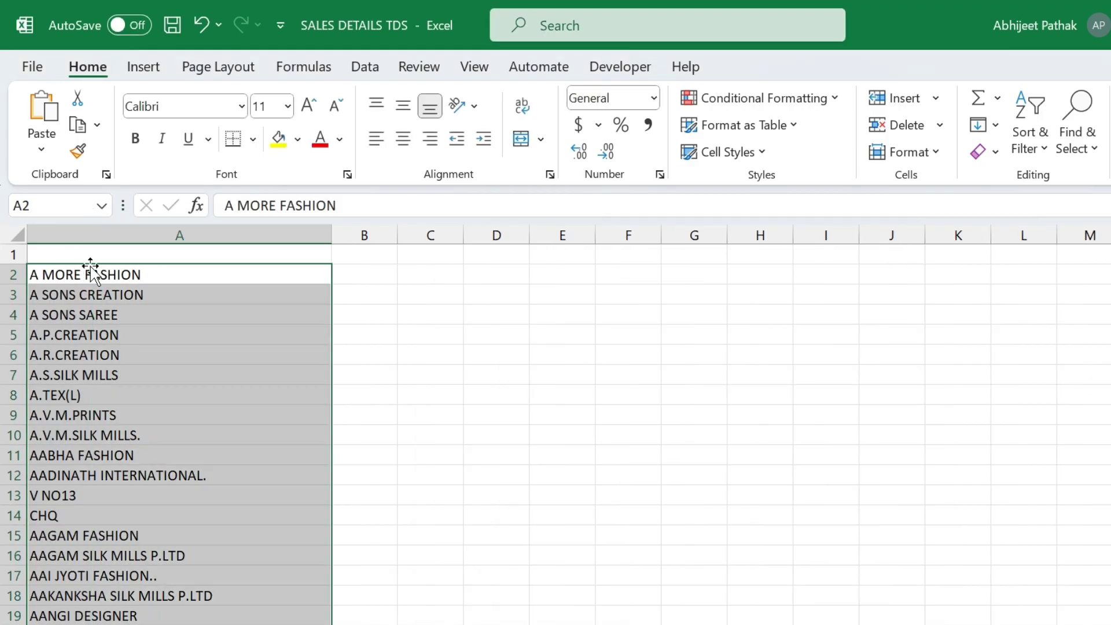
click(99, 251)
text(PARTY NAME)
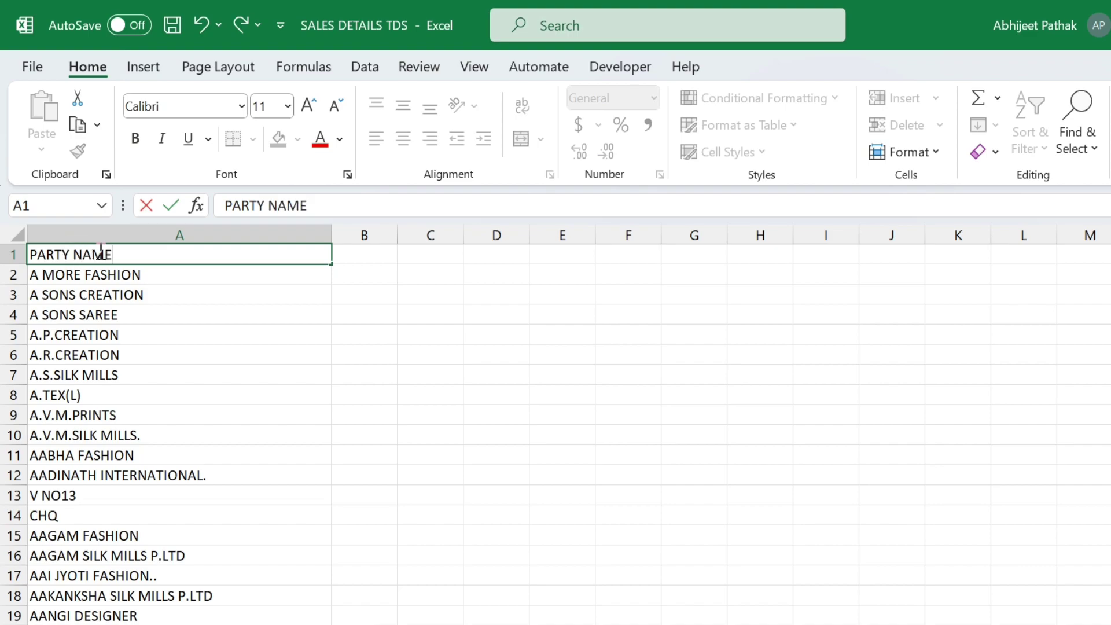
key(Tab)
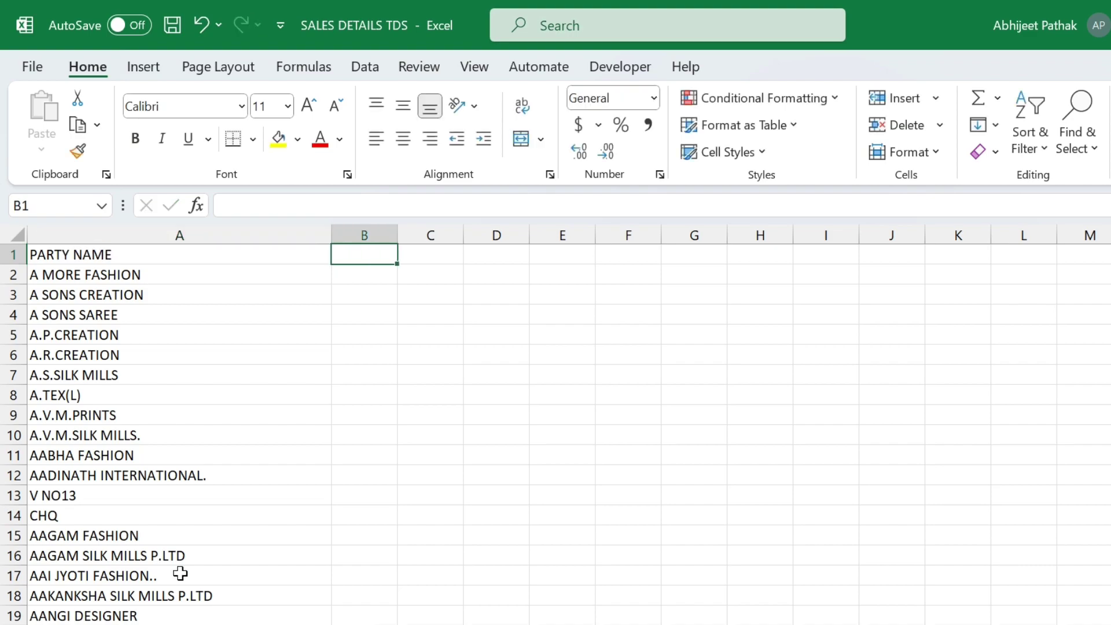
Copy the GROSS AMT. and TDS AMT columns with their headers and paste them as values at B1 beside the party names
key(ctrl+Page_Up)
key(Up)
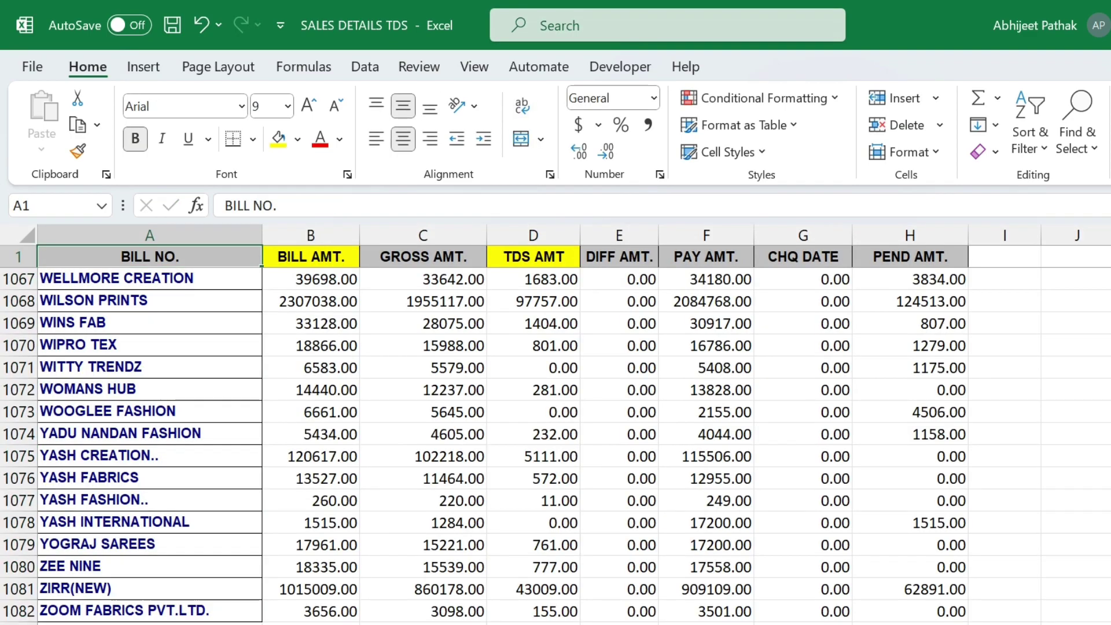
key(Right)
key(Right)
key(Right)
key(Down)
key(Left)
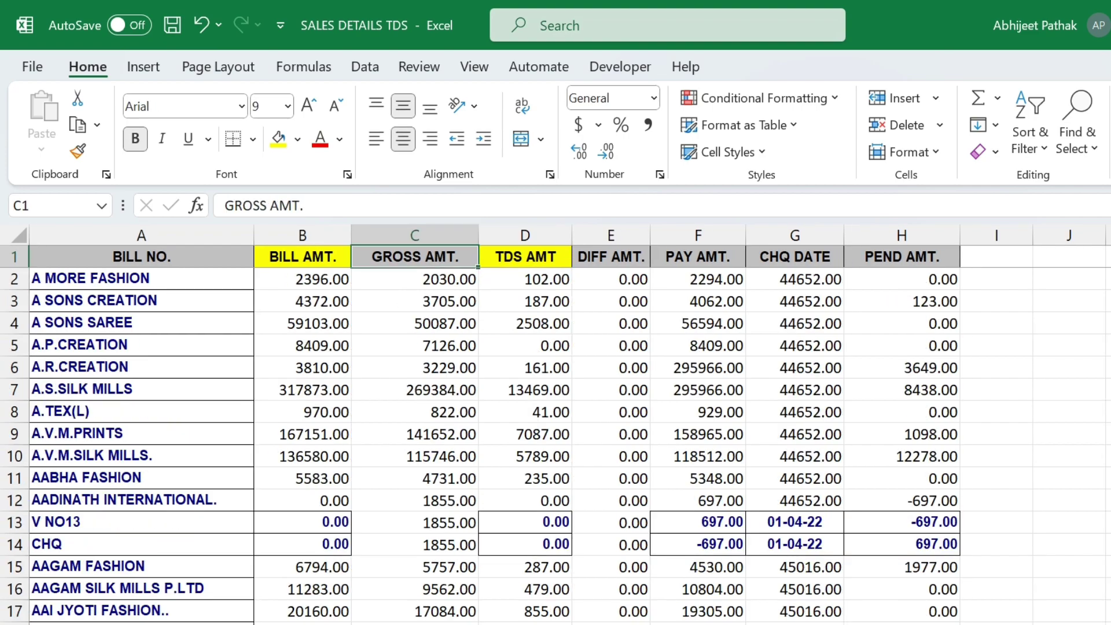
key(shift+Right)
key(ctrl+shift+Down)
key(ctrl+c)
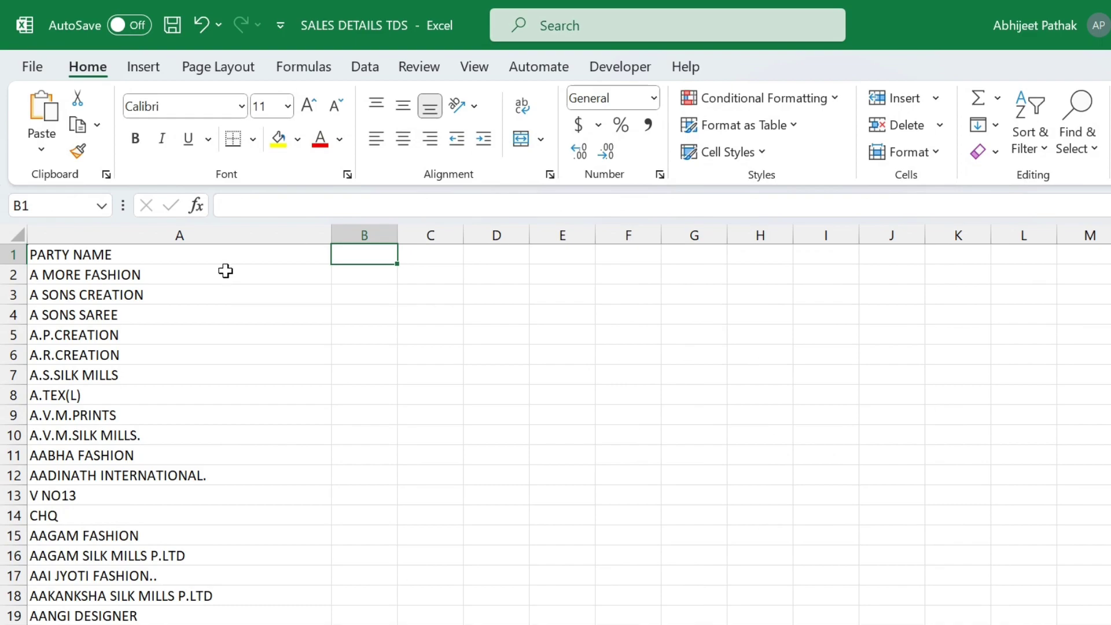
key(alt+e)
key(s)
key(v)
key(Return)
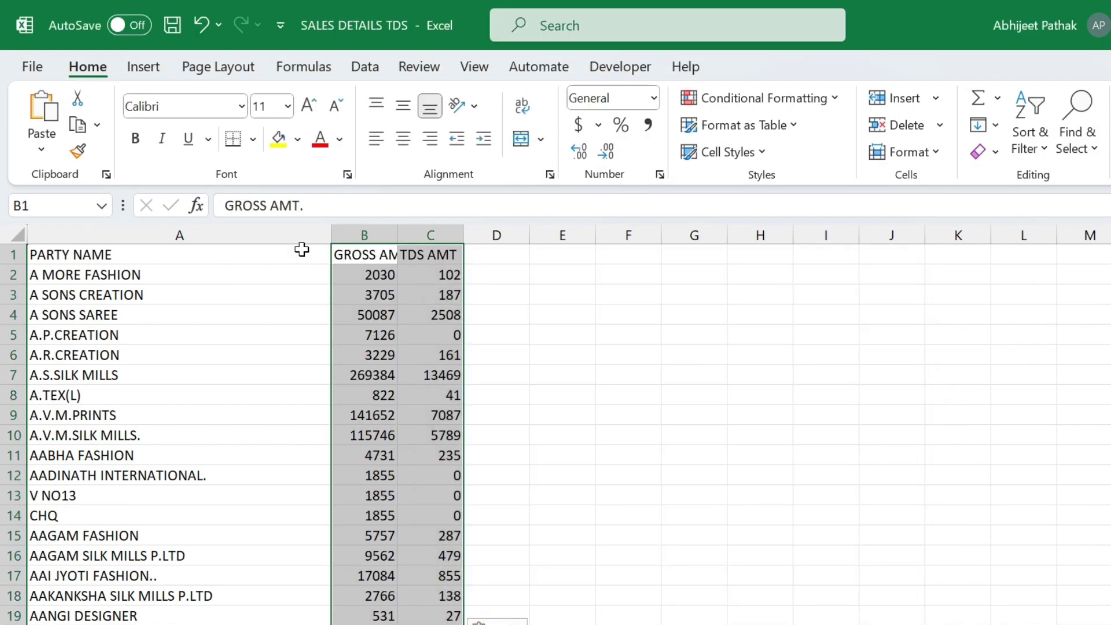
Fit the widths of the GROSS AMT. and TDS AMT columns and center the contents of columns A to C
double_click(397, 235)
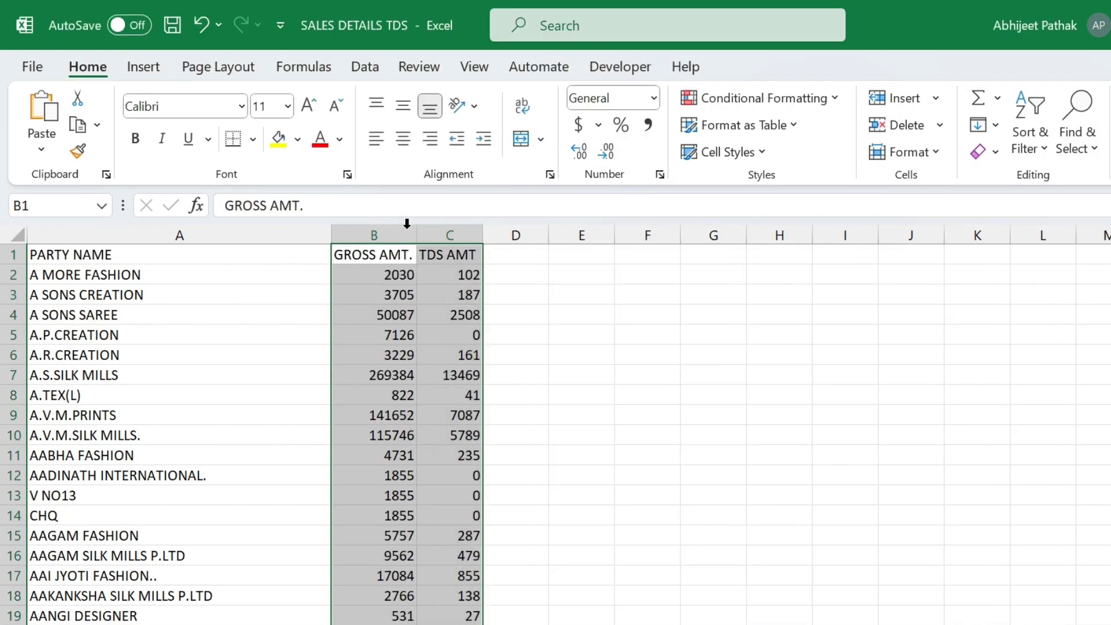
double_click(482, 235)
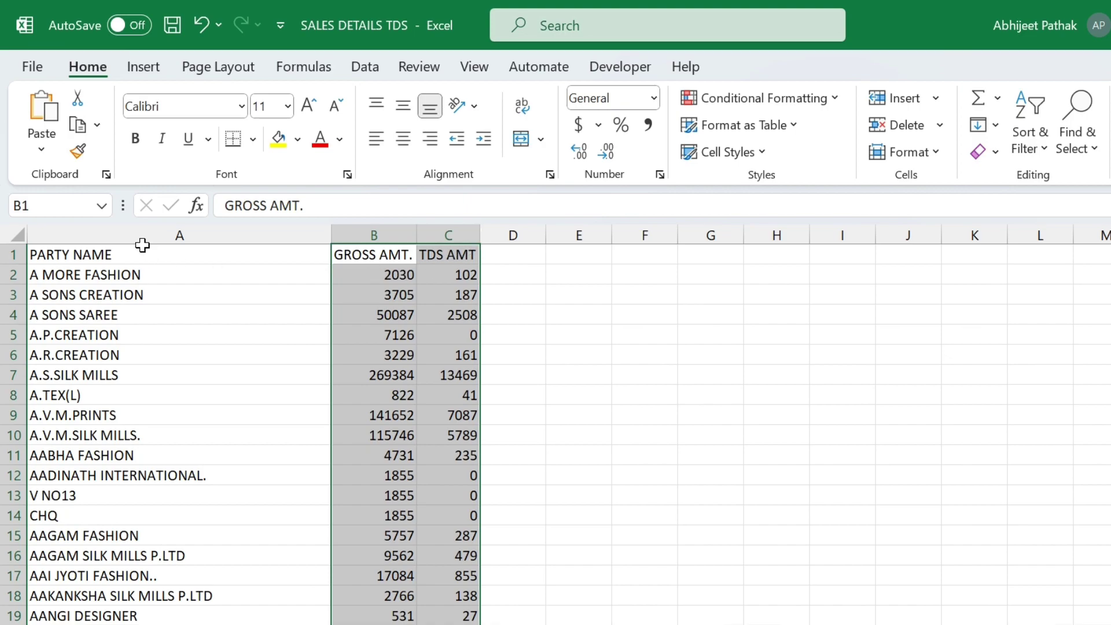
drag(143, 237, 432, 249)
click(404, 142)
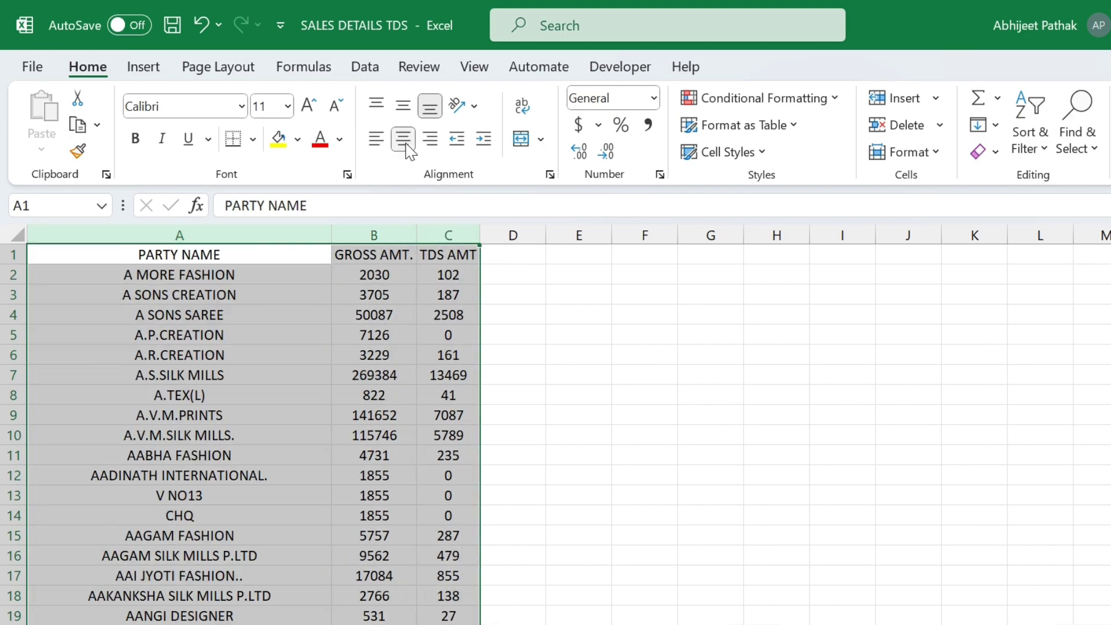
Add a REMARKS header in D1 and fit the column to it
click(514, 257)
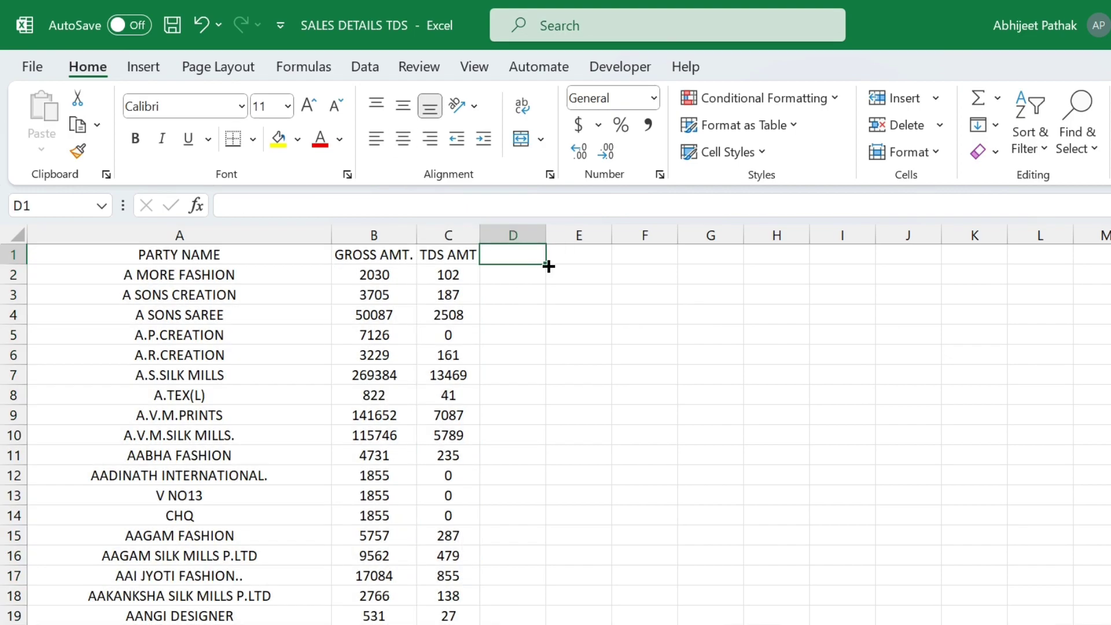
text(REM)
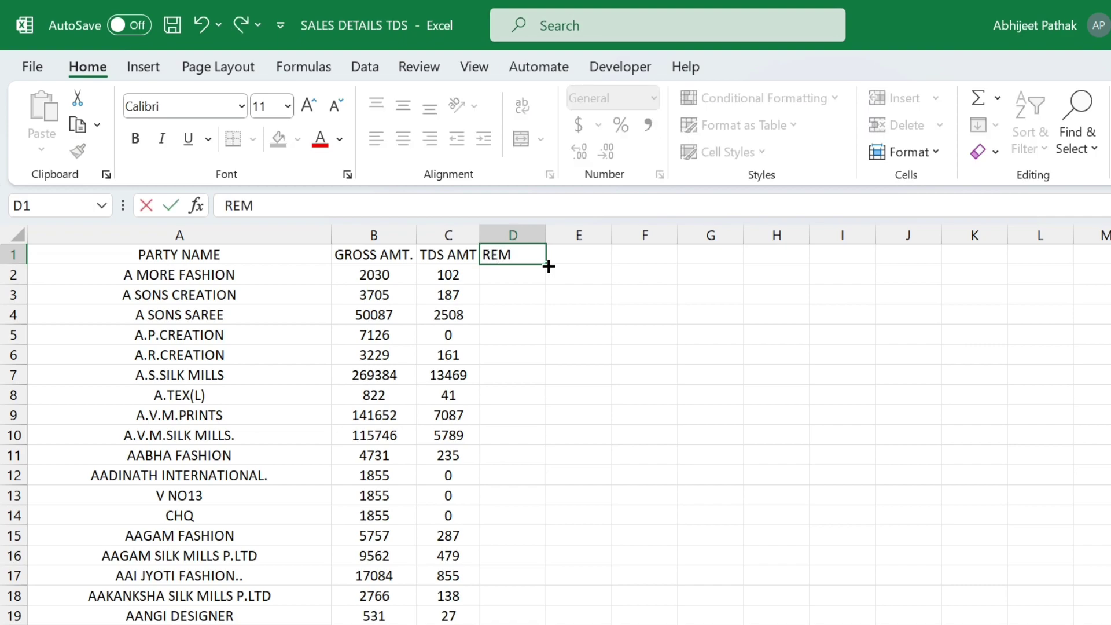
text(ARKS)
click(530, 313)
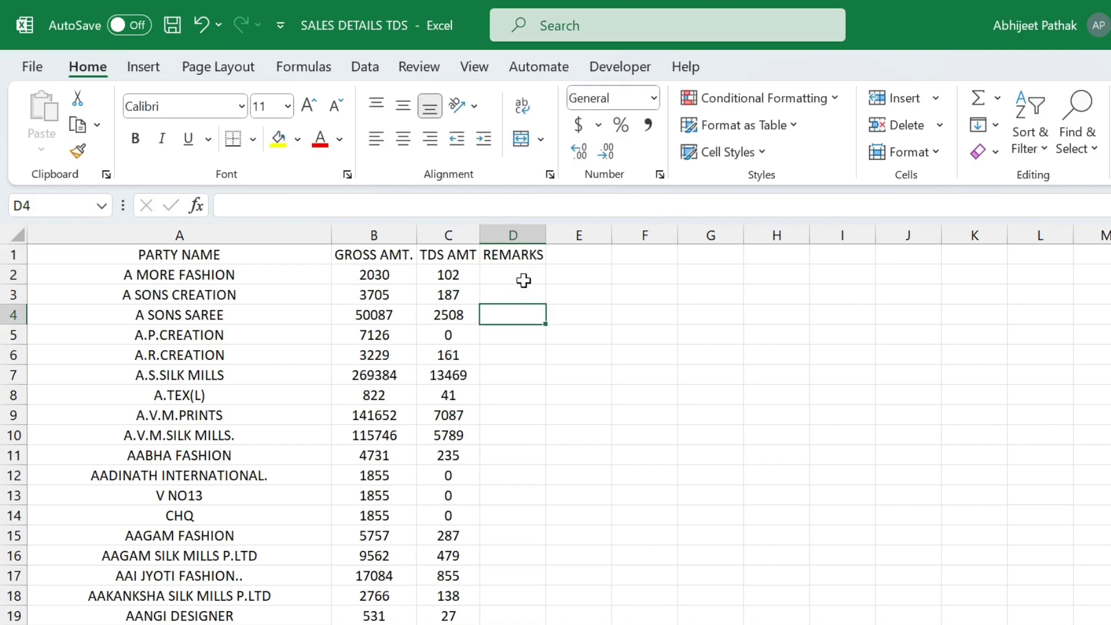
click(543, 235)
Switch between A5 MARKETING 26 and SALES DETAILS TDS to compare their party name, credit or gross, and TDS columns
click(822, 585)
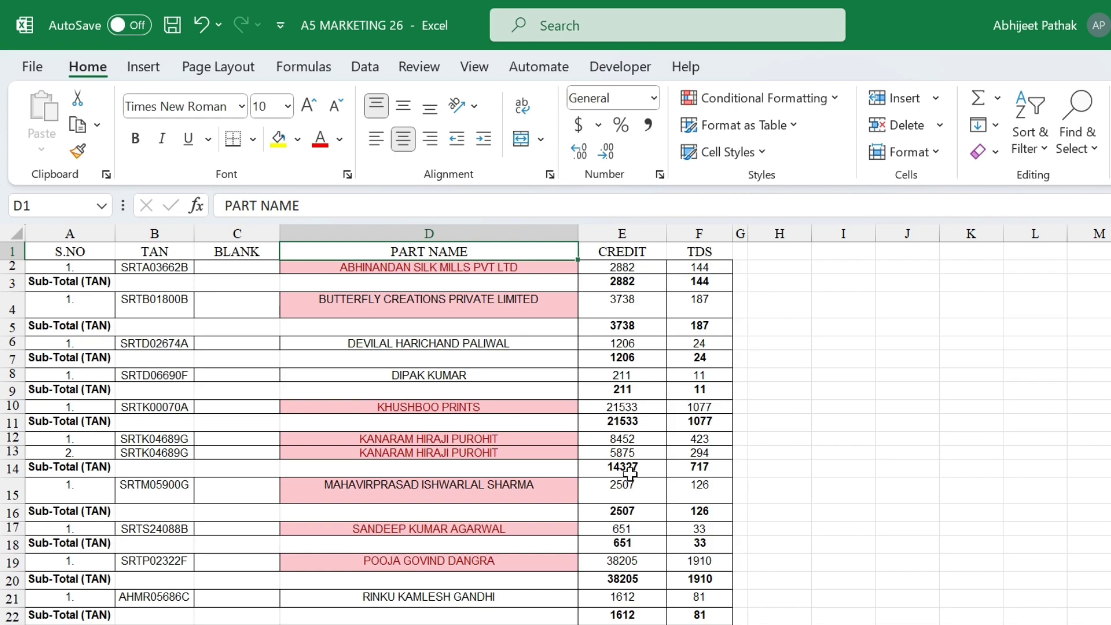
key(alt+Tab)
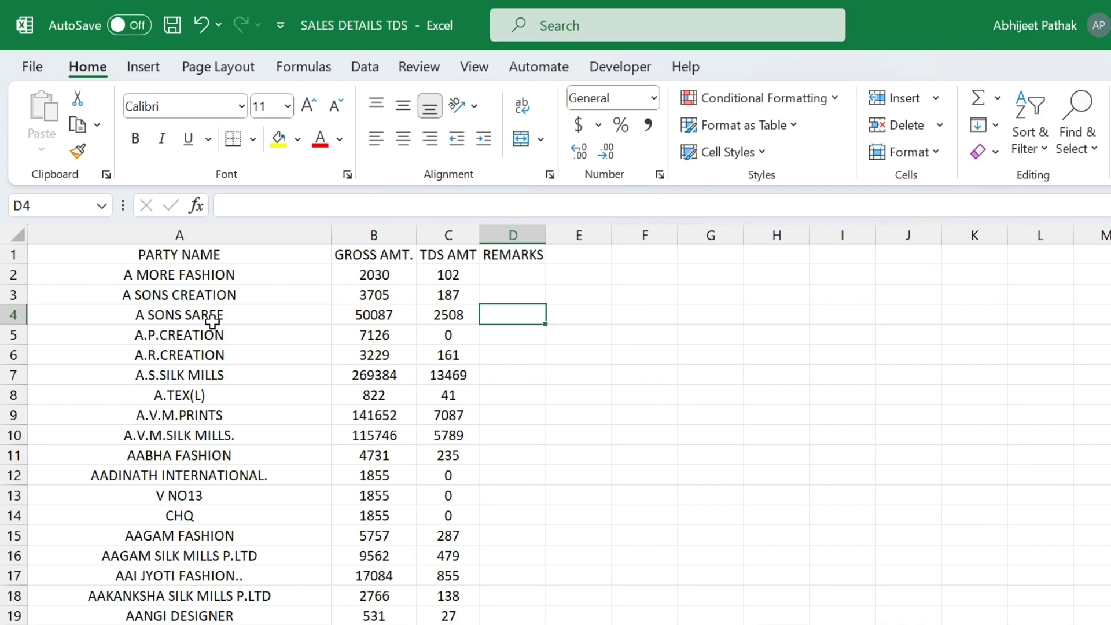
click(246, 320)
key(alt+Tab)
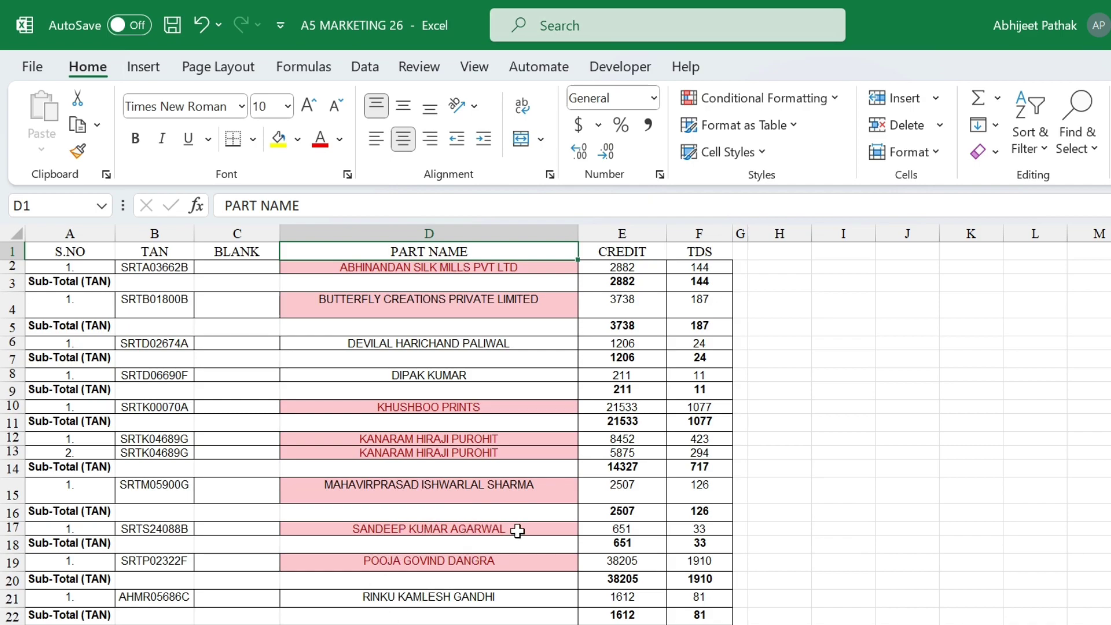
key(alt+Tab)
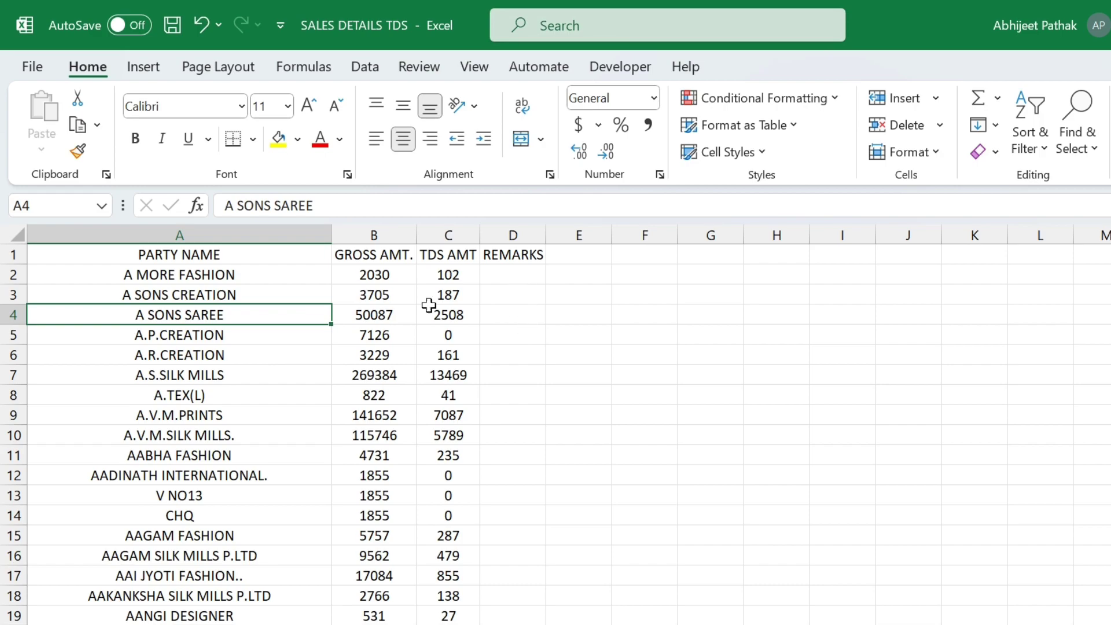
key(alt+Tab)
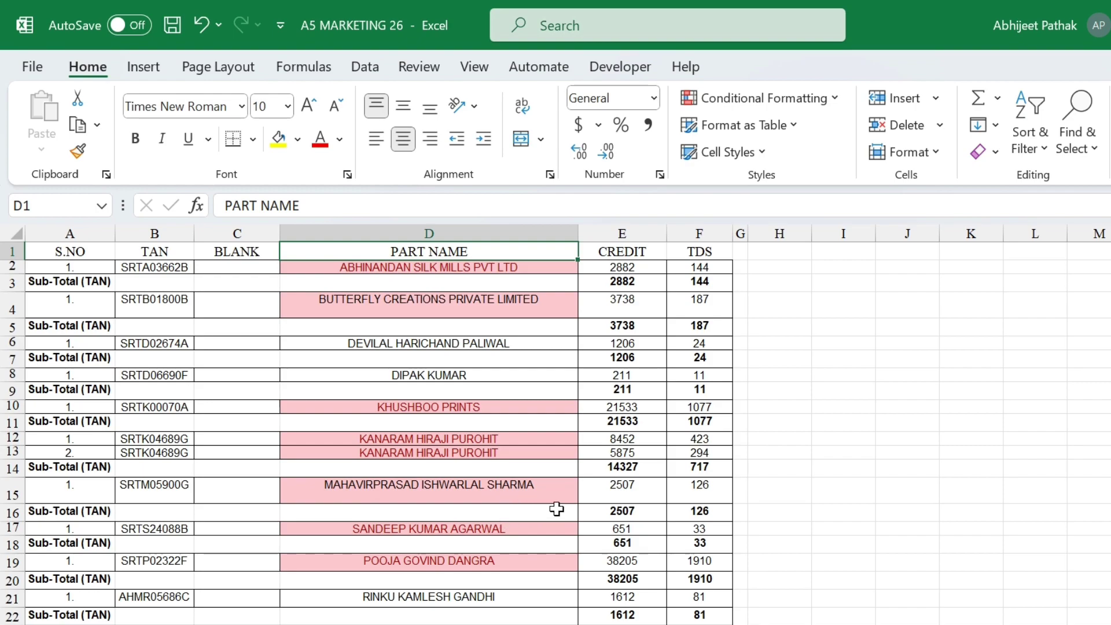
key(alt+Tab)
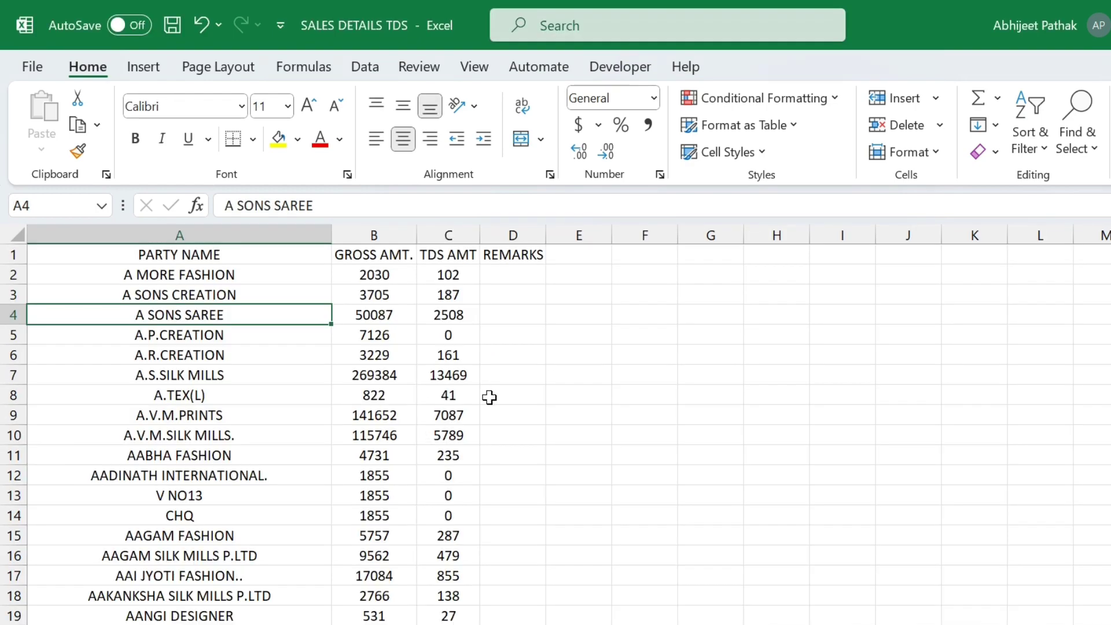
key(alt+Tab)
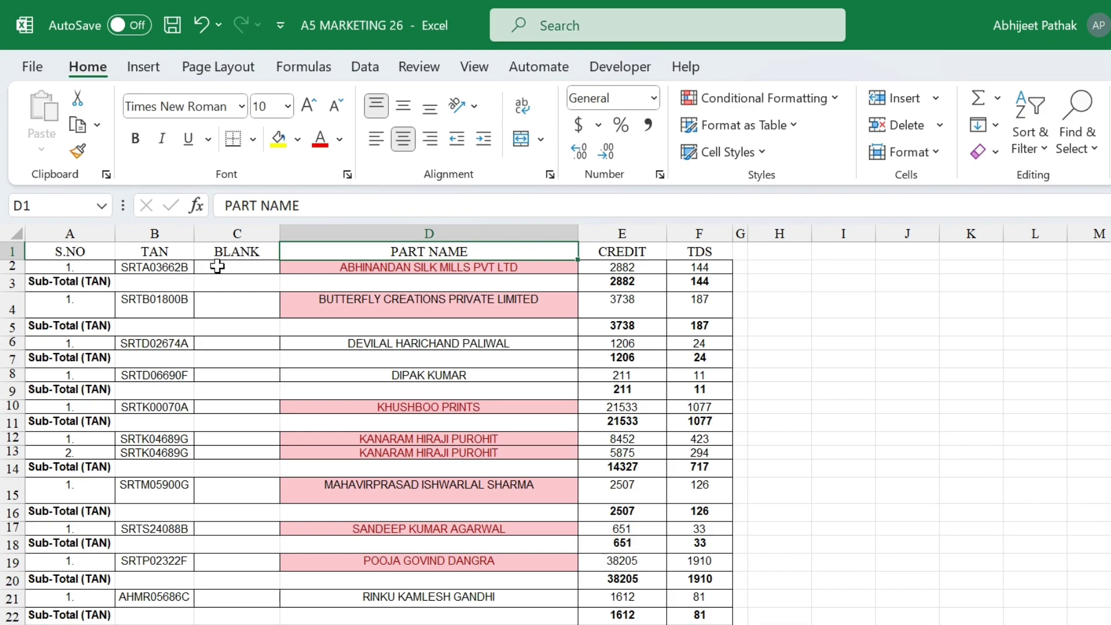
Check the layout of A5 MARKETING 26 again, return to SALES DETAILS TDS, enter SOFTWARE in D2 and fit the REMARKS column's width
key(alt+Tab)
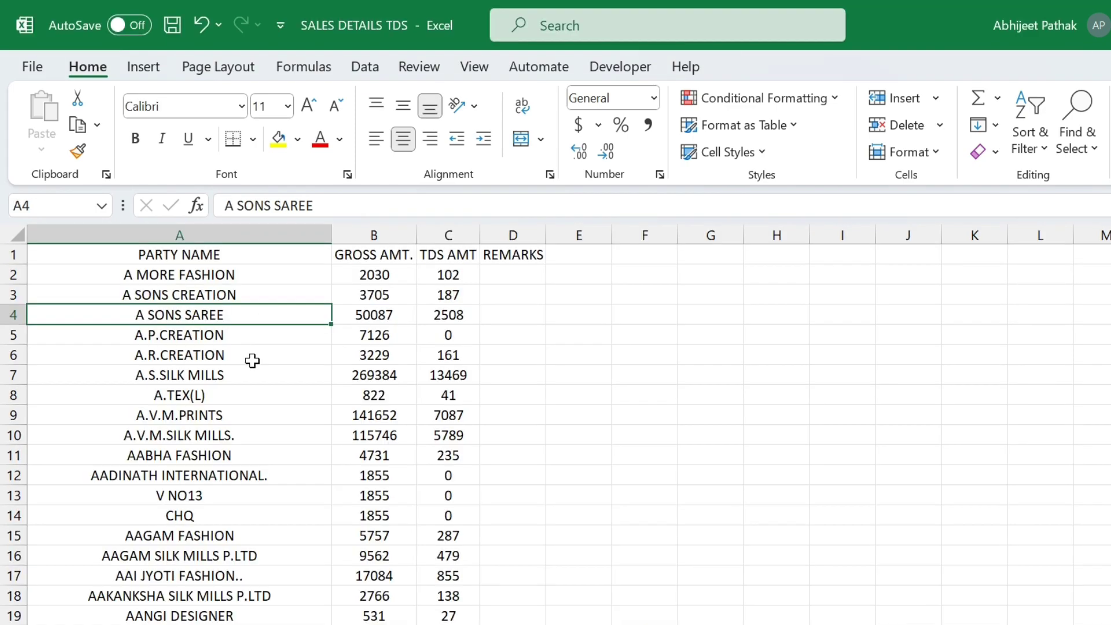
key(alt+Tab)
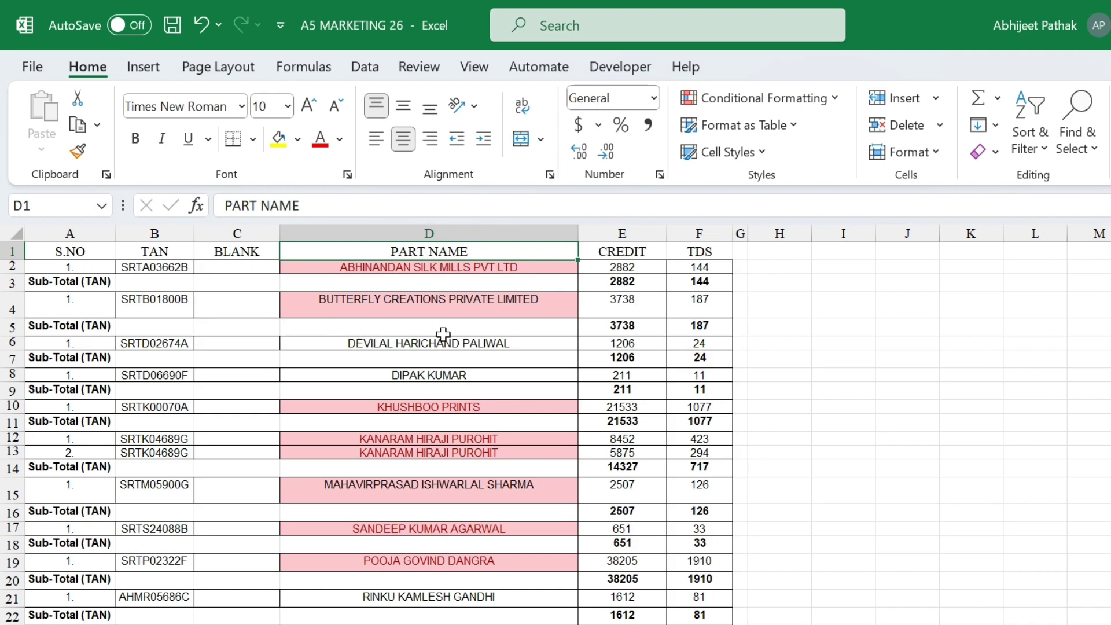
key(alt+Tab)
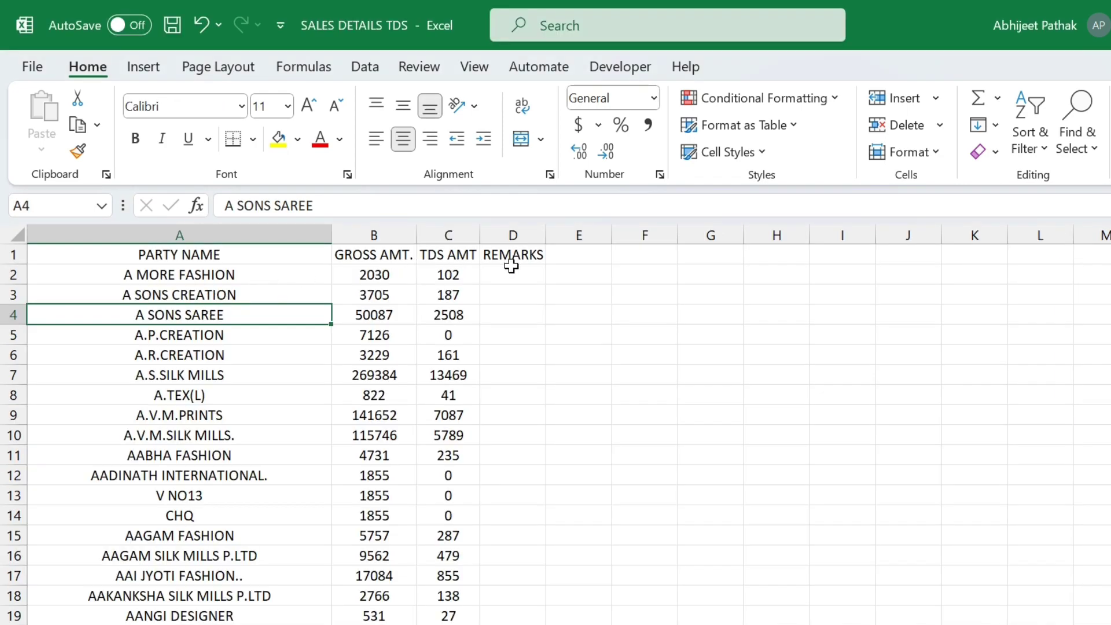
click(512, 268)
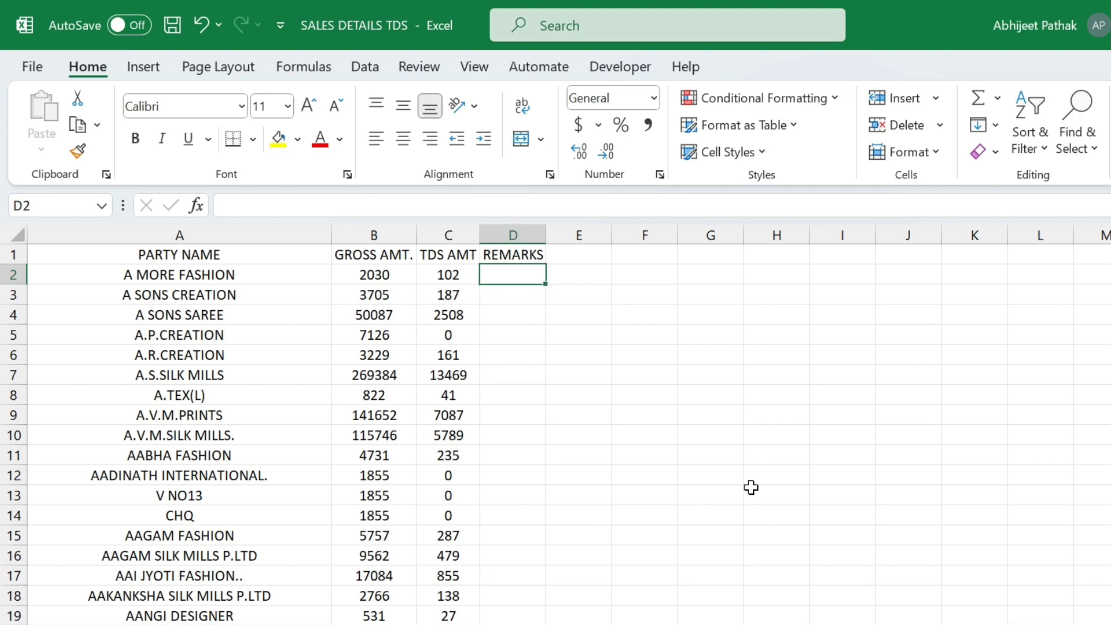
text(SOFTWARE)
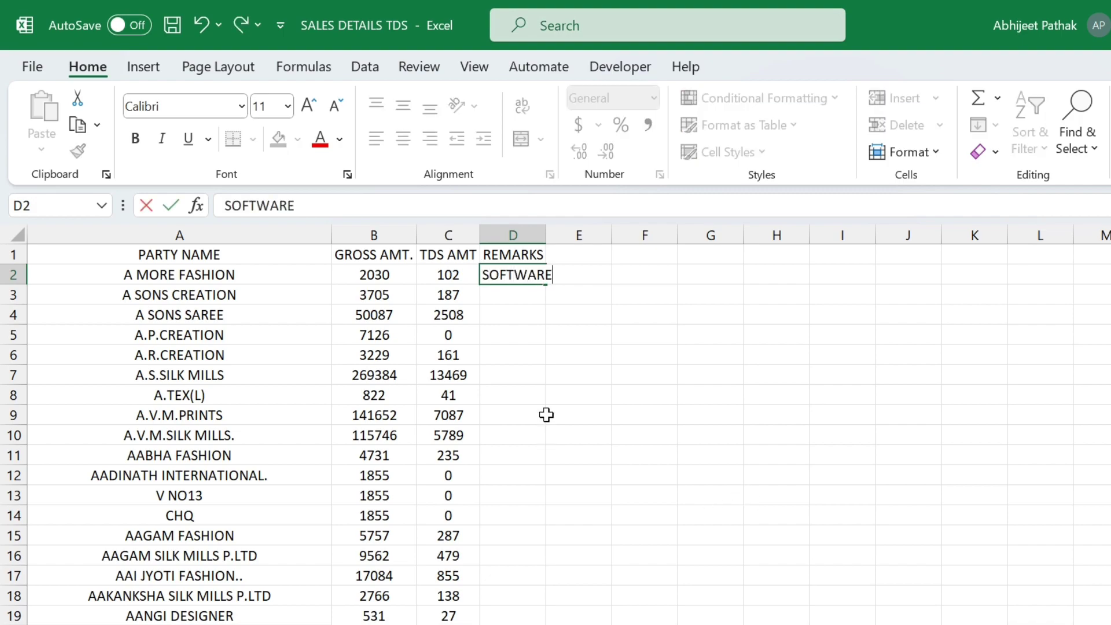
click(538, 375)
double_click(540, 231)
click(540, 275)
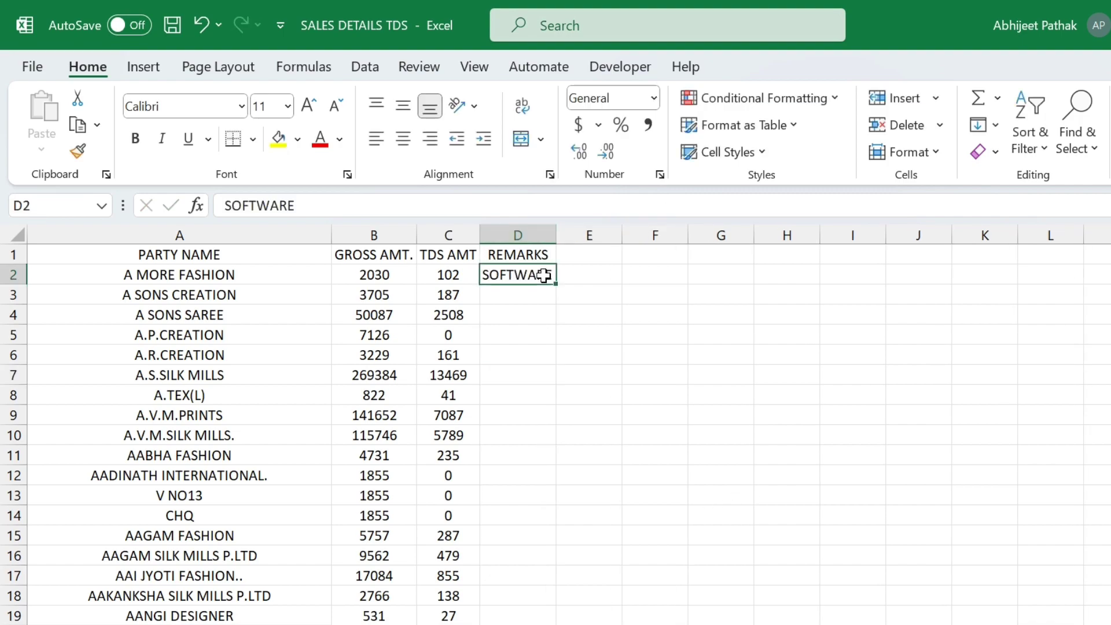
Fill every REMARKS cell from D2 to the last party row with the same value, SOFTWARE
double_click(555, 284)
click(519, 375)
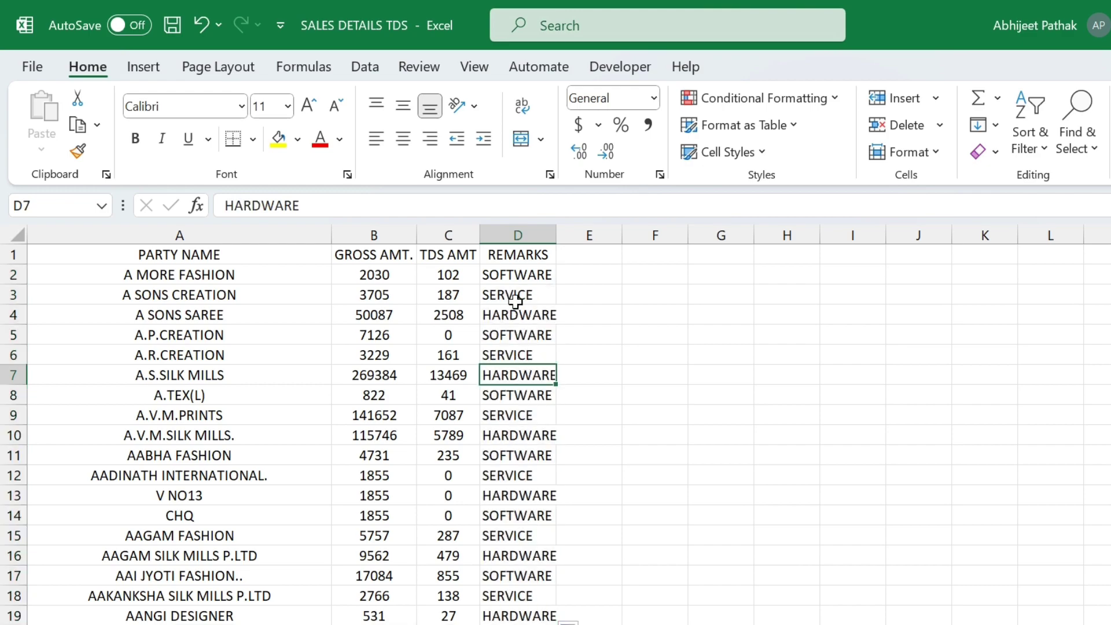
click(521, 274)
key(ctrl+c)
key(Down)
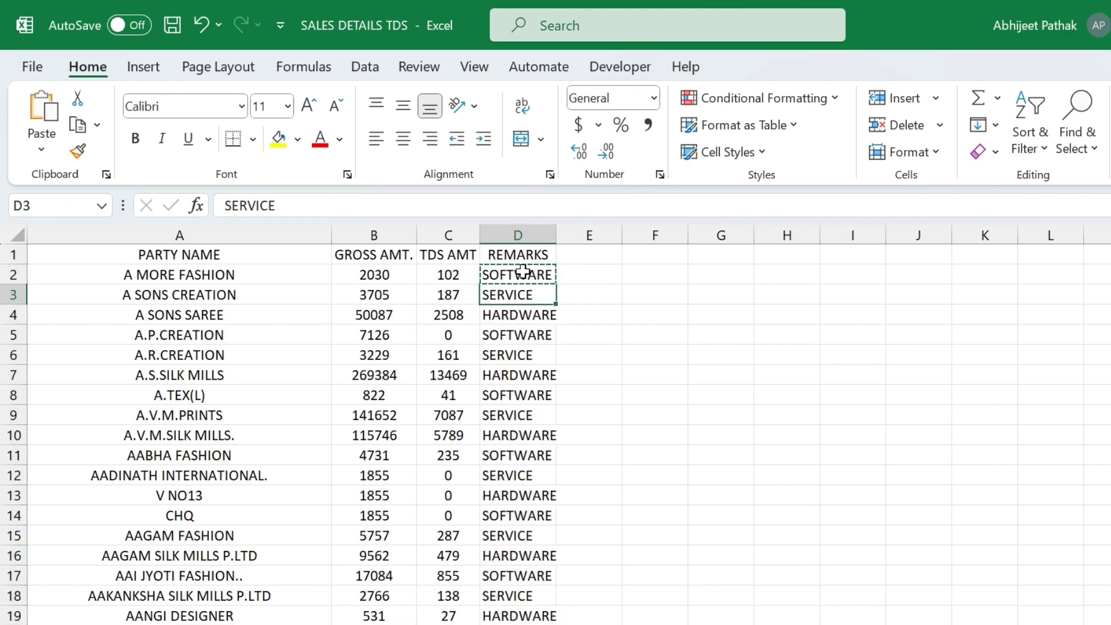
key(ctrl+shift+Down)
key(ctrl+v)
key(Up)
key(Up)
key(Escape)
key(Down)
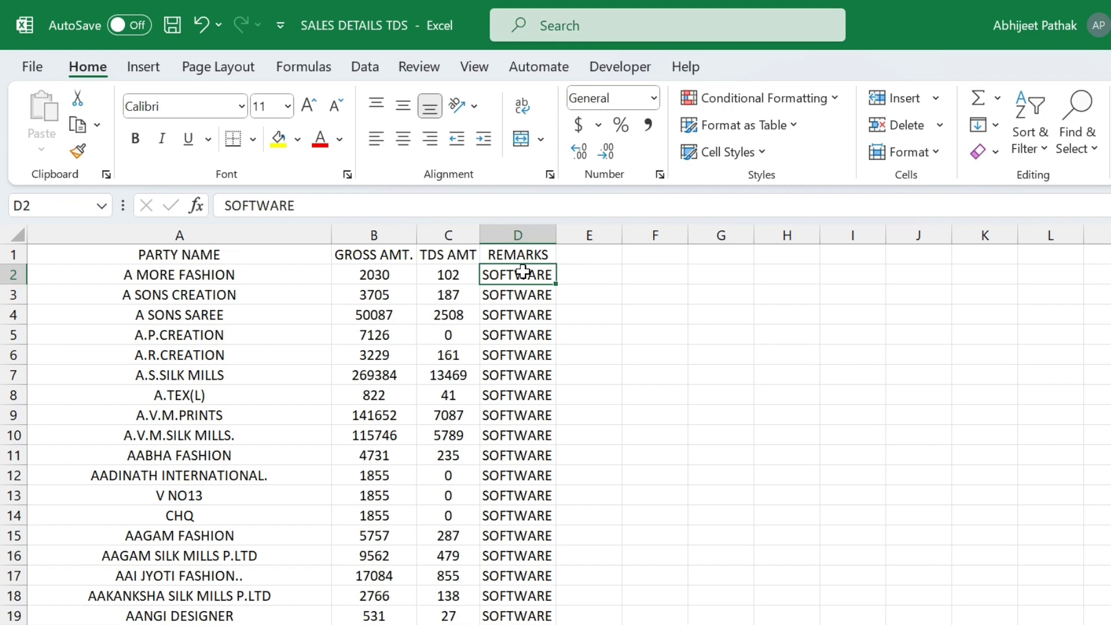
Freeze the header row of the party sheet above A2 and go to the first empty row under the last party
key(ctrl+Left)
key(ctrl+Down)
key(ctrl+Up)
key(ctrl+Down)
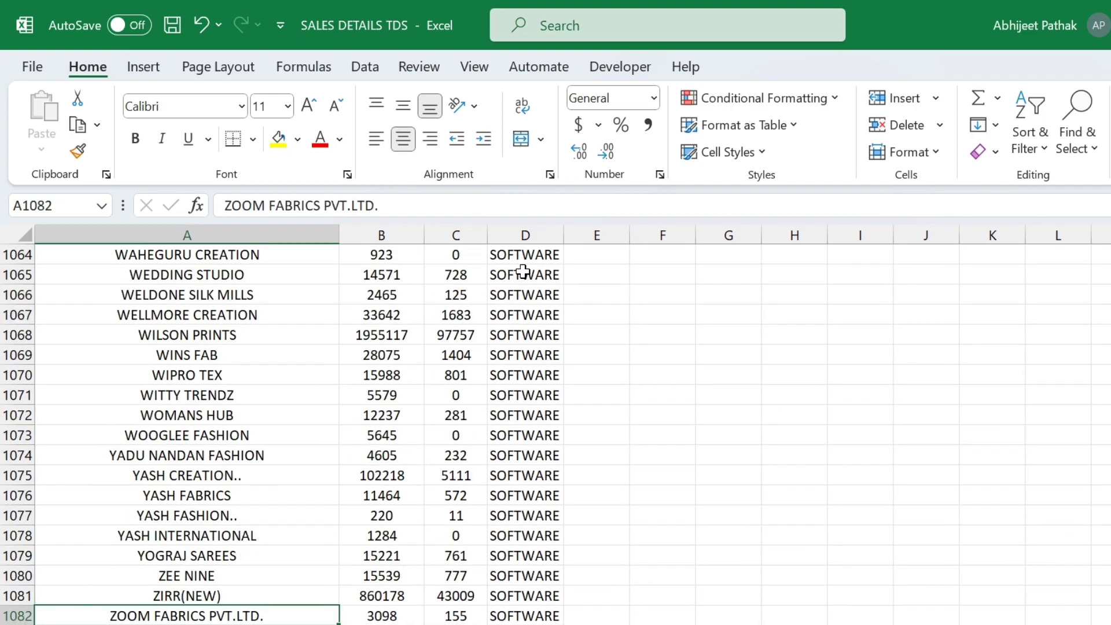
key(ctrl+Up)
key(Down)
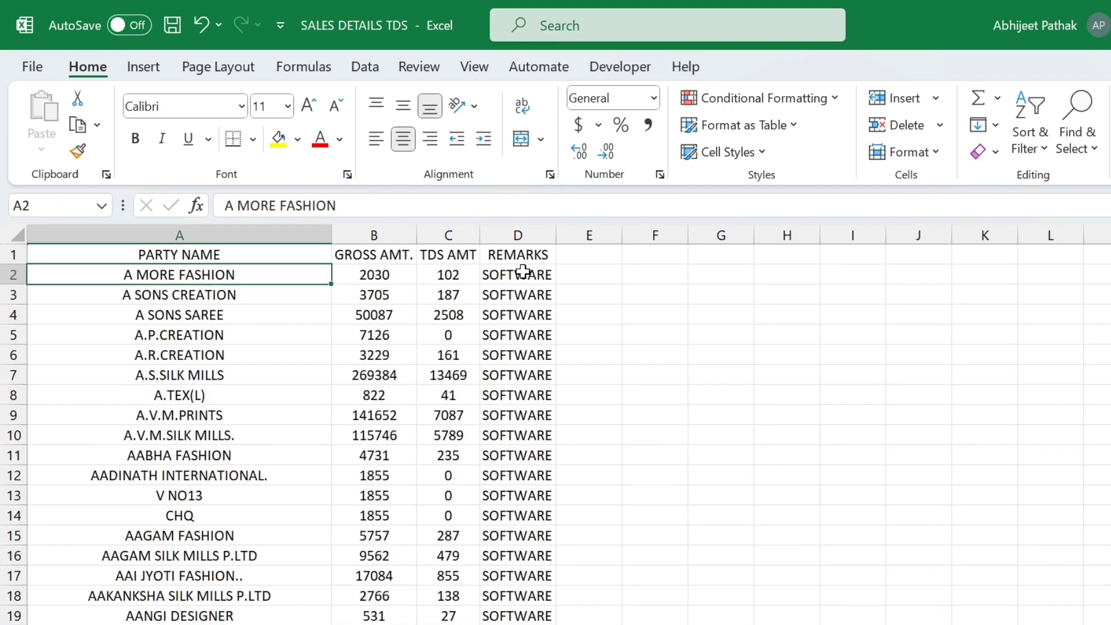
click(474, 66)
click(1024, 152)
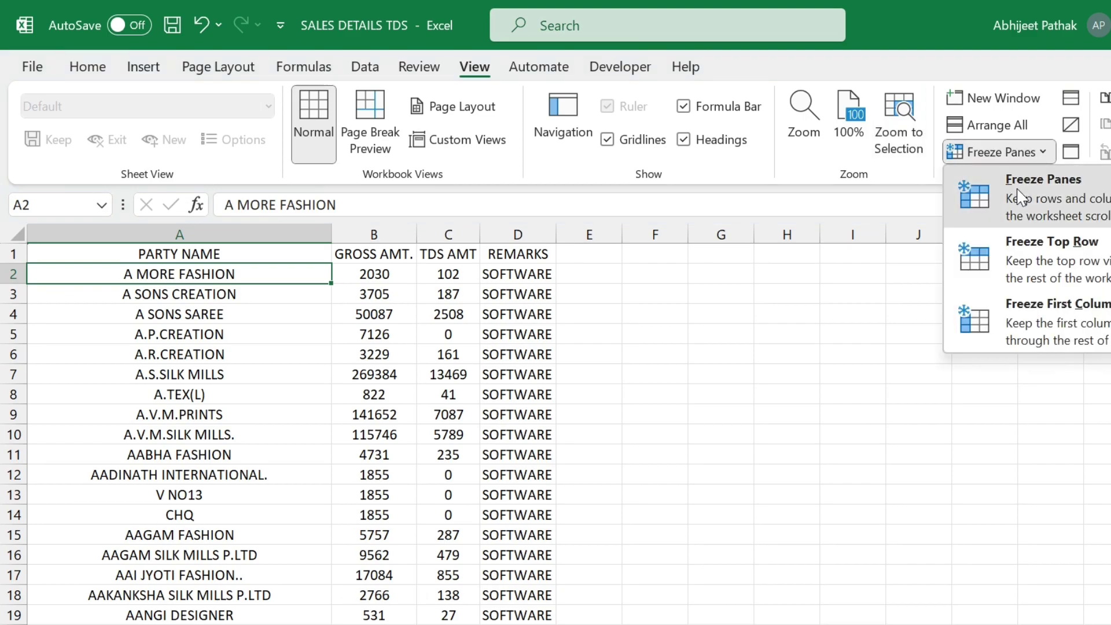
click(959, 234)
click(222, 335)
key(ctrl+Down)
key(Down)
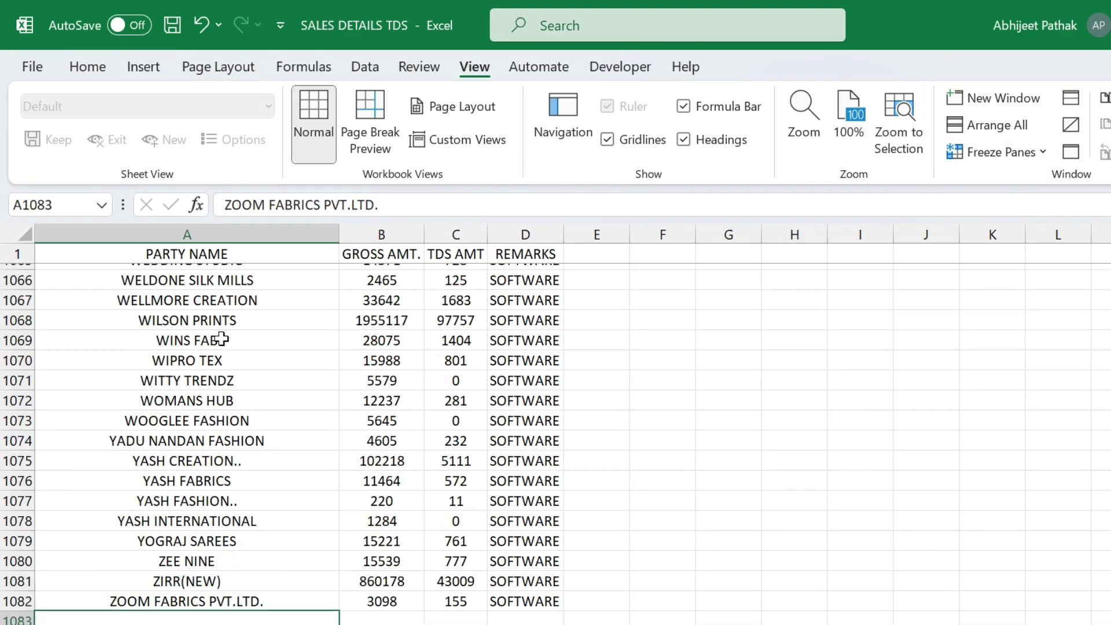
Switch to A5 MARKETING 26, check how far the S.NO data extends, and add filters to the header row
key(alt+Tab)
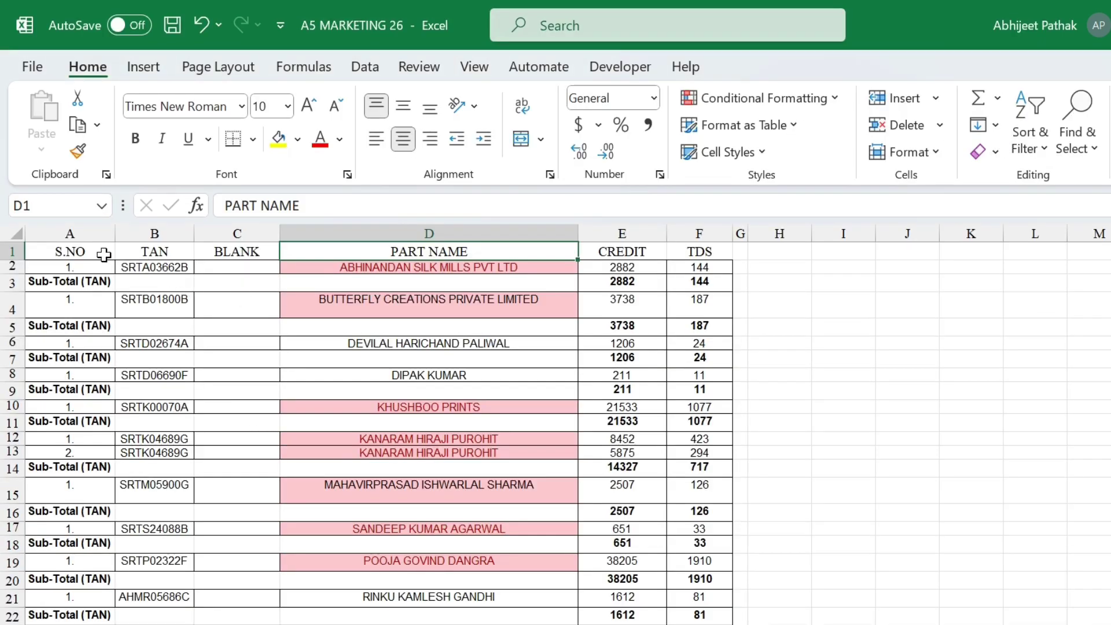
click(101, 253)
key(Down)
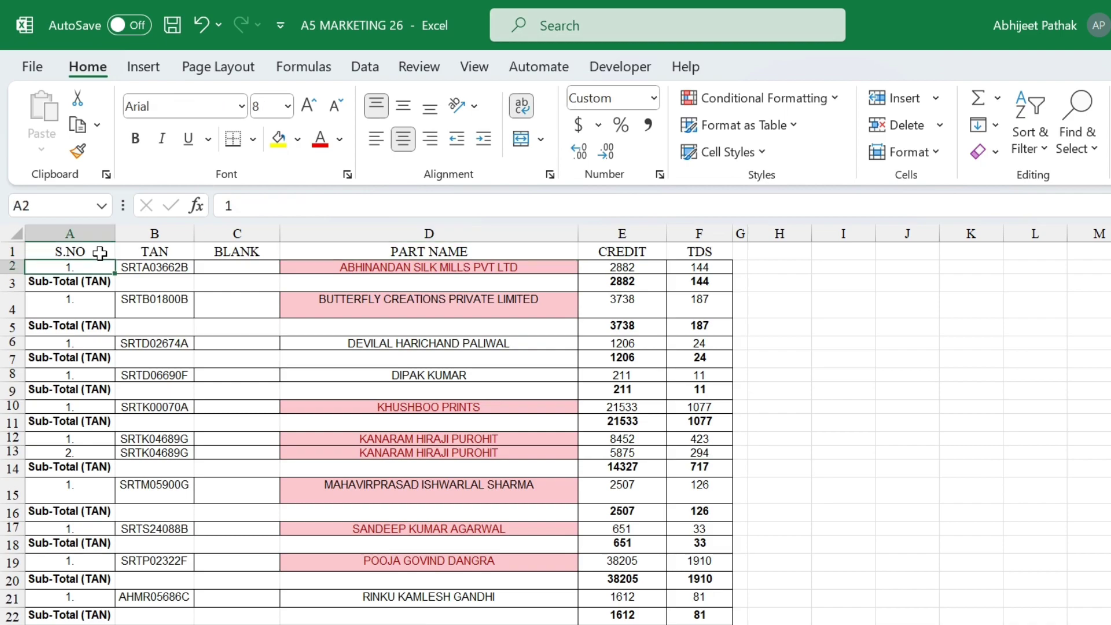
key(ctrl+Down)
key(Down)
key(Up)
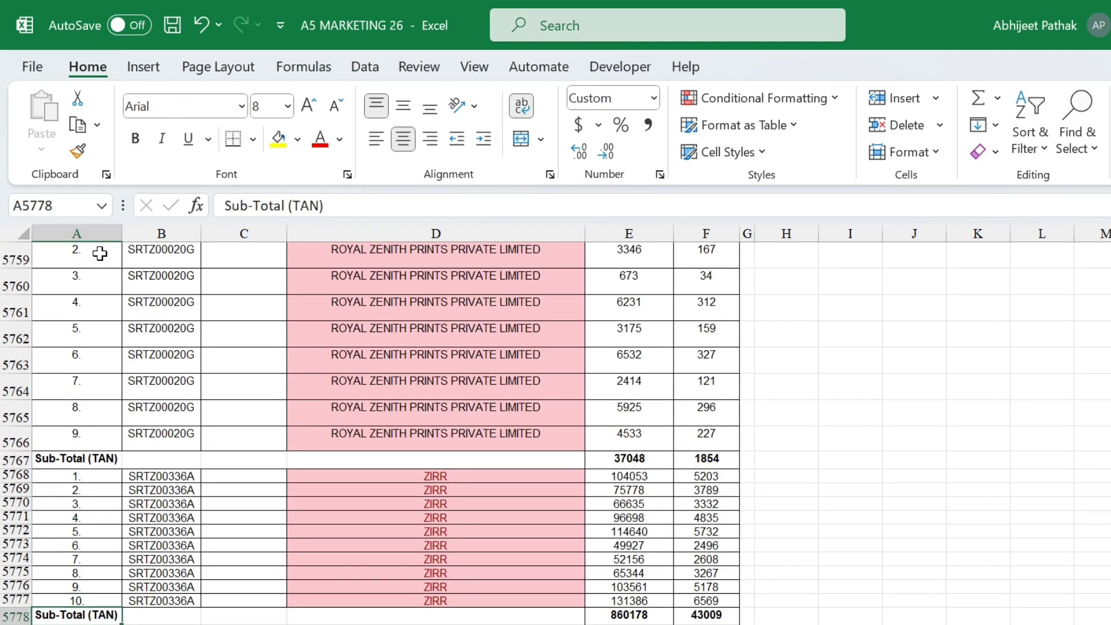
key(Right)
key(Left)
key(Right)
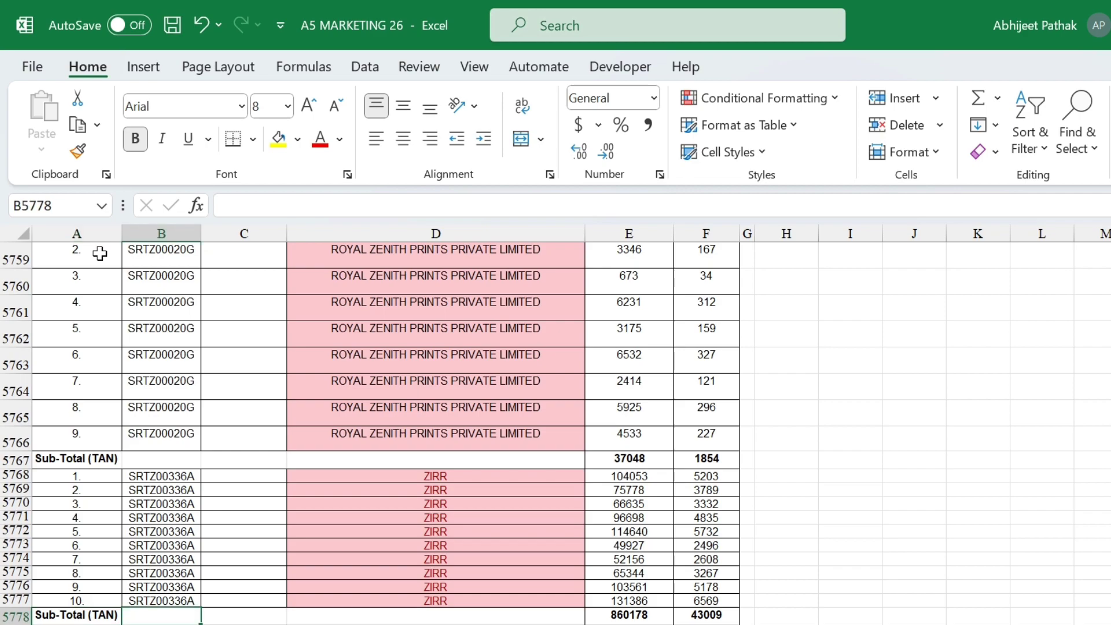
key(Left)
key(ctrl+Up)
key(Down)
key(Up)
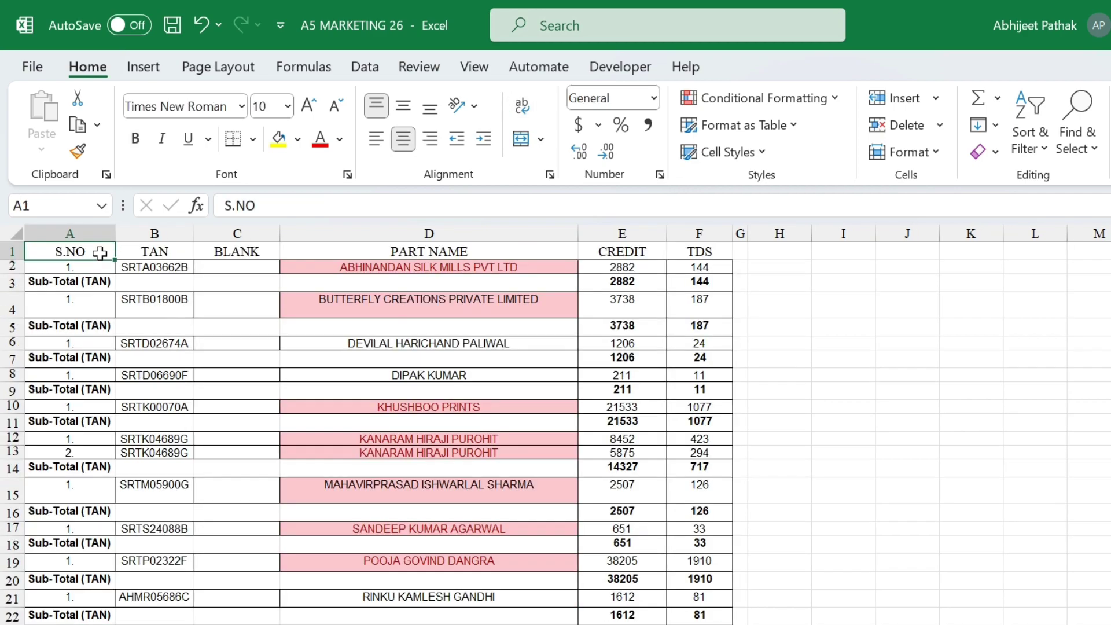
key(ctrl+shift+l)
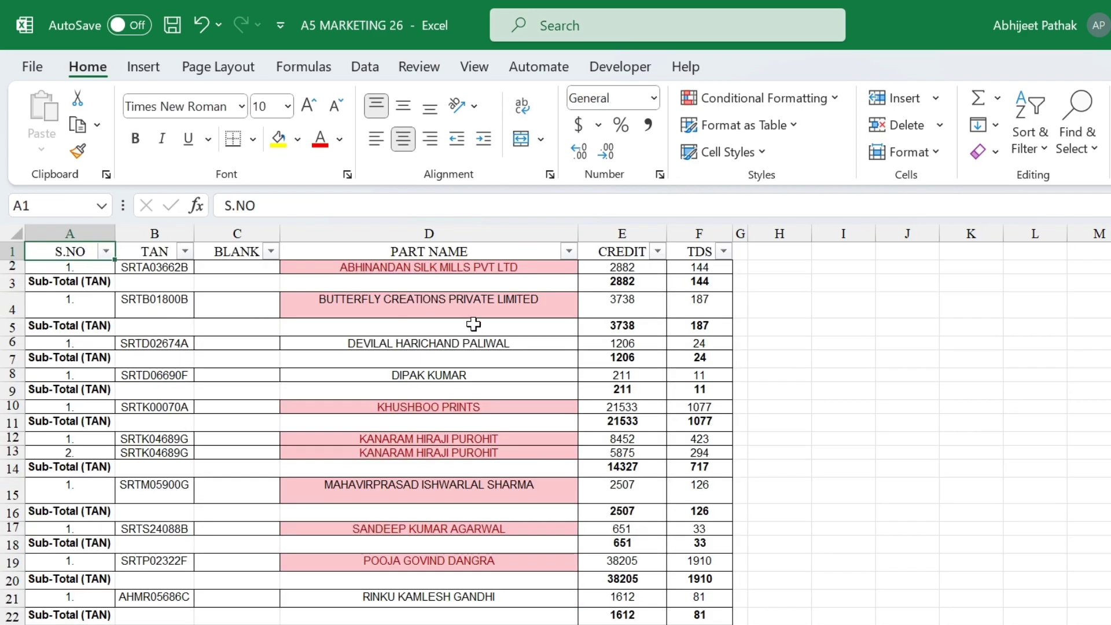
Compare the CREDIT and TDS amounts of the party entries with their Sub-Total (TAN) rows
click(399, 267)
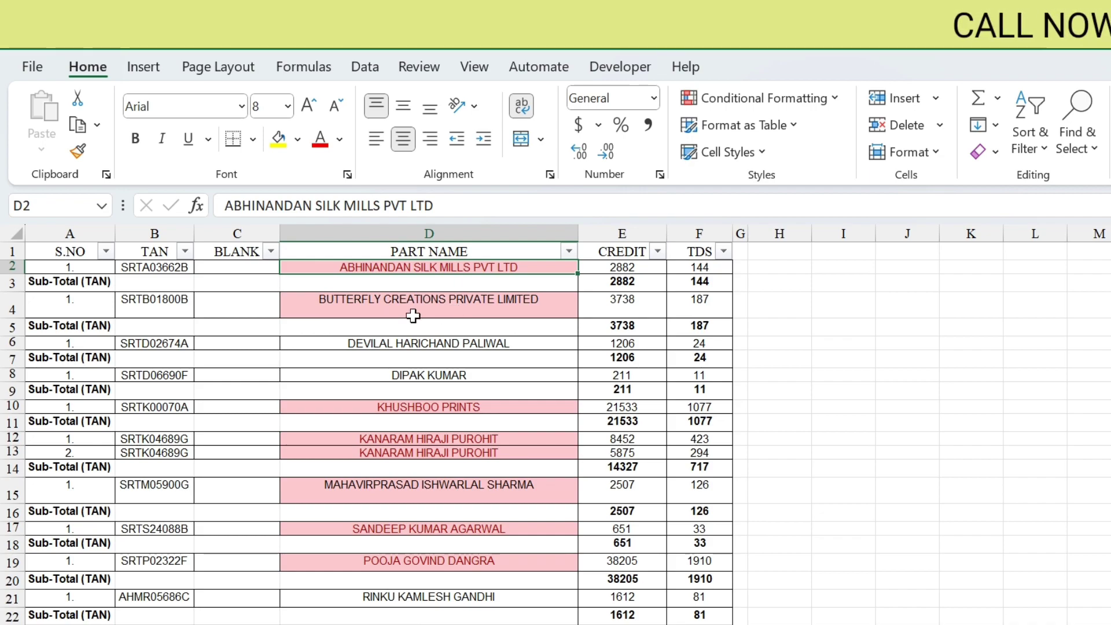
drag(84, 284, 727, 286)
click(640, 265)
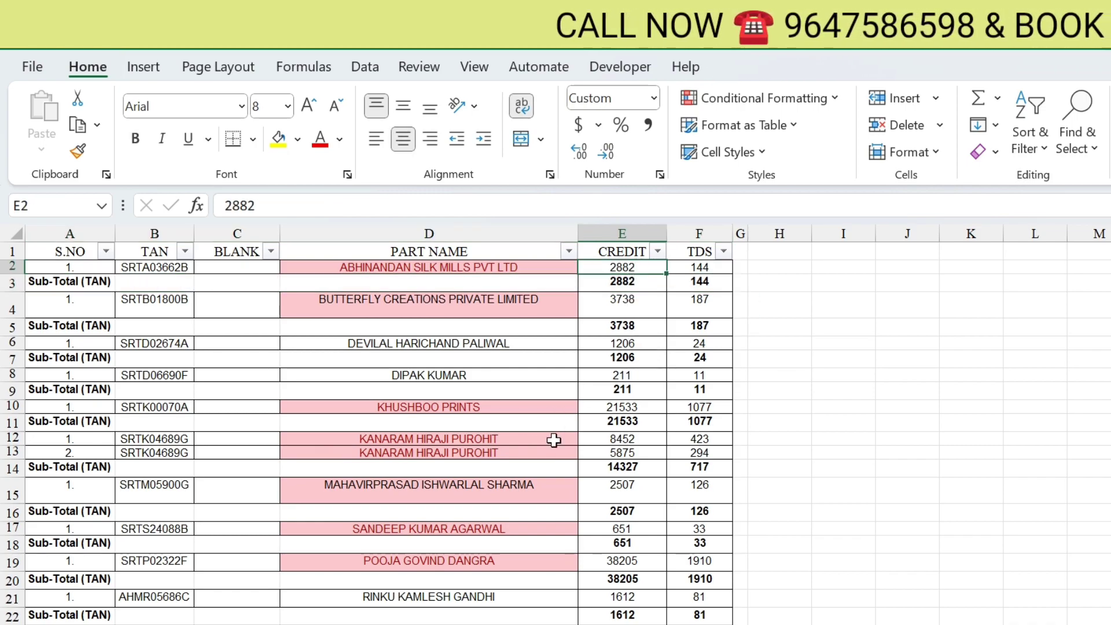
scroll(554, 441, down, 3)
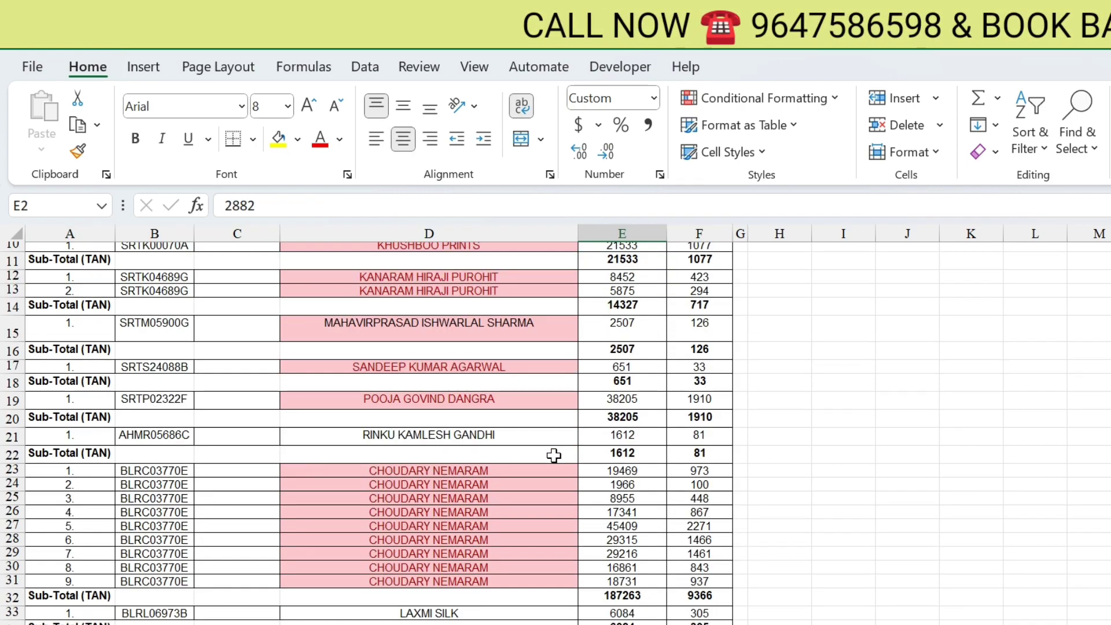
click(634, 598)
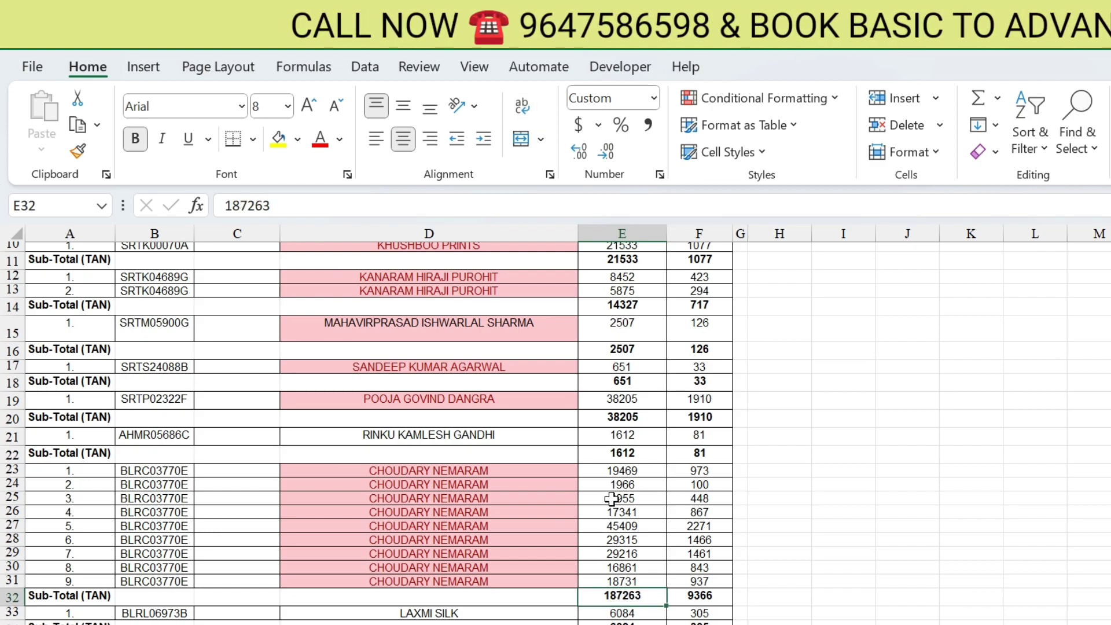
scroll(653, 408, up, 3)
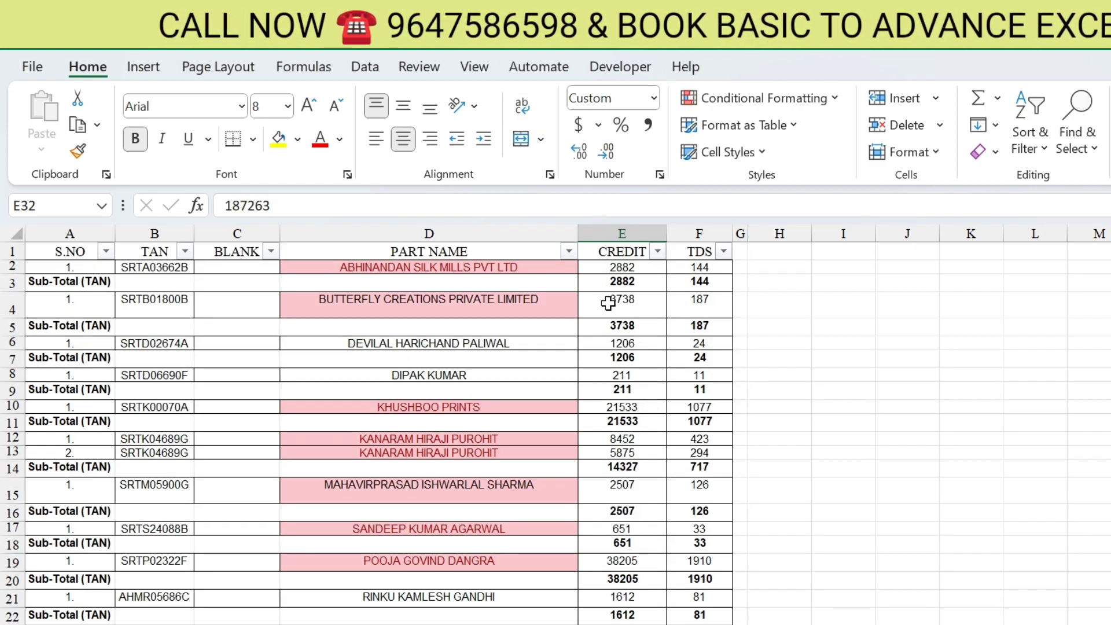
drag(589, 283, 721, 282)
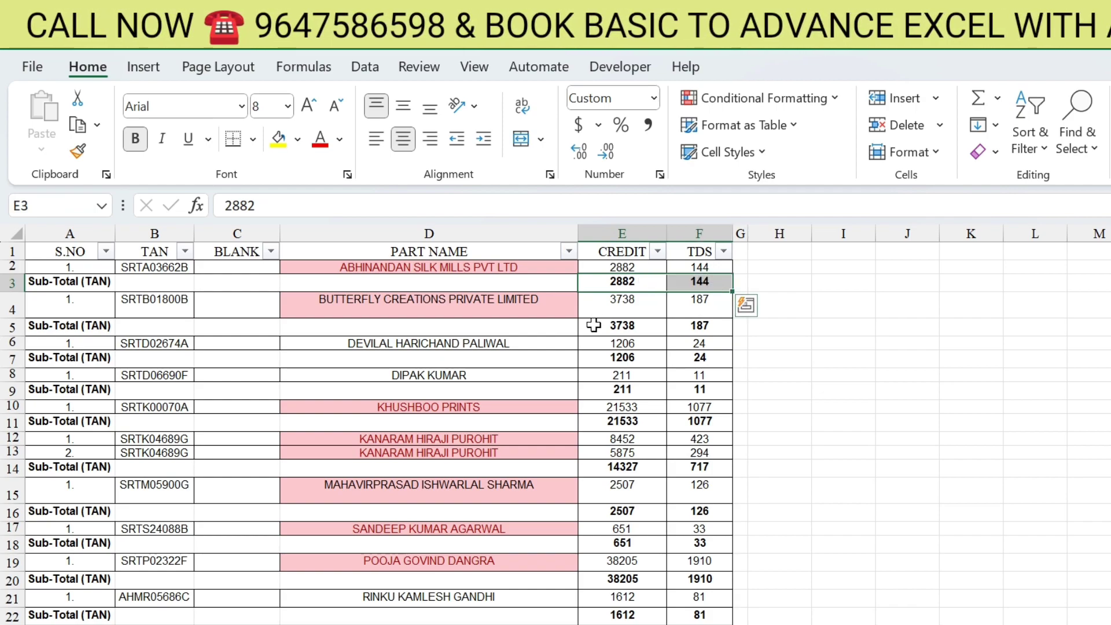
drag(588, 324, 686, 326)
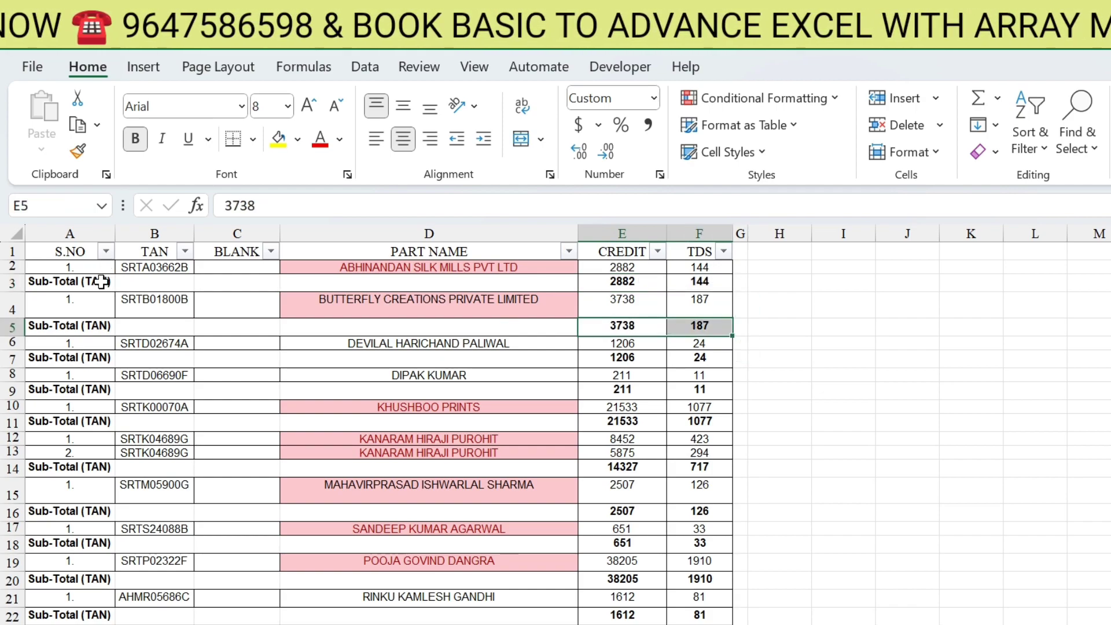
drag(96, 282, 700, 286)
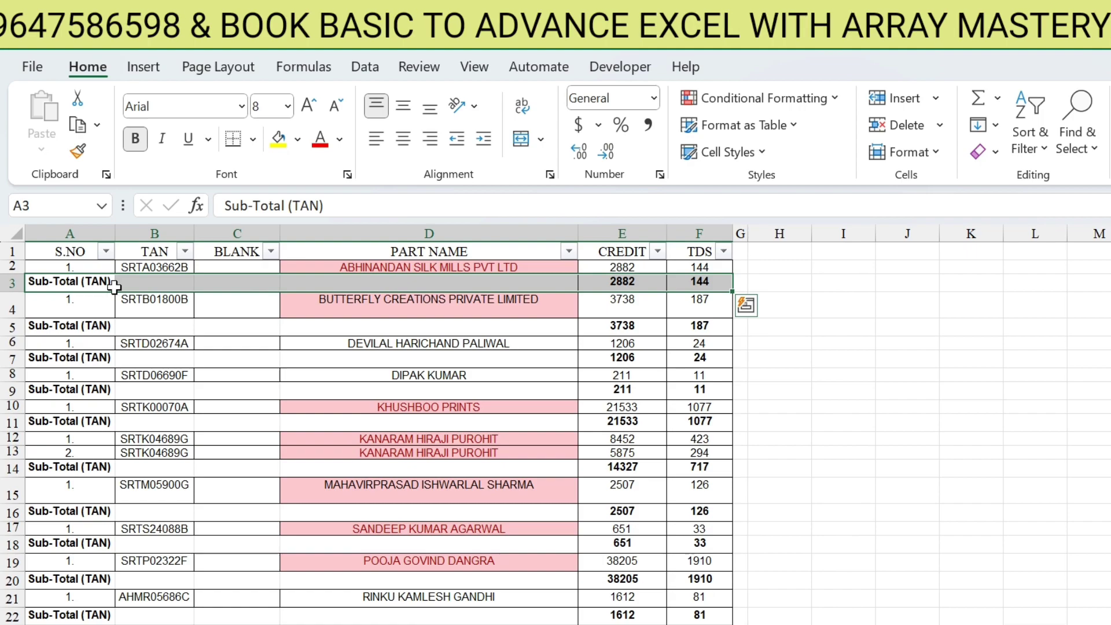
Filter the S.NO column to show only the Sub-Total (TAN) rows
click(92, 284)
click(106, 252)
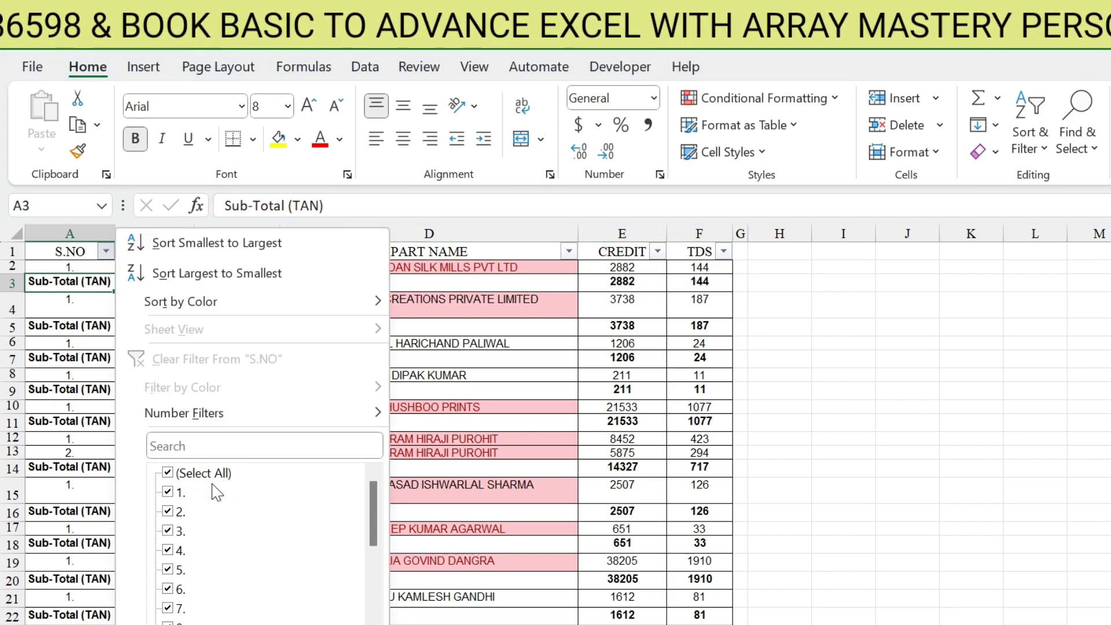
click(168, 473)
drag(373, 509, 373, 582)
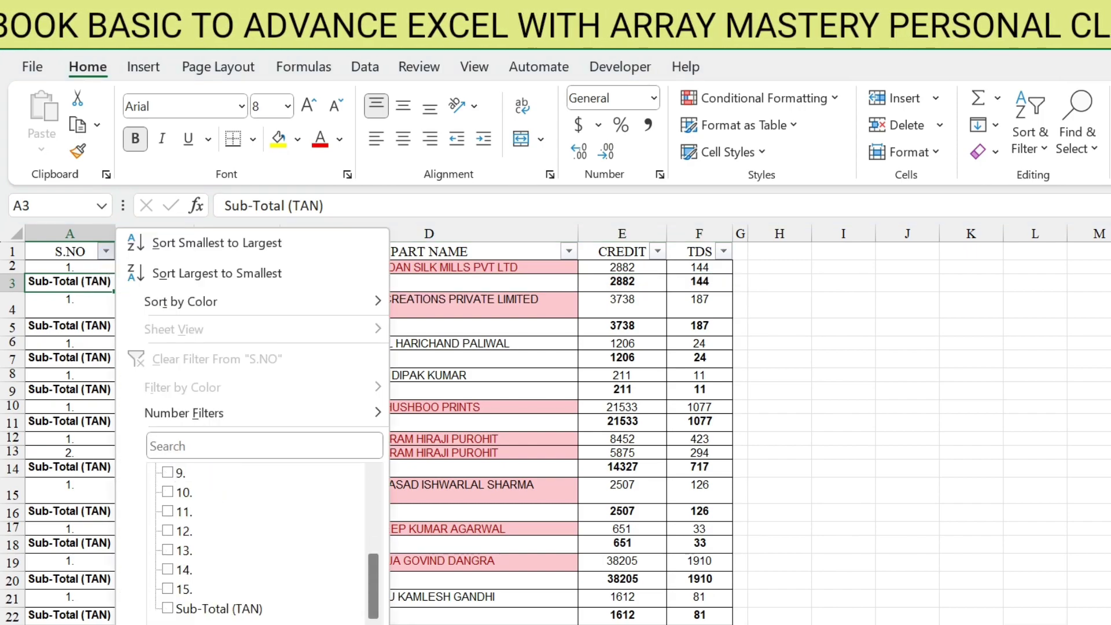
click(223, 609)
key(Return)
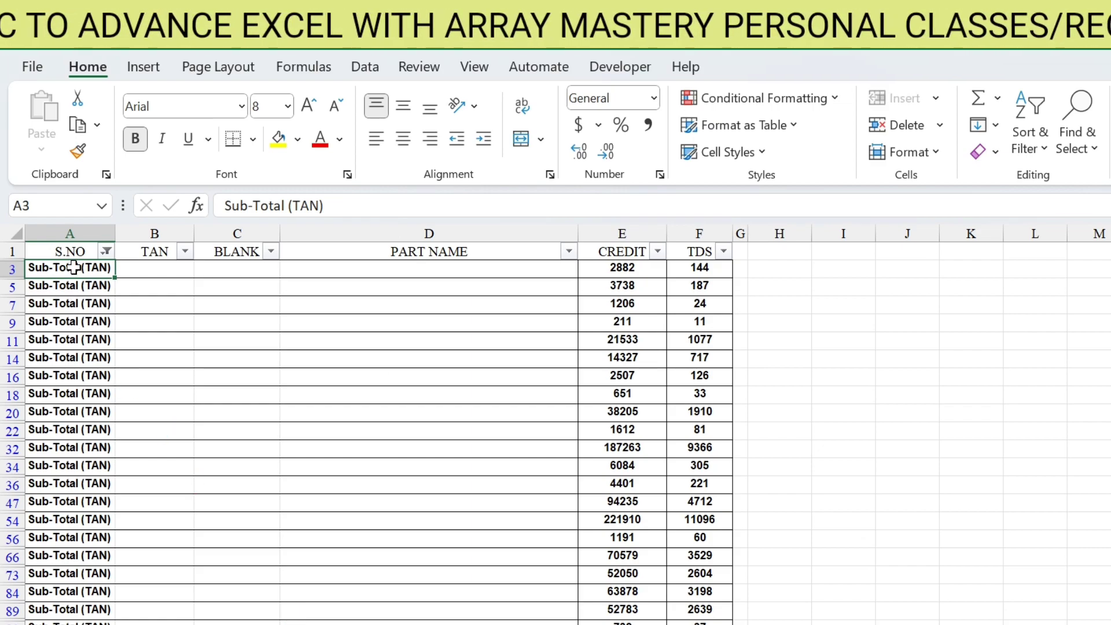
Delete all the filtered Sub-Total (TAN) rows and remove the filter from the header row
key(shift+space)
key(ctrl+shift+Down)
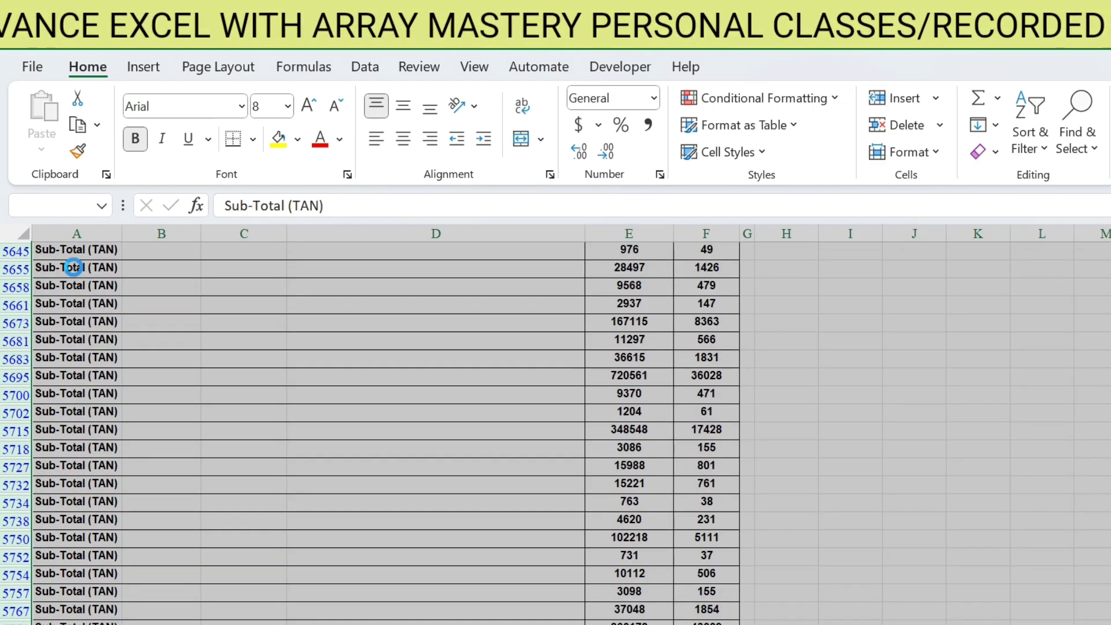
key(ctrl+minus)
click(81, 276)
click(81, 252)
key(ctrl+shift+l)
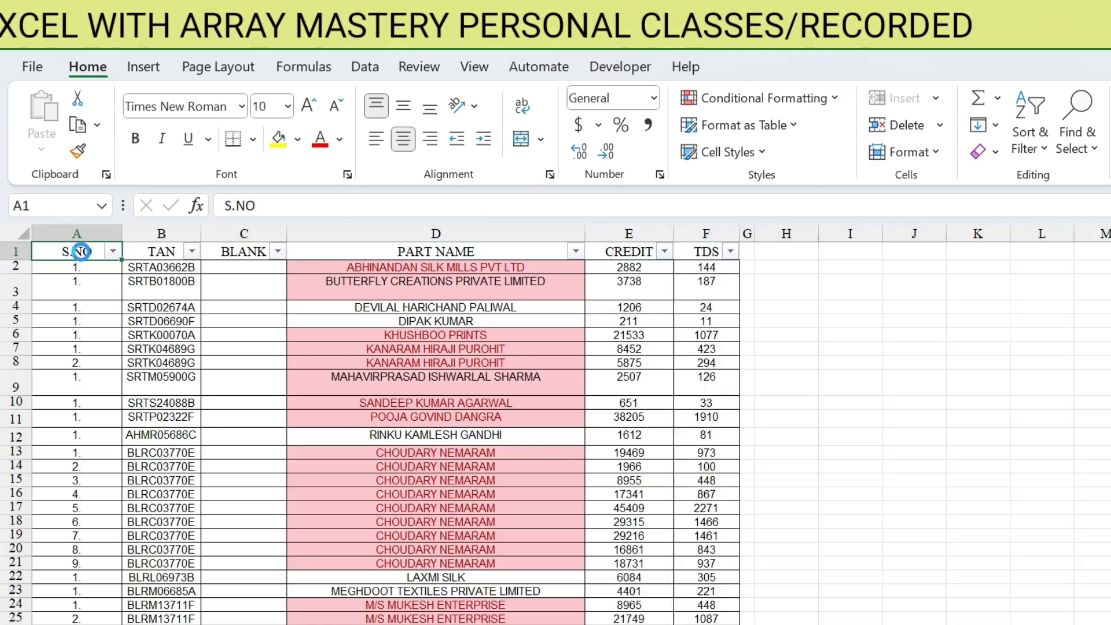
Examine the remaining CREDIT entries and the repeated party name in D13:D21
click(633, 271)
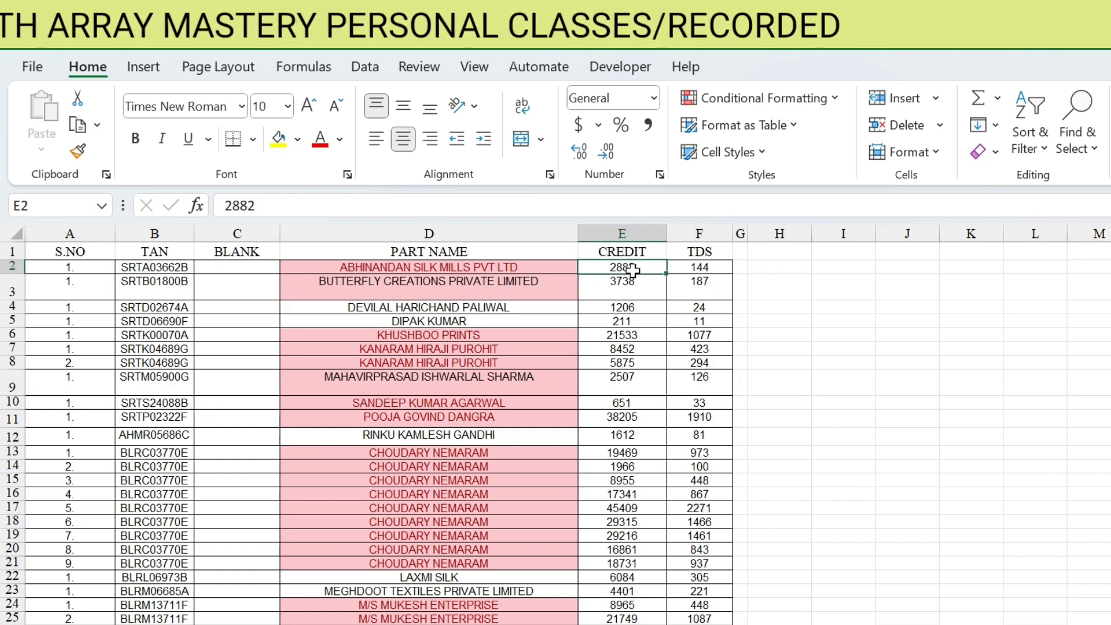
click(502, 455)
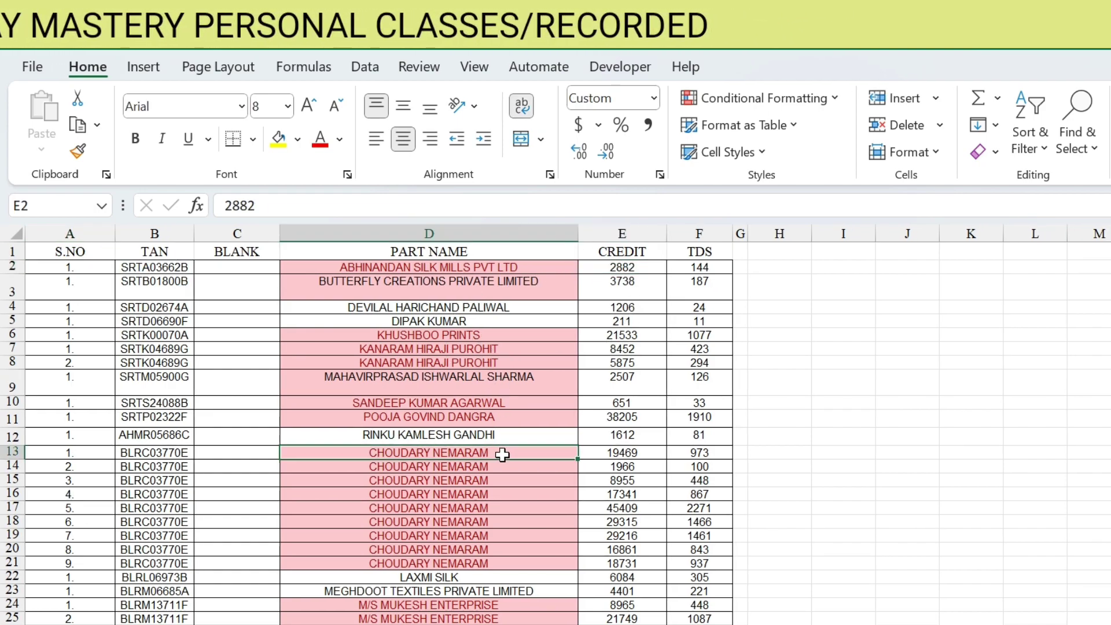
drag(503, 455, 502, 563)
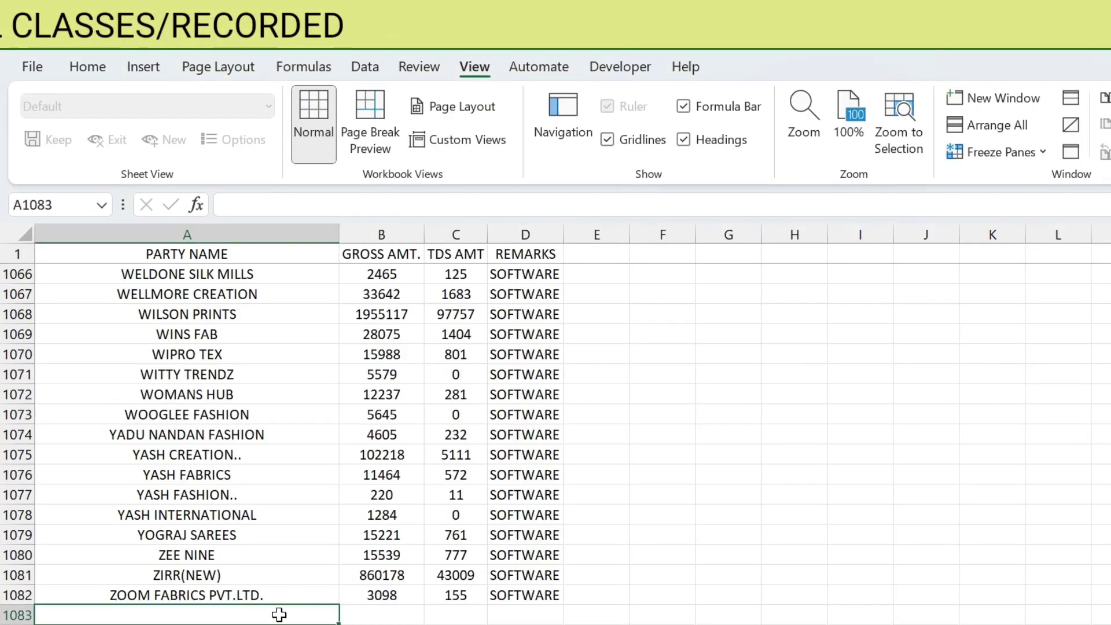
Enter a UNIQUE formula in A1083 of SALES DETAILS TDS that lists the party names from D2:D4911 of Table 1 in A5 MARKETING 26
scroll(335, 588, down, 1)
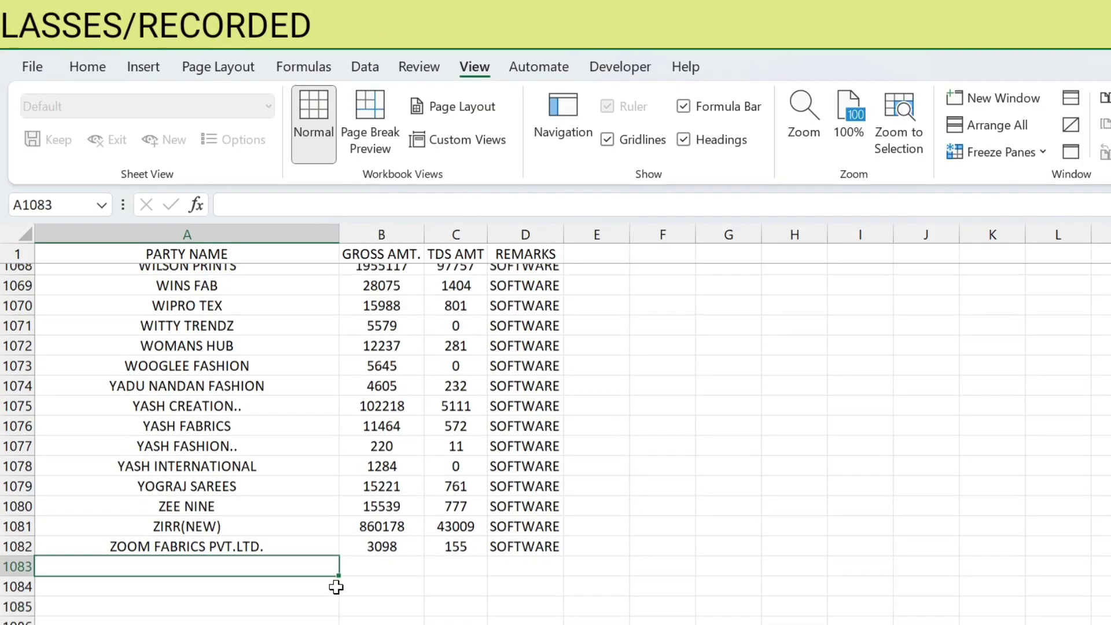
text(=UNIQU)
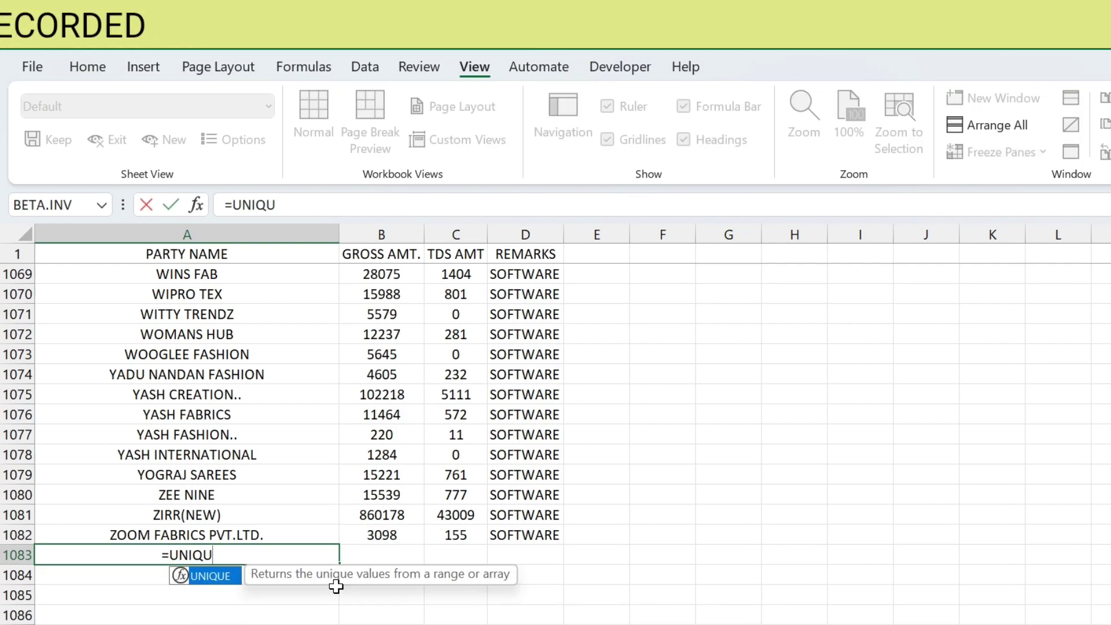
key(Tab)
key(alt+Tab)
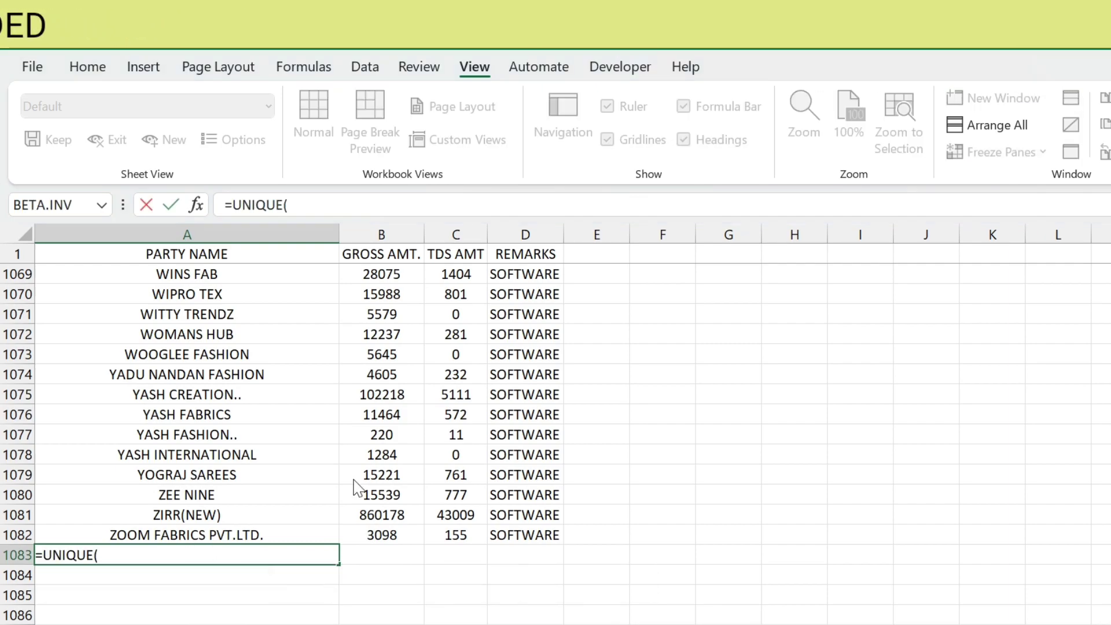
key(alt+Tab)
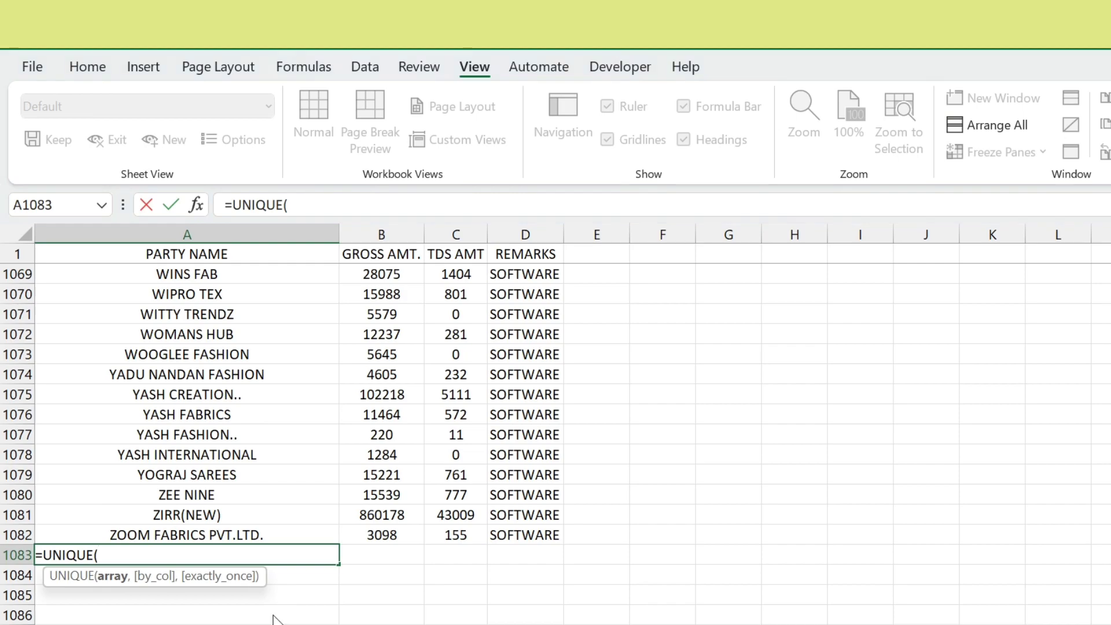
key(alt+Tab)
key(ctrl+Page_Up)
click(404, 369)
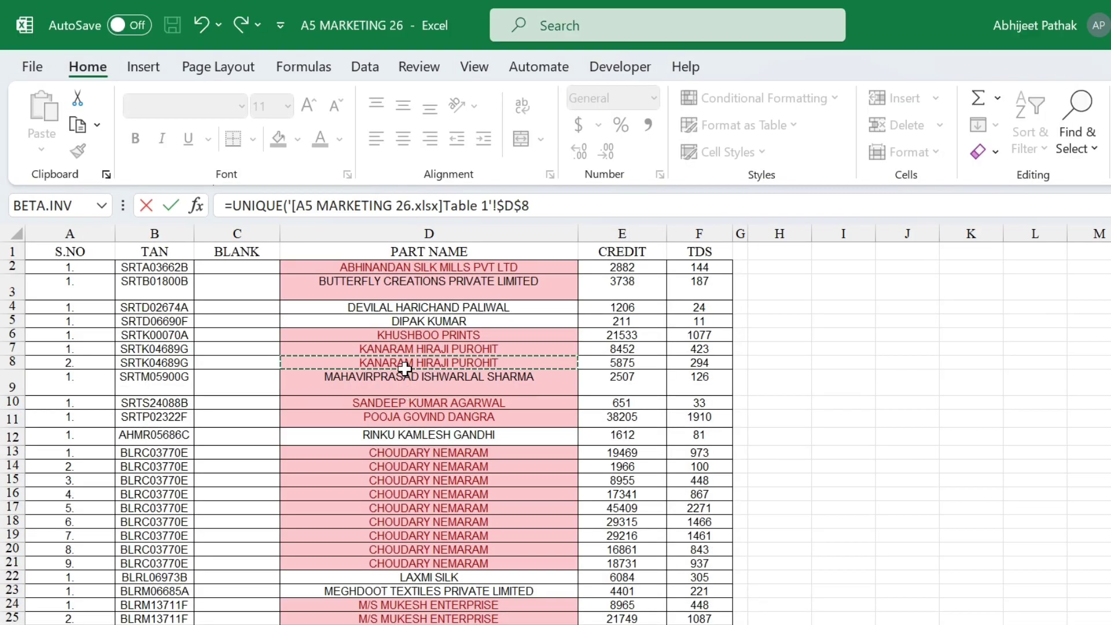
key(ctrl+Up)
key(Down)
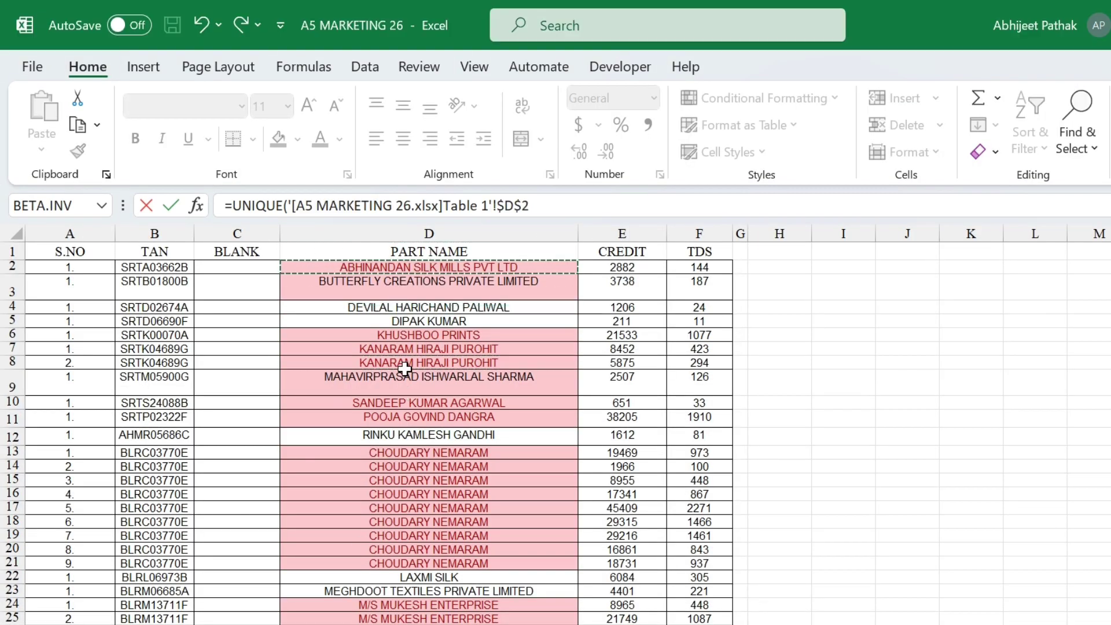
key(ctrl+shift+Down)
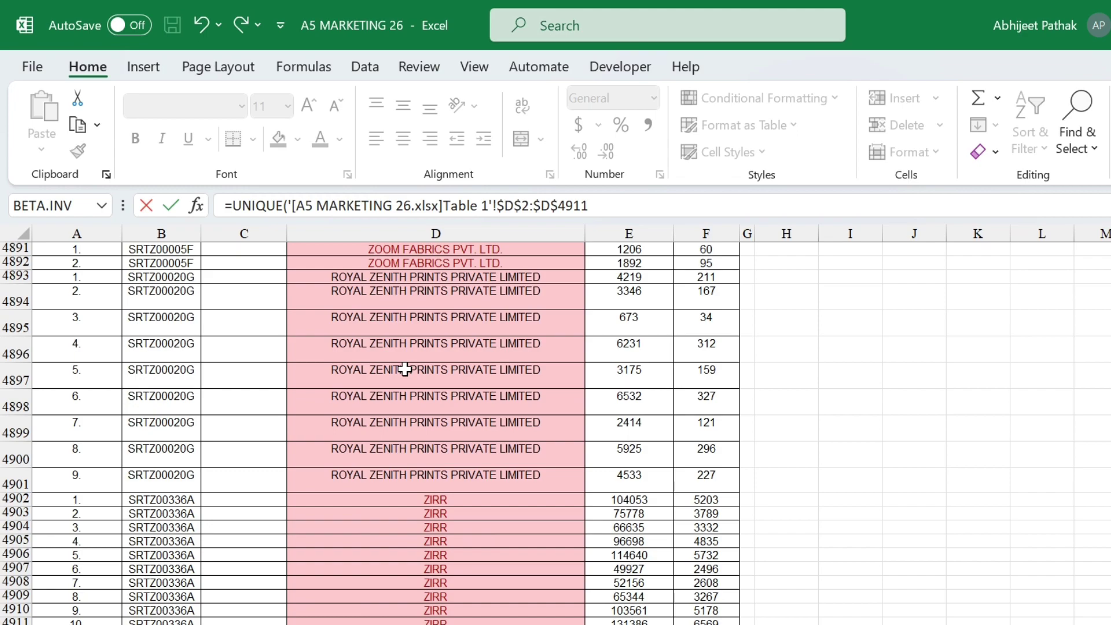
key(Return)
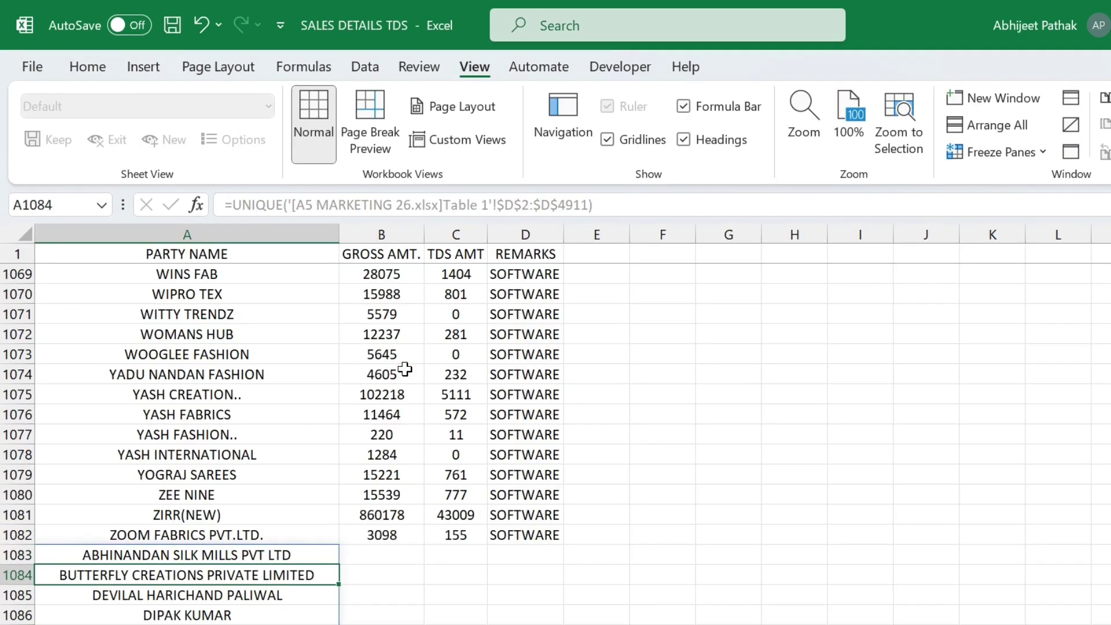
Convert the list of unique party names starting at A1083 to static values by copying it and pasting values over itself
key(Up)
key(ctrl+shift+Down)
key(ctrl+c)
key(Up)
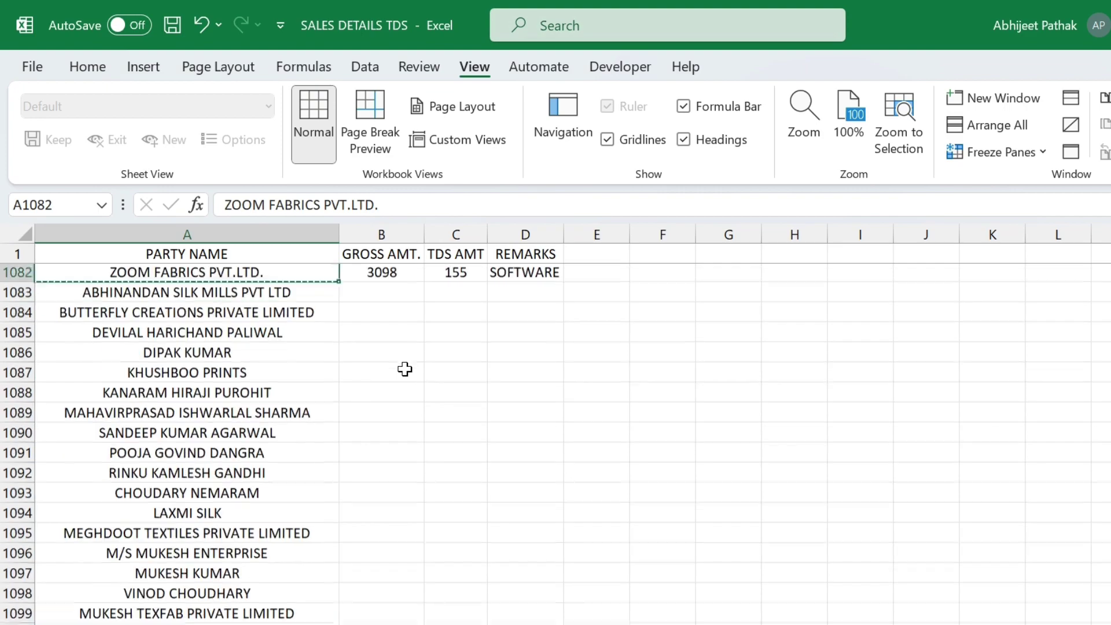
key(Down)
key(alt+e)
key(s)
key(v)
key(Return)
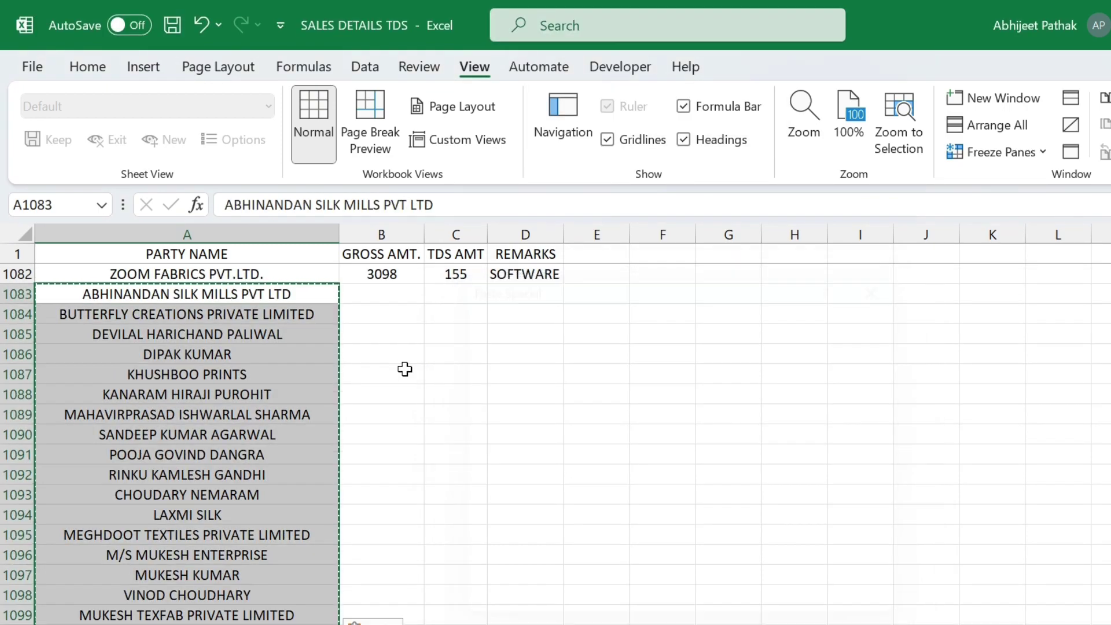
Enter the remark 26 AS in D1083 for the first added party
key(Right)
key(Right)
key(Right)
text(26)
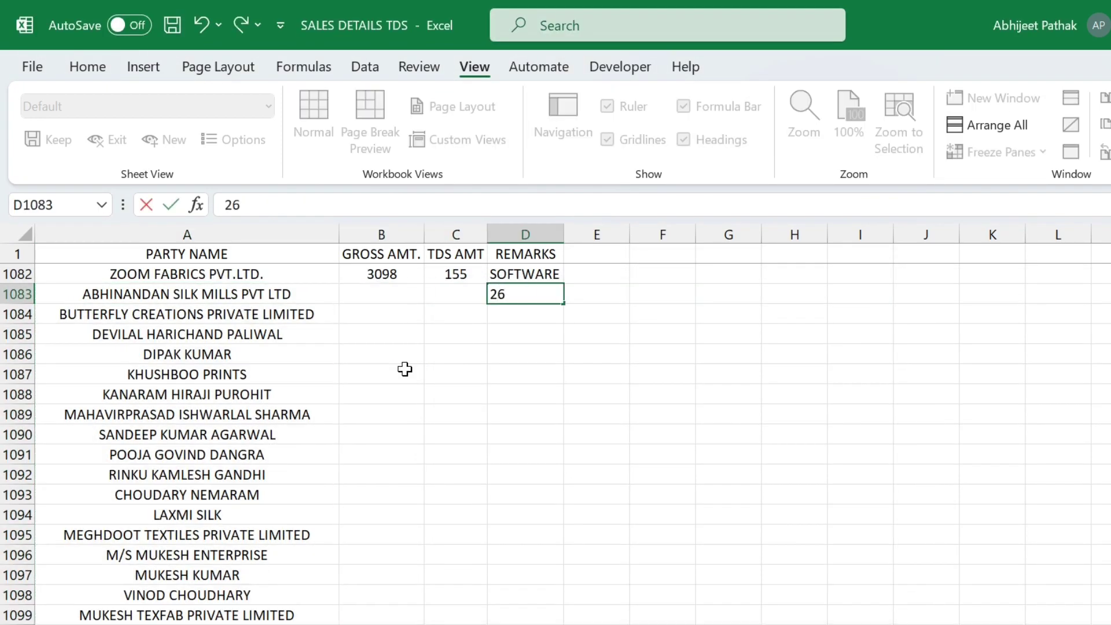
key(Return)
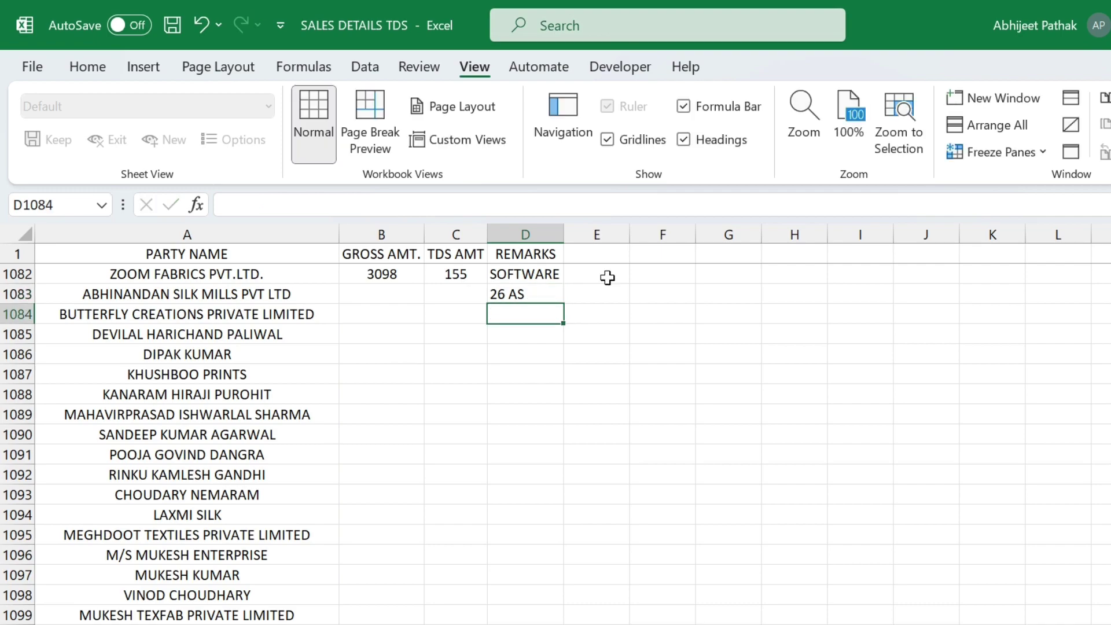
Select the gross amount cell B1083, switch to A5 MARKETING 26 and bring up its Table 1 sheet
click(388, 294)
scroll(365, 412, up, 2)
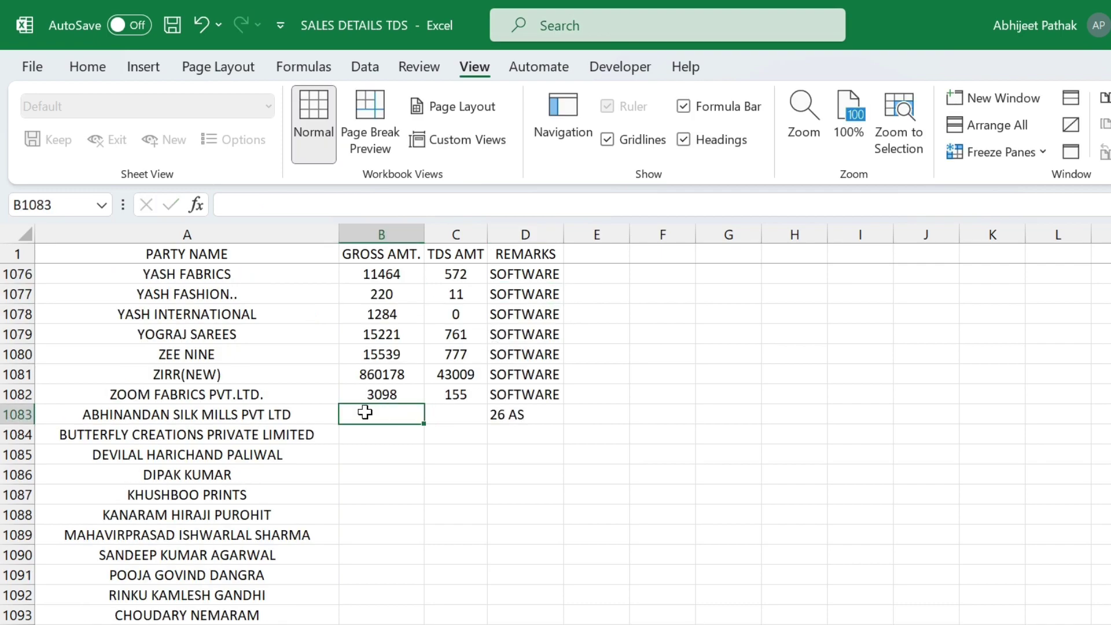
key(alt+Tab)
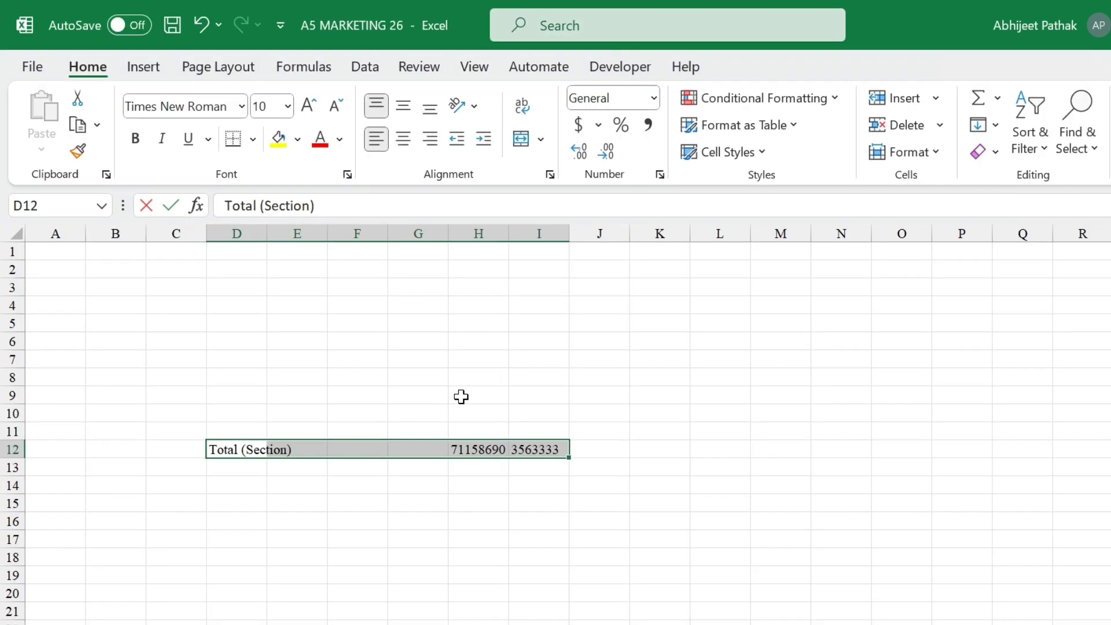
key(alt+Tab)
key(alt+Tab)
key(ctrl+Page_Up)
key(ctrl+Page_Up)
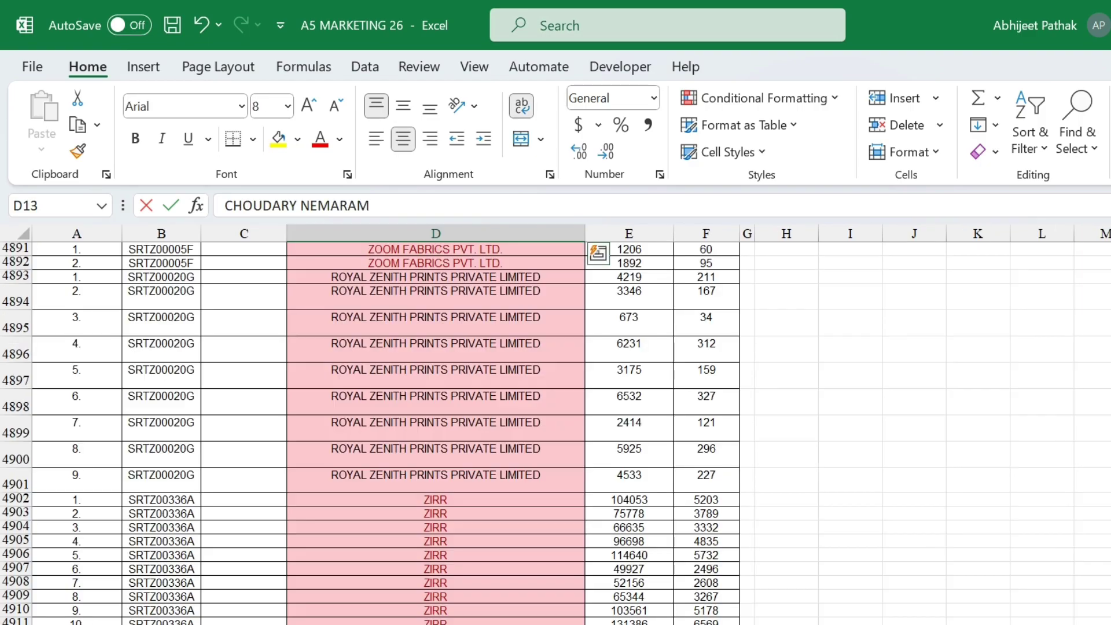
Examine the repeated ROYAL ZENITH PRINTS PRIVATE LIMITED entries with their CREDIT and TDS amounts, check those column headings and return to SALES DETAILS TDS
click(462, 334)
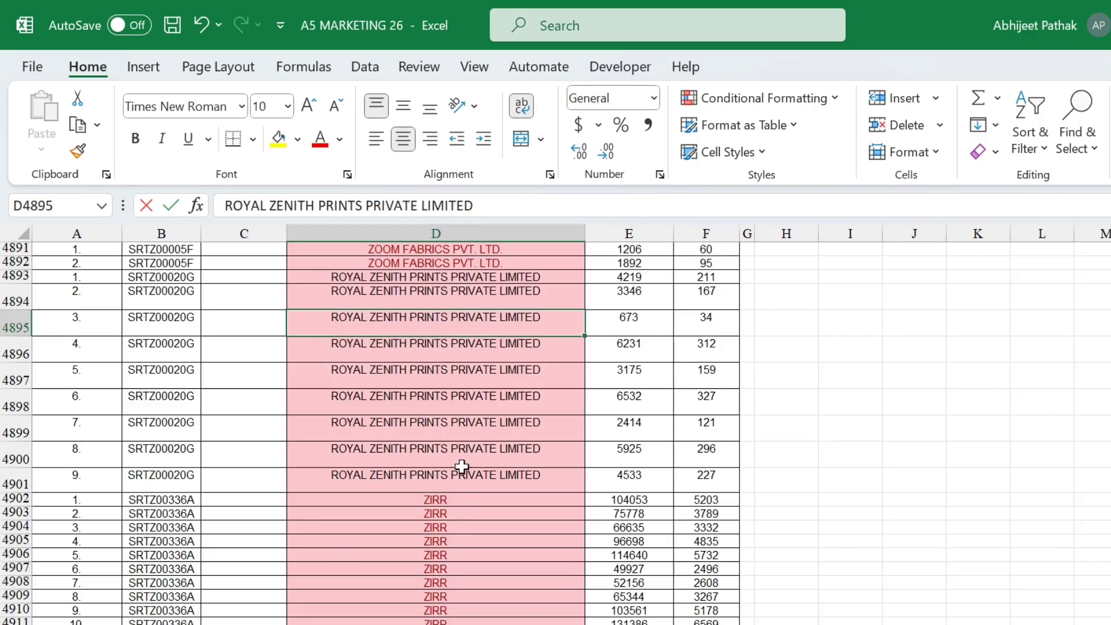
click(467, 275)
drag(467, 275, 490, 472)
drag(636, 276, 639, 481)
drag(707, 284, 715, 476)
click(488, 397)
key(ctrl+Up)
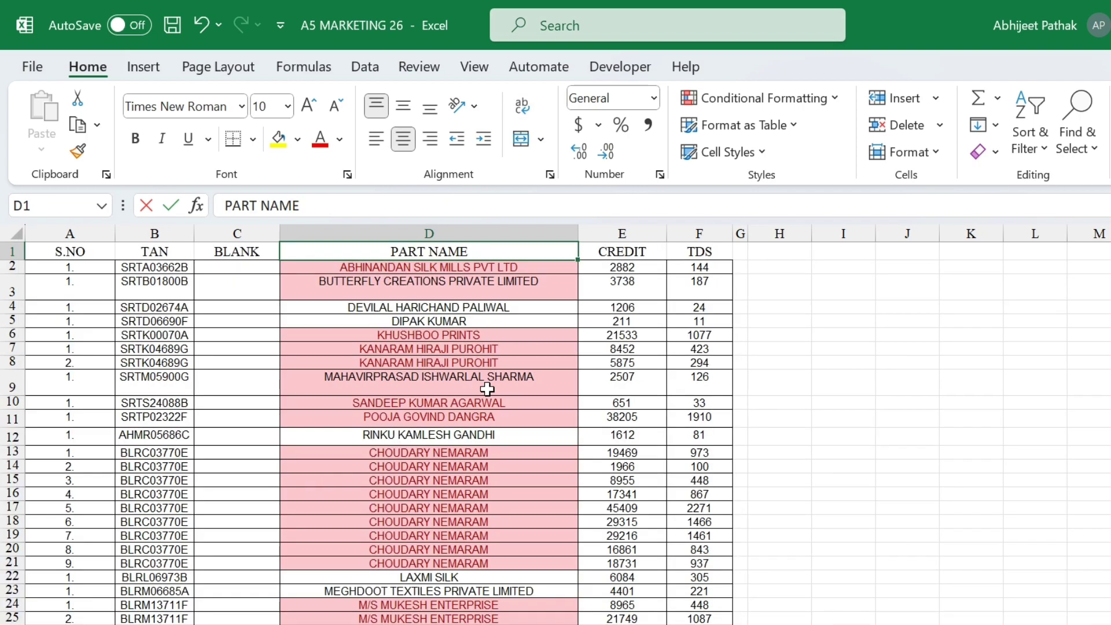
key(Right)
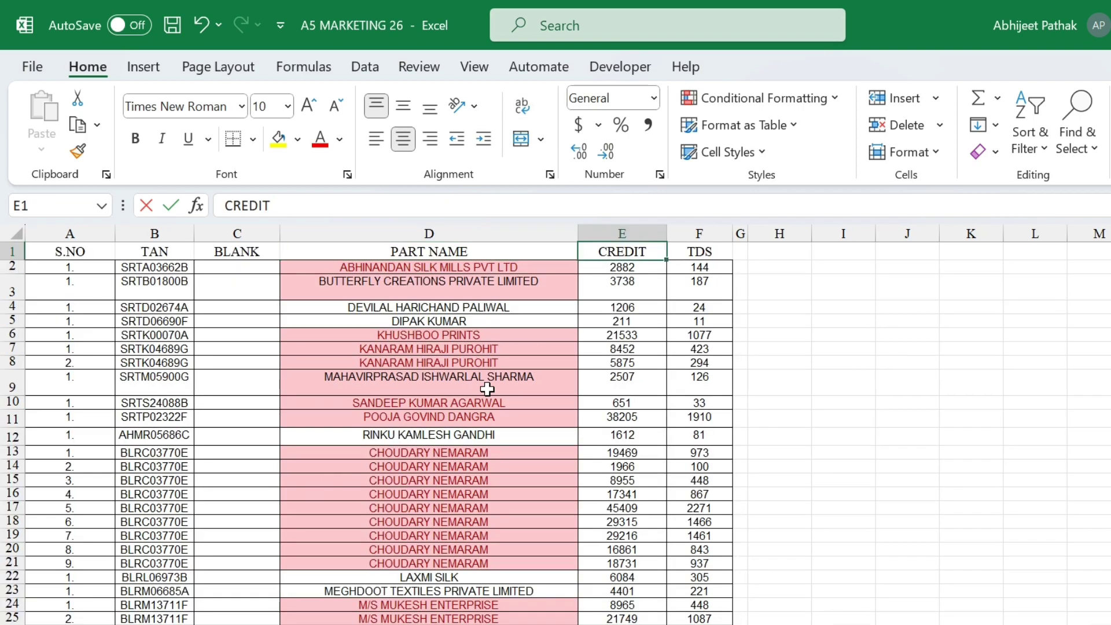
key(Right)
key(Left)
key(alt+Tab)
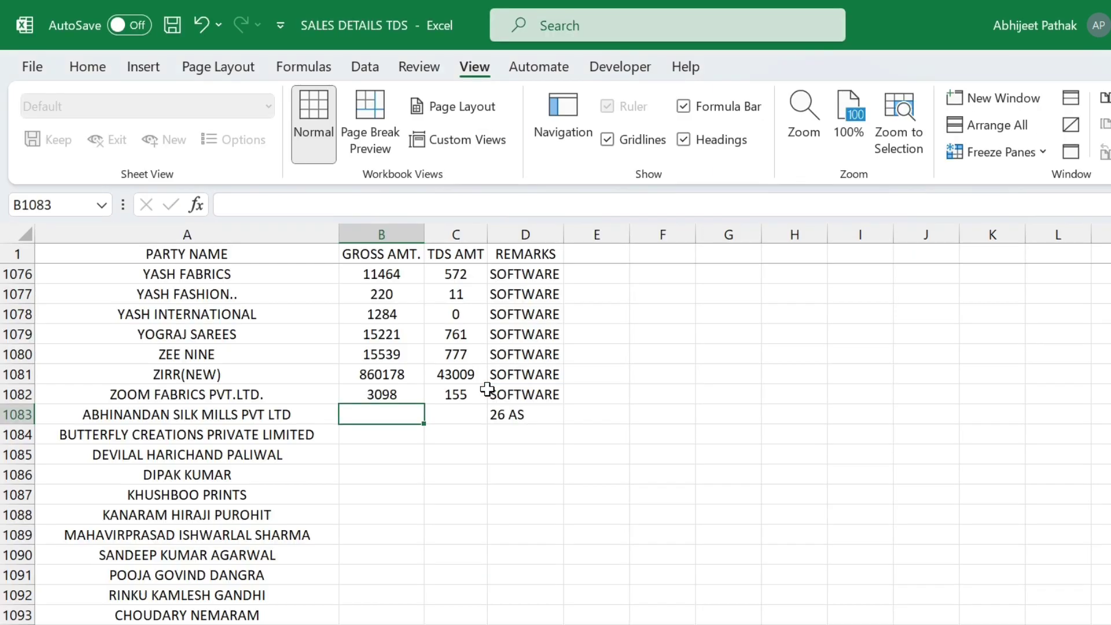
Start a SUMIFS formula in B1083 with CREDIT cells E$2:E$4911 of Table 1 in A5 MARKETING 26 as the sum range, locking only the rows
text(=SUMIFS()
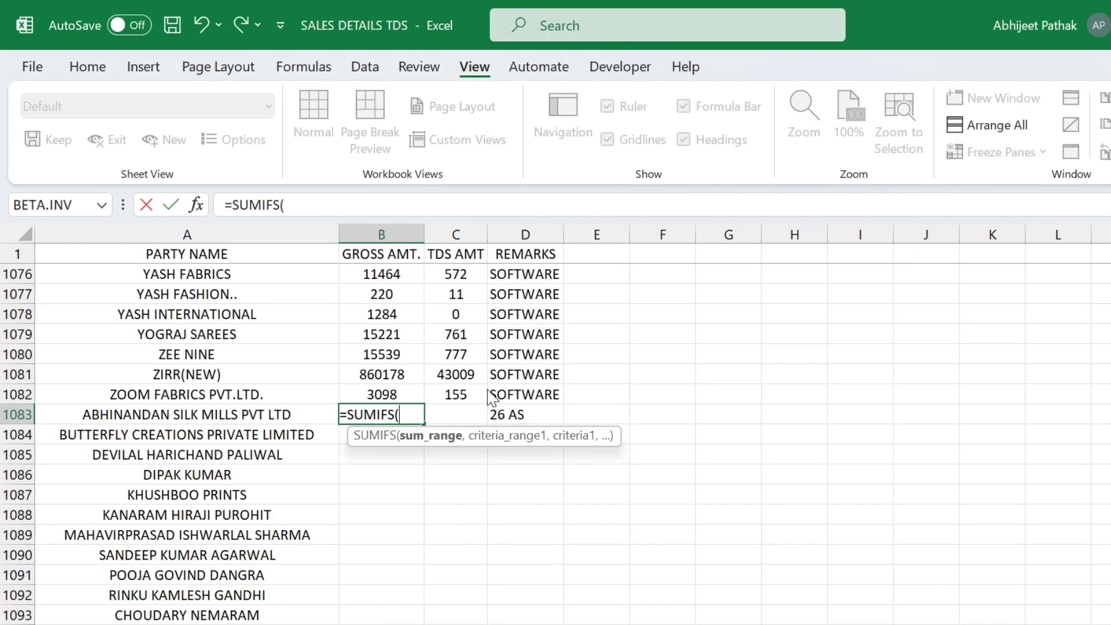
key(alt+Tab)
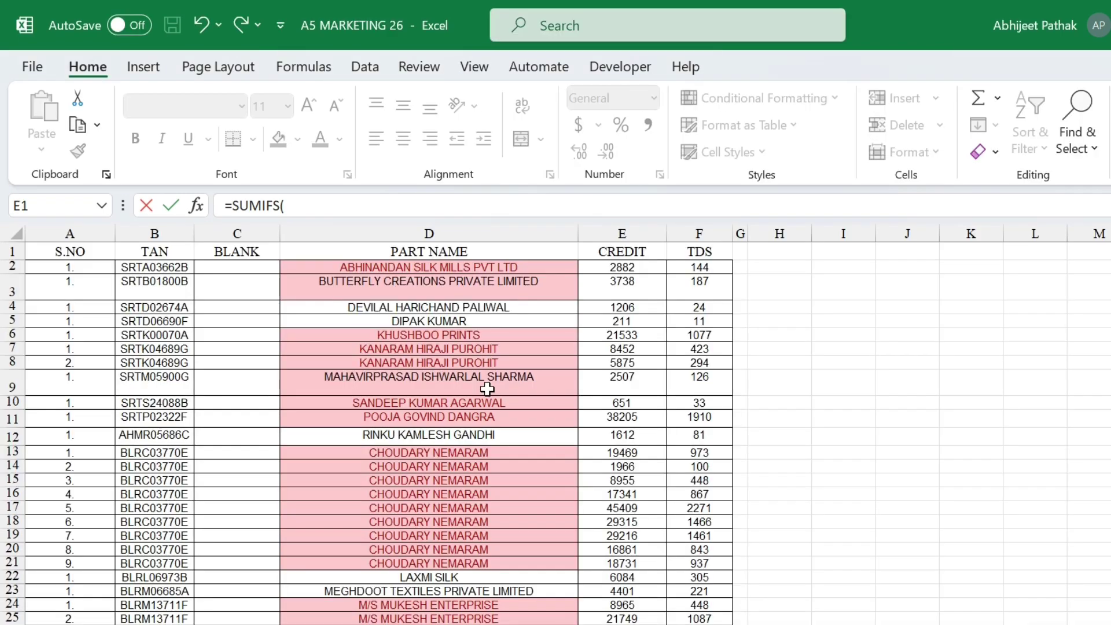
key(ctrl+Home)
key(Right)
key(Right)
key(Right)
key(Right)
key(Down)
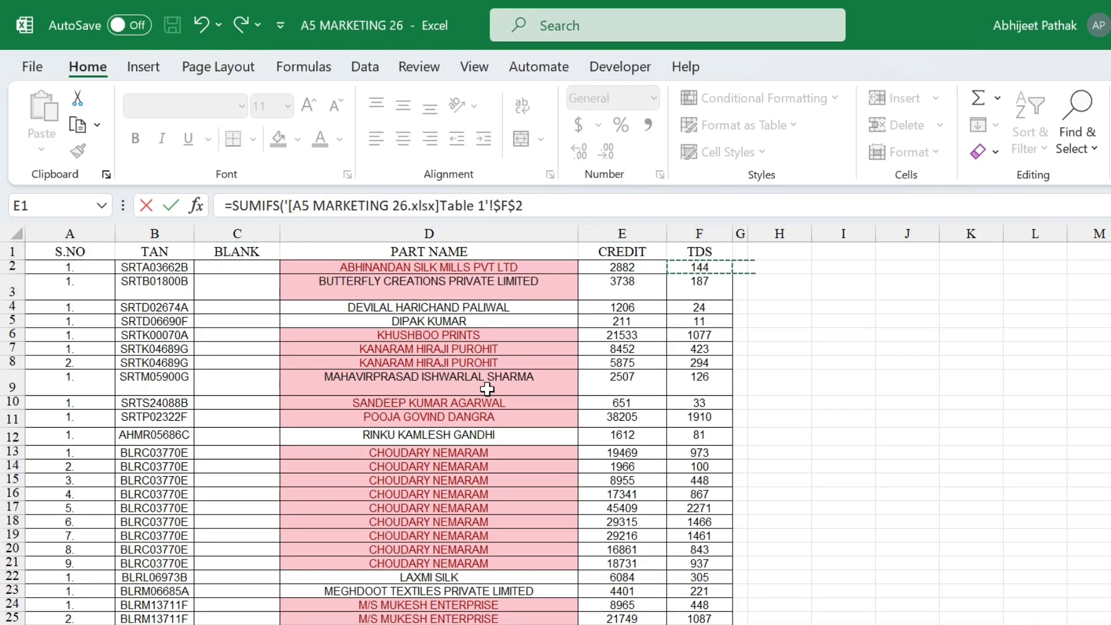
key(ctrl+shift+Down)
key(F4)
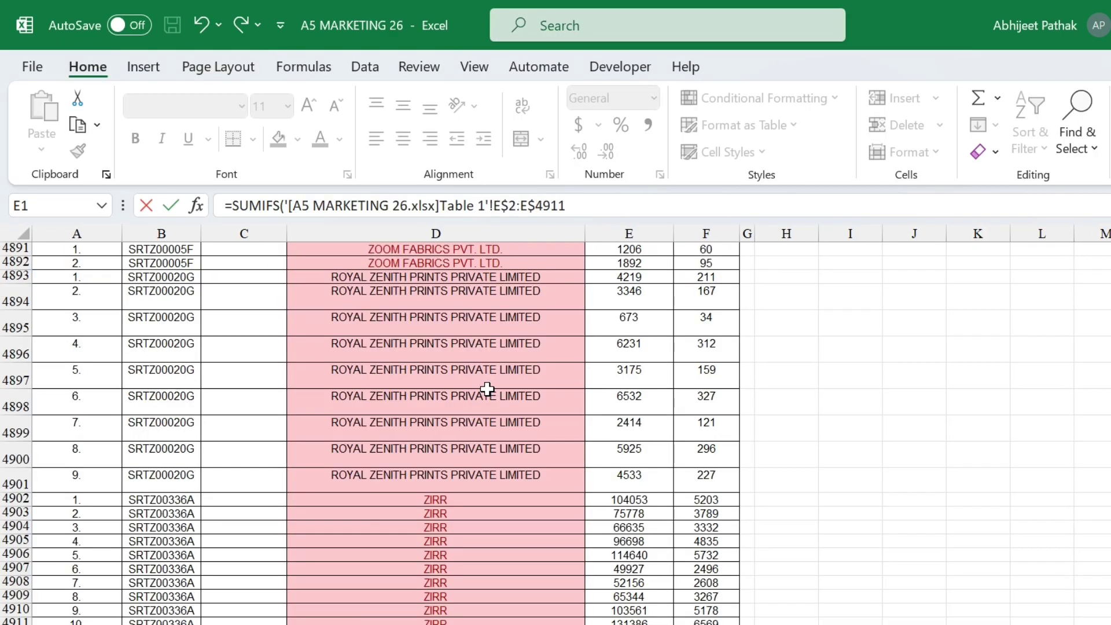
Add the party name cells D$2:D$4911 of Table 1 as the SUMIFS criteria range, locking only the rows
text(,)
key(ctrl+Home)
key(Right)
key(Right)
key(Right)
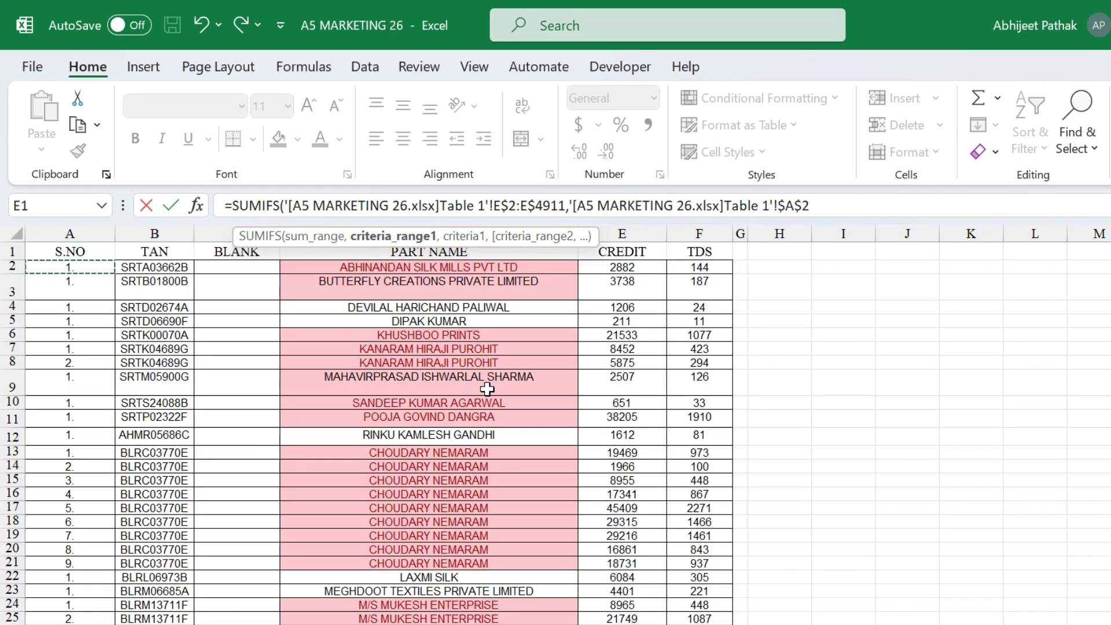
key(Down)
key(ctrl+shift+Down)
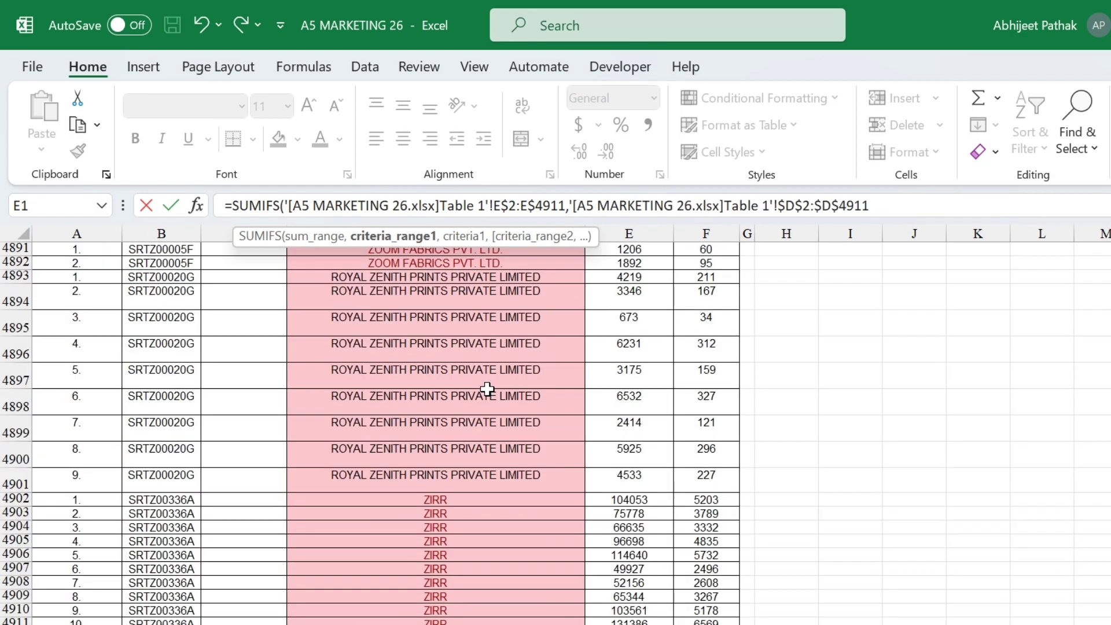
key(F4)
text(,)
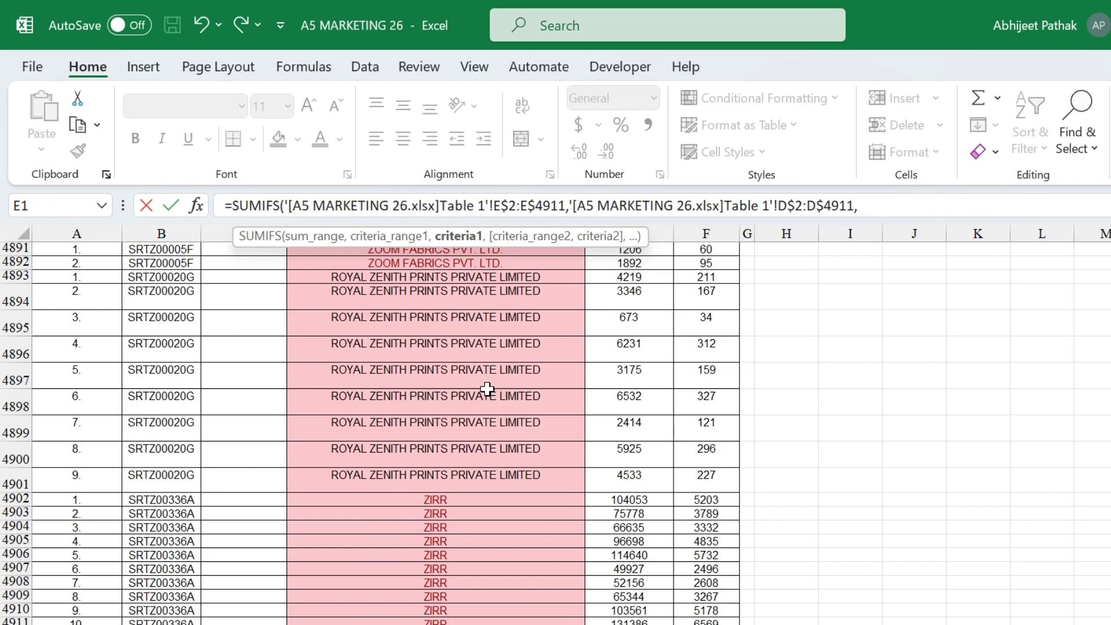
Use the party name in A1083 of SALES DETAILS TDS as the criterion and complete the SUMIFS formula
key(ctrl+Tab)
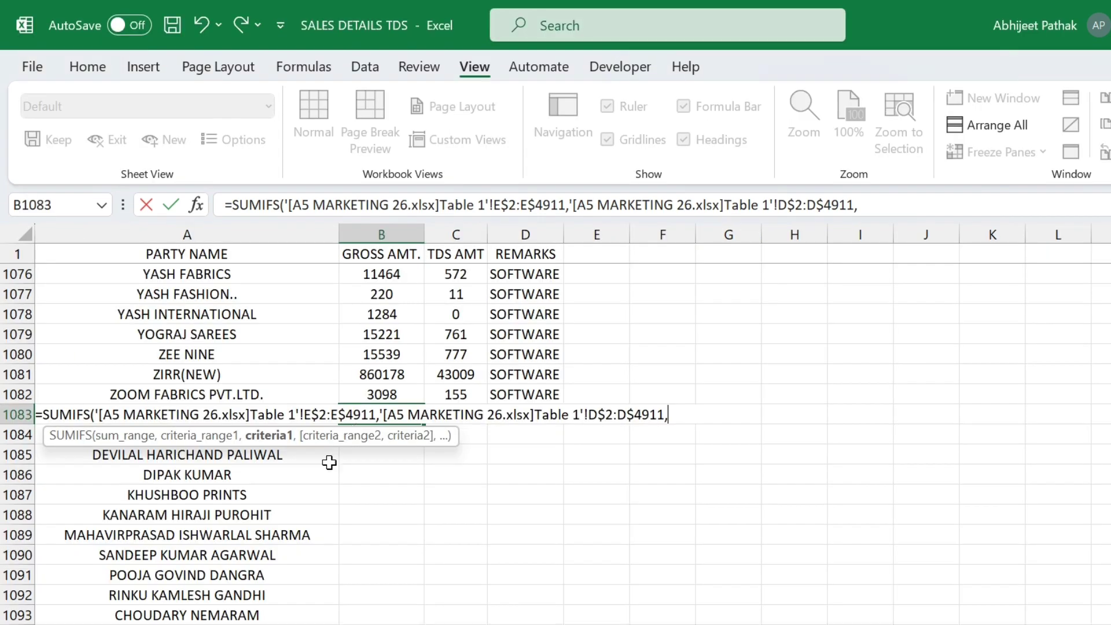
click(242, 463)
key(Up)
key(Up)
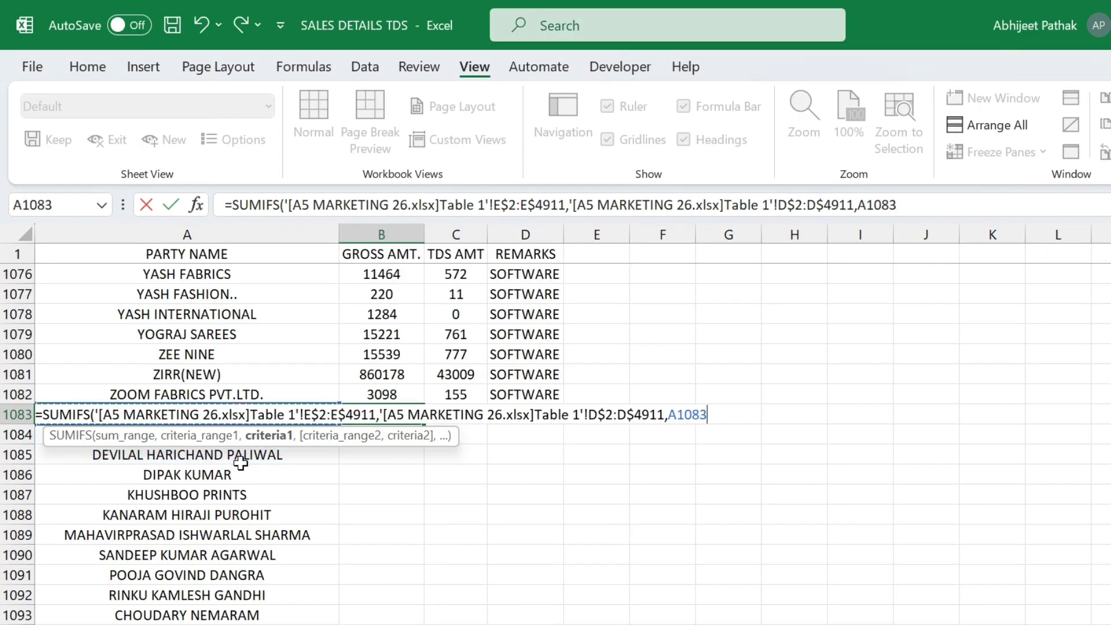
text())
key(Return)
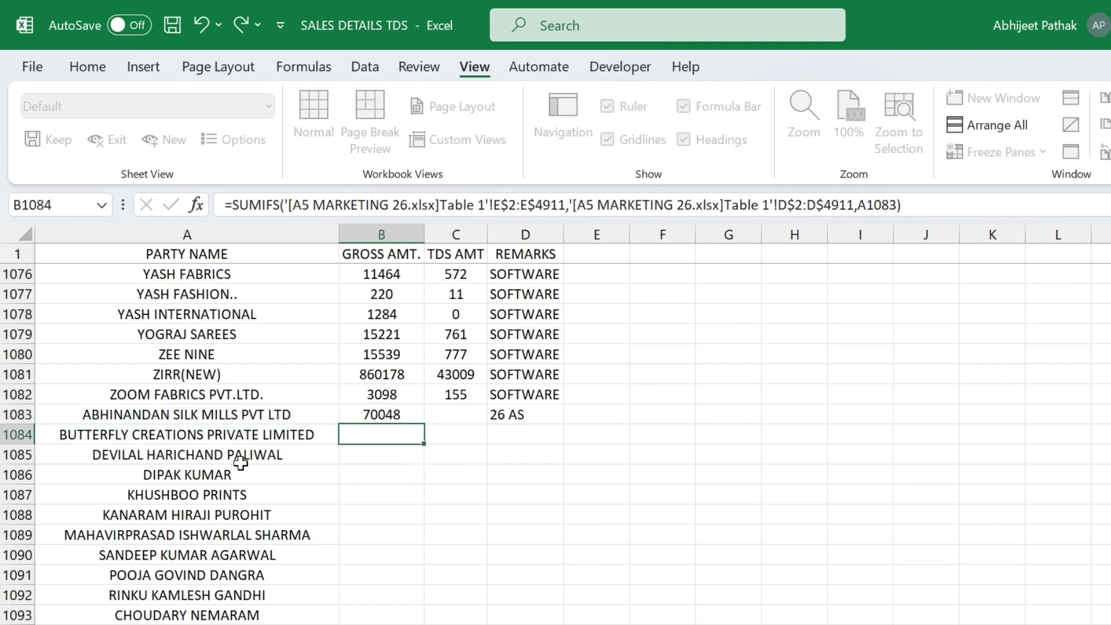
Fill the SUMIFS gross amount formula from B1083 down for all the added parties
key(Up)
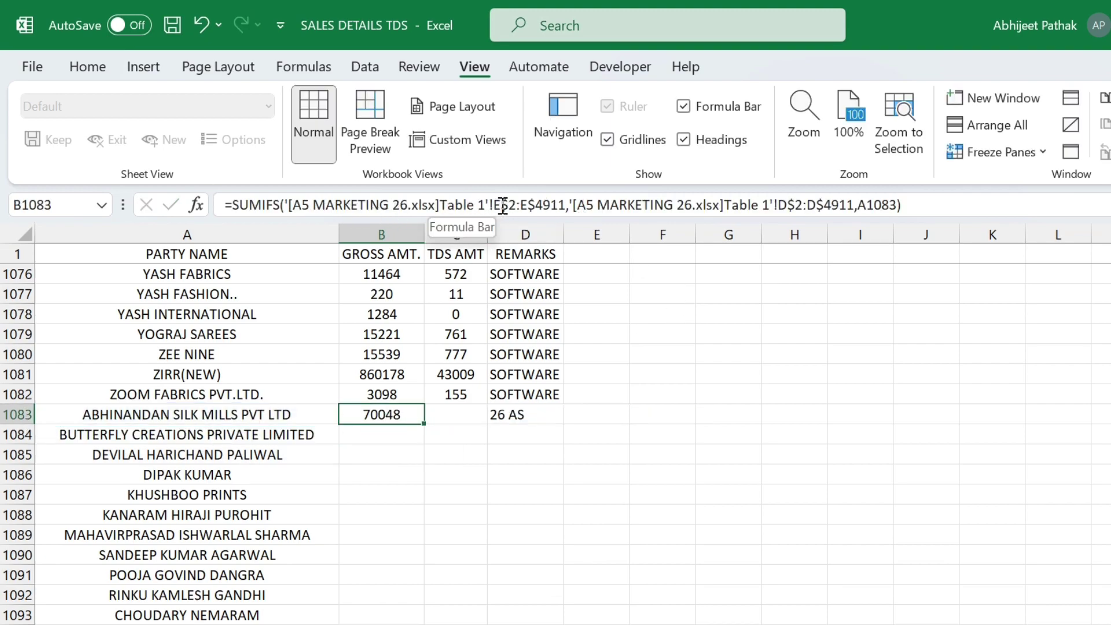
double_click(425, 423)
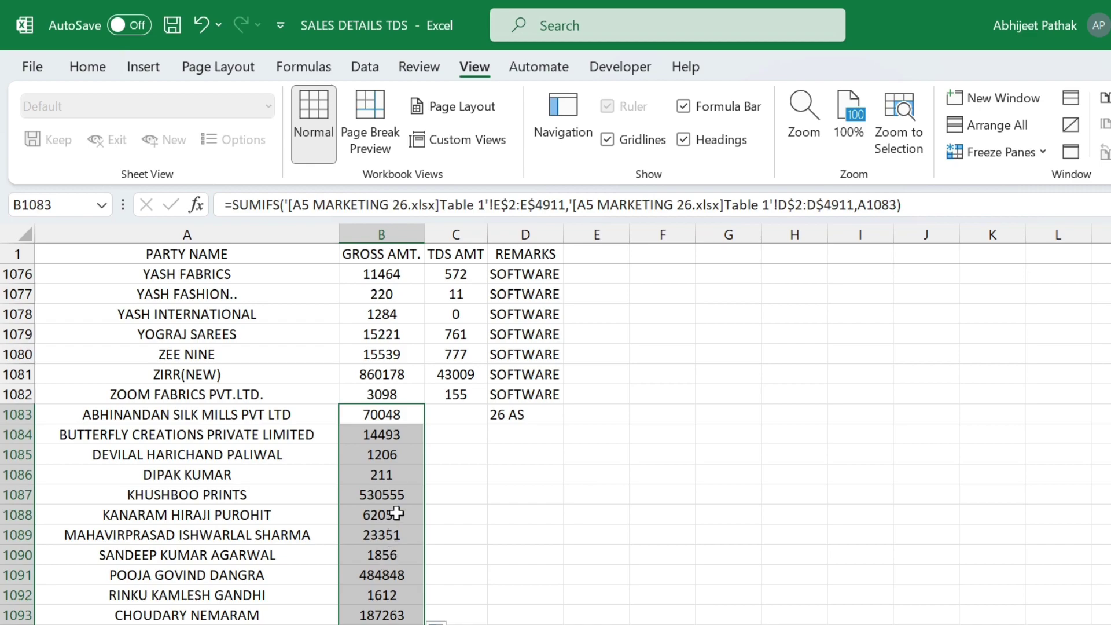
click(398, 496)
Select the TDS cell C1083 and check in A5 MARKETING 26 where the TDS column starts relative to CREDIT
click(431, 415)
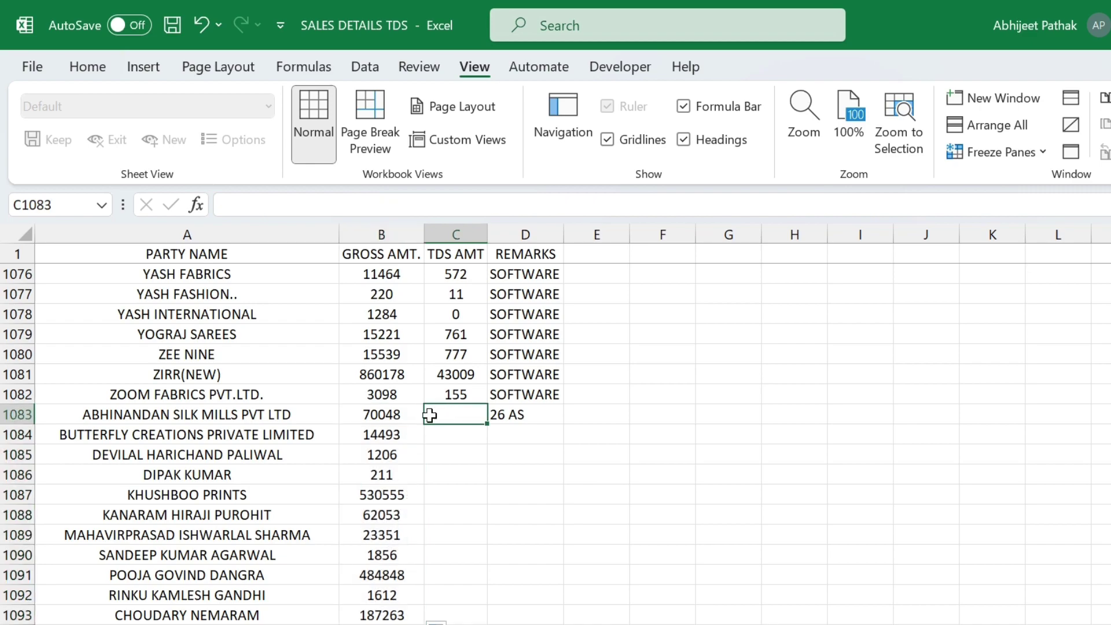
key(alt+Tab)
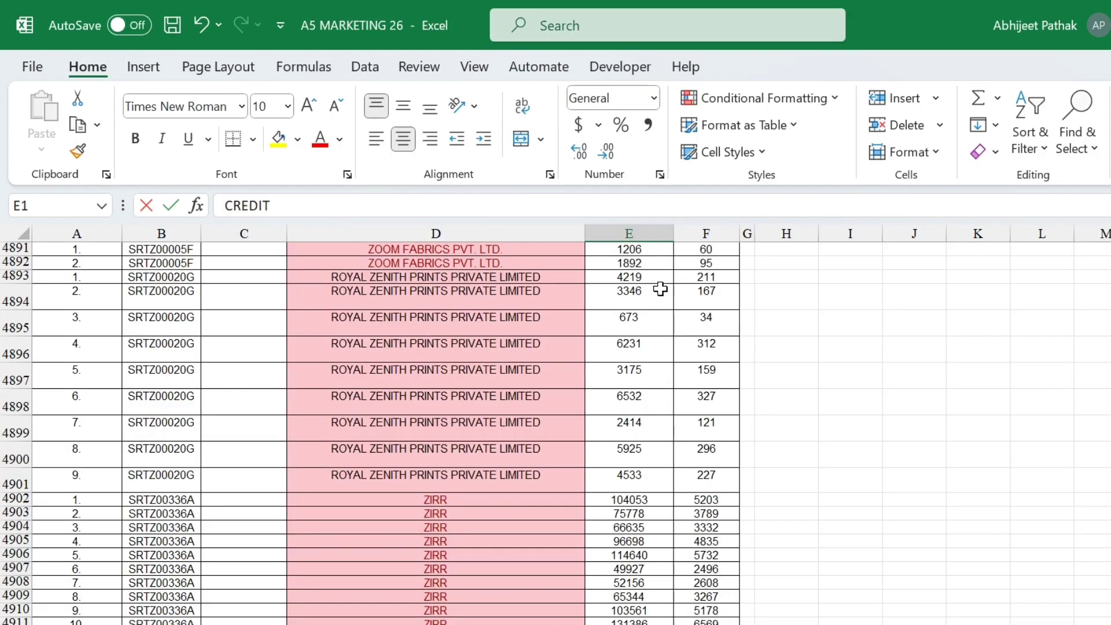
scroll(660, 289, up, 20)
click(561, 305)
key(ctrl+Up)
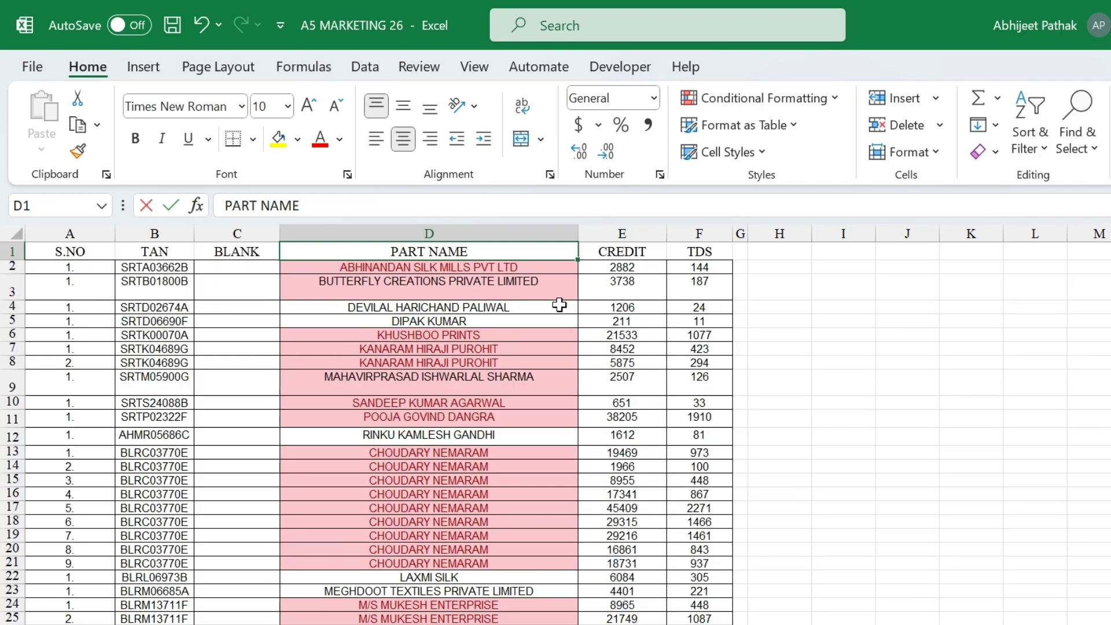
key(Right)
key(Right)
key(Down)
key(alt+Tab)
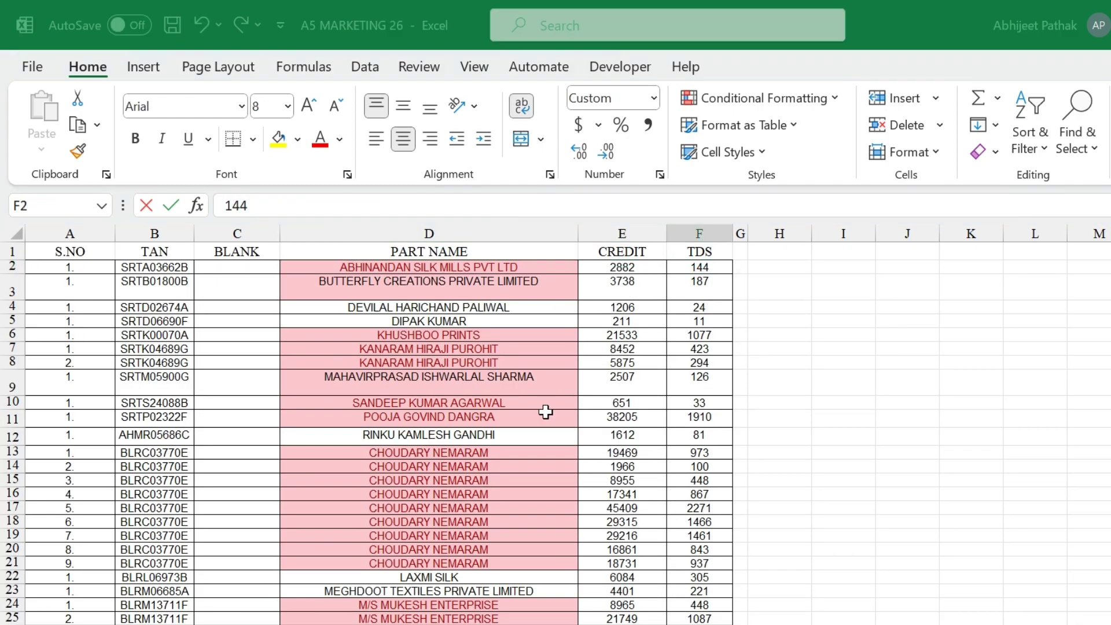
Lock the column of the criterion in B1083's SUMIFS formula so that it reads $A1083
click(394, 416)
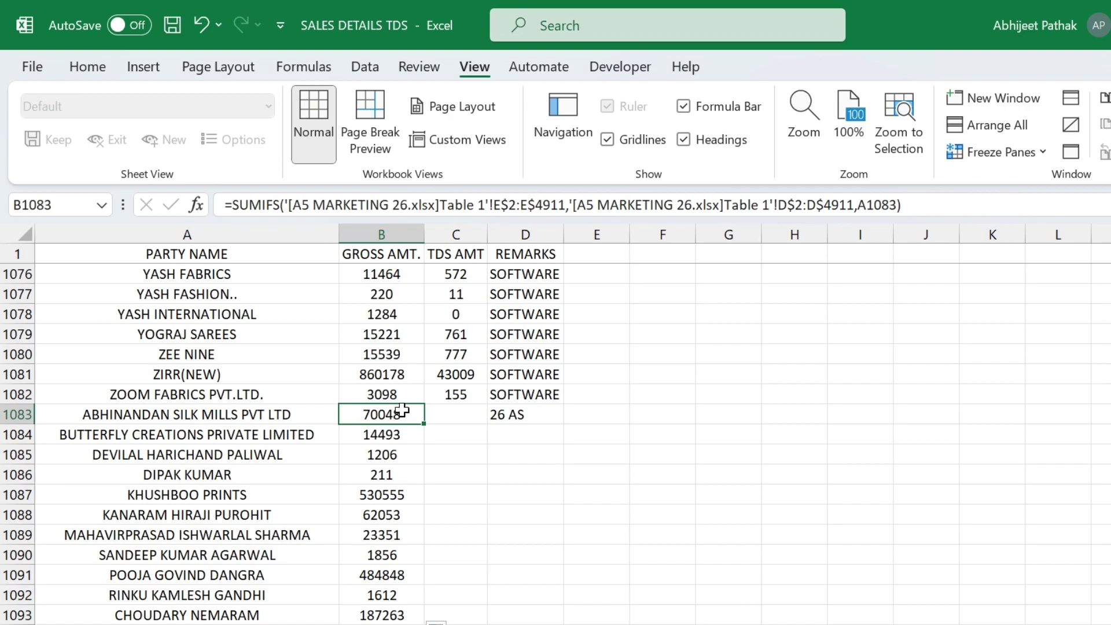
click(864, 205)
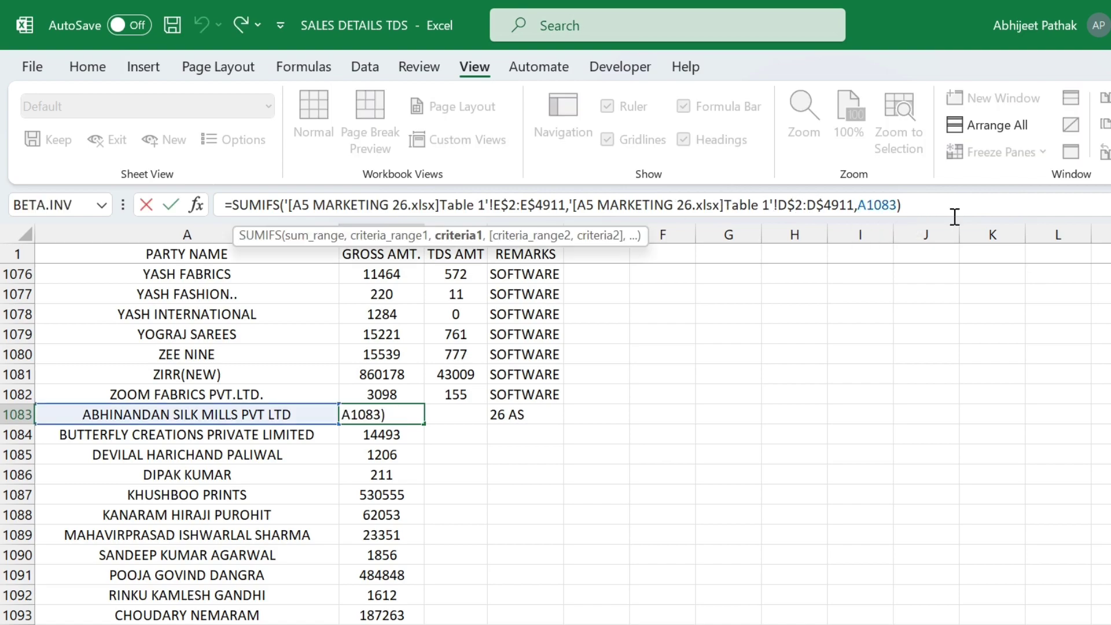
text($)
key(Return)
key(Up)
Try copying the SUMIFS formula from B1083 into the TDS cell C1083, and undo the paste
key(ctrl+c)
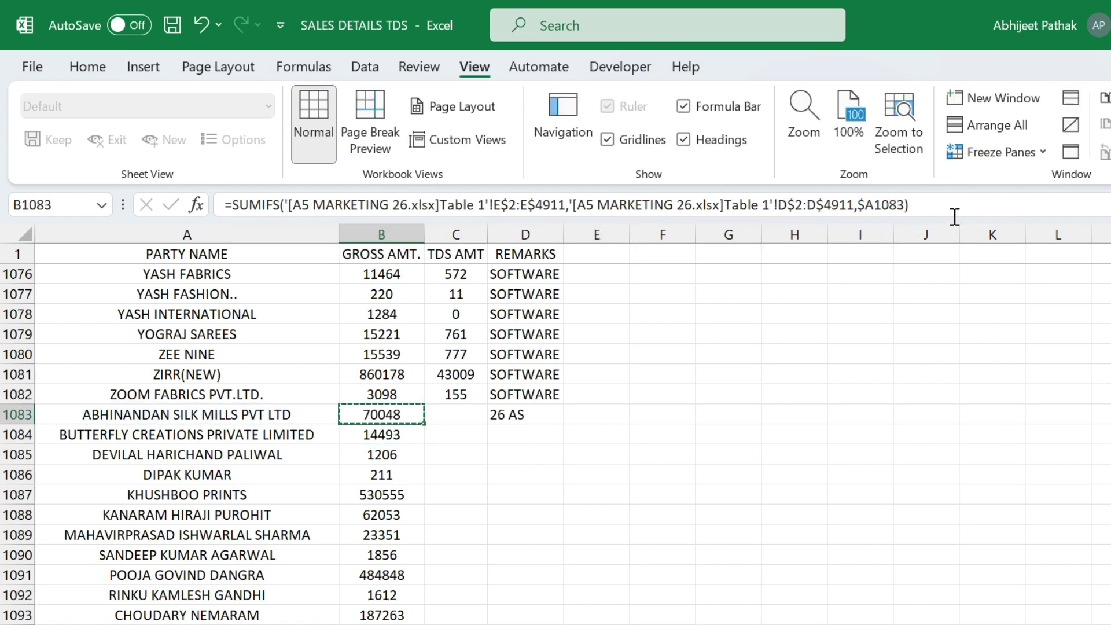
key(Right)
key(Return)
key(ctrl+v)
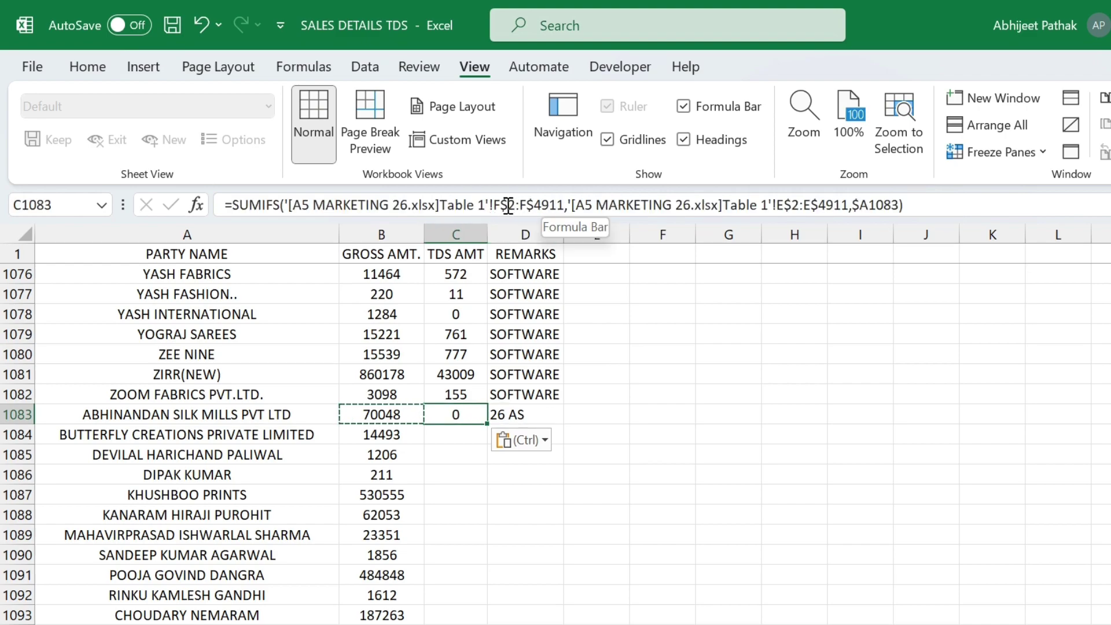
key(ctrl+z)
Make the sum range in B1083's SUMIFS formula fully absolute as $E$2:$E$4911
click(398, 415)
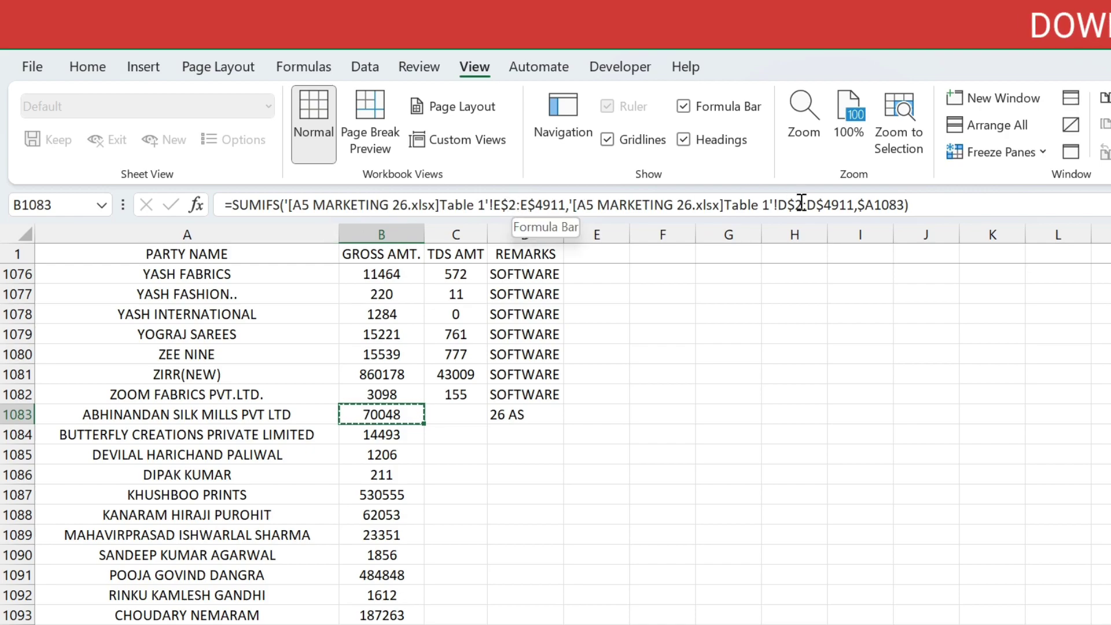
click(495, 205)
key(F4)
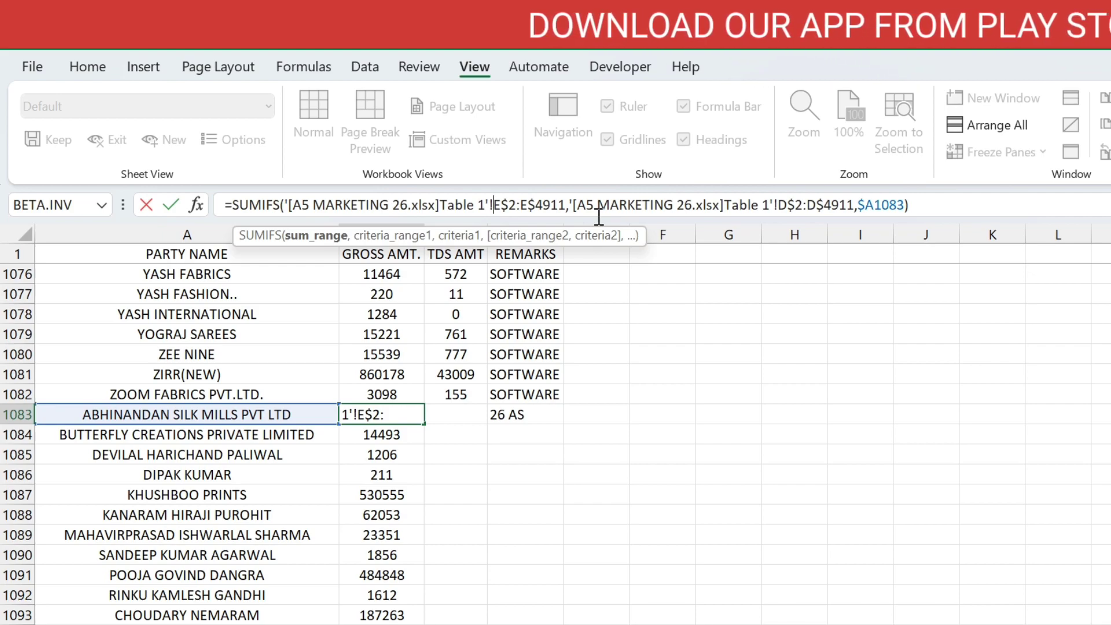
key(F4)
key(F4)
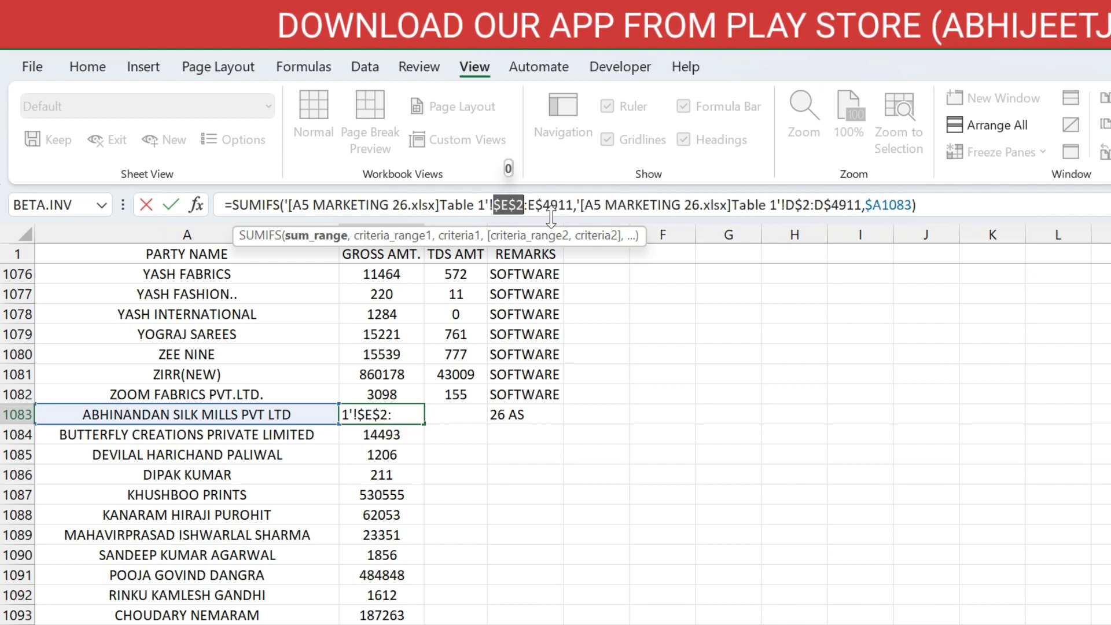
click(533, 205)
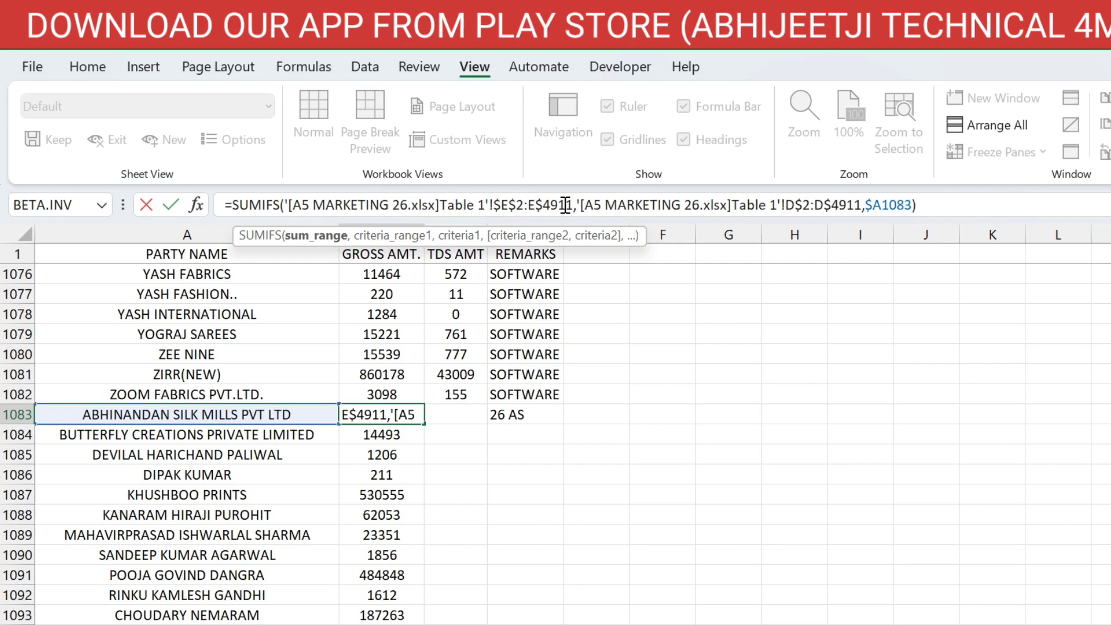
key(F4)
key(F4)
key(F4)
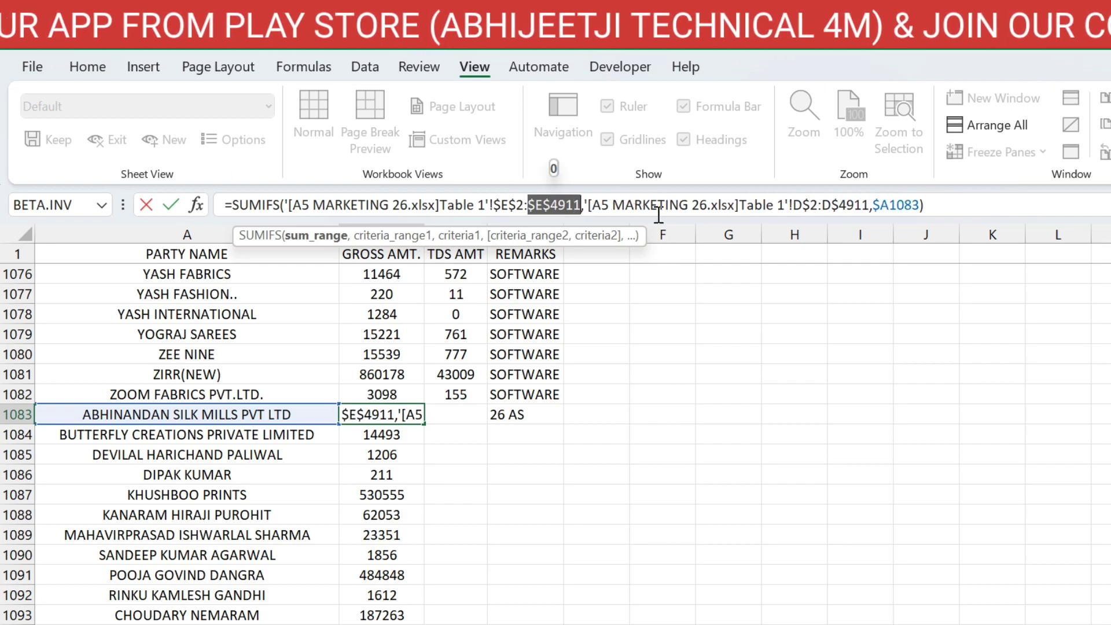
Make the criteria range in B1083's SUMIFS formula fully absolute as $D$2:$D$4911 and confirm the formula
click(819, 207)
key(F4)
key(F4)
key(F4)
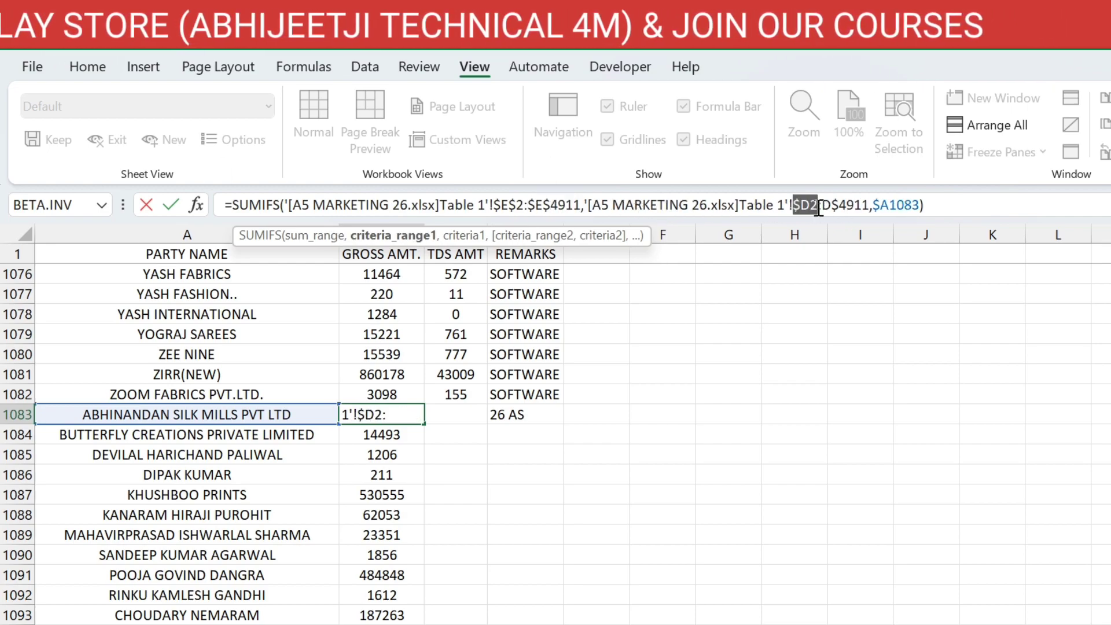
click(877, 209)
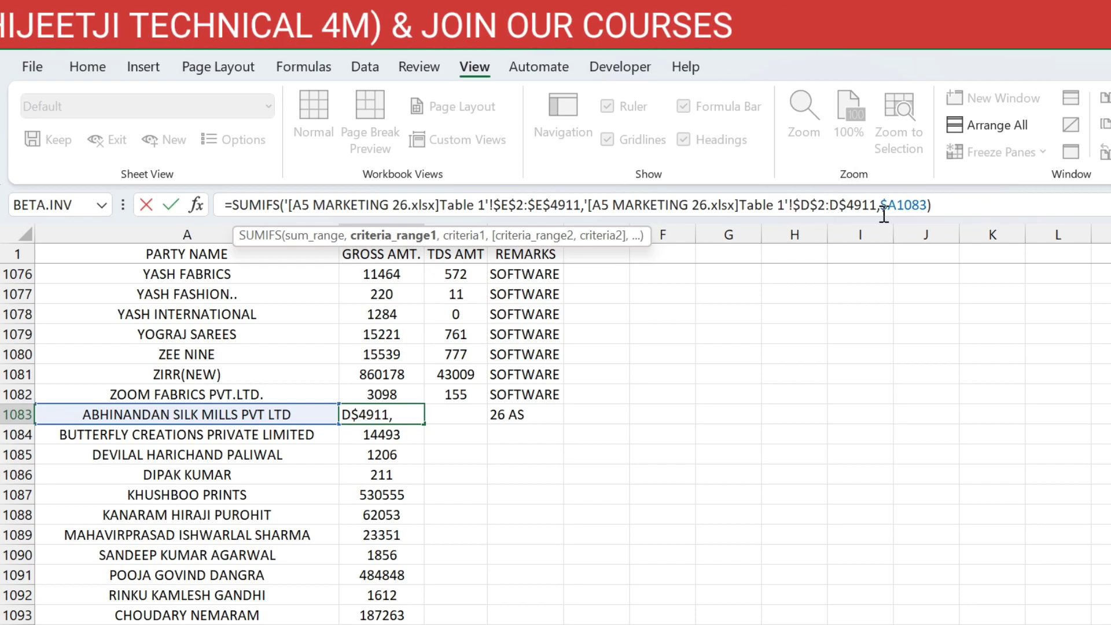
key(F4)
key(F4)
key(F4)
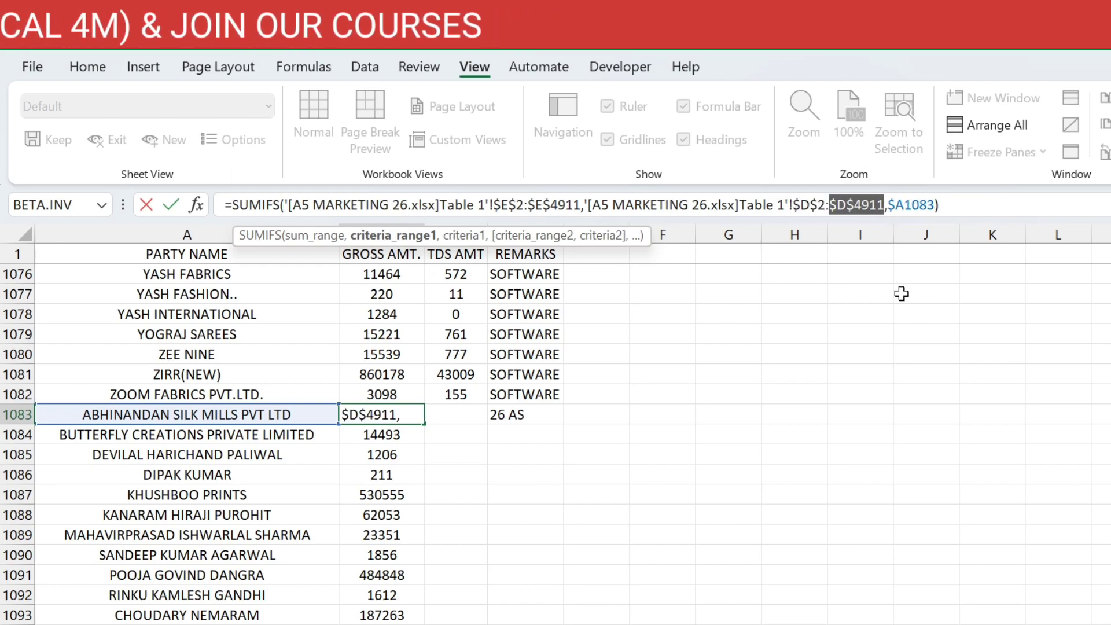
key(Return)
Copy the SUMIFS formula from B1083 into the TDS cell C1083
key(Up)
key(ctrl+c)
key(Right)
key(ctrl+v)
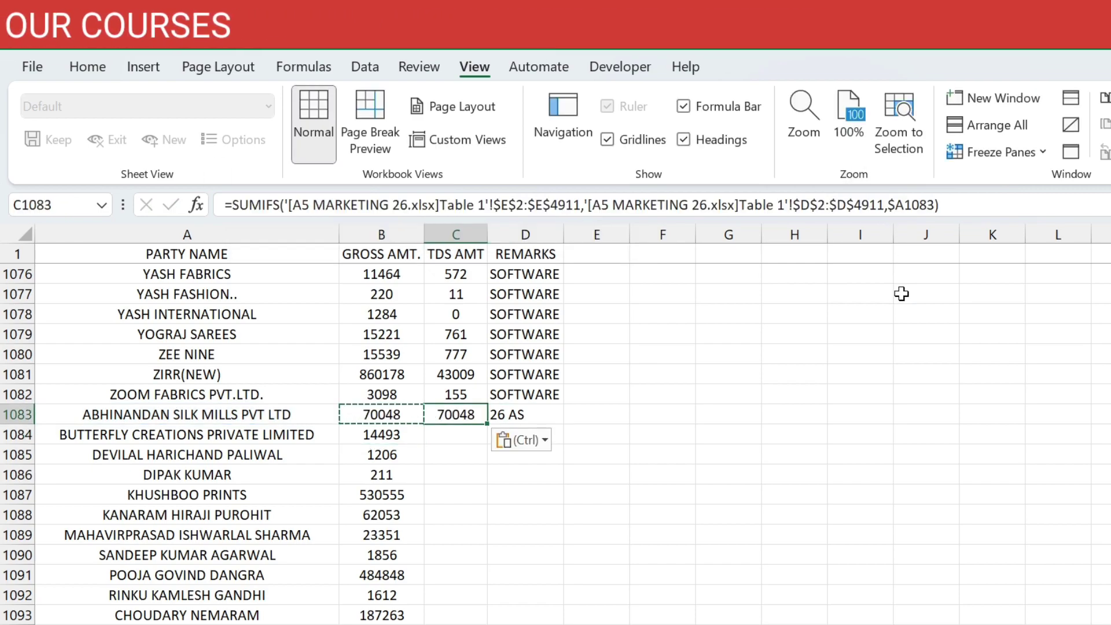
Change the sum range in C1083's SUMIFS formula to the TDS column, $F$2:$F$4911
click(514, 203)
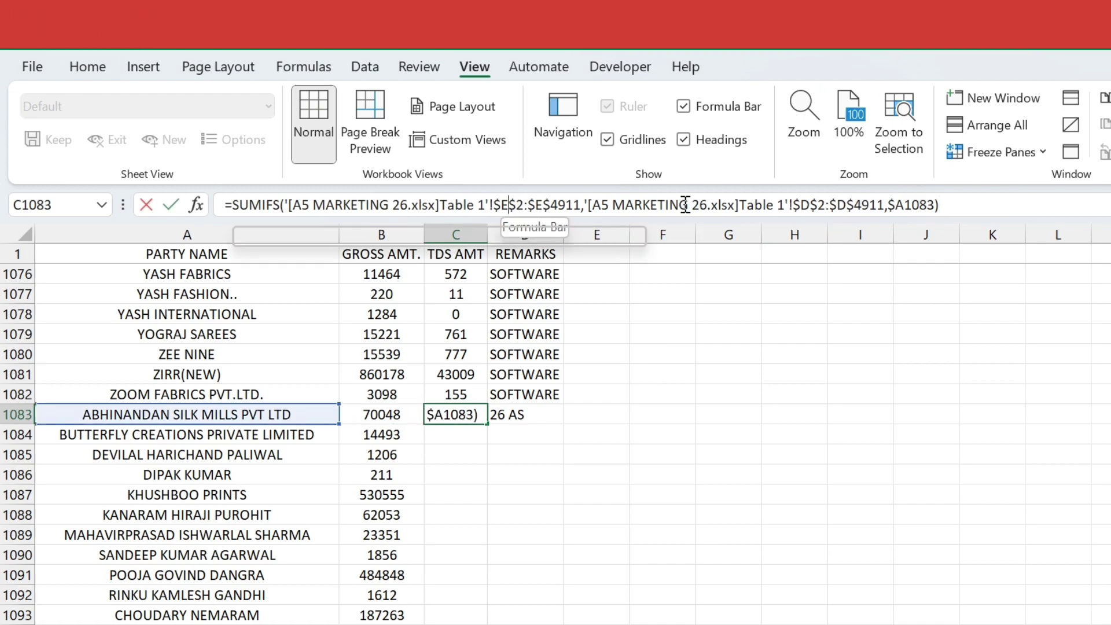
key(BackSpace)
text(F)
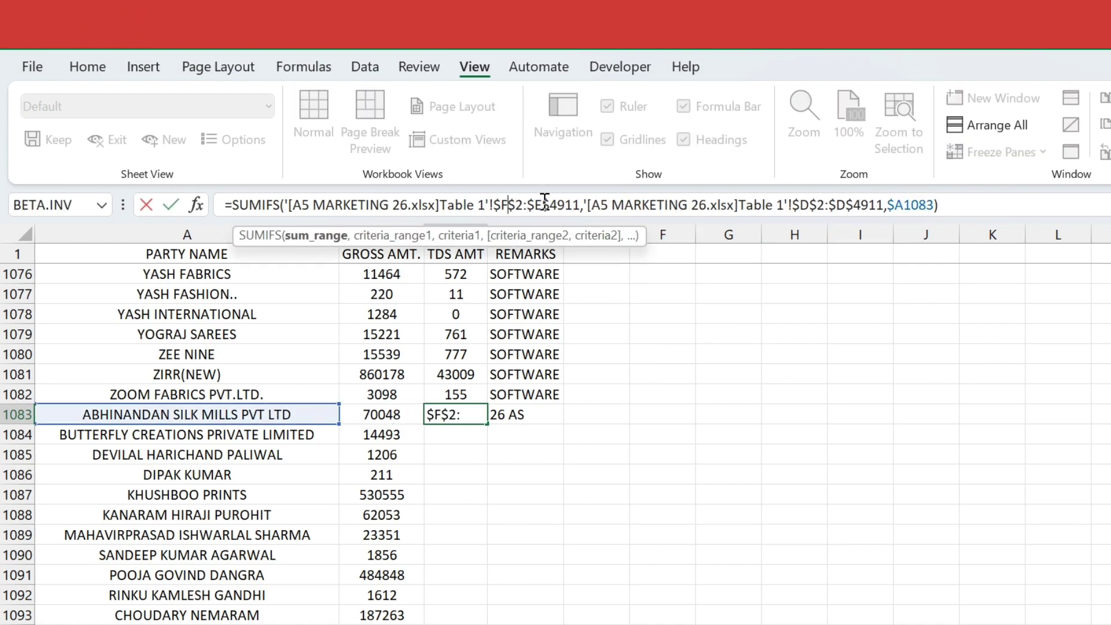
click(545, 204)
key(BackSpace)
text(F)
key(Return)
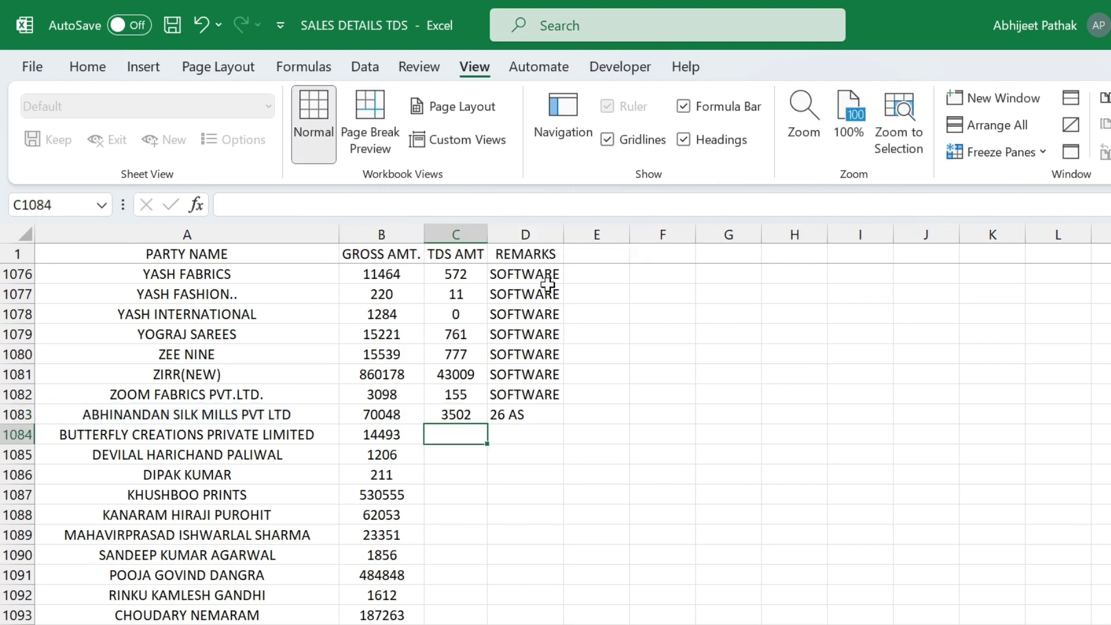
Copy the party name in A1083 and search for it in A5 MARKETING 26
click(473, 415)
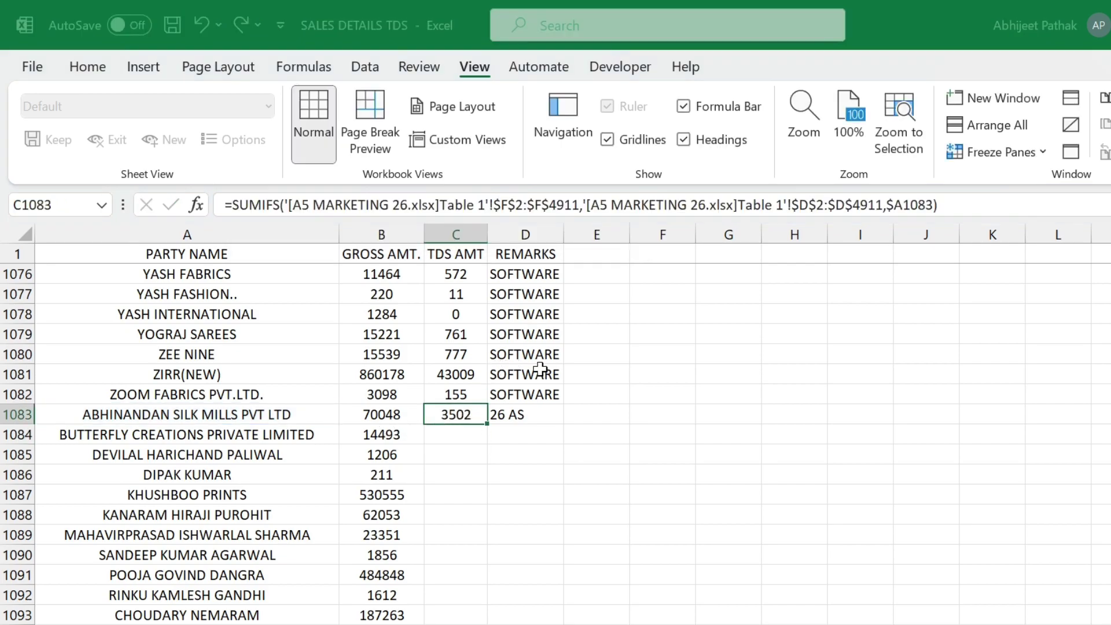
key(ctrl+Tab)
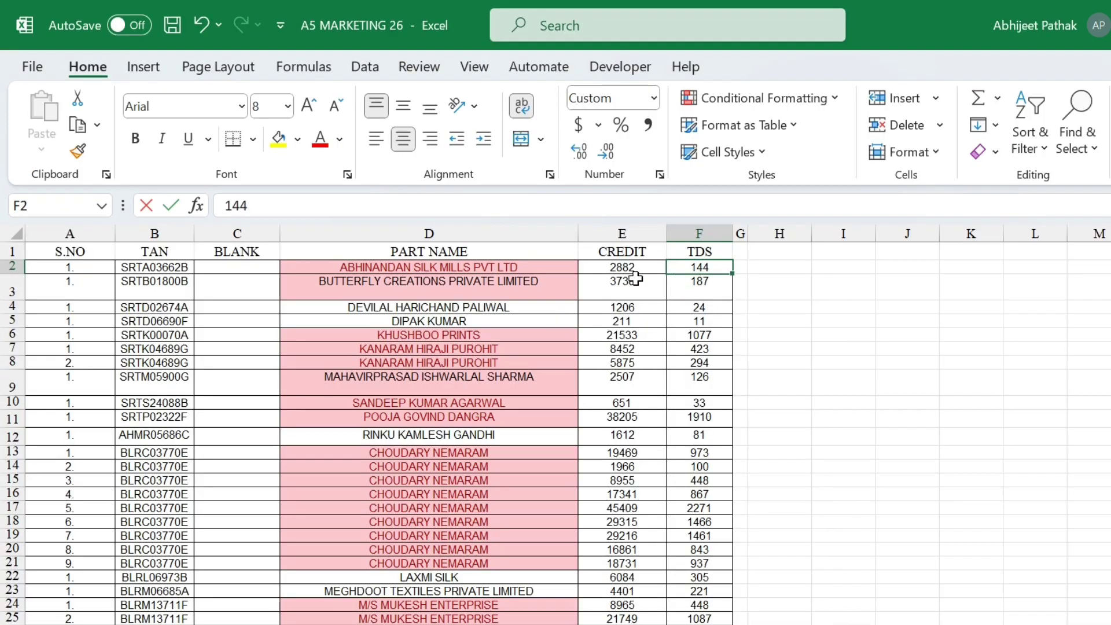
key(ctrl+Tab)
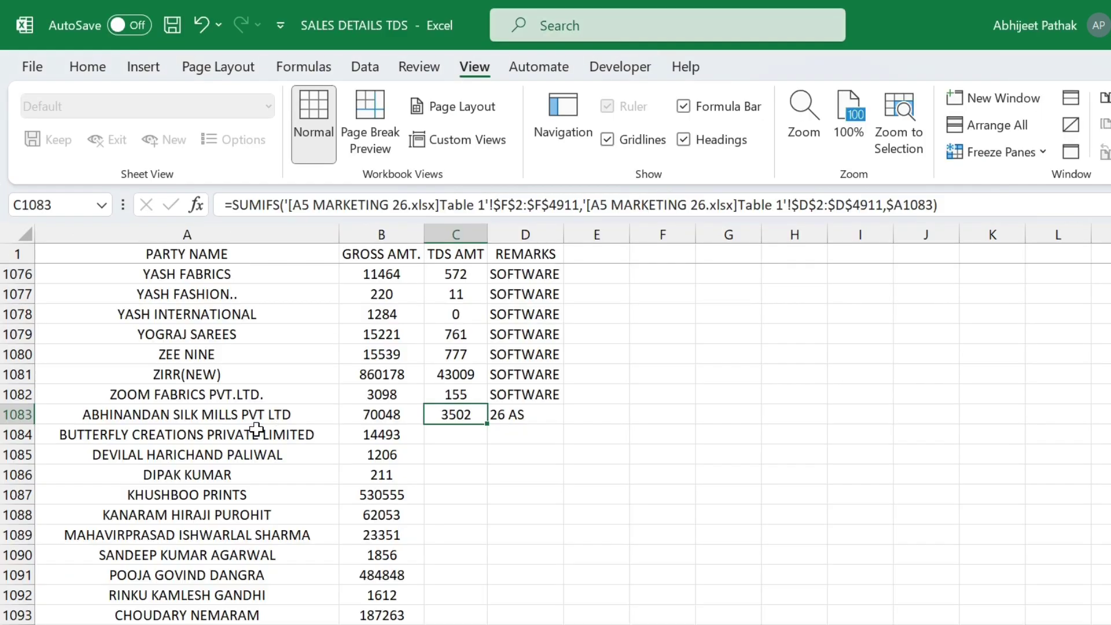
click(238, 418)
key(Return)
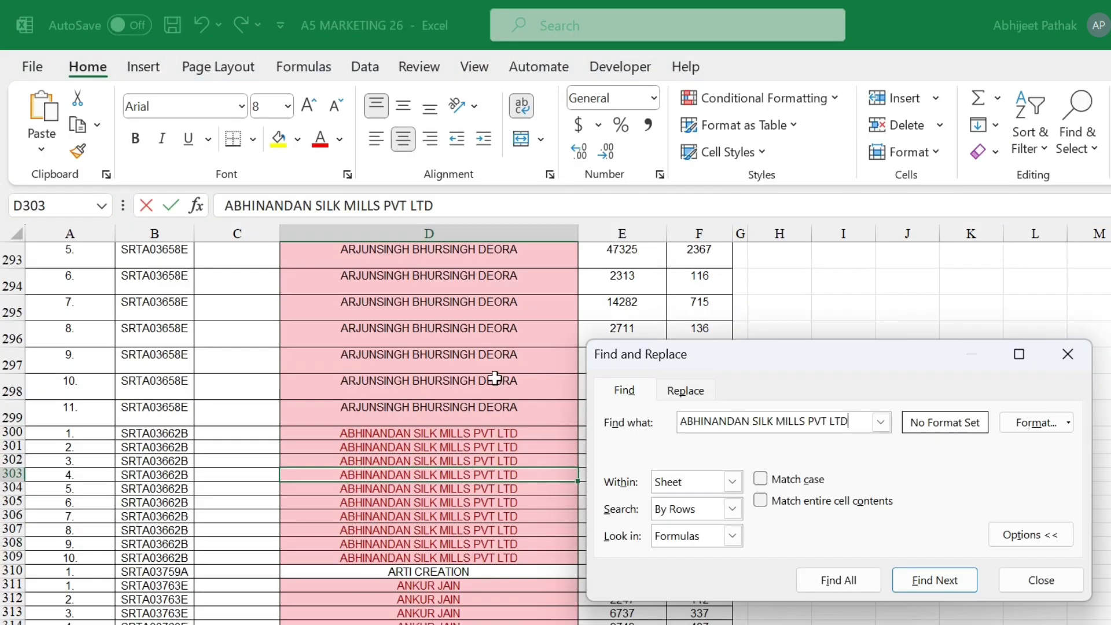
key(Escape)
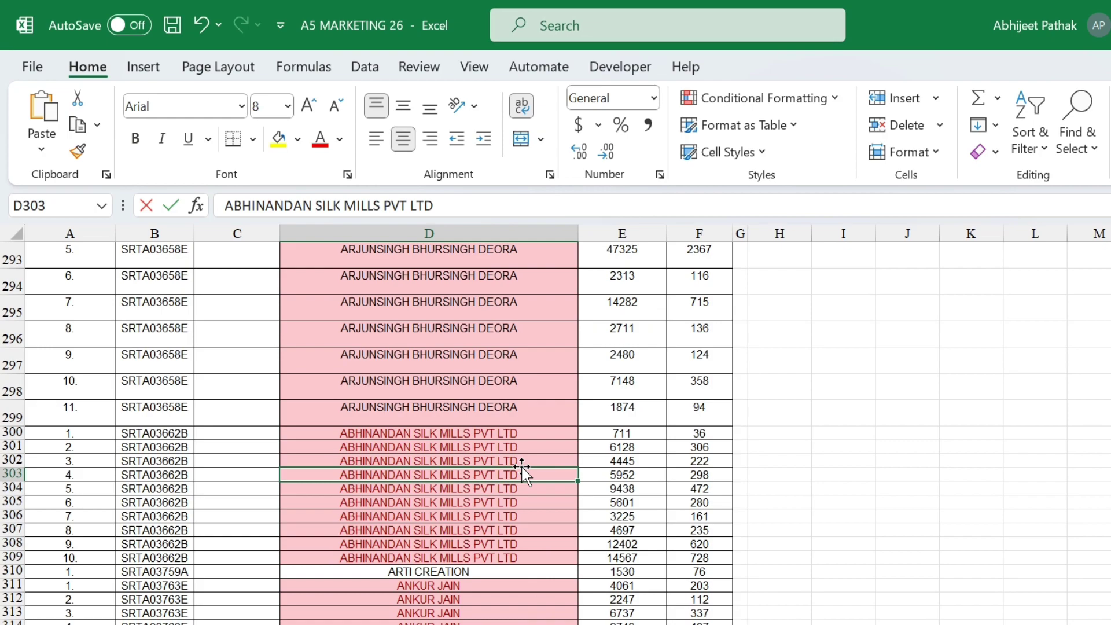
Check the TDS and CREDIT of the party's entry in row 2 and find its next occurrence
key(ctrl+Up)
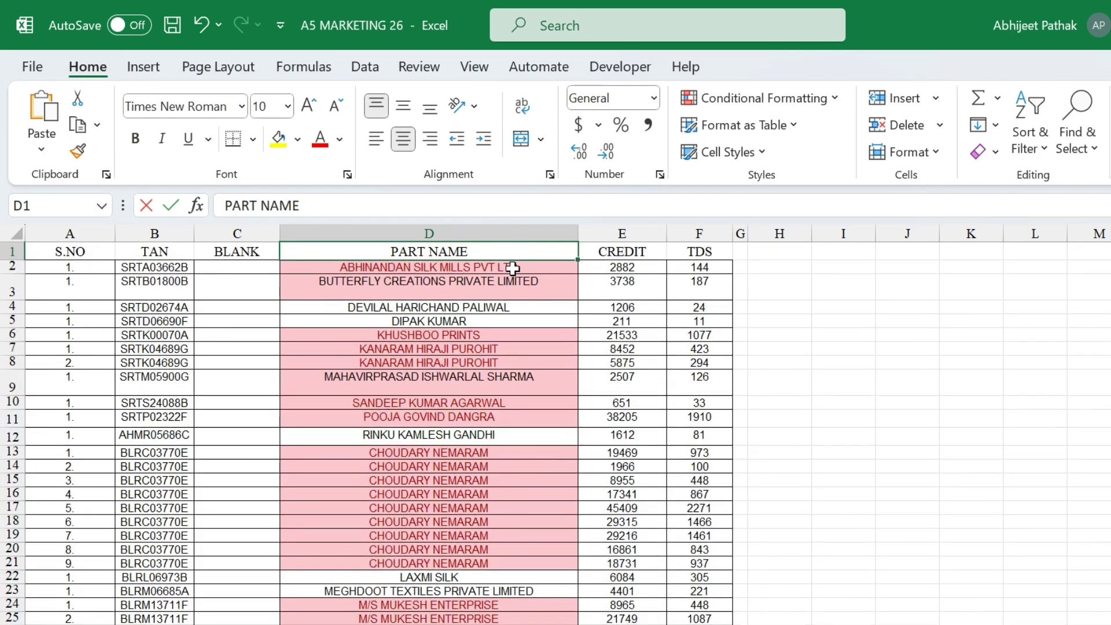
click(711, 271)
click(637, 270)
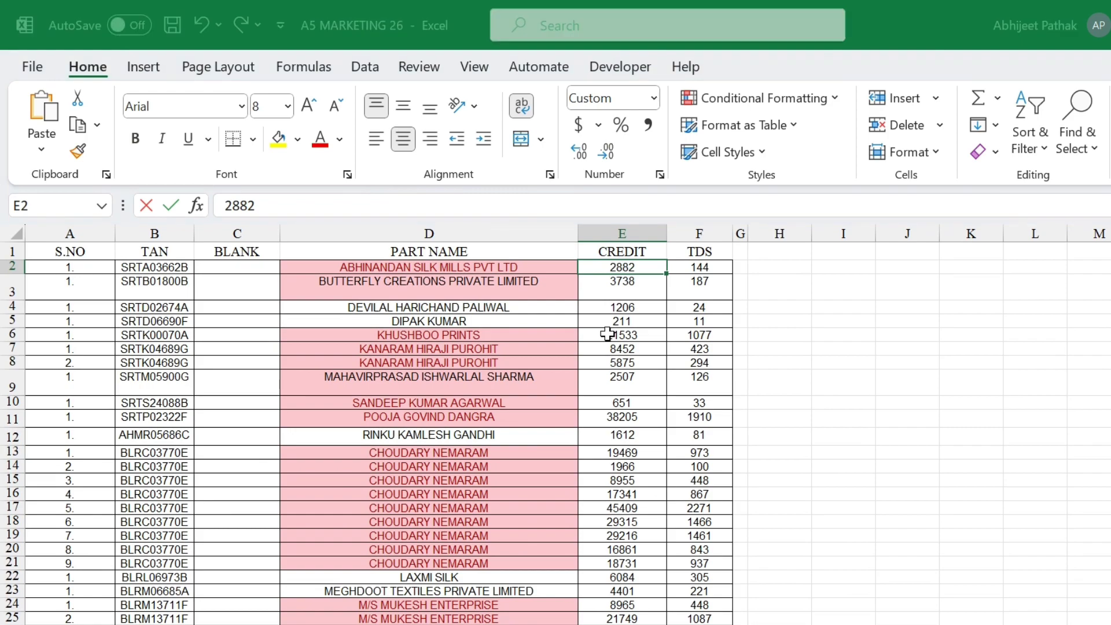
key(ctrl+f)
key(Return)
key(Escape)
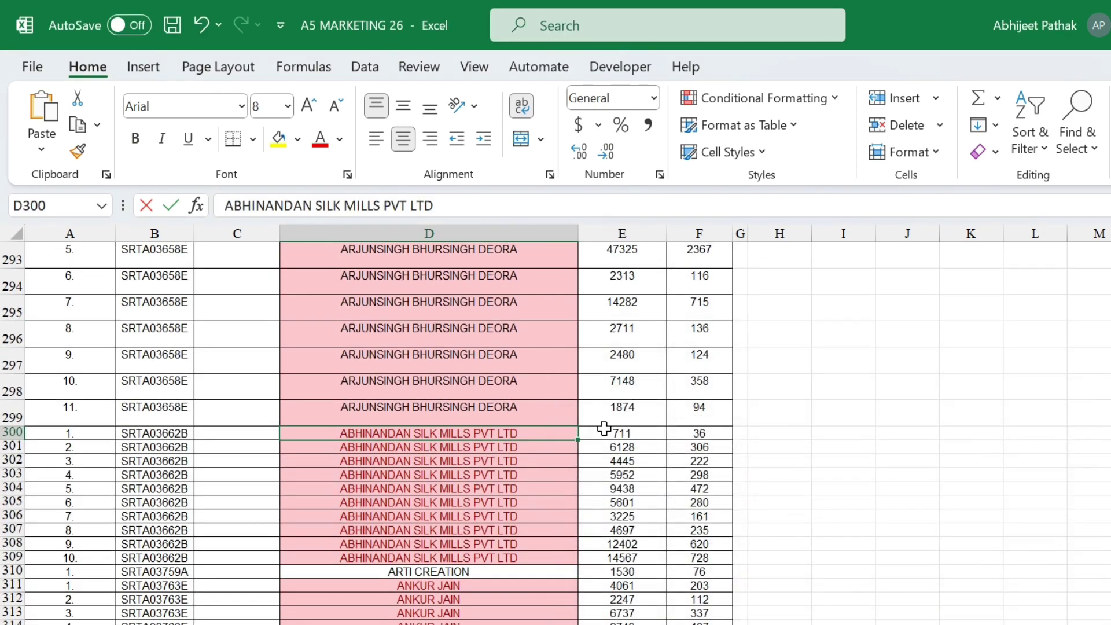
Select CREDIT E300:E309 and TDS F300:F309 to check their sums against the TDS total in C1083
drag(622, 433, 630, 556)
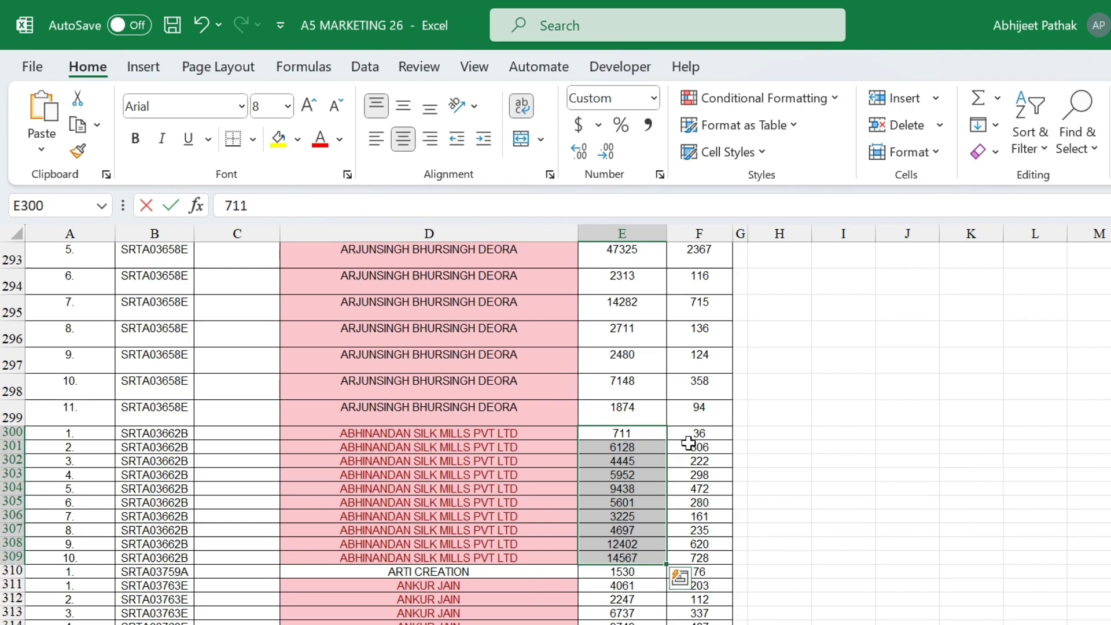
drag(701, 437, 700, 557)
key(alt+Tab)
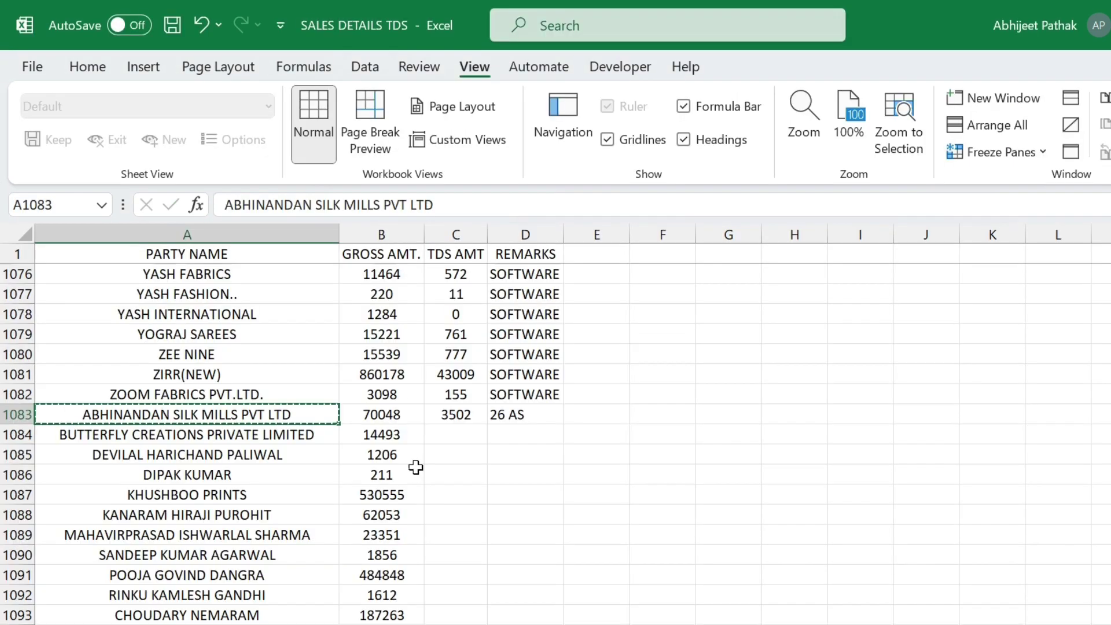
click(463, 414)
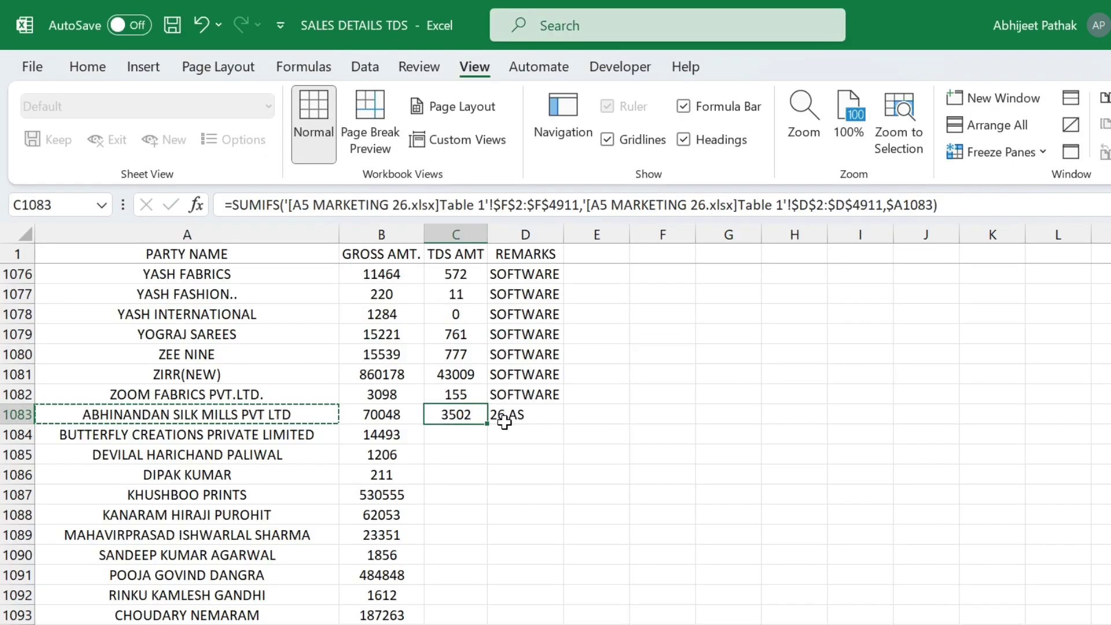
key(alt+Tab)
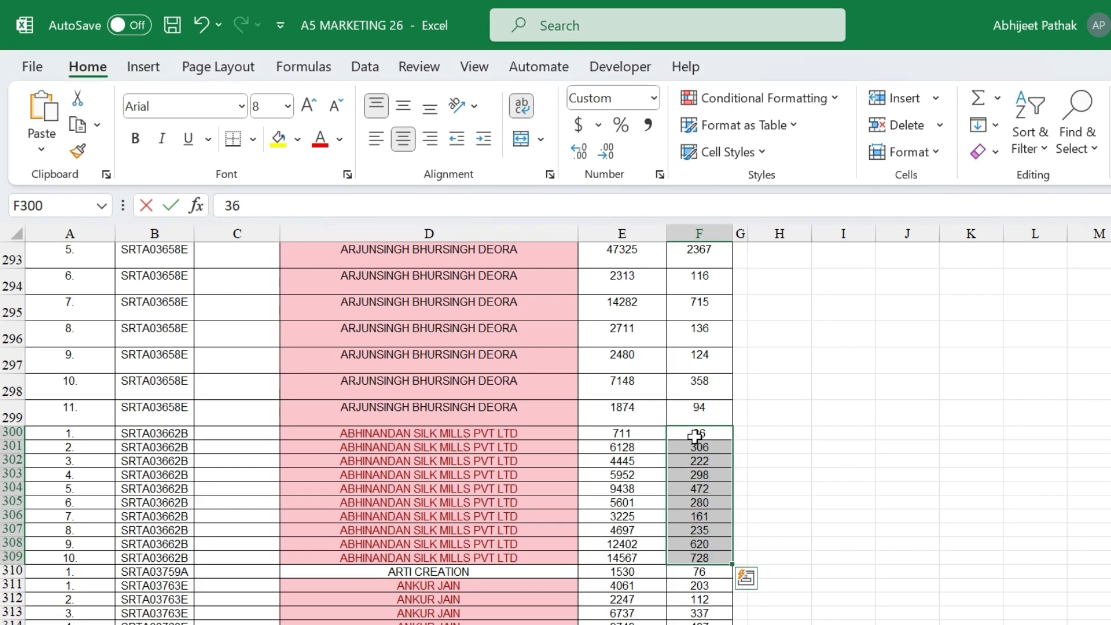
drag(695, 436, 700, 558)
Enter the two TDS amounts 3358 in H3 and 144 in H4 beside Table 1
key(ctrl+Up)
key(Down)
key(Down)
key(Right)
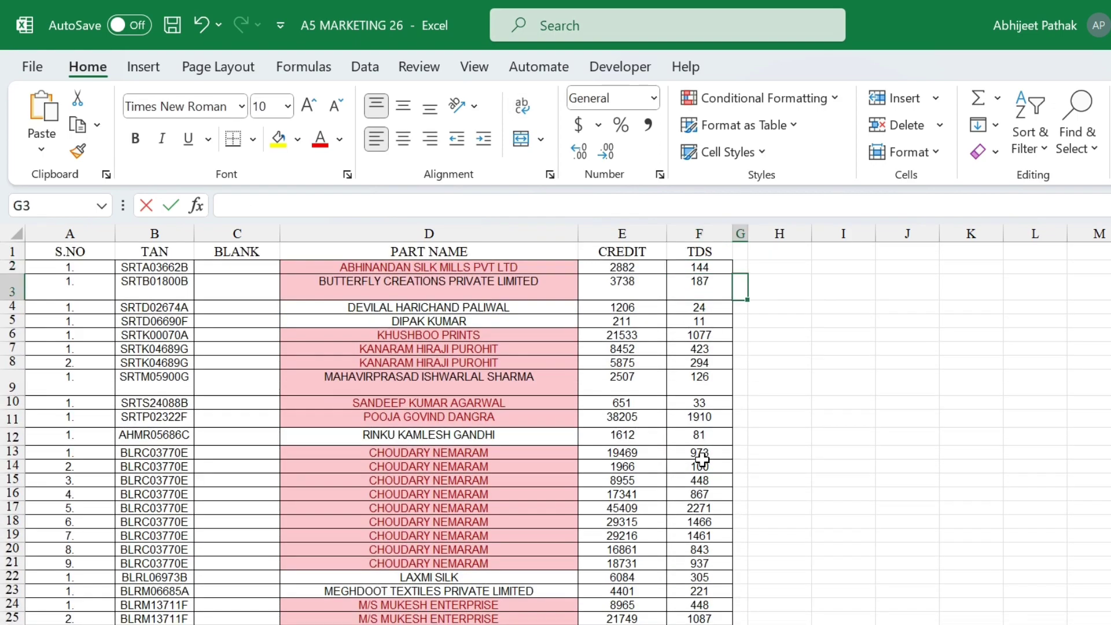
key(Right)
text(2)
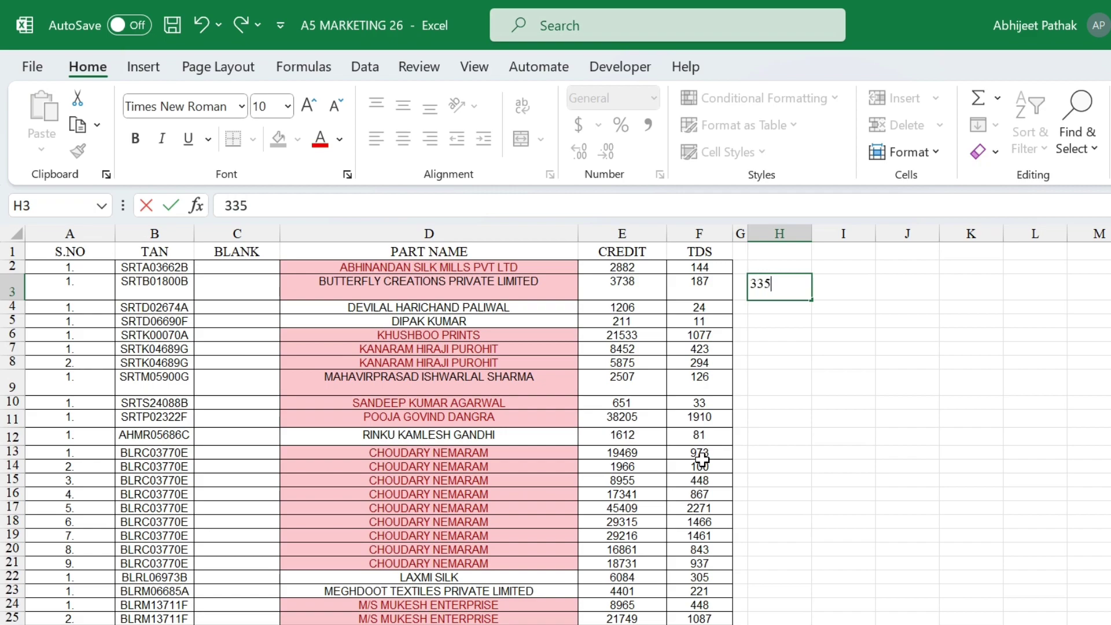
key(Return)
text(144)
Total the two amounts H3:H4 with a SUM formula in H5
drag(776, 292, 776, 308)
click(786, 322)
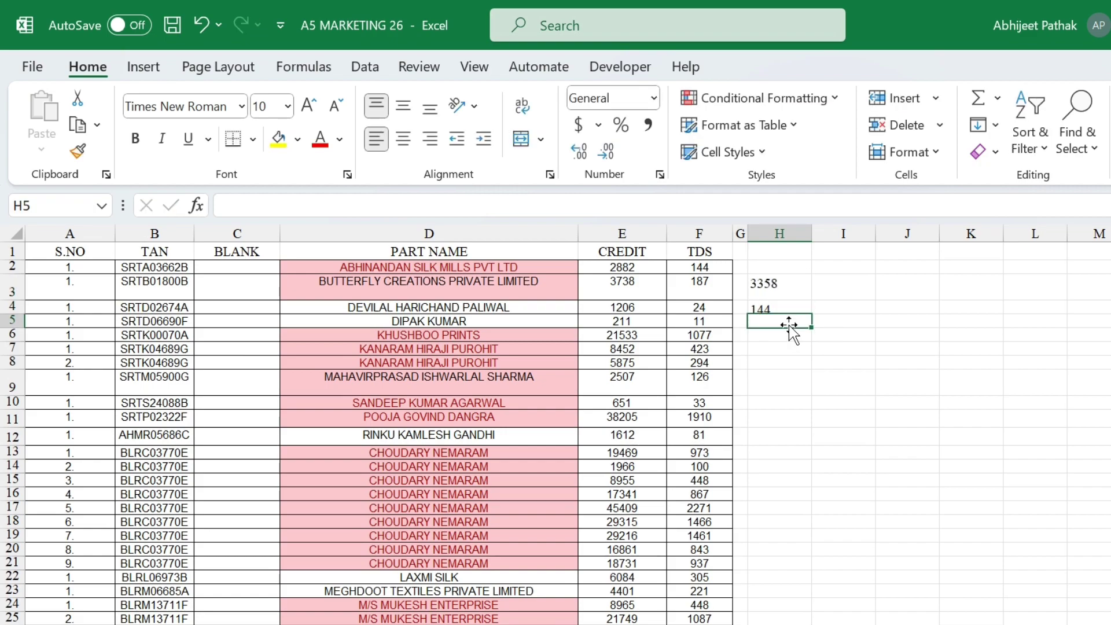
key(alt+equal)
key(alt+equal)
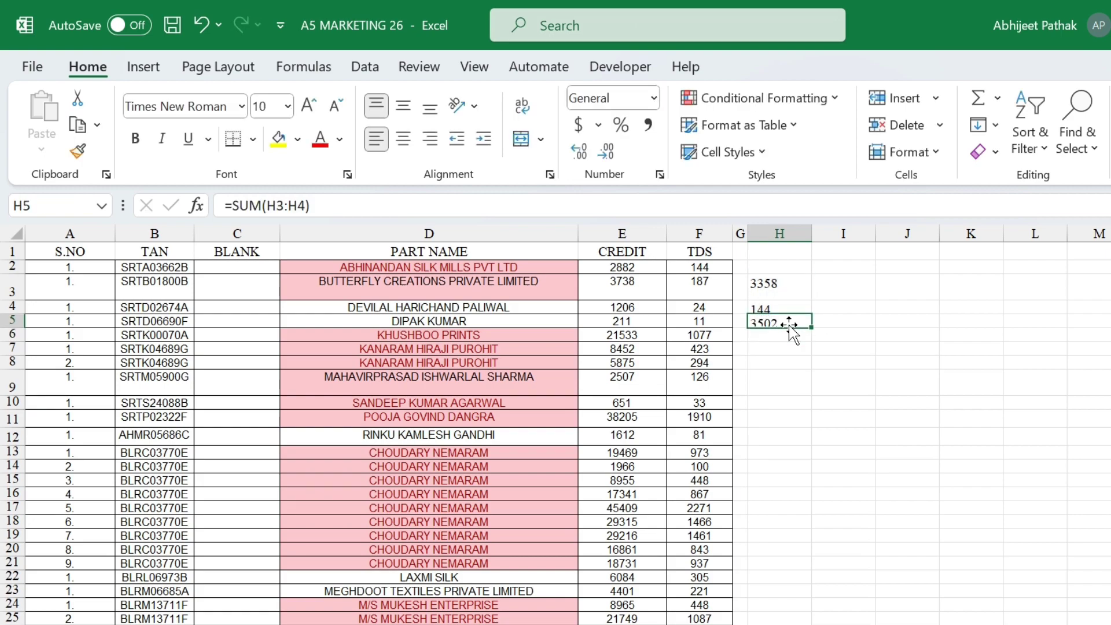
In SALES DETAILS TDS, fill the TDS formula in C1083 and the 26 AS remark in D1083 down for the added parties
key(alt+Tab)
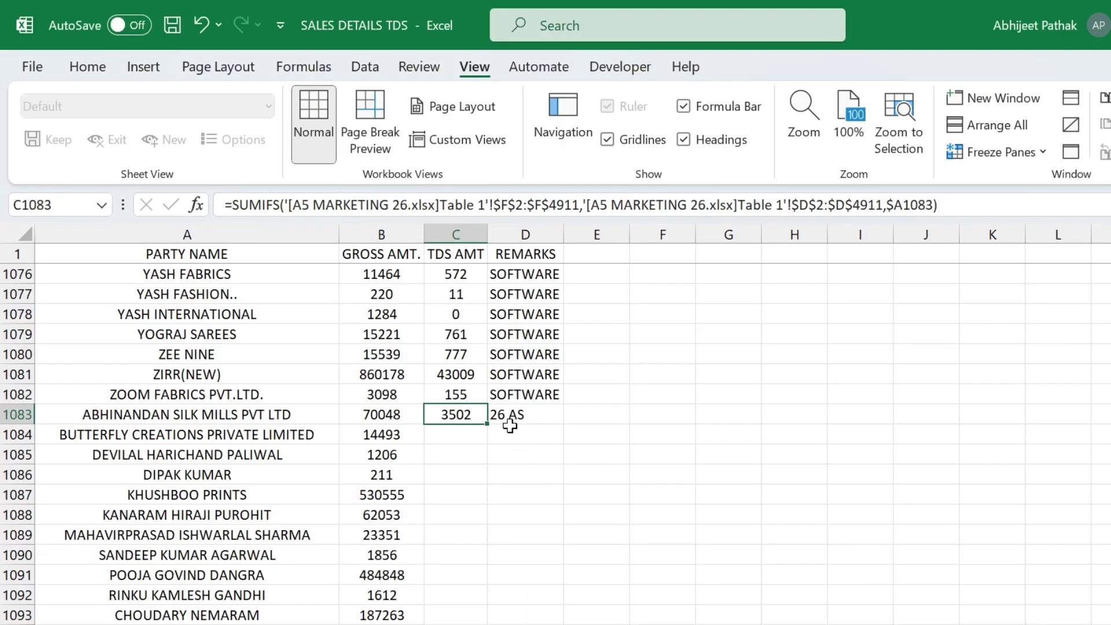
double_click(488, 423)
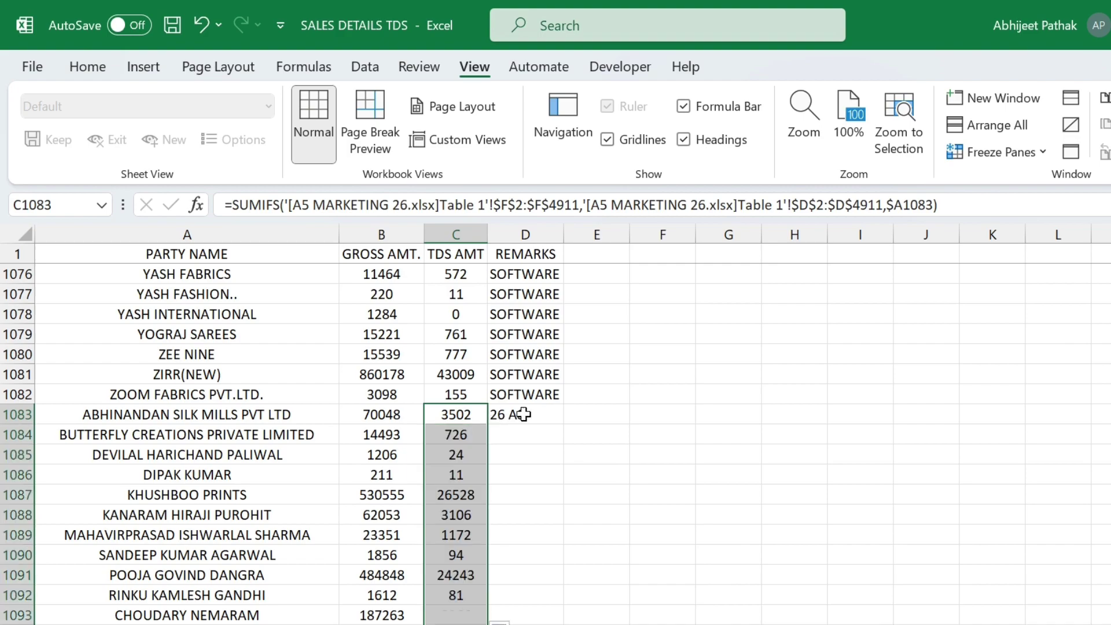
click(548, 428)
double_click(562, 424)
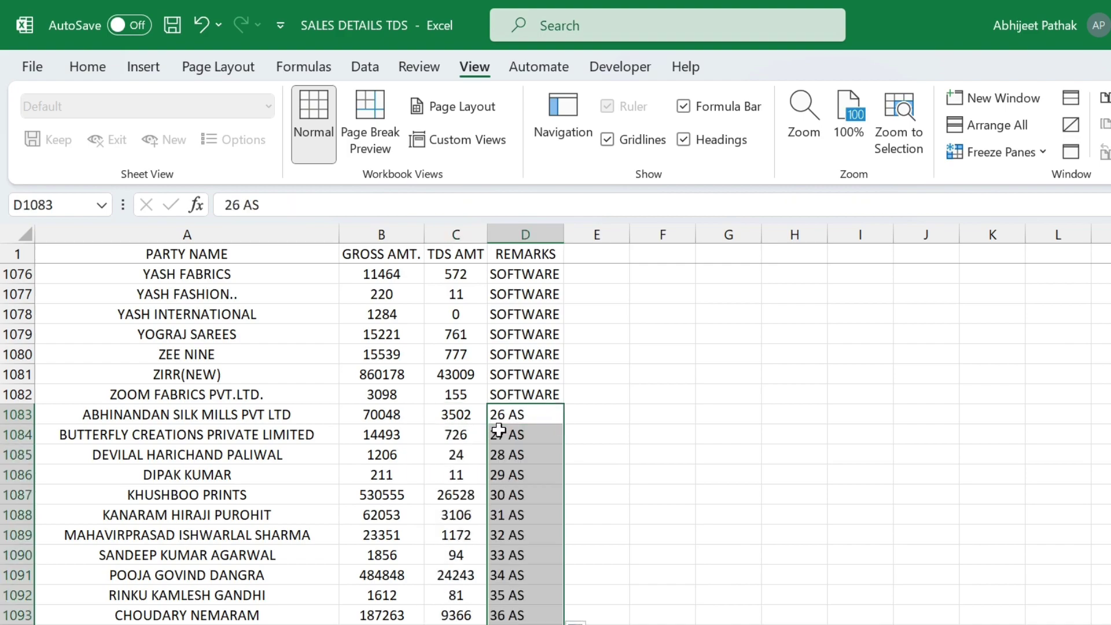
Convert the gross, TDS and remarks columns of the added 26 AS parties from B1083 down to fixed values
click(407, 420)
key(shift+Right)
key(shift+Right)
key(ctrl+shift+Down)
key(ctrl+c)
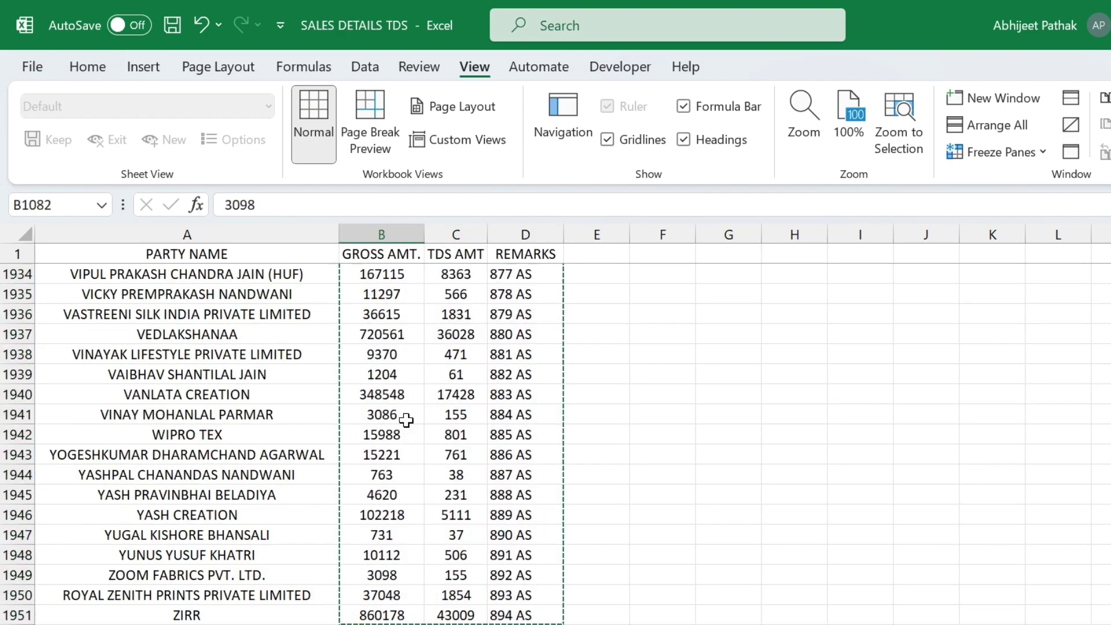
key(Down)
key(alt+e)
key(s)
key(v)
key(Return)
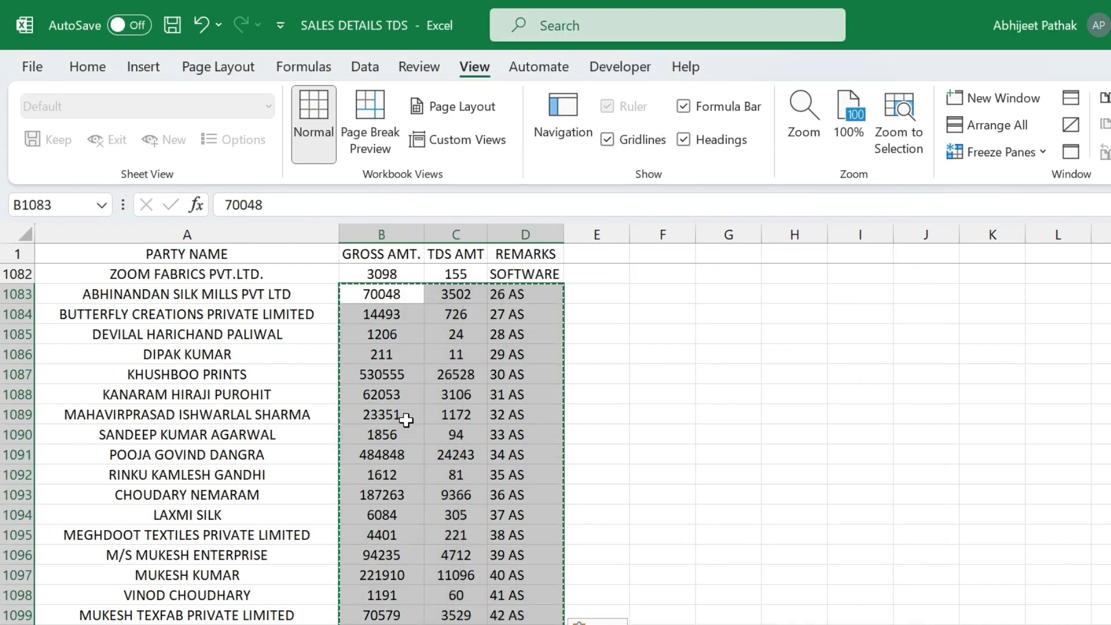
Center-align the entire party table A1:D1951, including its headings
key(ctrl+Up)
key(Left)
key(Down)
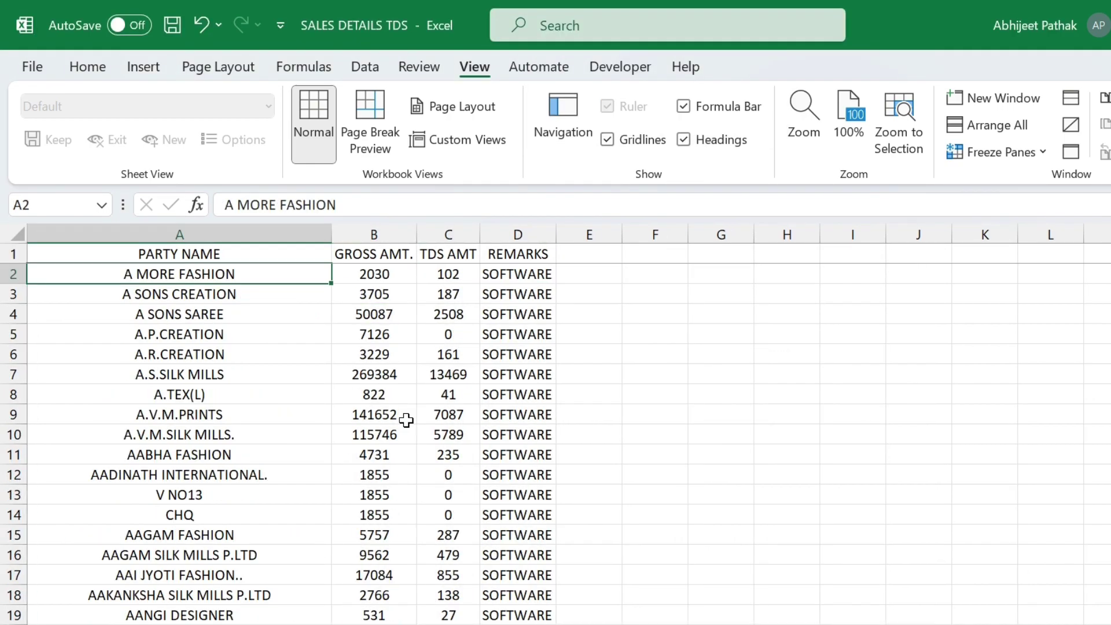
key(Up)
key(shift+Right)
key(shift+Right)
key(shift+Right)
key(ctrl+shift+Down)
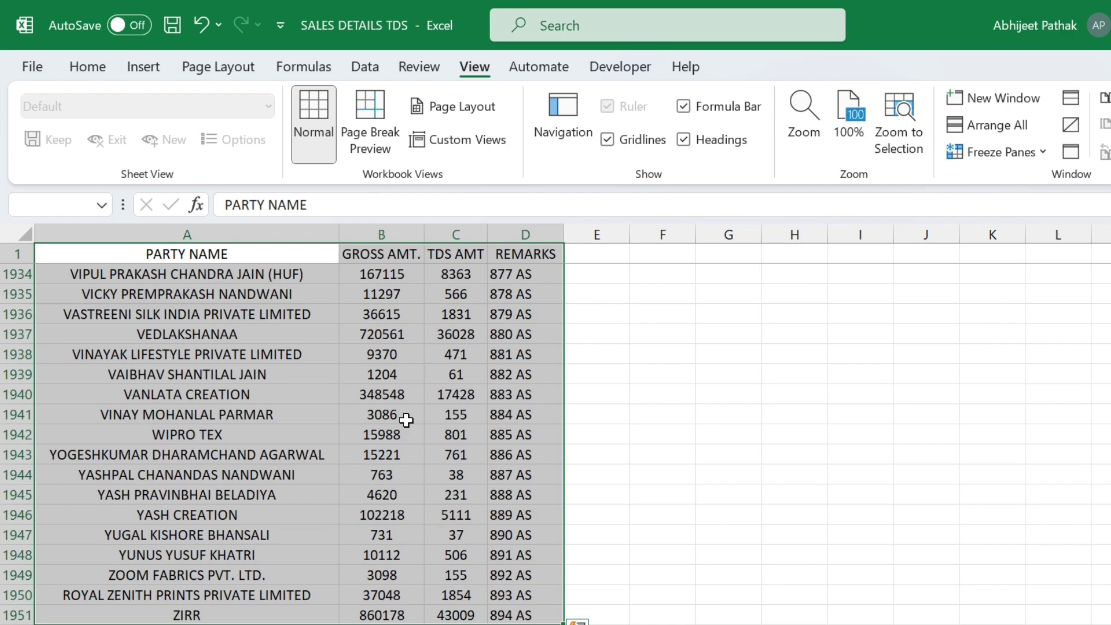
click(110, 71)
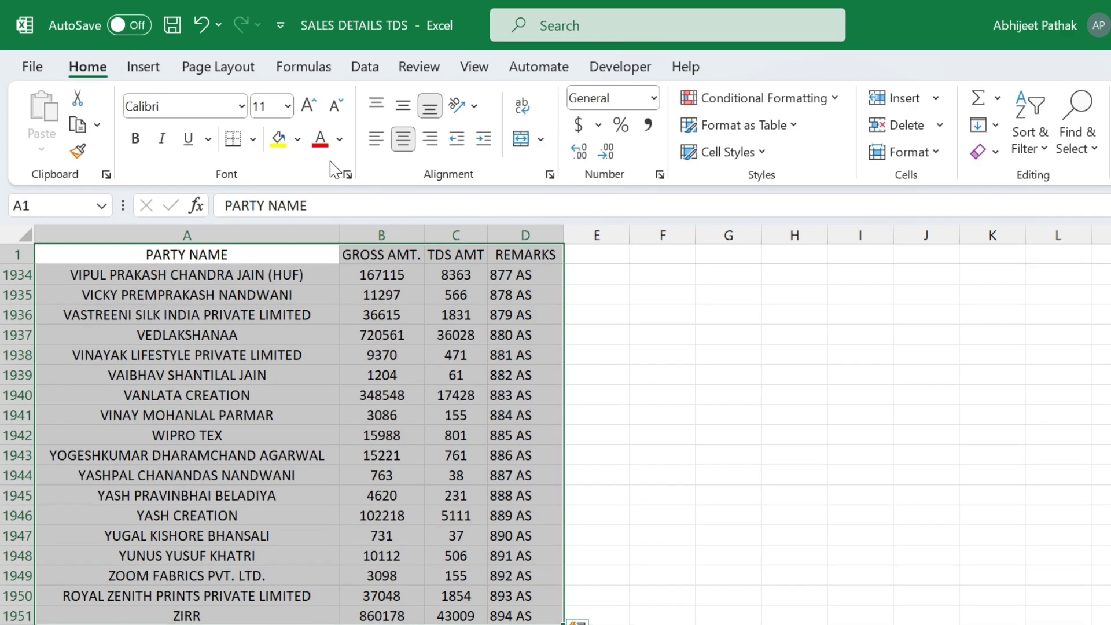
click(404, 143)
click(286, 253)
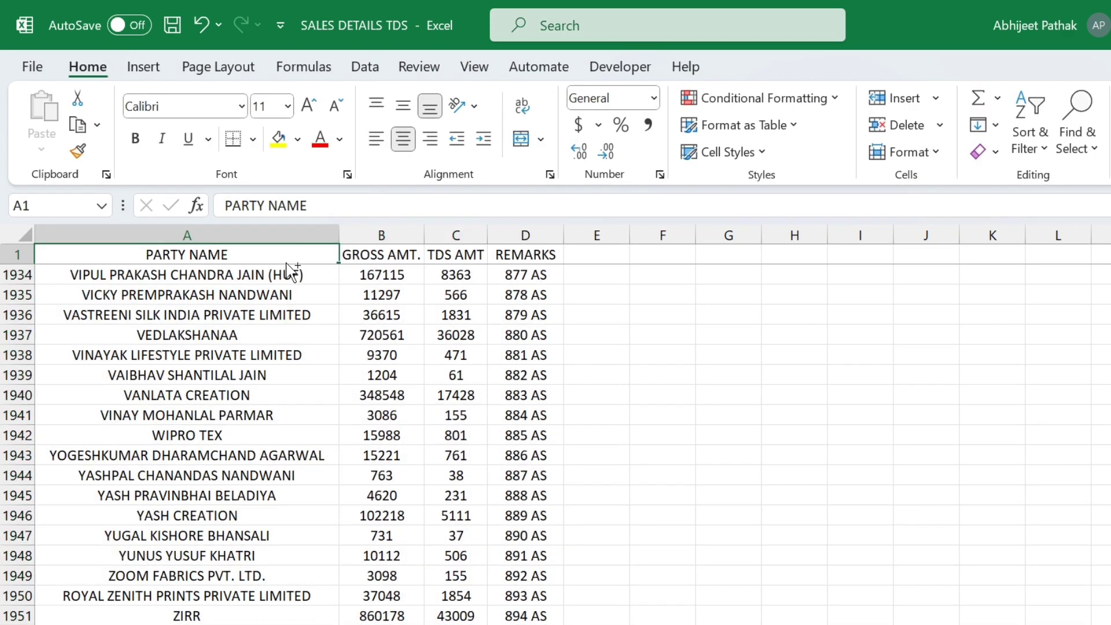
Create a PivotTable from Sheet1 A1:D1951 on a new worksheet and add PARTY NAME to its rows
key(ctrl+Home)
key(Up)
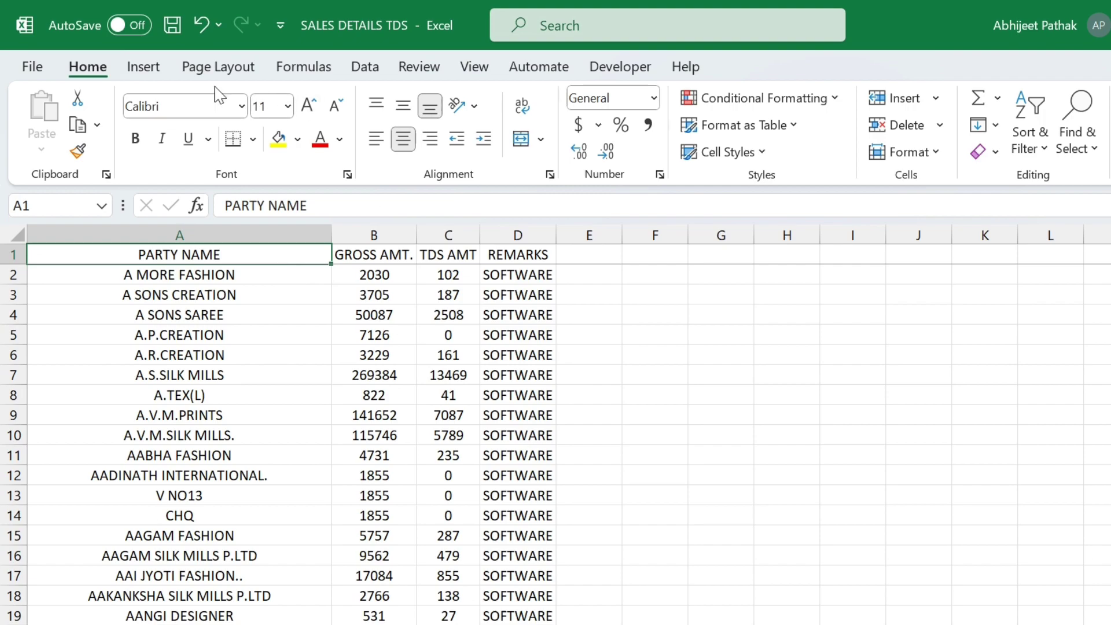
click(144, 68)
click(51, 122)
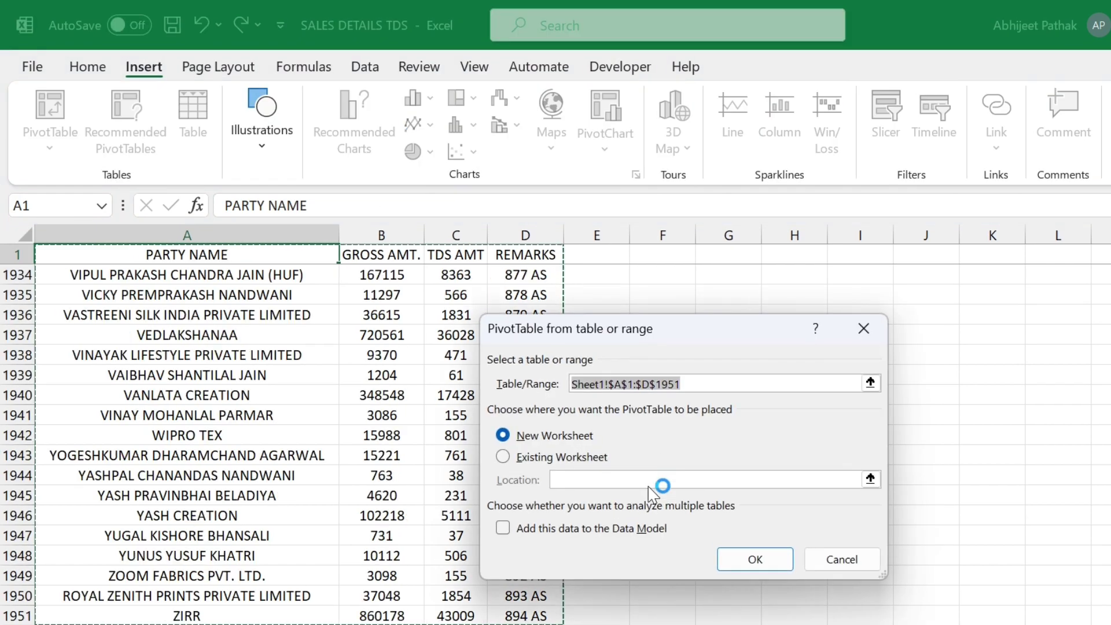
click(770, 555)
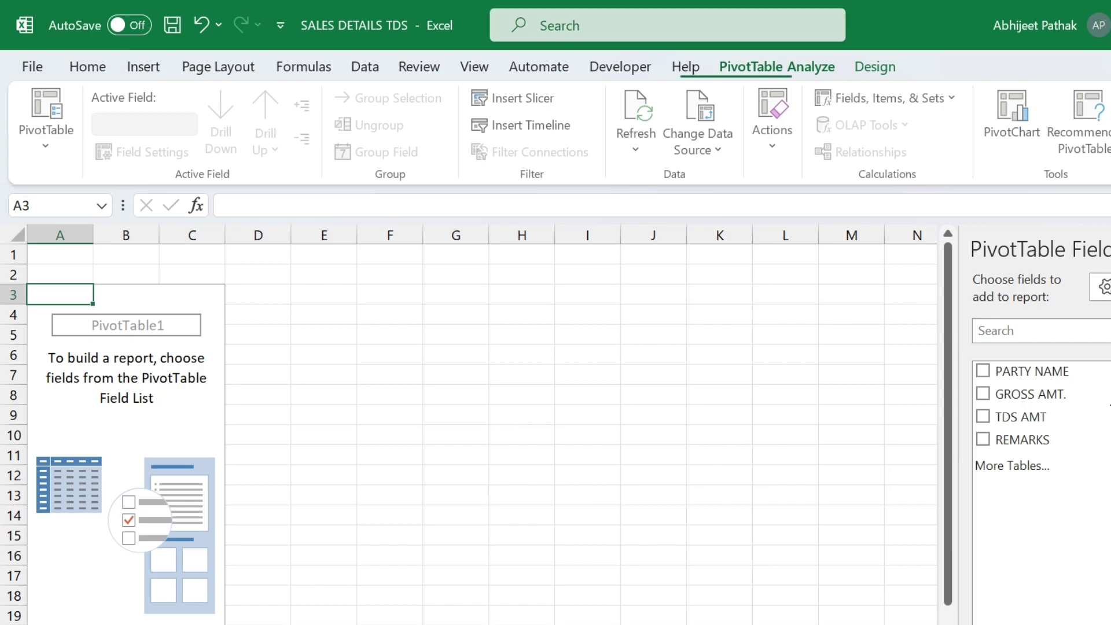
click(983, 371)
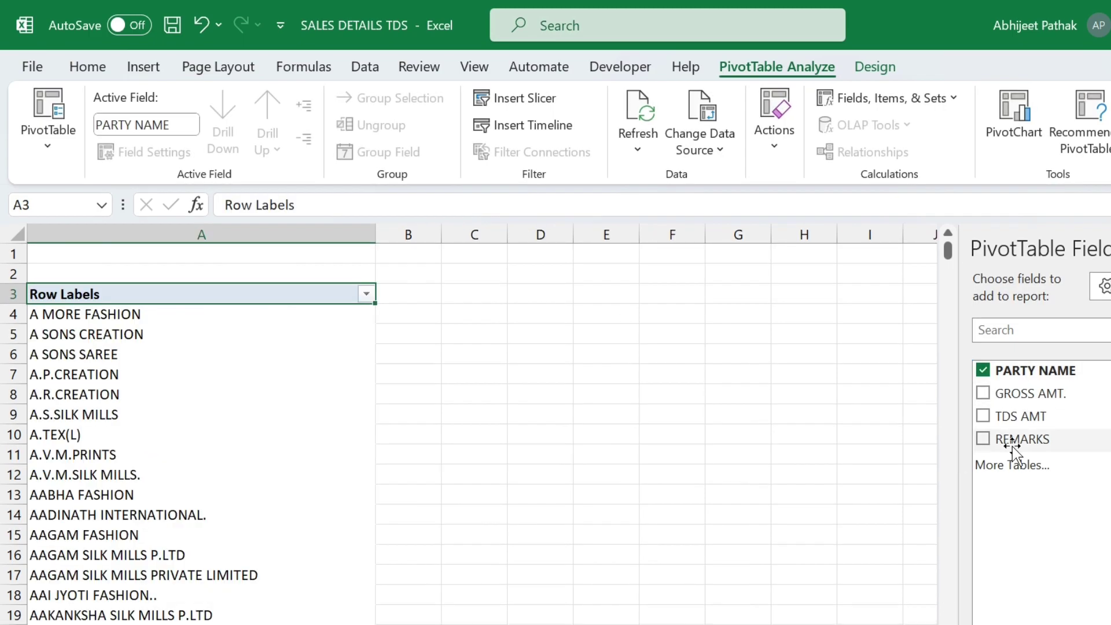
drag(1024, 441, 1042, 624)
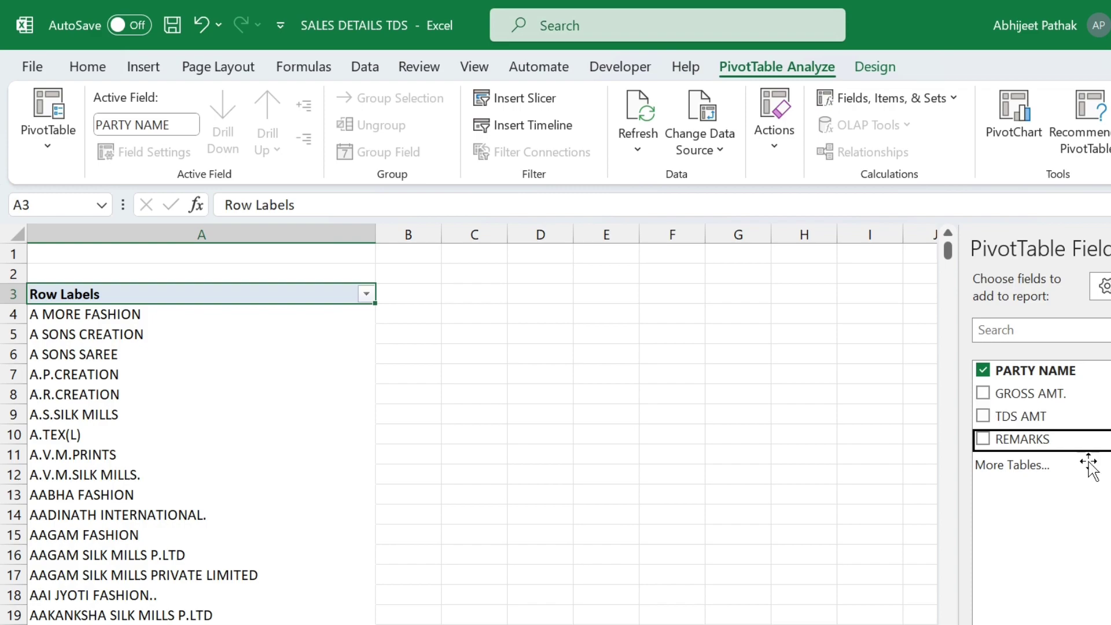
click(984, 438)
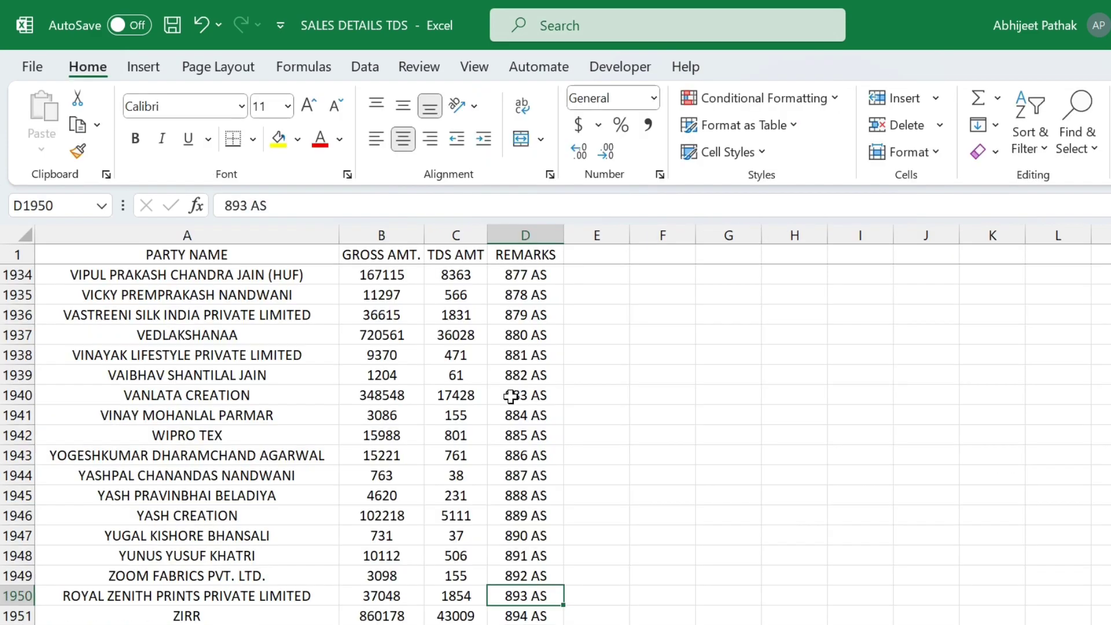
In Sheet1, search from D2 for the REMARKS entry "26 AS"
key(Up)
key(ctrl+Up)
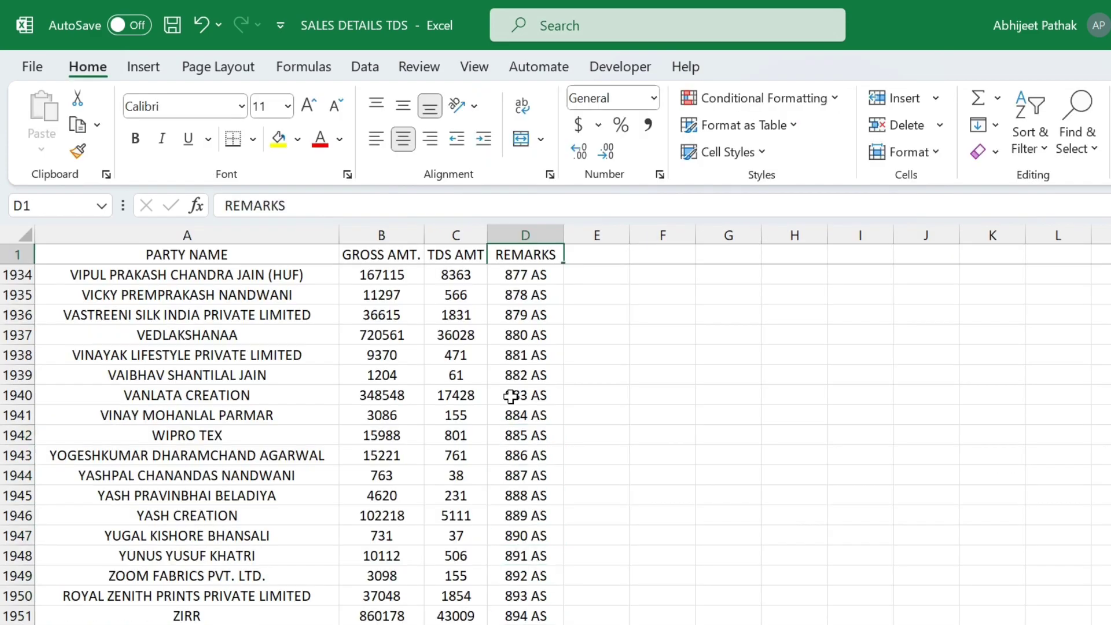
key(Down)
key(ctrl+f)
text(2)
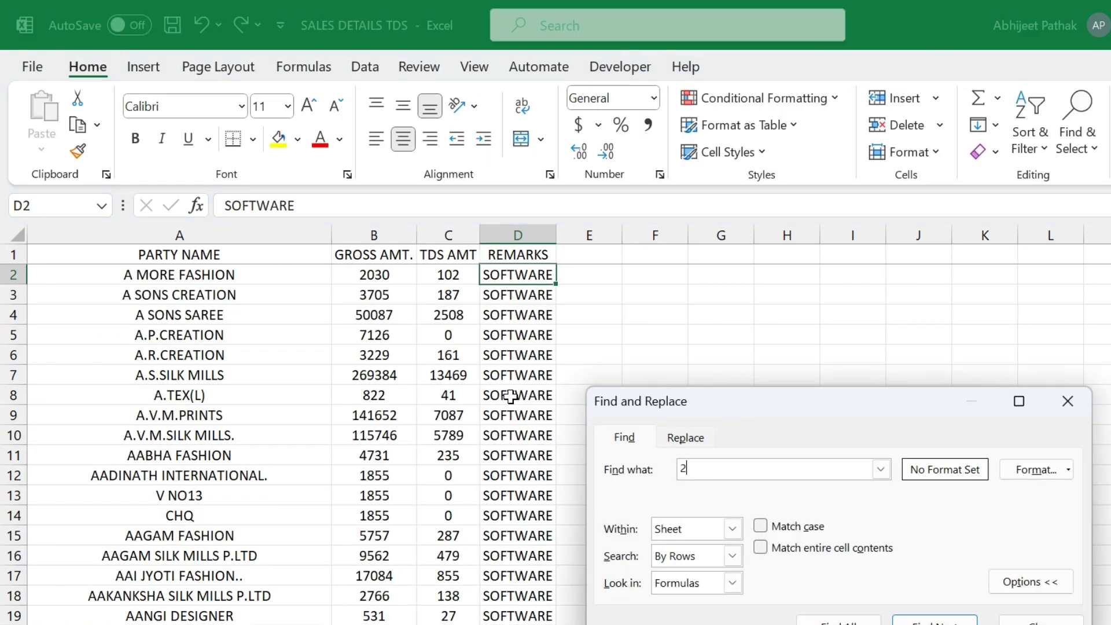
text(6 AS)
key(Return)
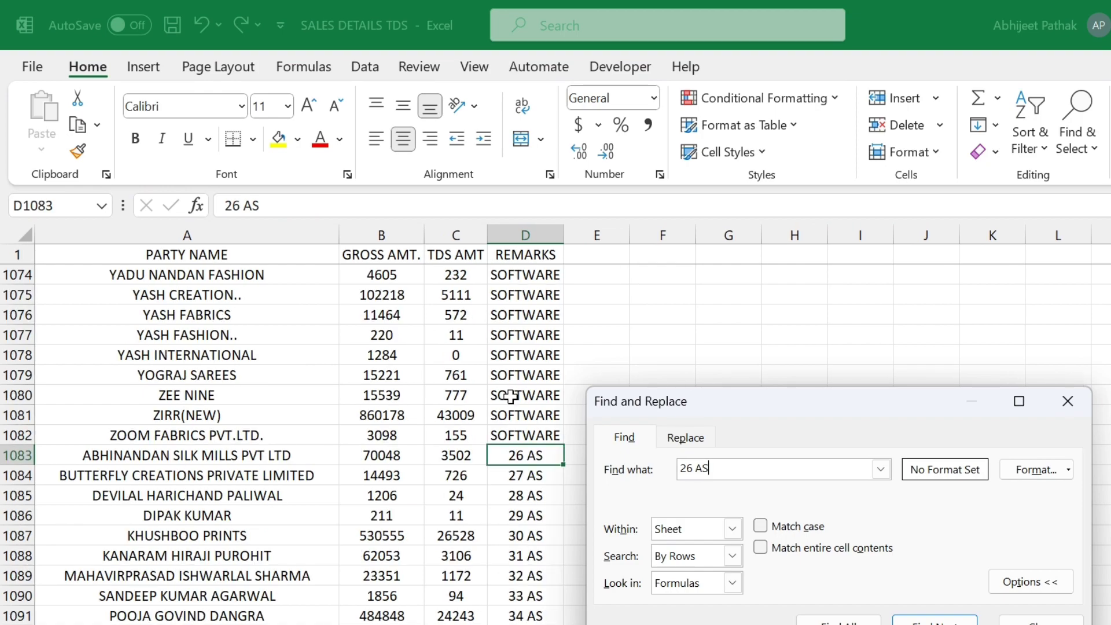
Copy the 26 AS remark in D1083 over all remarks below it in column D
key(Escape)
key(ctrl+c)
key(Down)
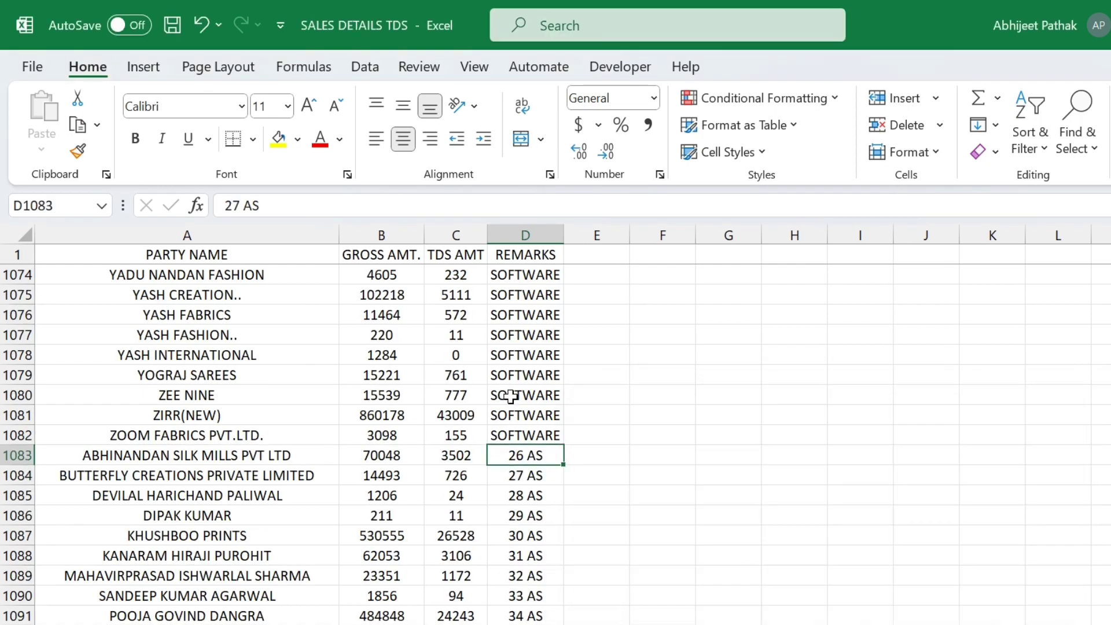
key(ctrl+shift+Down)
key(ctrl+v)
key(Up)
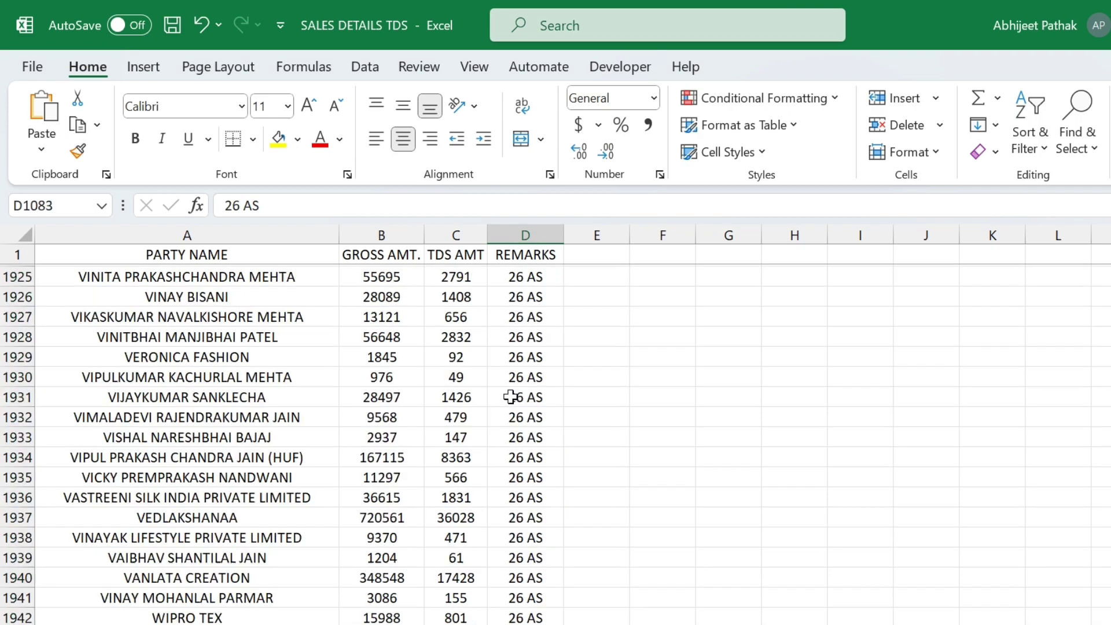
key(ctrl+Up)
key(ctrl+Left)
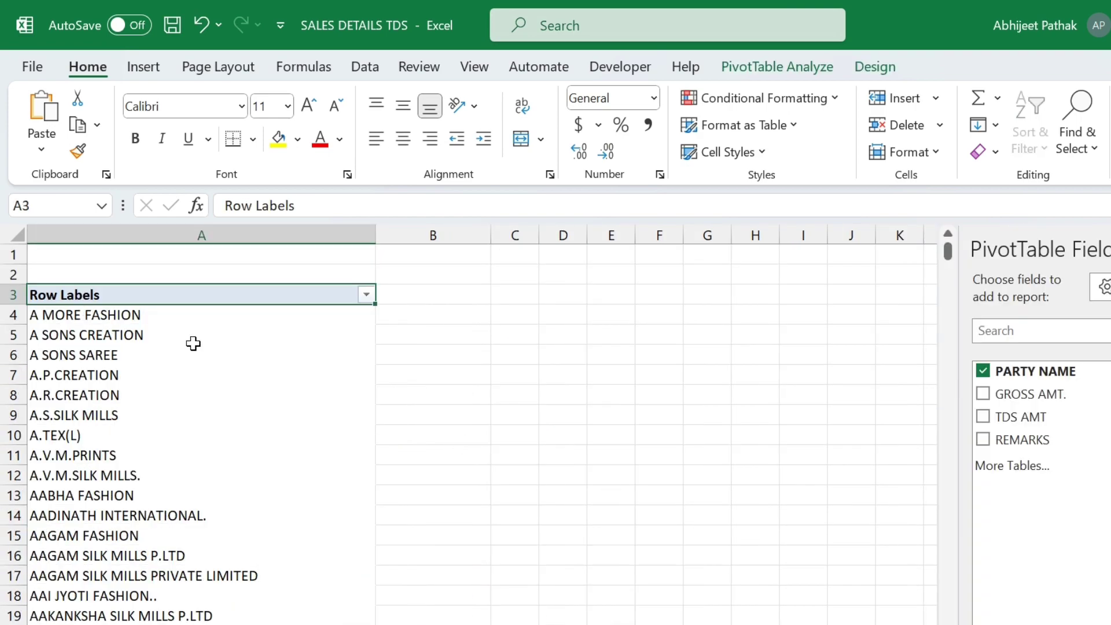
Refresh the pivot table on Sheet4, then place REMARKS in columns and GROSS AMT. and TDS AMT in values
right_click(193, 343)
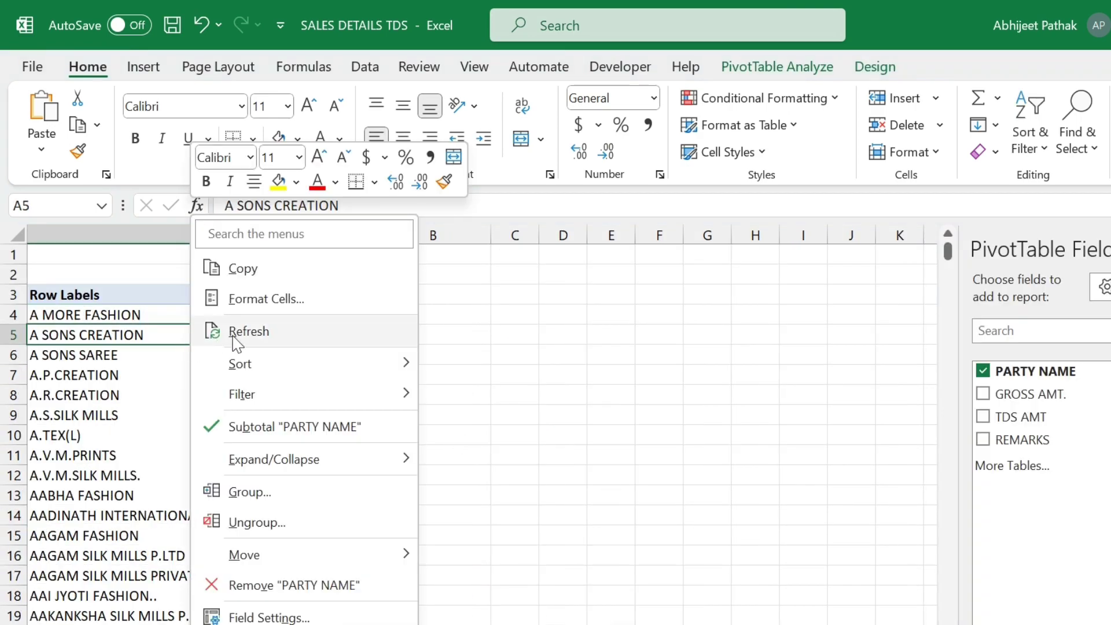
click(234, 331)
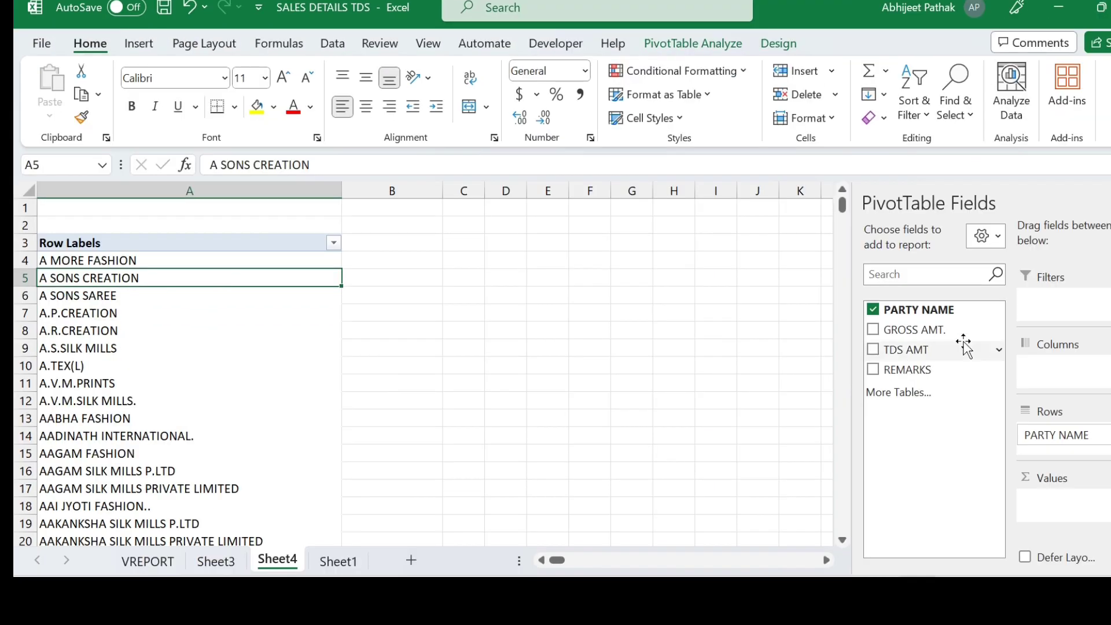
drag(923, 369, 1078, 368)
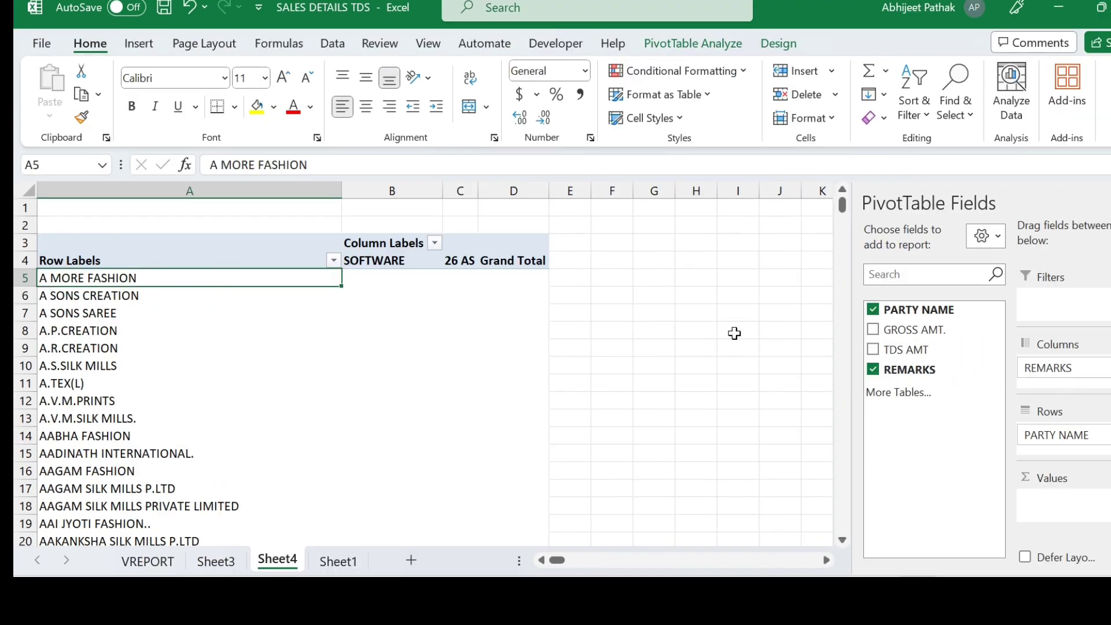
click(872, 329)
click(873, 349)
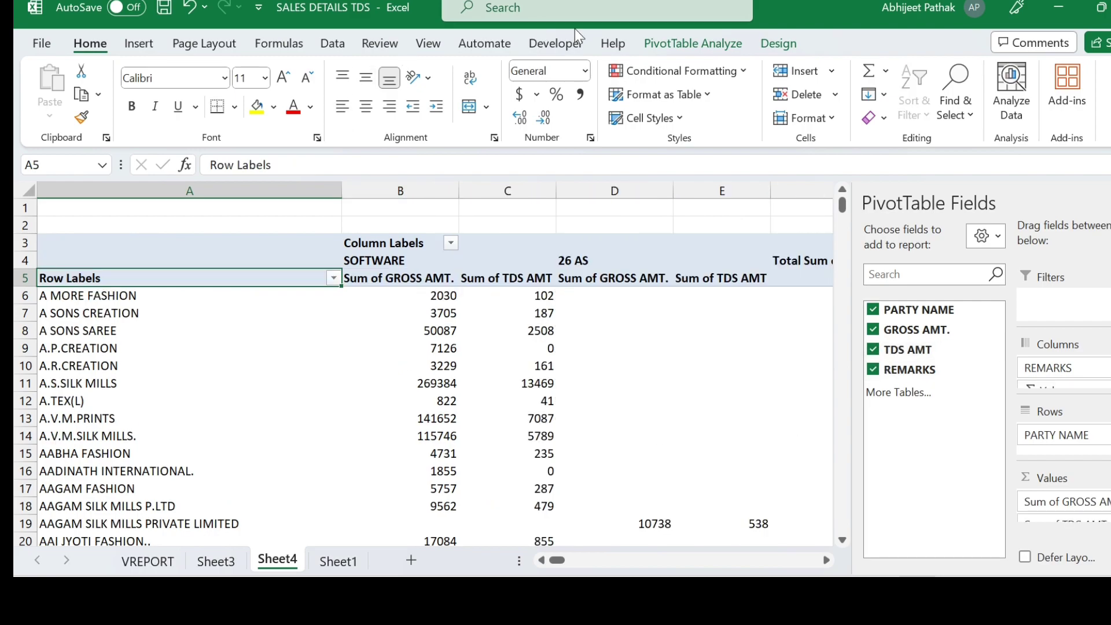
Set the pivot table's grand totals to On for Columns Only
click(718, 46)
click(770, 43)
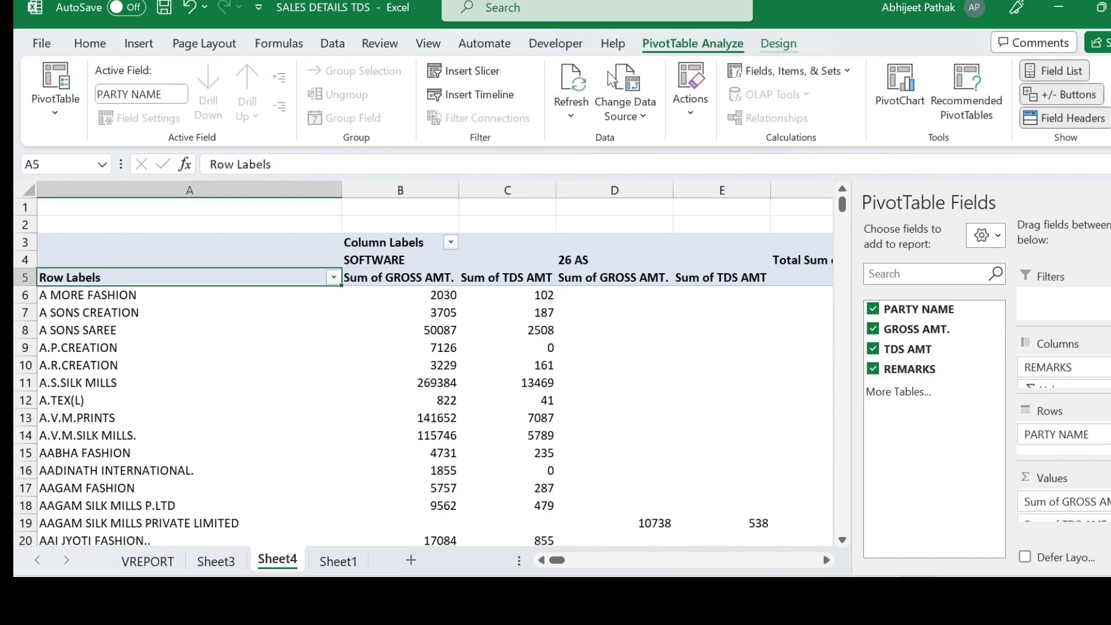
click(119, 116)
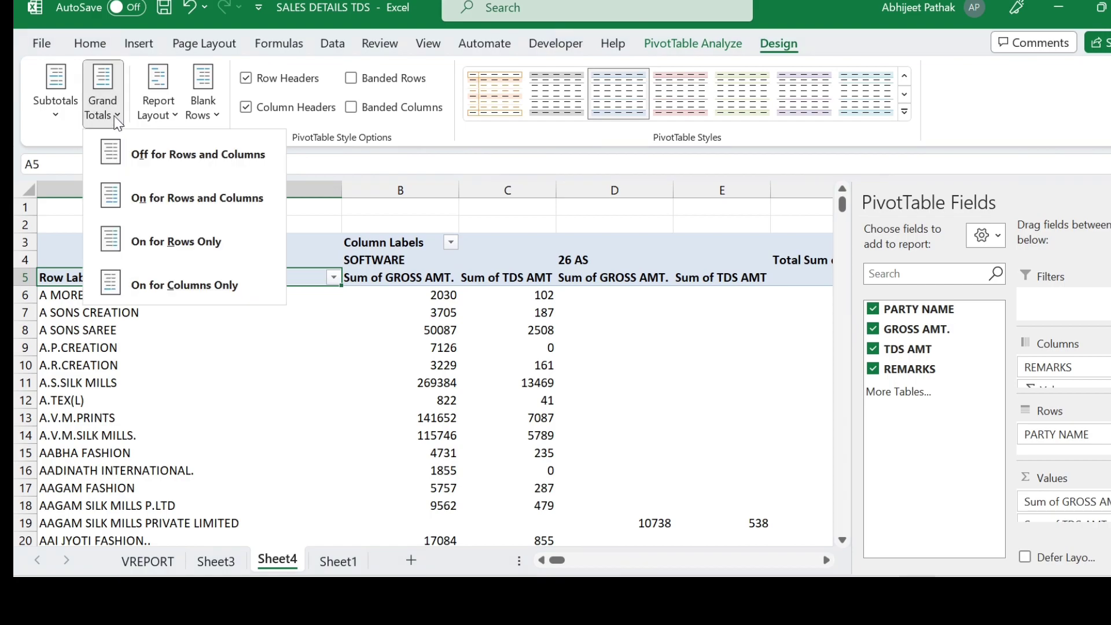
click(199, 288)
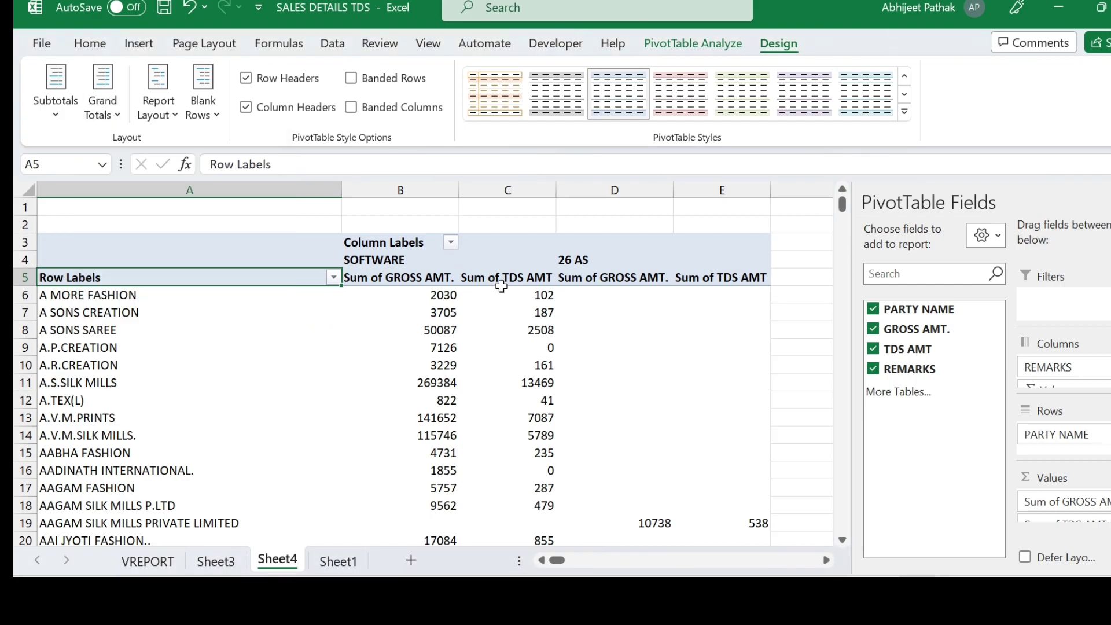
Review the gross and TDS headings under SOFTWARE and 26 AS, and close the PivotTable field list
click(604, 277)
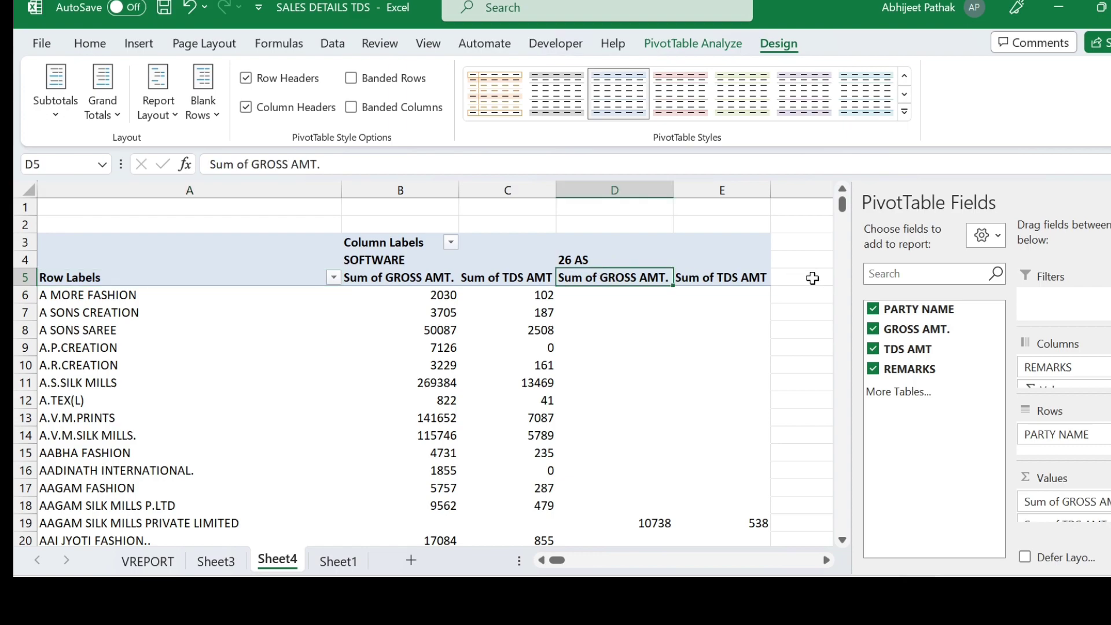
click(419, 281)
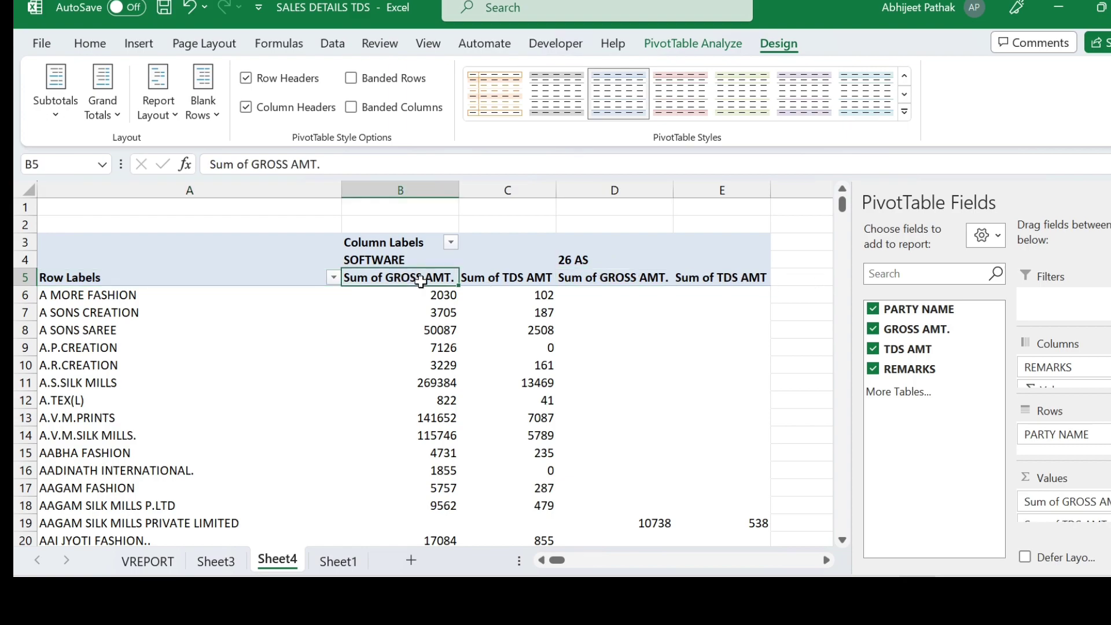
click(515, 282)
click(641, 278)
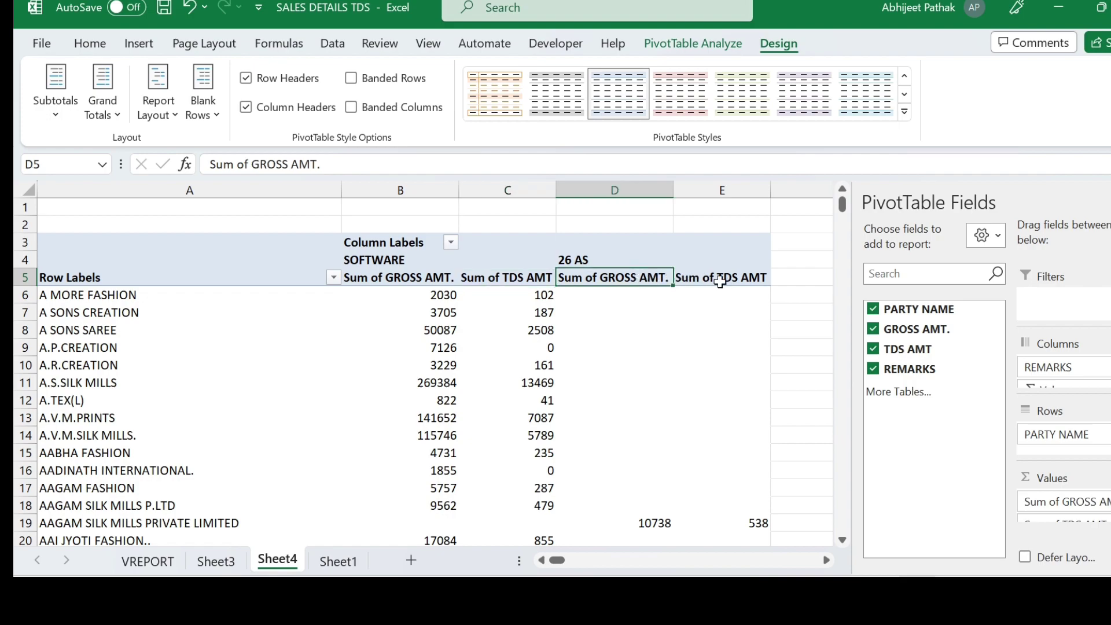
click(720, 280)
click(1110, 202)
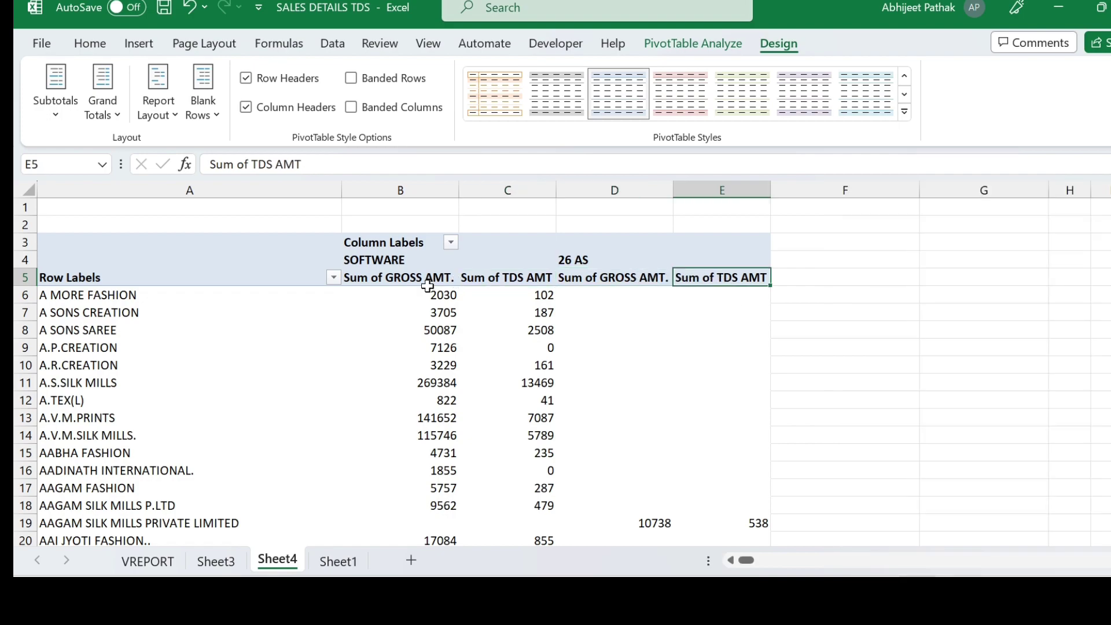
Turn on filters across the pivot table's row 3 columns from the adjacent cell F4
click(815, 248)
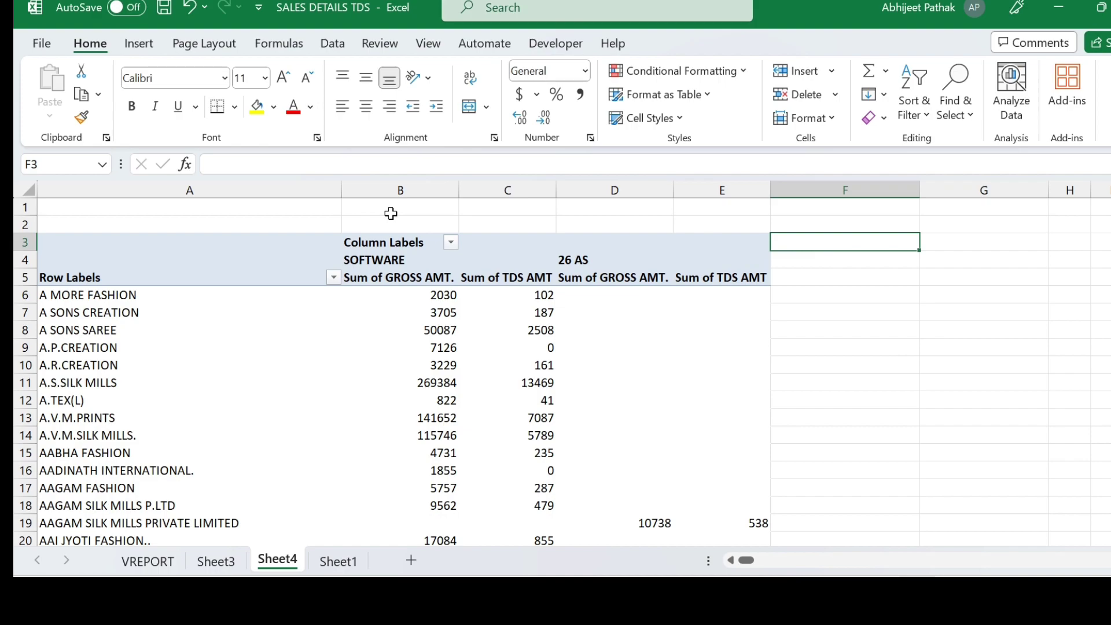
click(394, 242)
click(333, 45)
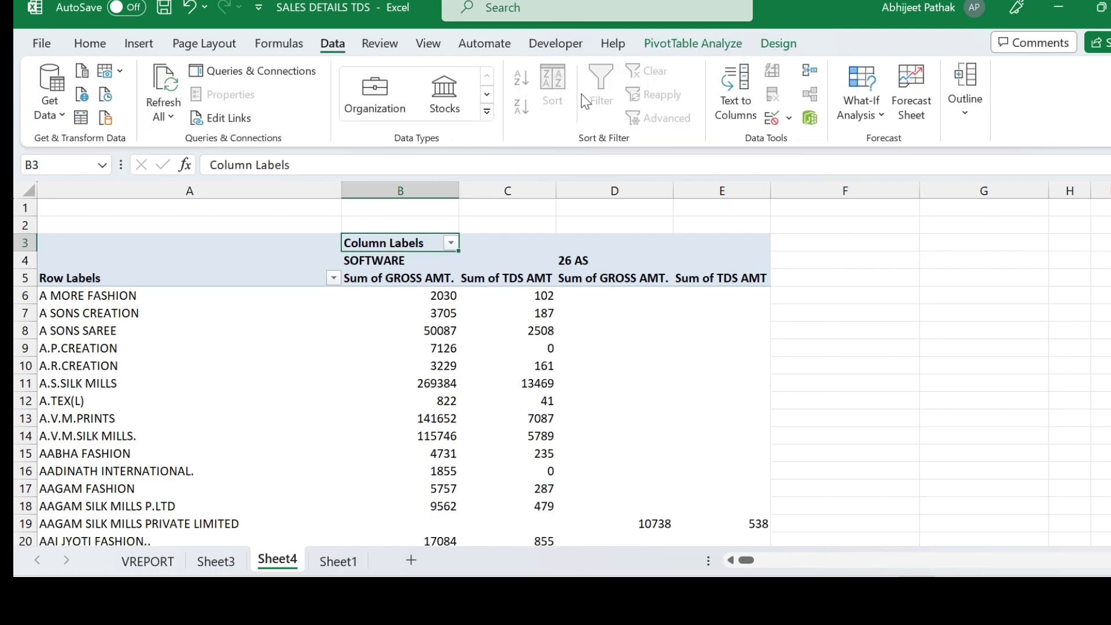
click(830, 270)
click(602, 96)
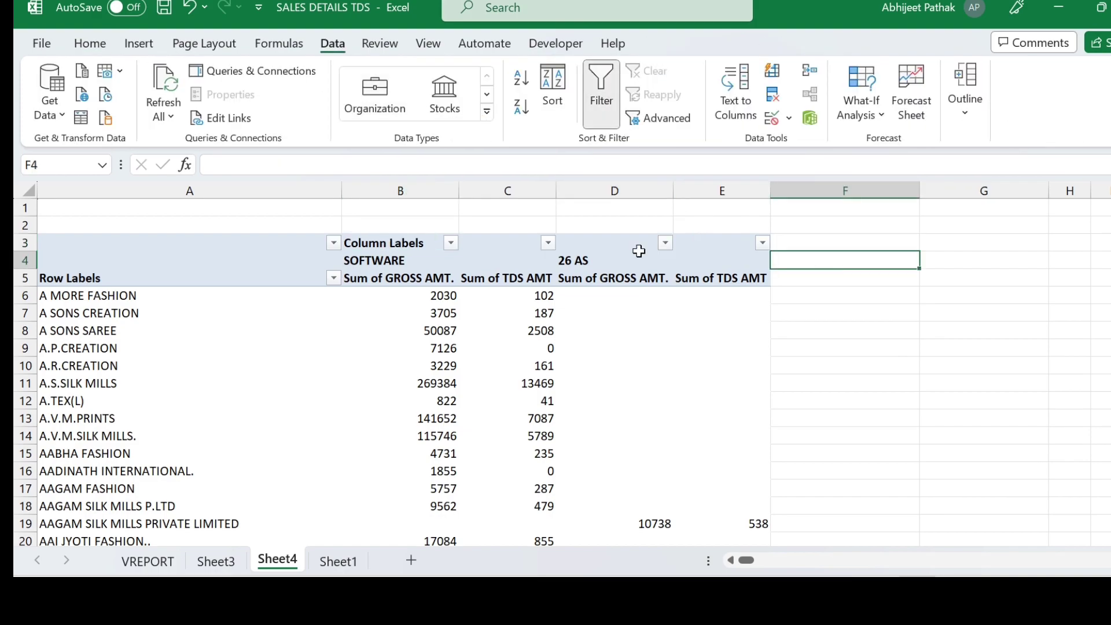
click(454, 243)
click(508, 318)
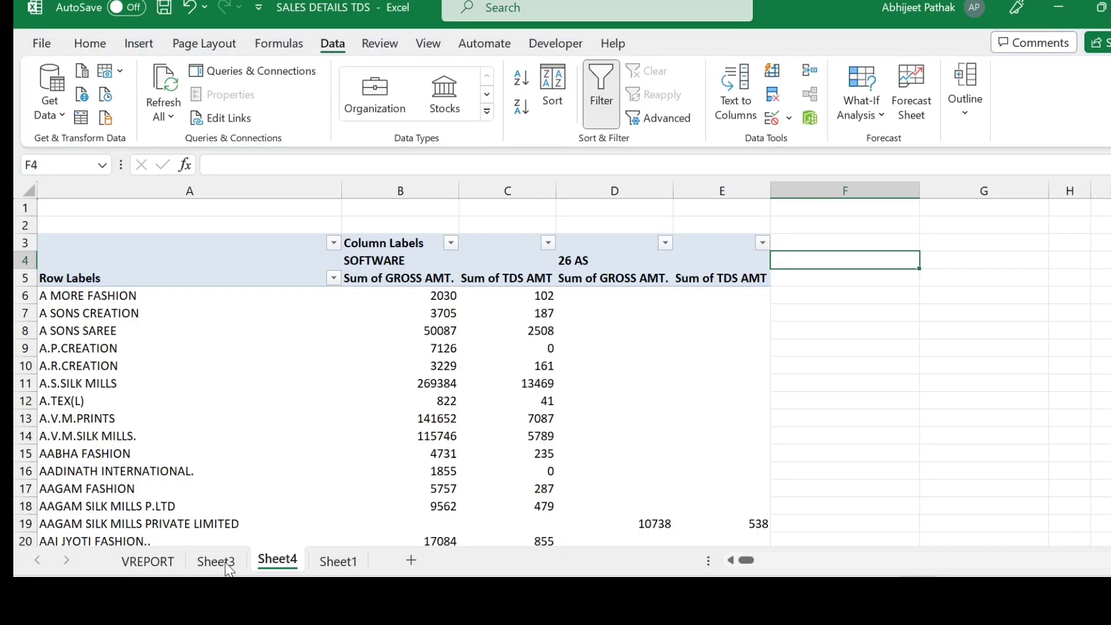
View the matching results on Sheet3 and return to the party list on Sheet1
click(198, 560)
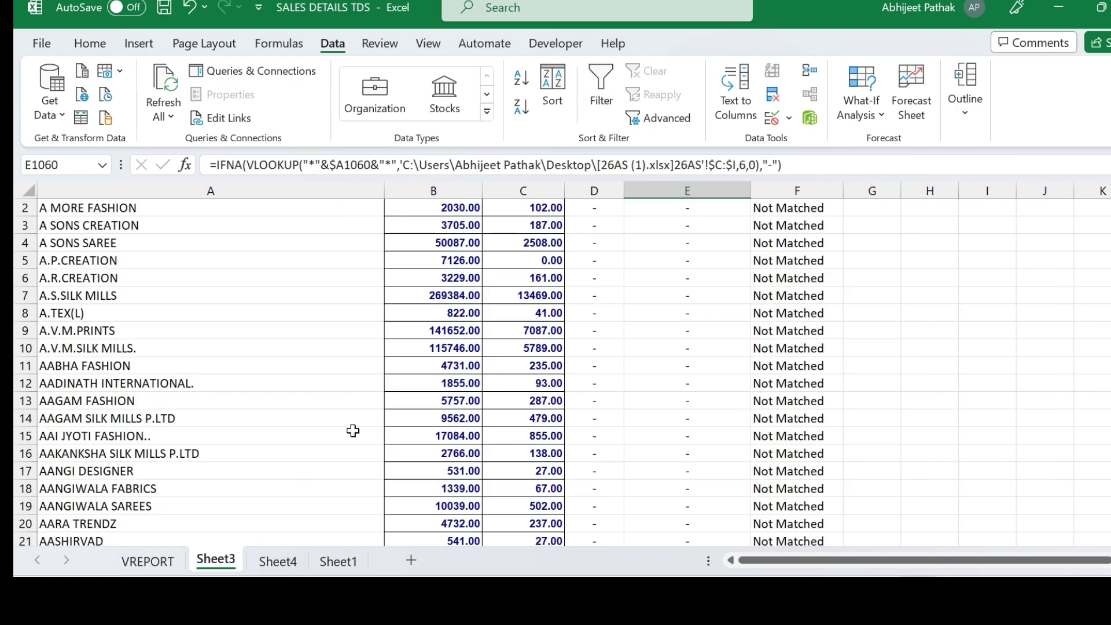
click(338, 561)
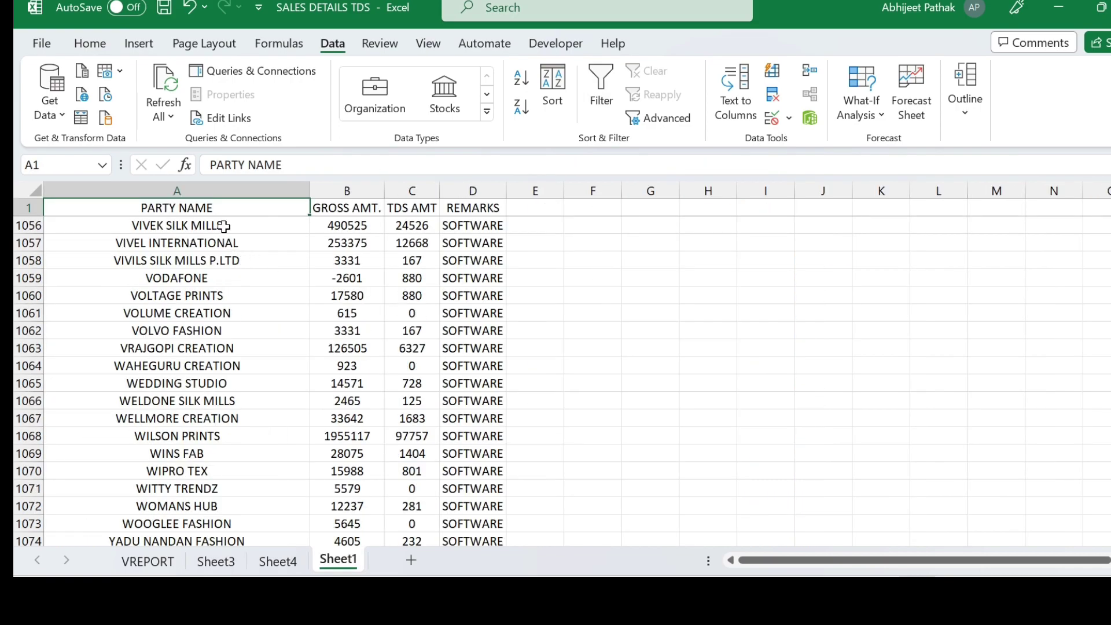
Return to the pivot table on Sheet4 and filter out the blanks in the SOFTWARE gross amount column
drag(224, 227, 227, 299)
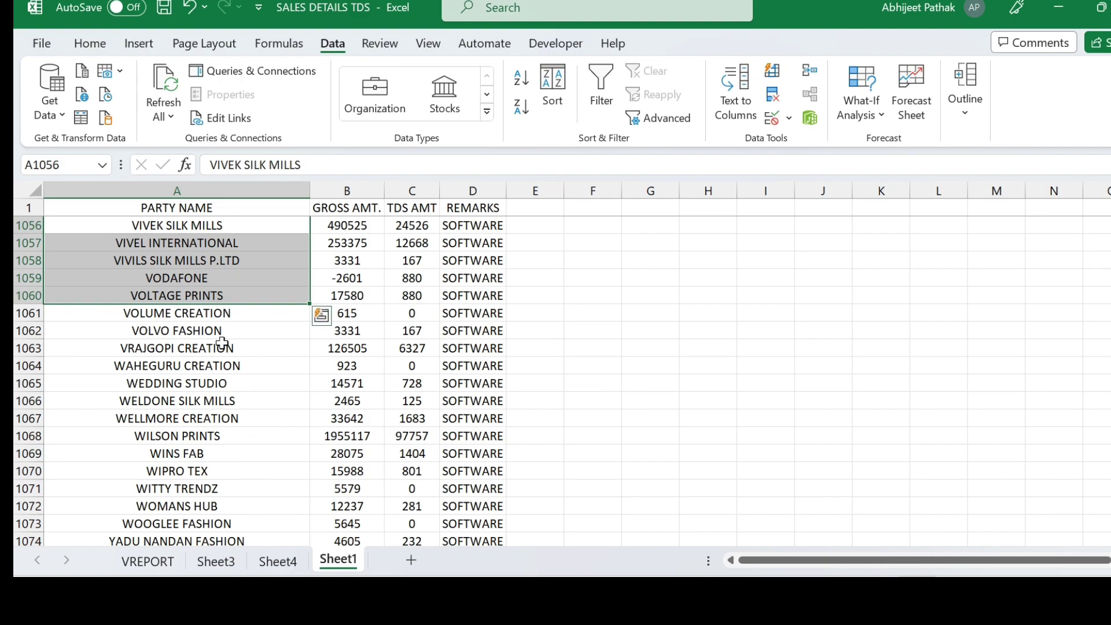
click(278, 562)
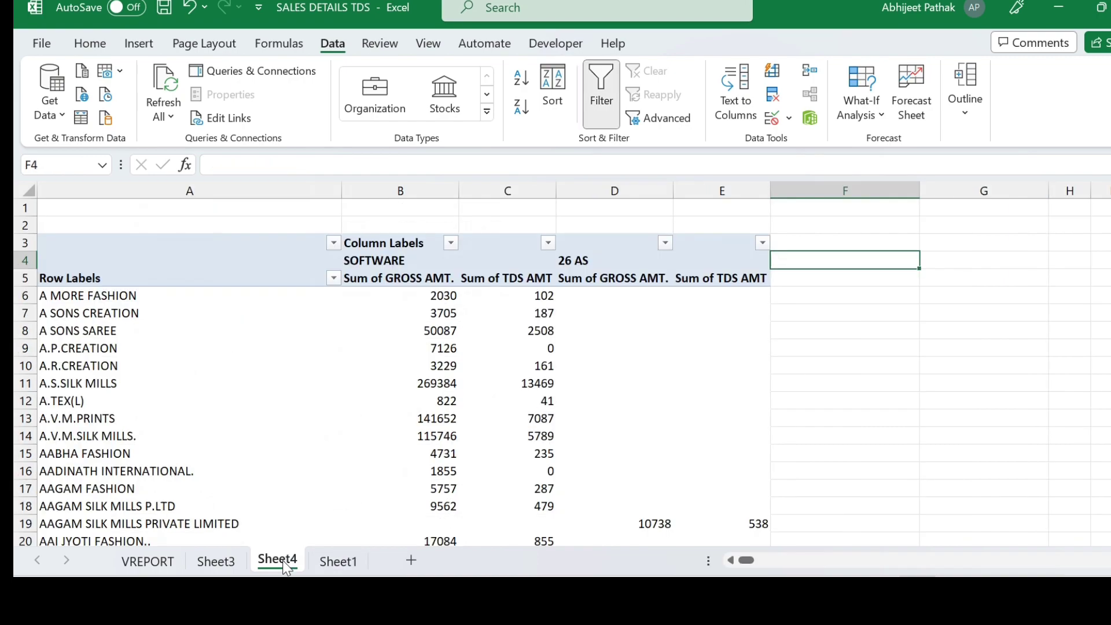
click(421, 310)
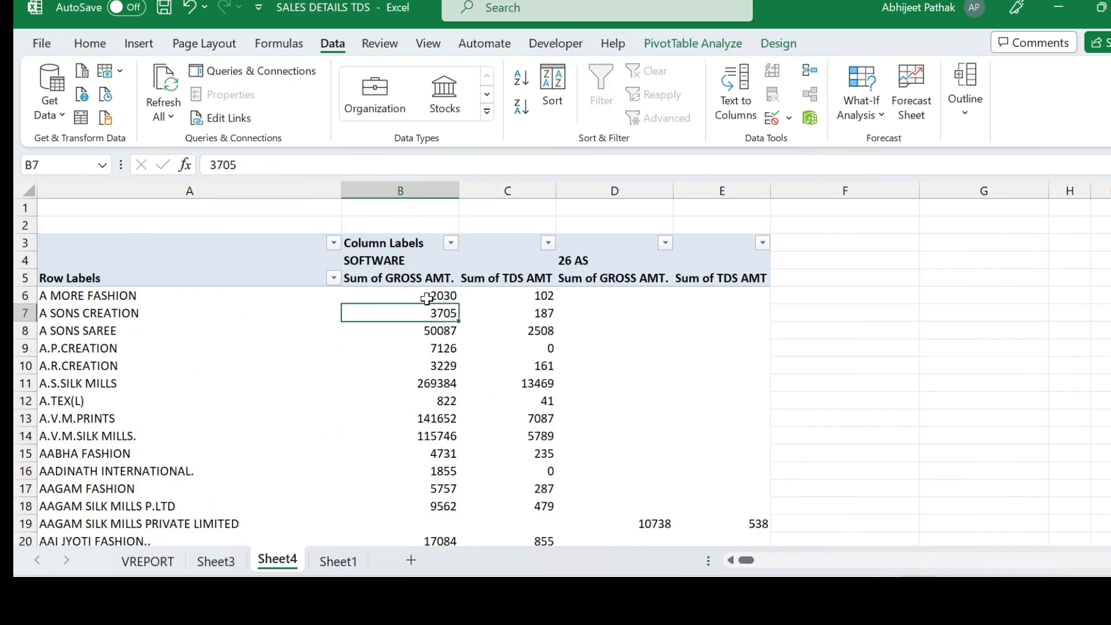
click(451, 243)
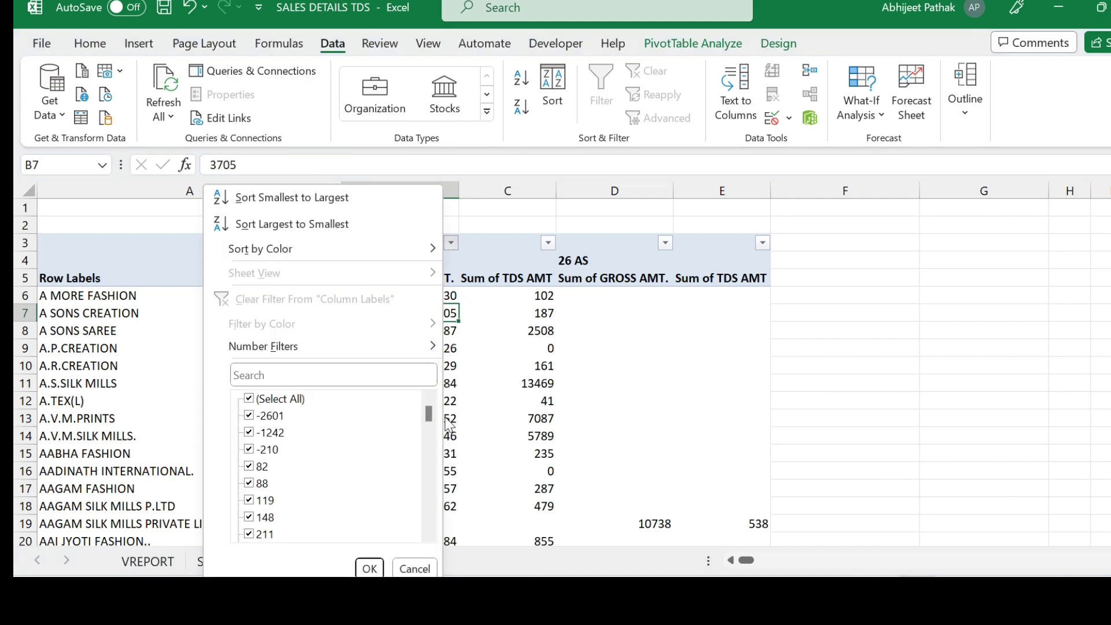
scroll(431, 420, down, 10)
click(287, 518)
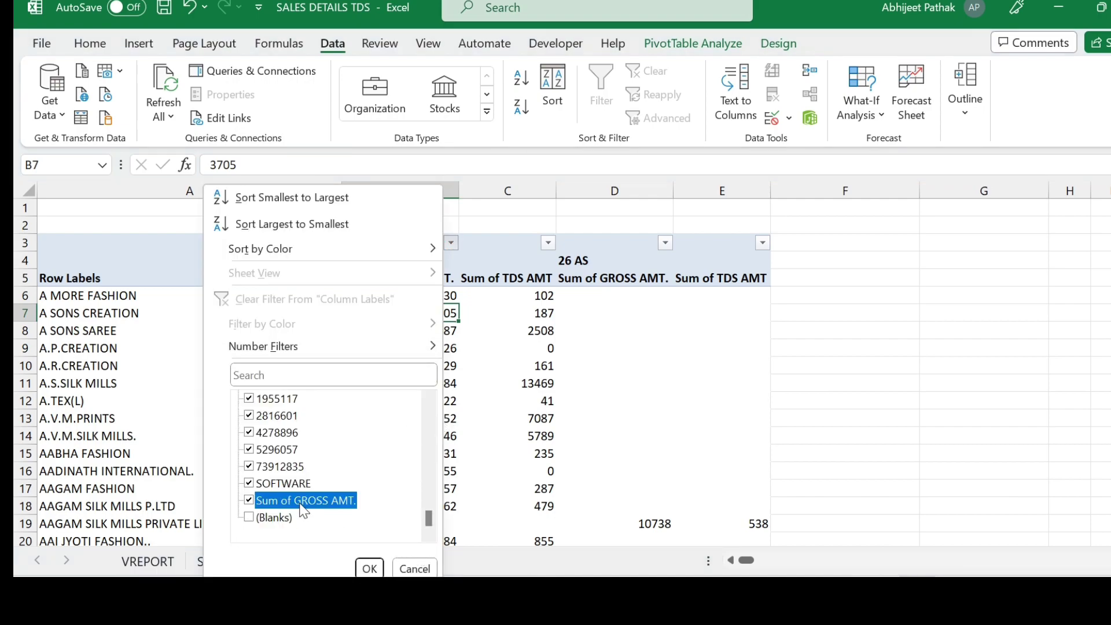
click(369, 569)
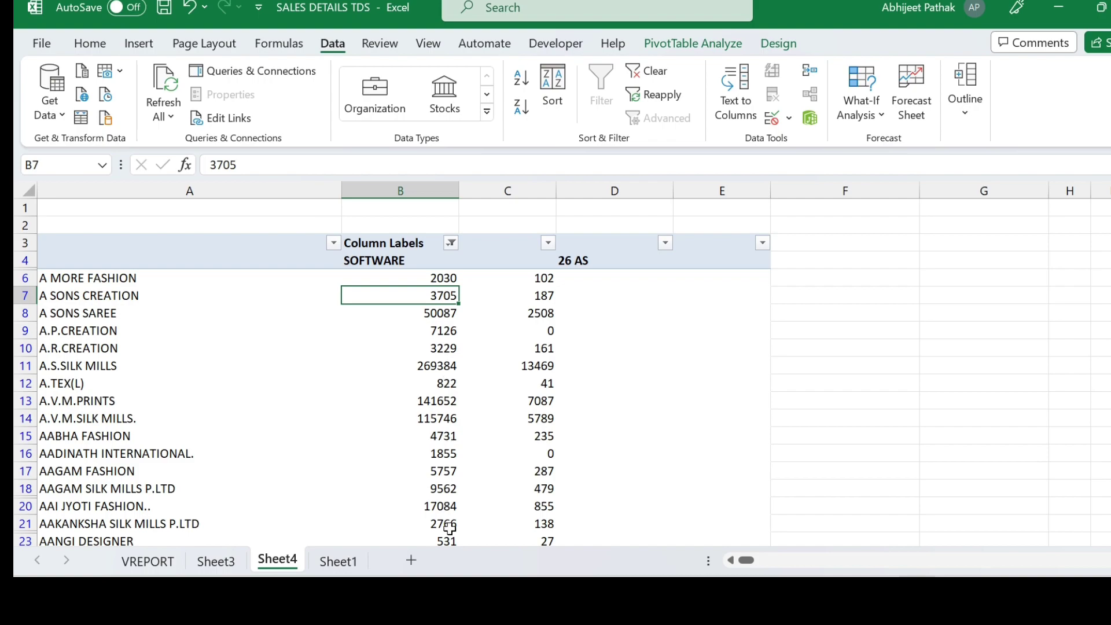
Filter out the blanks in the 26 AS gross amount column so only parties present in both sources remain
click(548, 243)
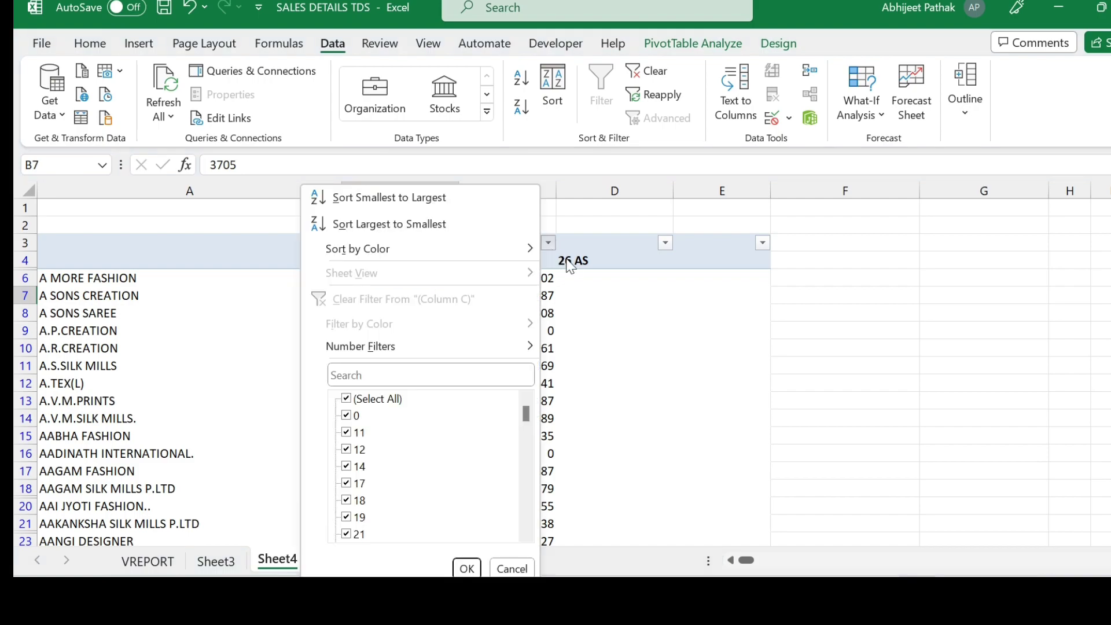
click(666, 243)
click(666, 243)
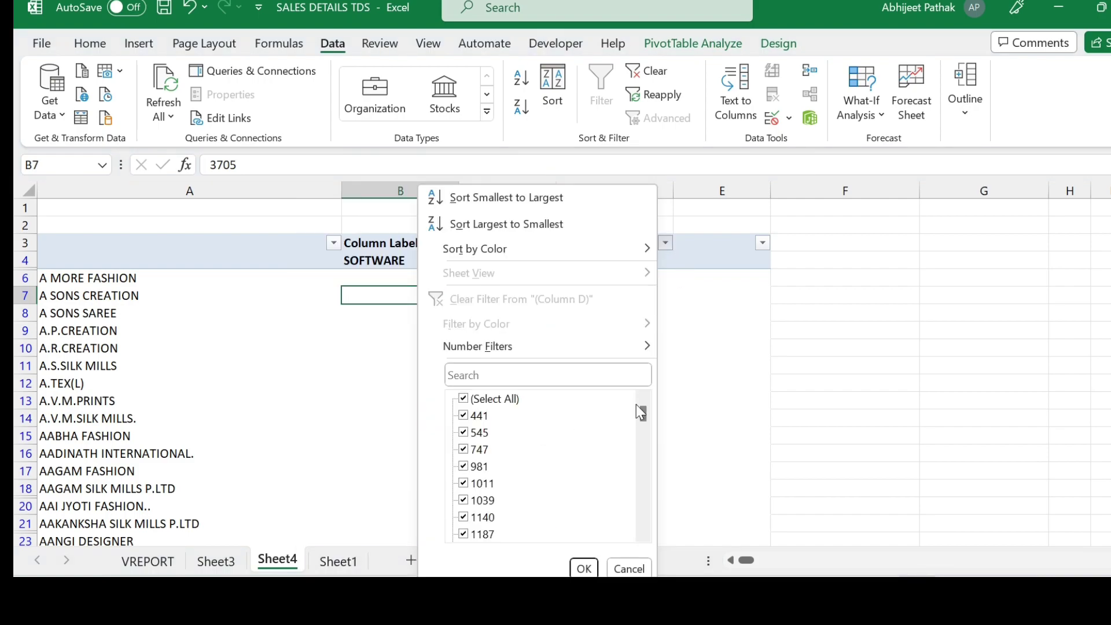
drag(637, 404, 643, 521)
click(489, 517)
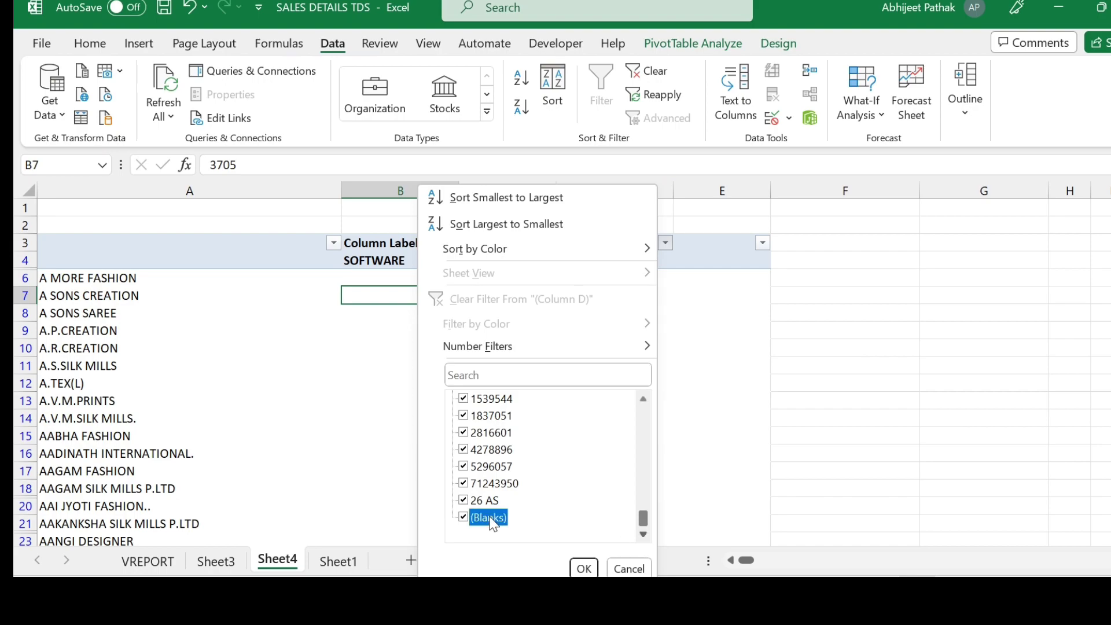
click(583, 569)
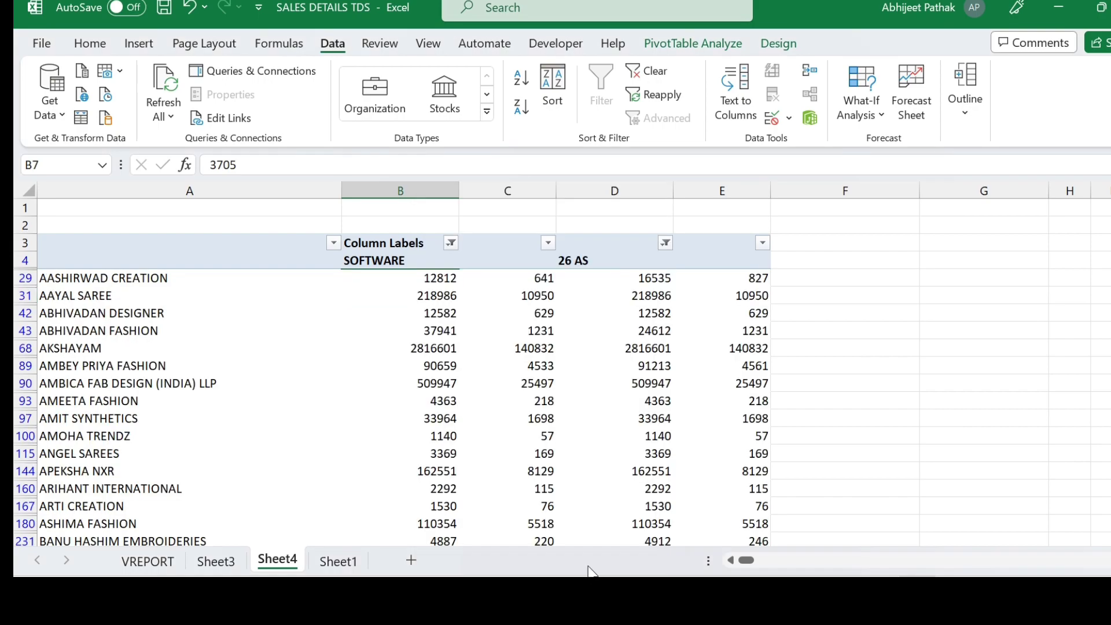
Copy the filtered party rows across columns A to E, from AASHIRWAD CREATION down to WIPRO TEX
click(141, 278)
drag(384, 261, 728, 270)
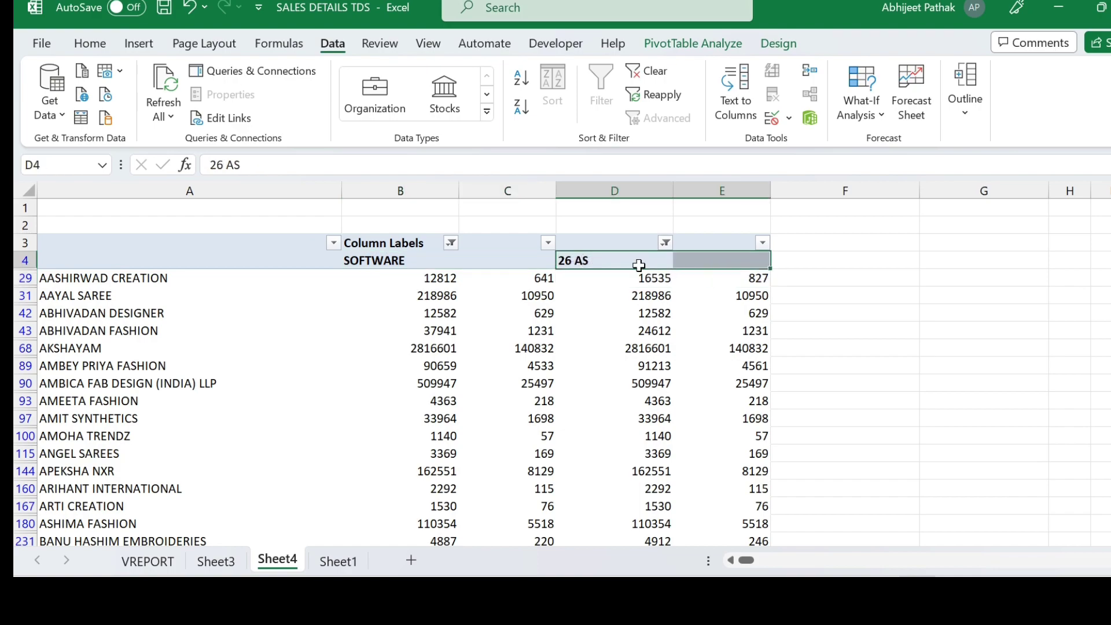
click(143, 278)
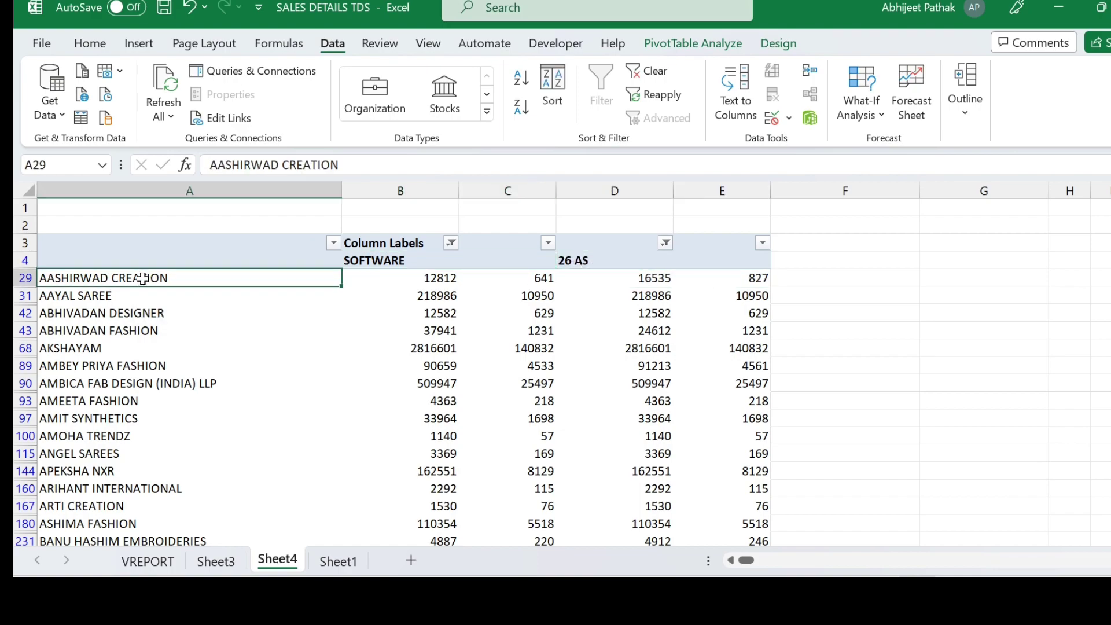
key(ctrl+shift+Right)
key(ctrl+shift+Down)
key(ctrl+c)
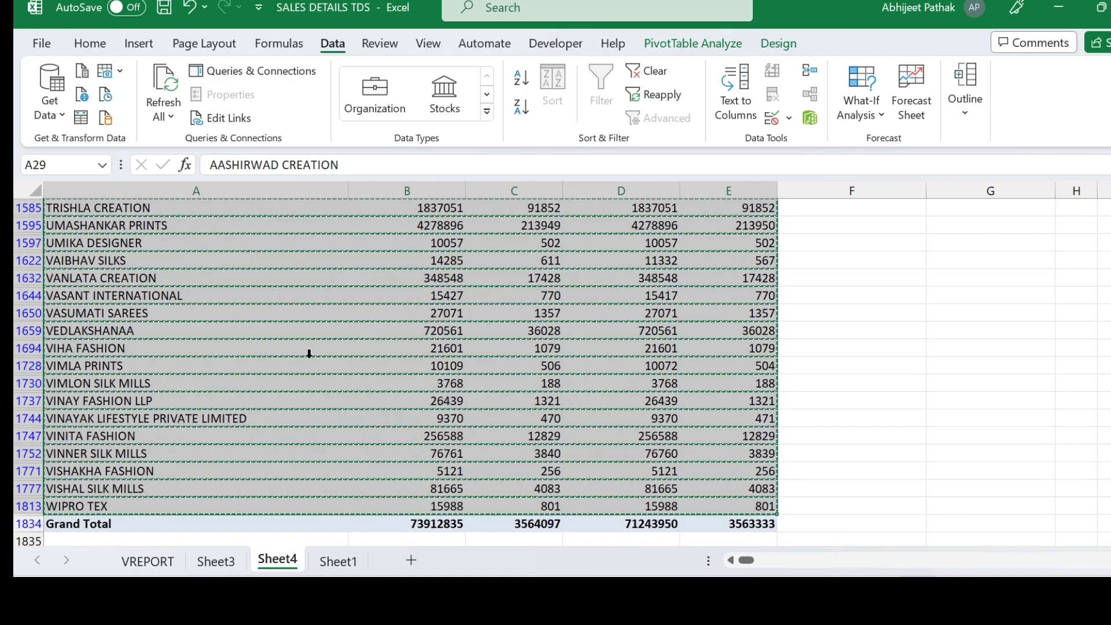
Add a new worksheet after Sheet1 and paste the copied rows there as values from cell A1
click(355, 556)
click(414, 561)
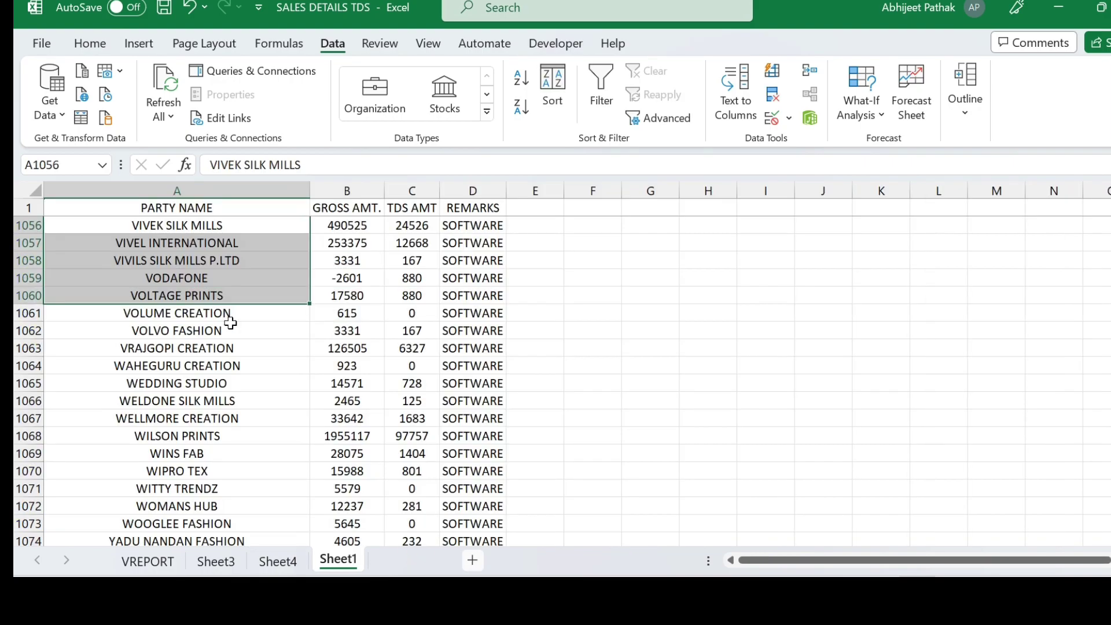
key(ctrl+alt+v)
key(v)
key(Return)
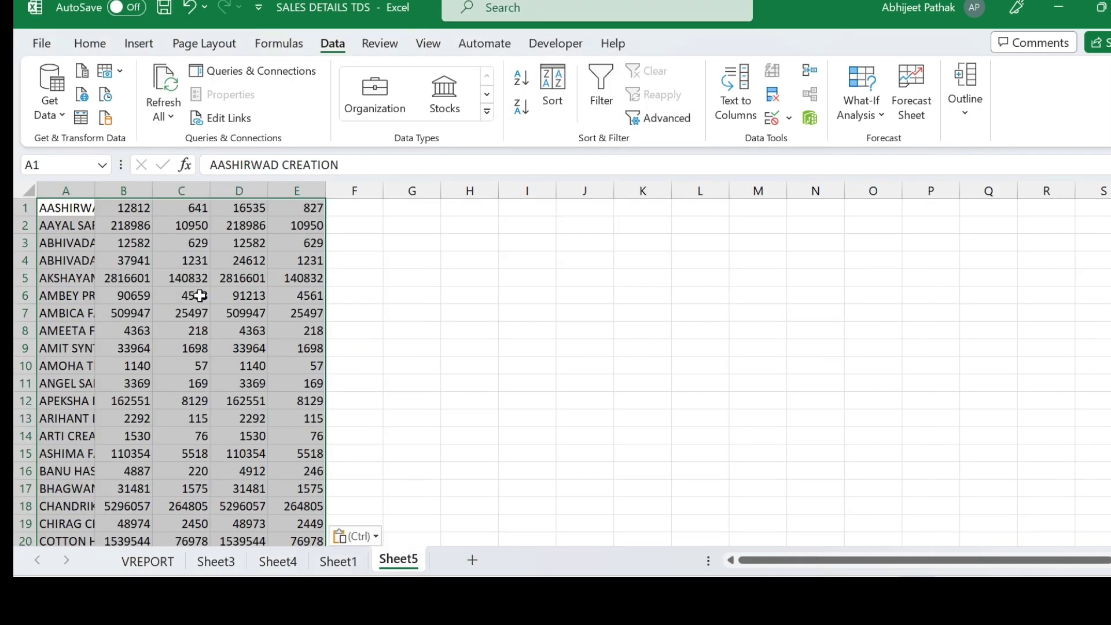
AutoFit the widths of the pasted columns A to E
key(alt)
key(h)
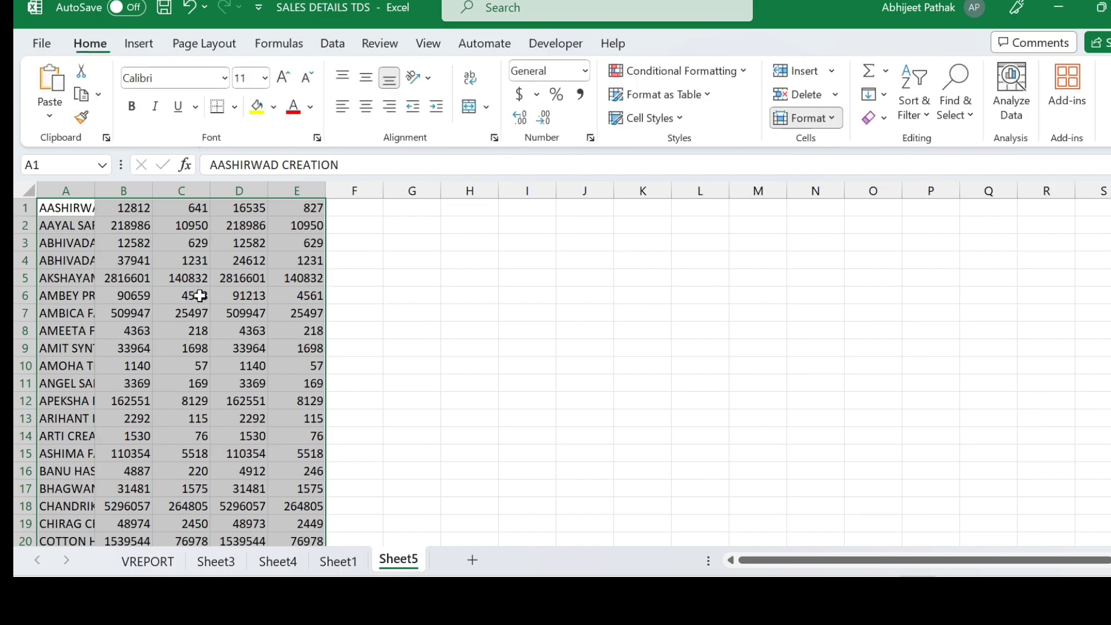
key(o)
key(i)
Examine the gross and TDS amount pairs B1:C1 and D1:E1 in the pasted data
key(Right)
key(shift+Right)
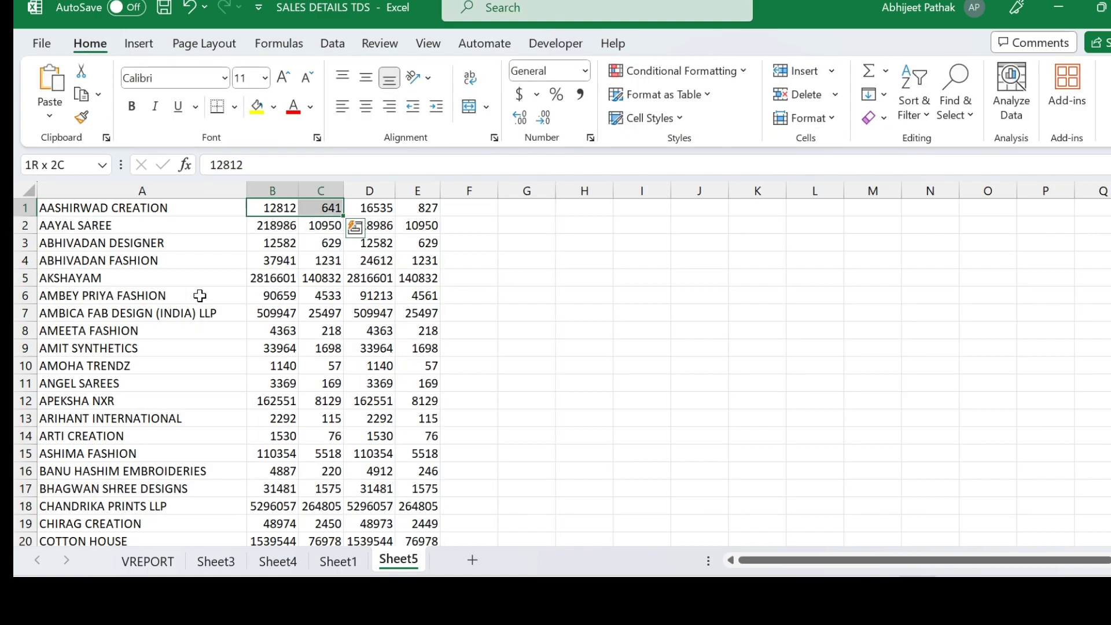
key(Right)
key(Right)
key(shift+Right)
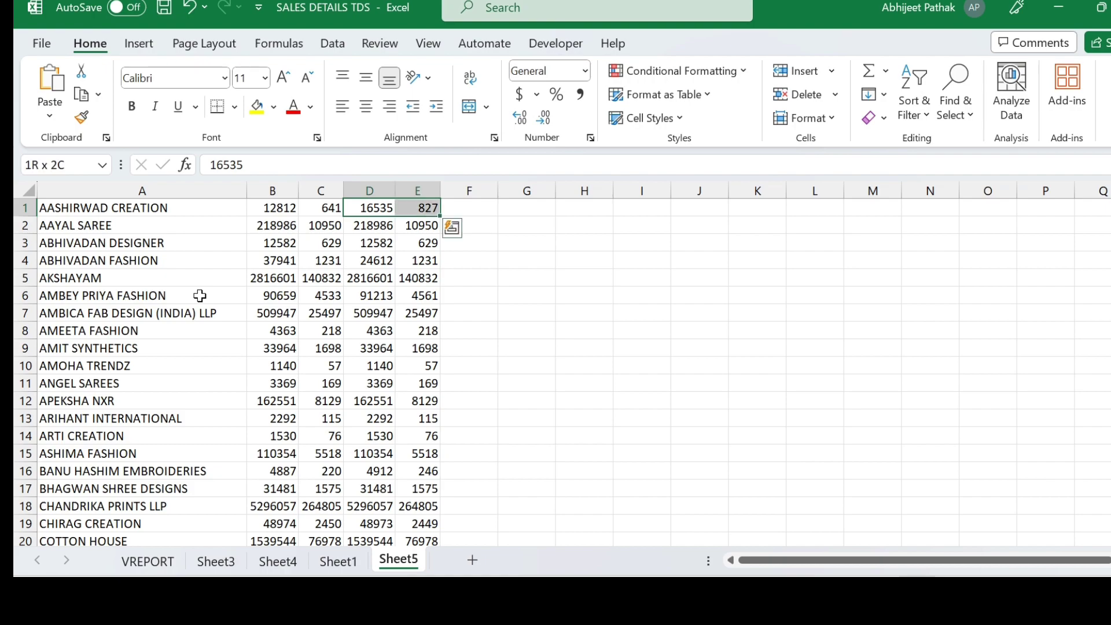
key(shift+Left)
key(Left)
key(Left)
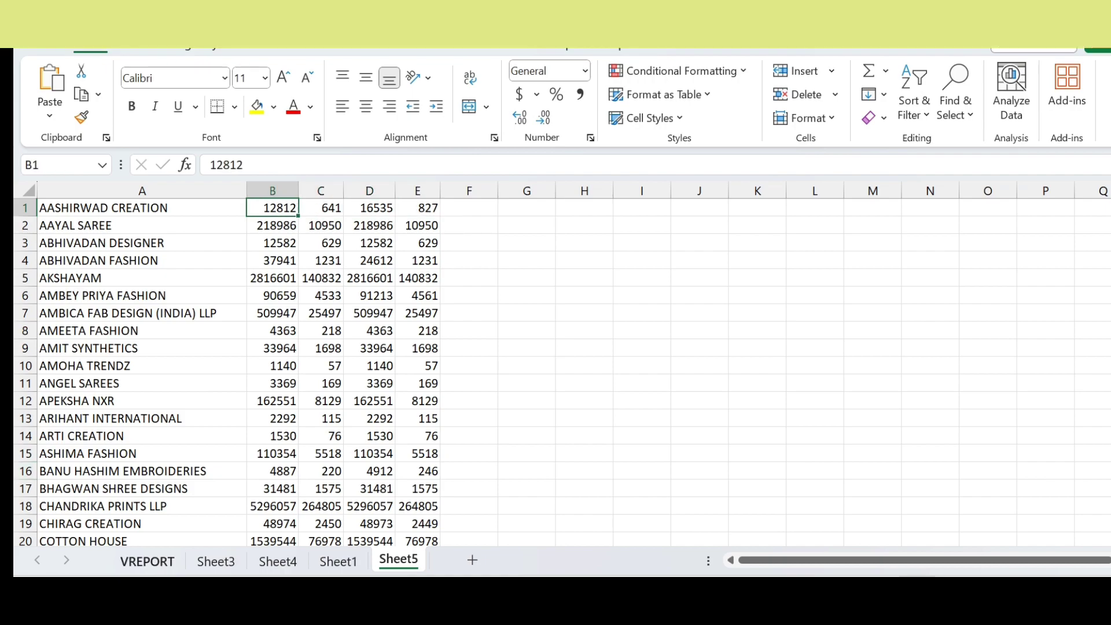
Check the SOFTWARE and 26 AS headings on Sheet4 against the amount pairs B1:C1 and D1:E1 on Sheet5
click(338, 561)
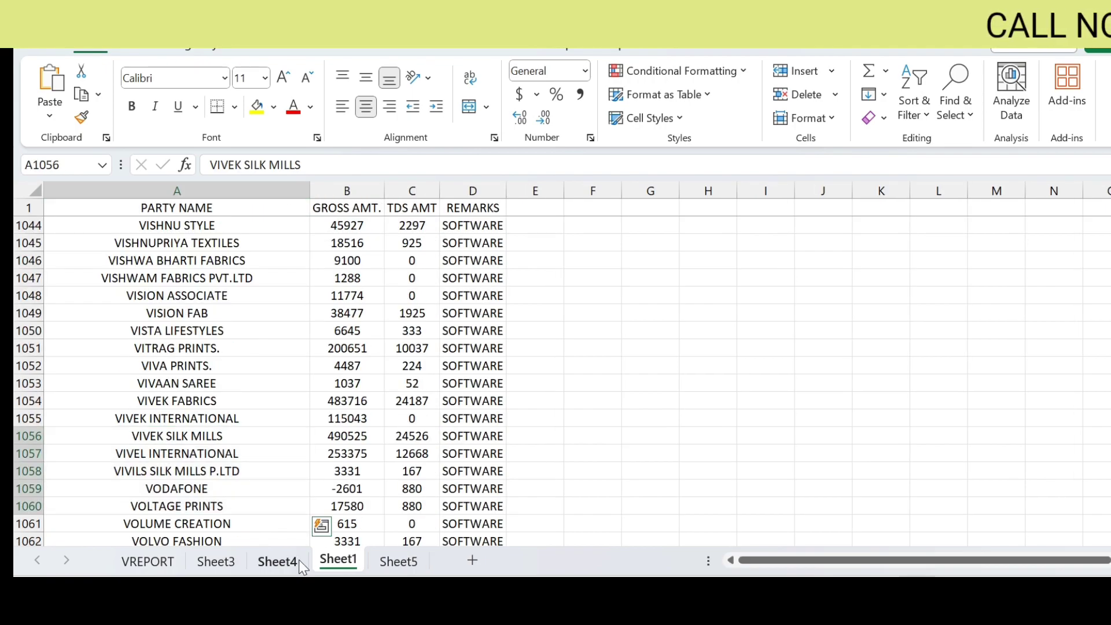
click(278, 561)
scroll(347, 385, up, 20)
scroll(759, 396, up, 20)
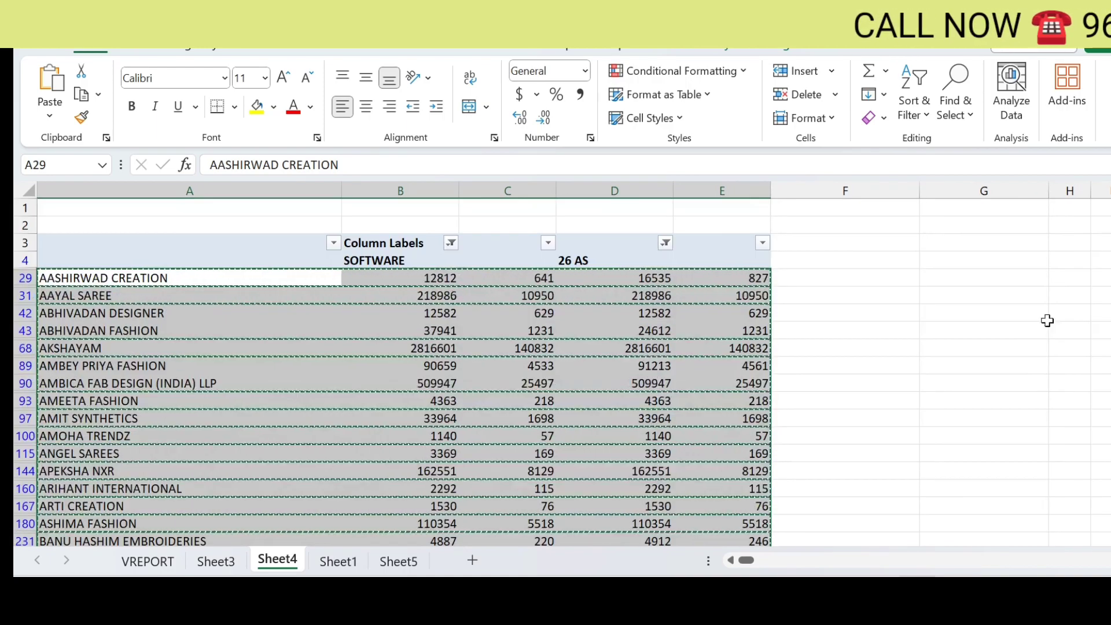
click(398, 262)
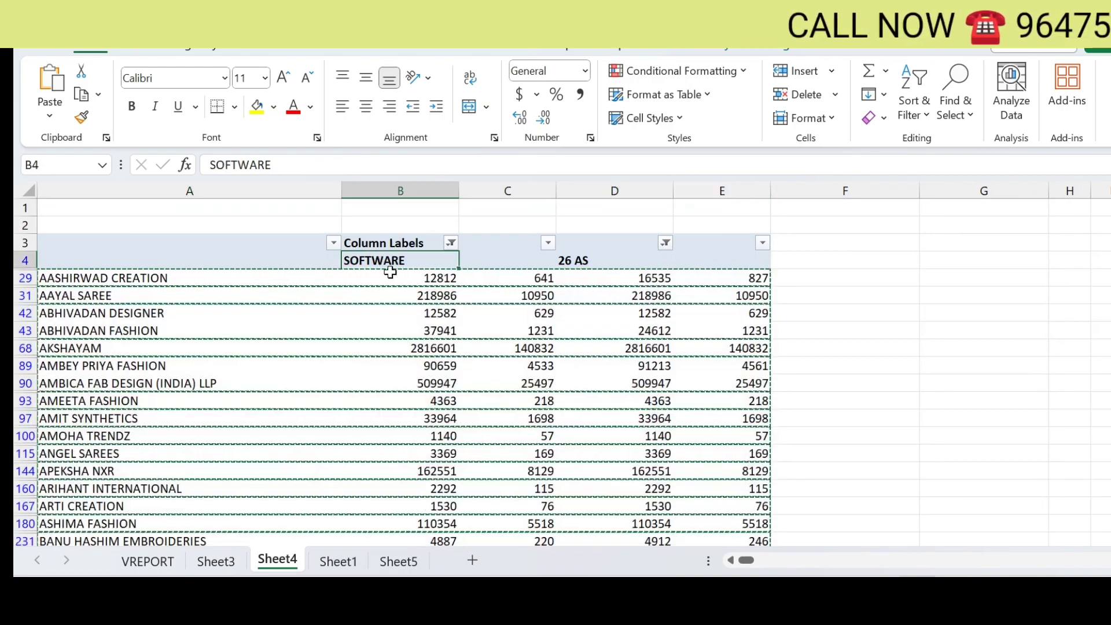
click(398, 561)
drag(281, 207, 325, 205)
drag(384, 208, 425, 210)
click(476, 211)
Enter =B1-D1 in cell G1 to calculate the gross amount difference between software and 26 AS
click(550, 209)
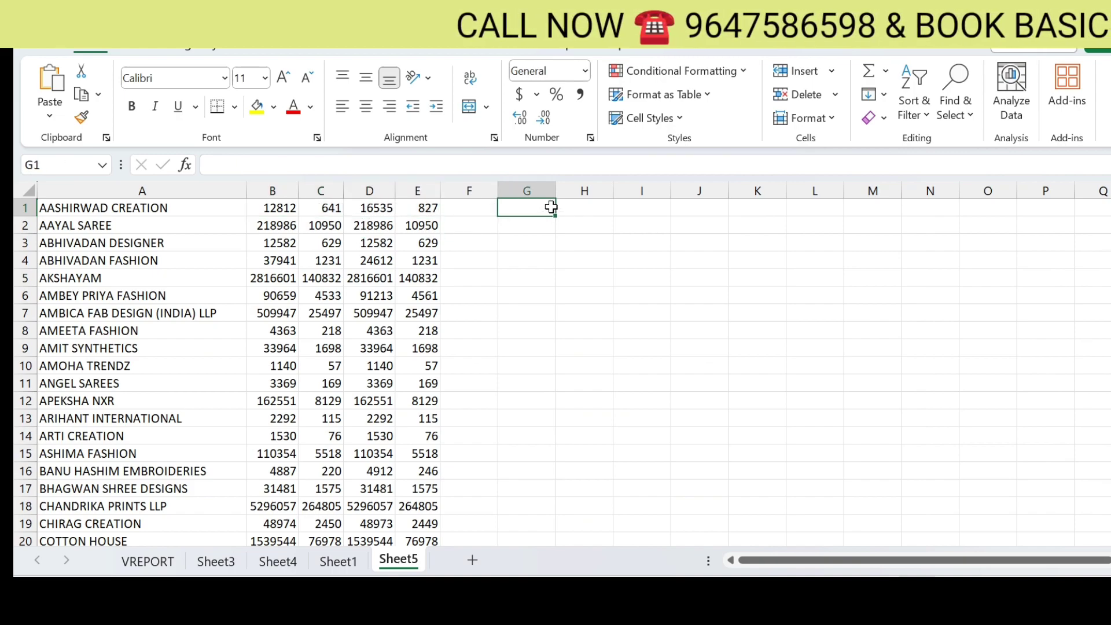
text(=)
key(Left)
key(Left)
key(Left)
key(Left)
key(Left)
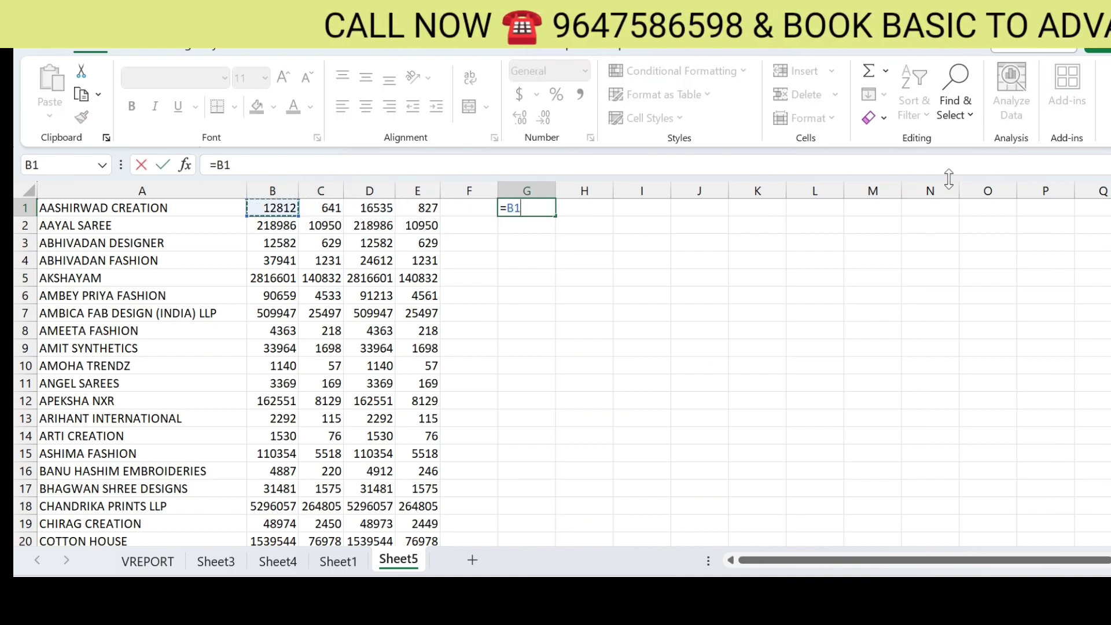
text(-)
key(Left)
key(Left)
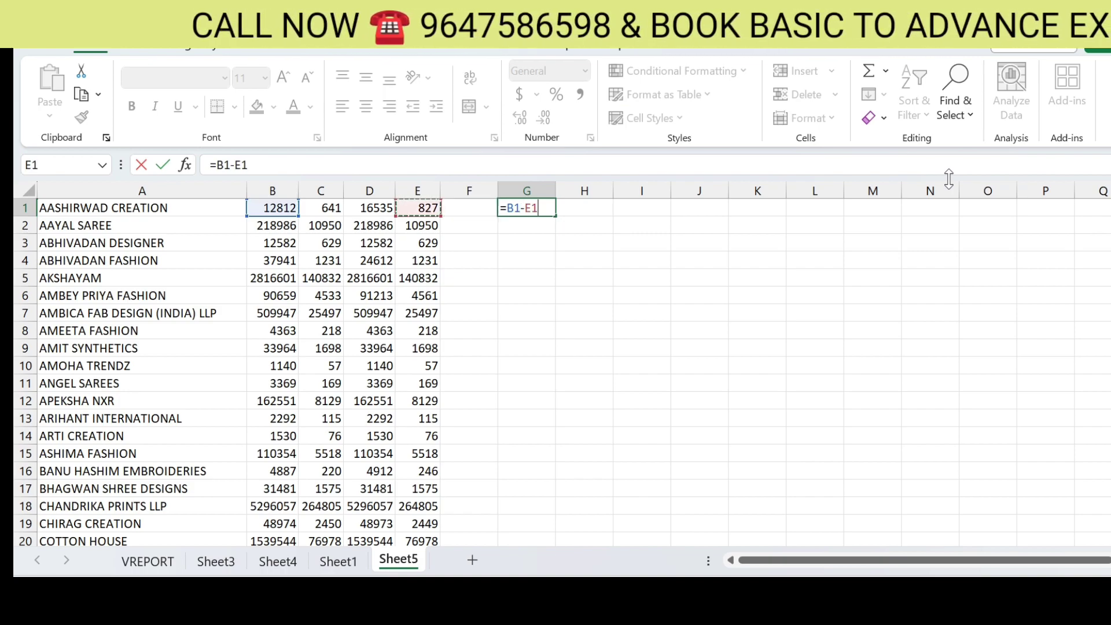
key(Left)
key(Return)
Enter =C1-E1 in cell H1 to calculate the TDS amount difference between software and 26 AS
key(Up)
key(Right)
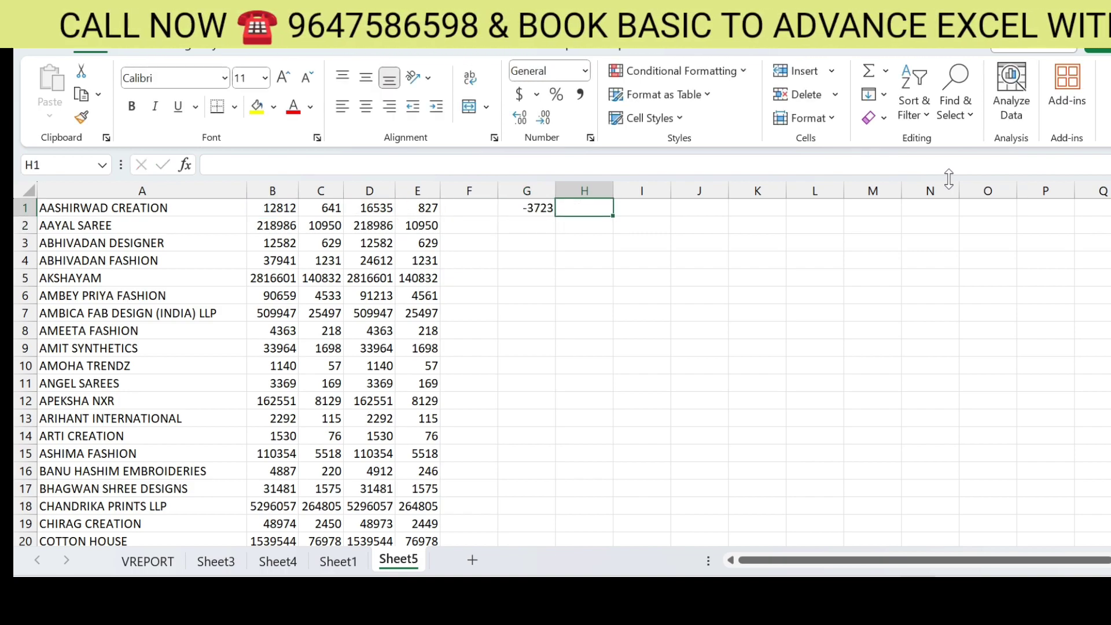
text(=)
key(Left)
key(Left)
key(Left)
key(Left)
key(Left)
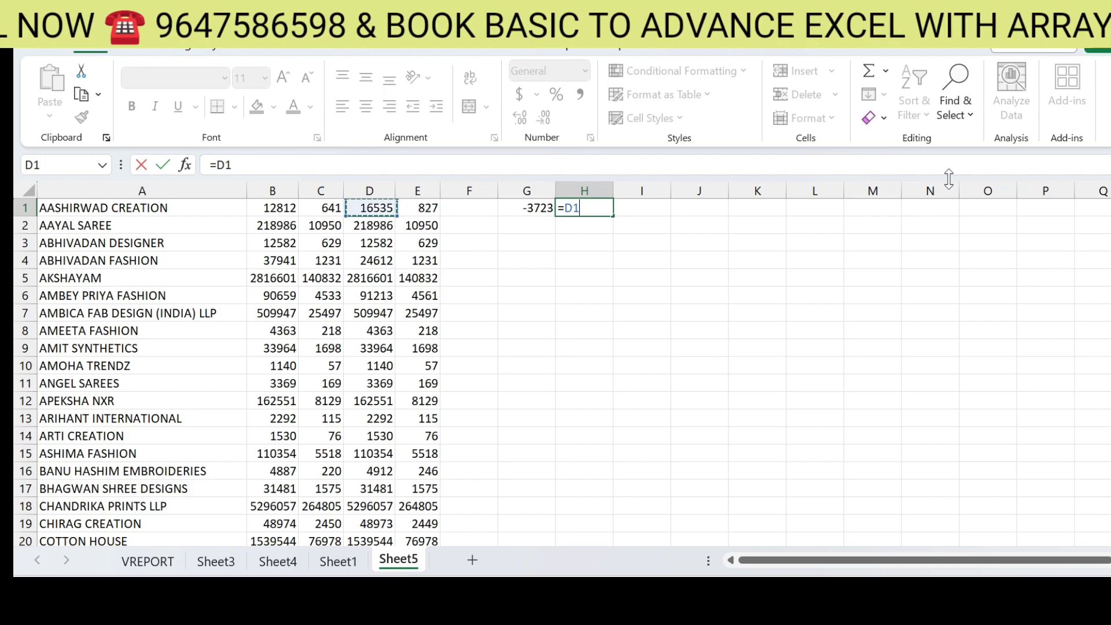
text(-)
key(Left)
key(Left)
key(Left)
key(Return)
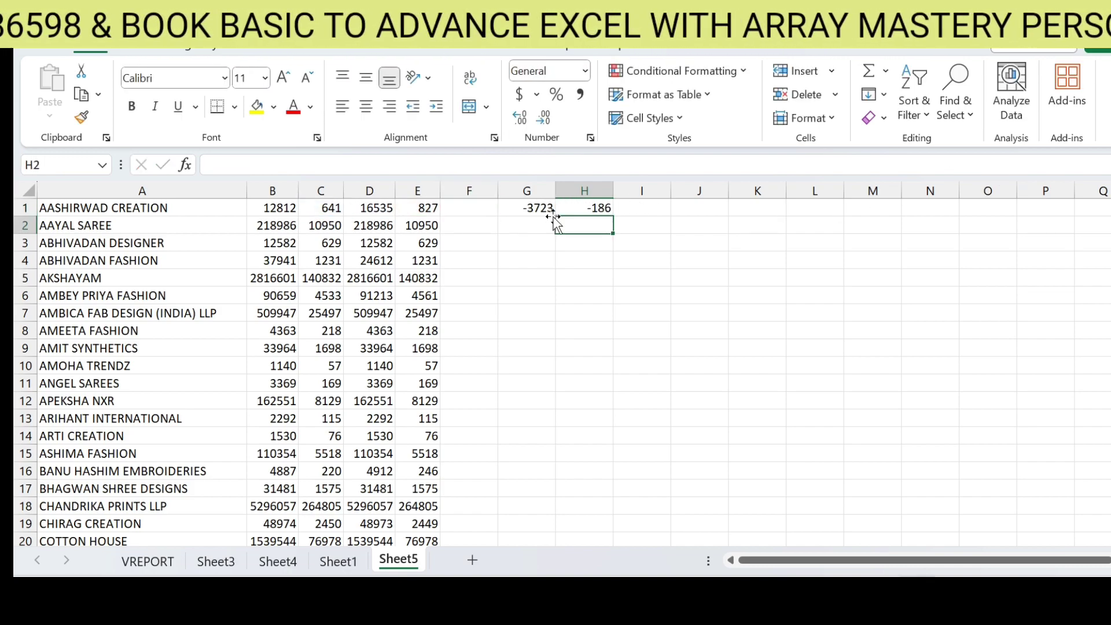
drag(539, 209, 582, 210)
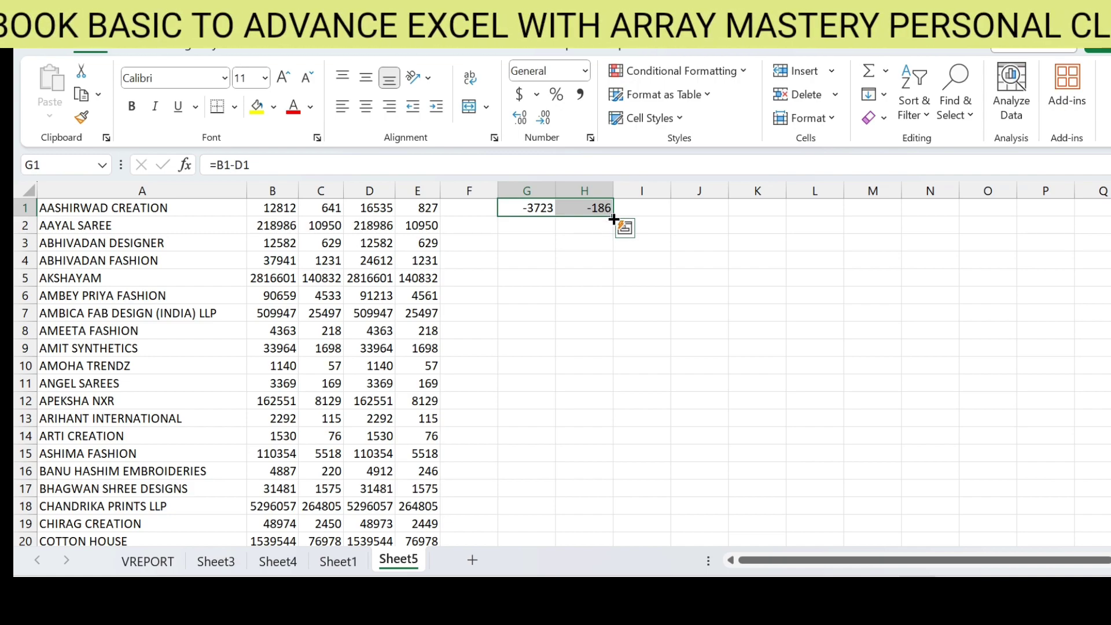
click(471, 188)
right_click(471, 190)
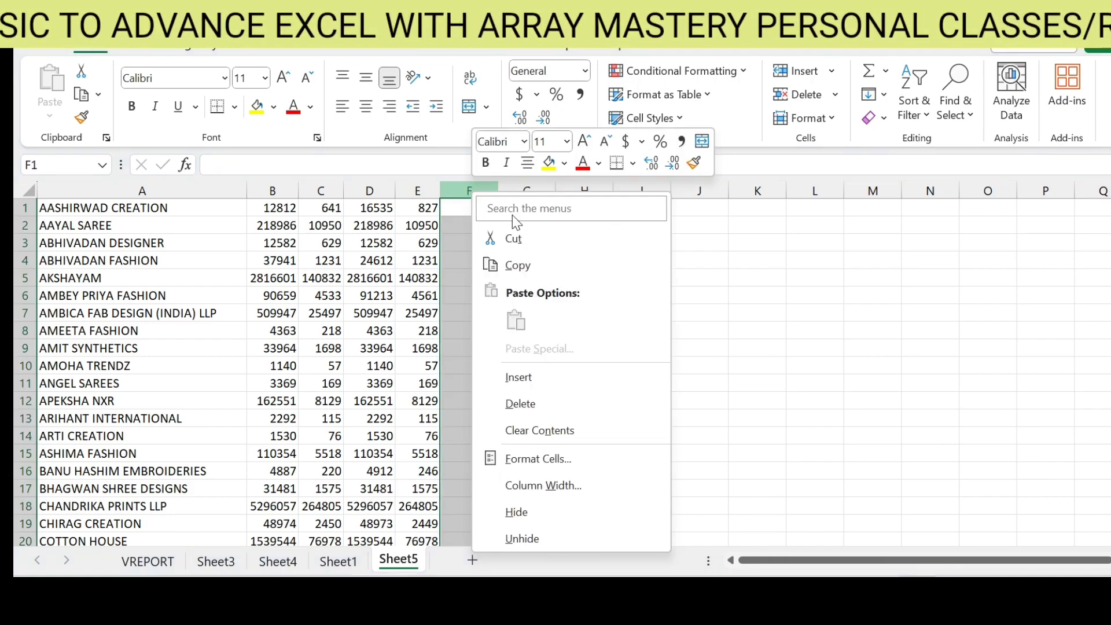
key(Escape)
Fill the G1:H1 difference formulas down for all party rows and review the gross differences in column G
drag(542, 209, 611, 510)
scroll(573, 307, up, 20)
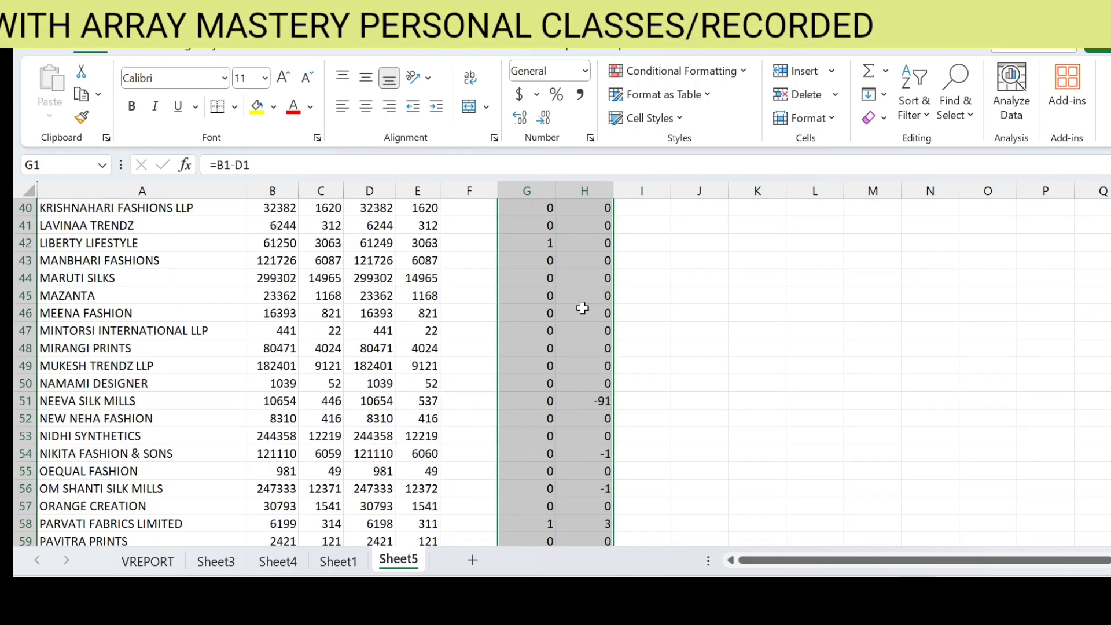
click(550, 242)
key(Up)
key(Up)
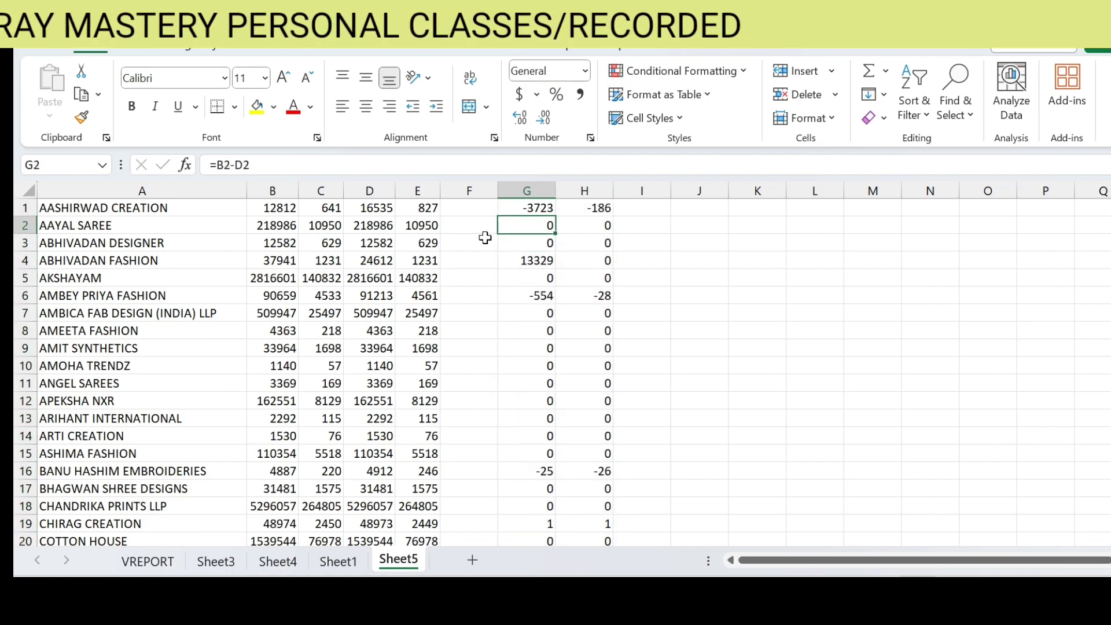
click(540, 292)
click(547, 345)
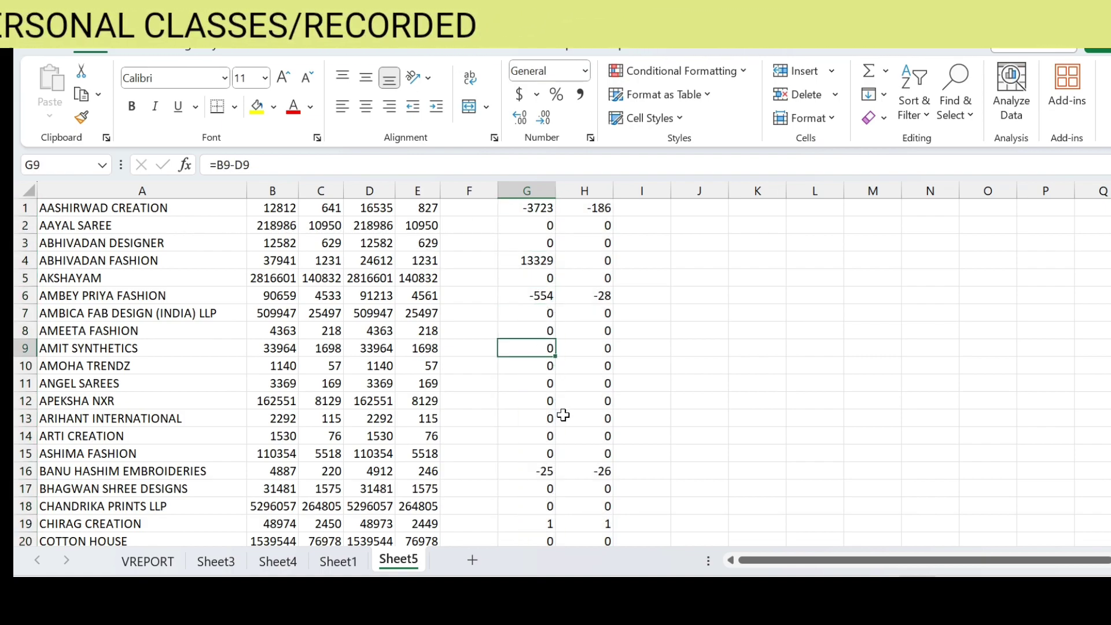